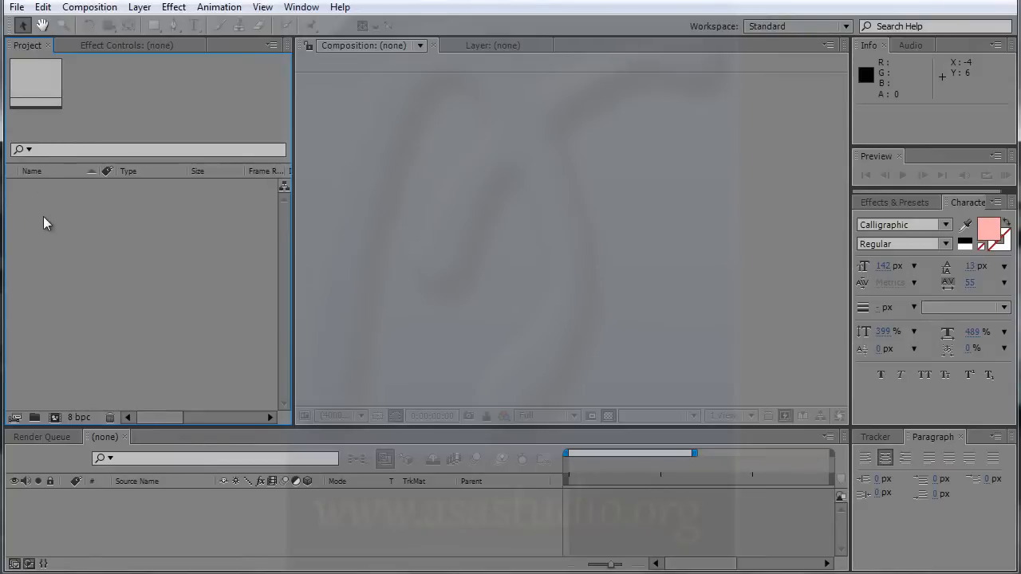
Step: Create a new composition named "camera", keeping the 1920 x 1080, 30 fps settings
right_click(43, 216)
click(75, 227)
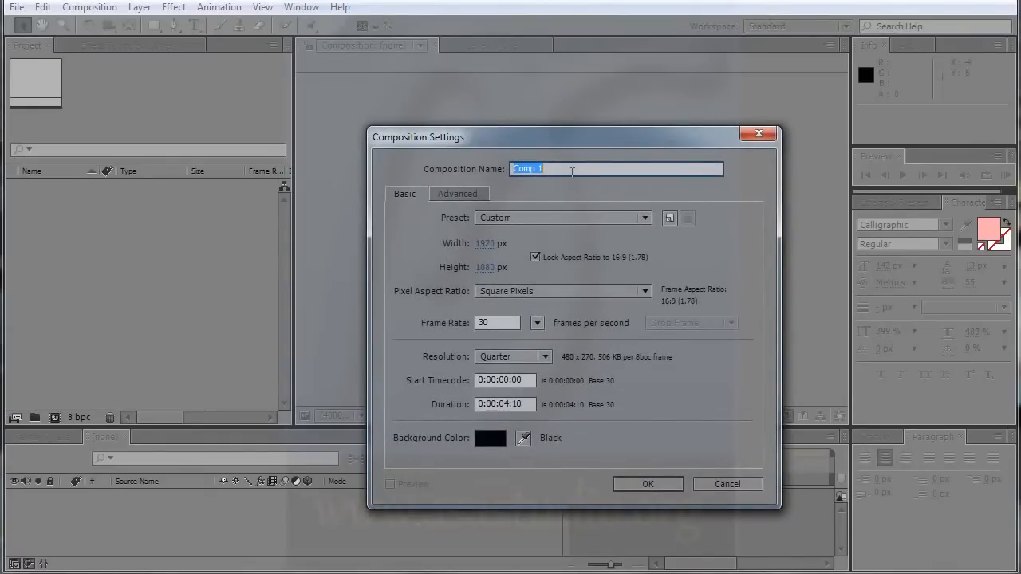
text(camera)
click(653, 484)
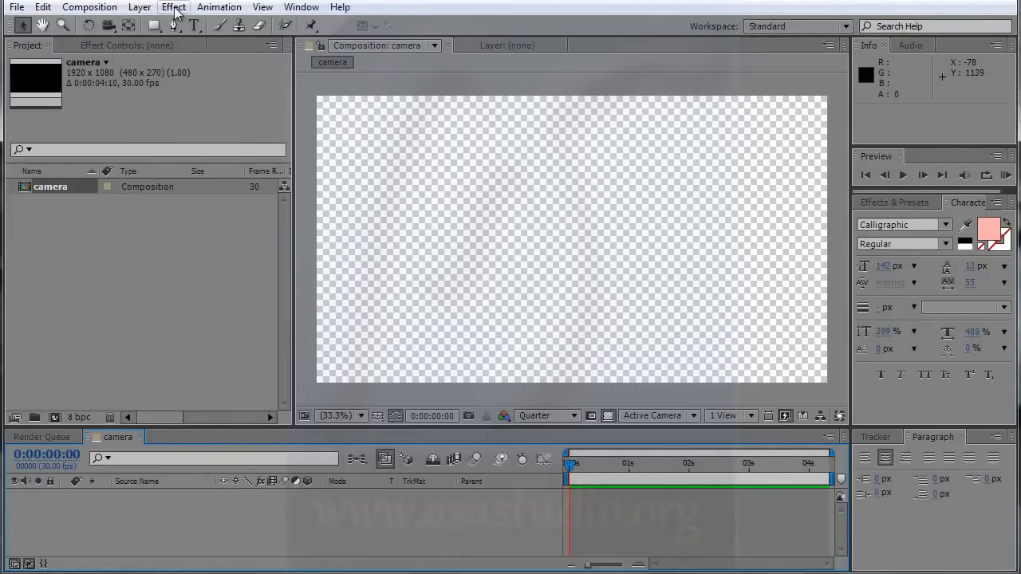
Step: Add a Two-Node Camera layer named Camera 1 with the Custom preset to the composition
click(142, 8)
mouse_move(153, 26)
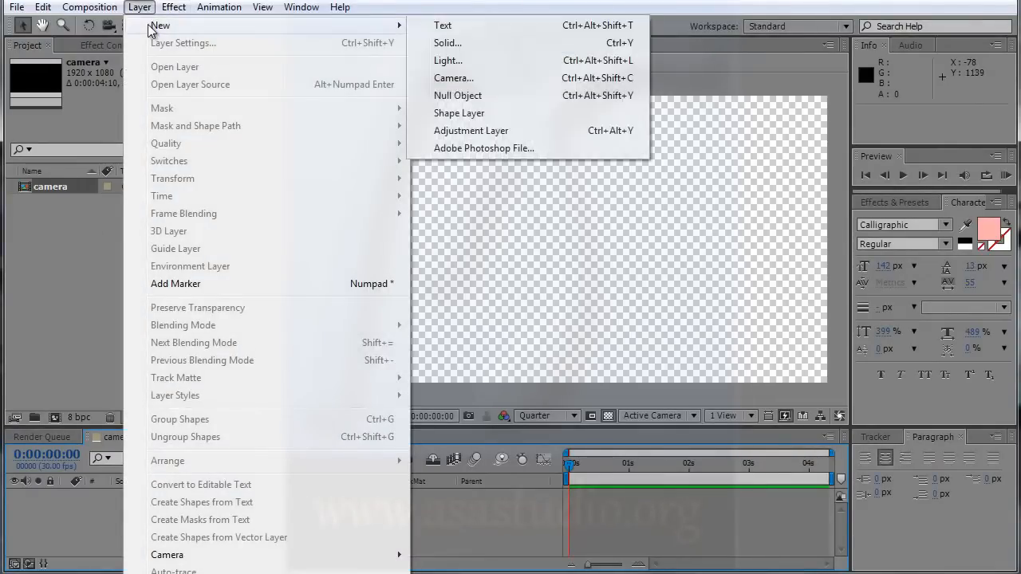
click(501, 78)
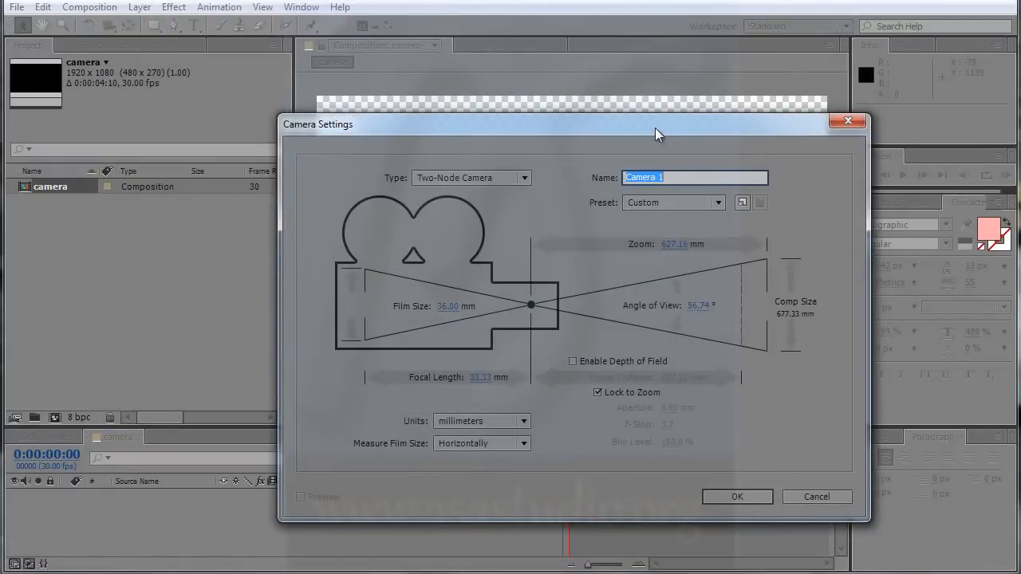
drag(655, 128, 602, 73)
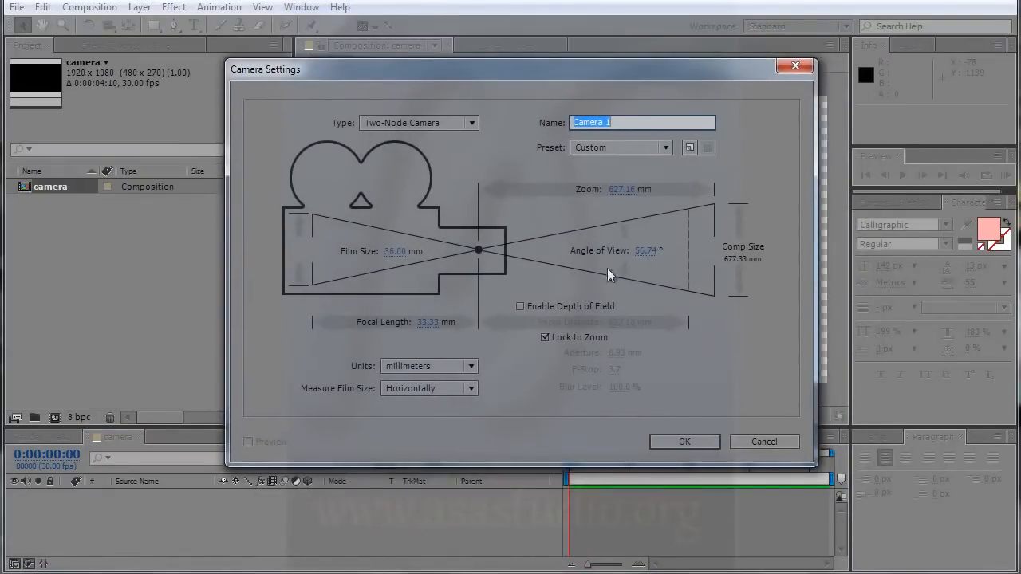
click(621, 123)
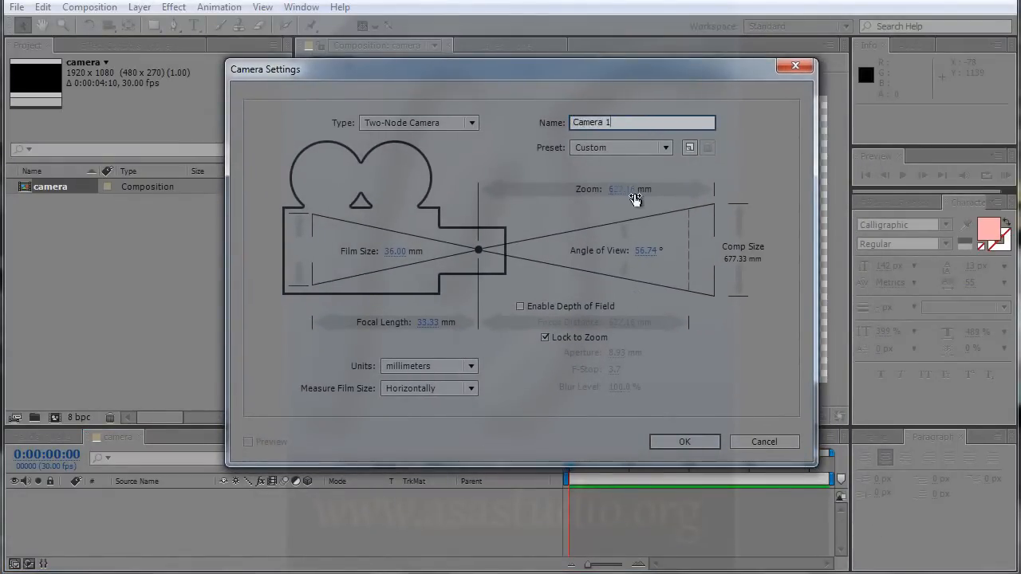
click(663, 151)
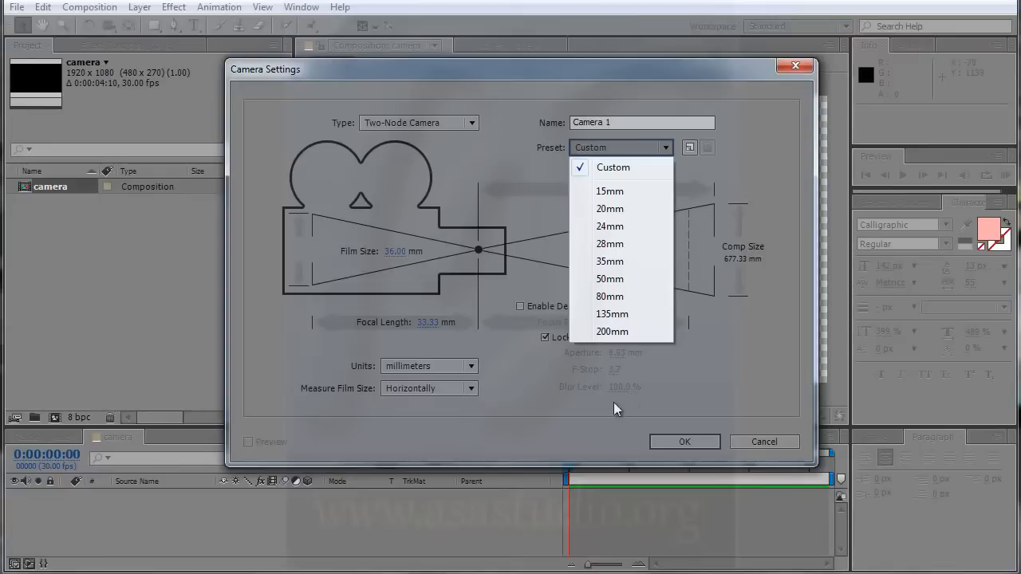
click(527, 407)
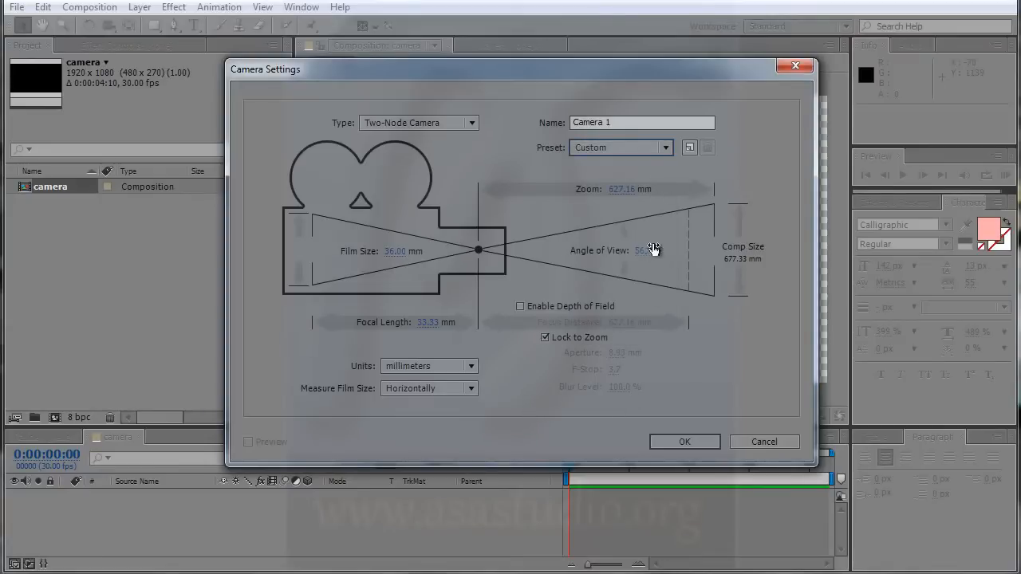
click(684, 442)
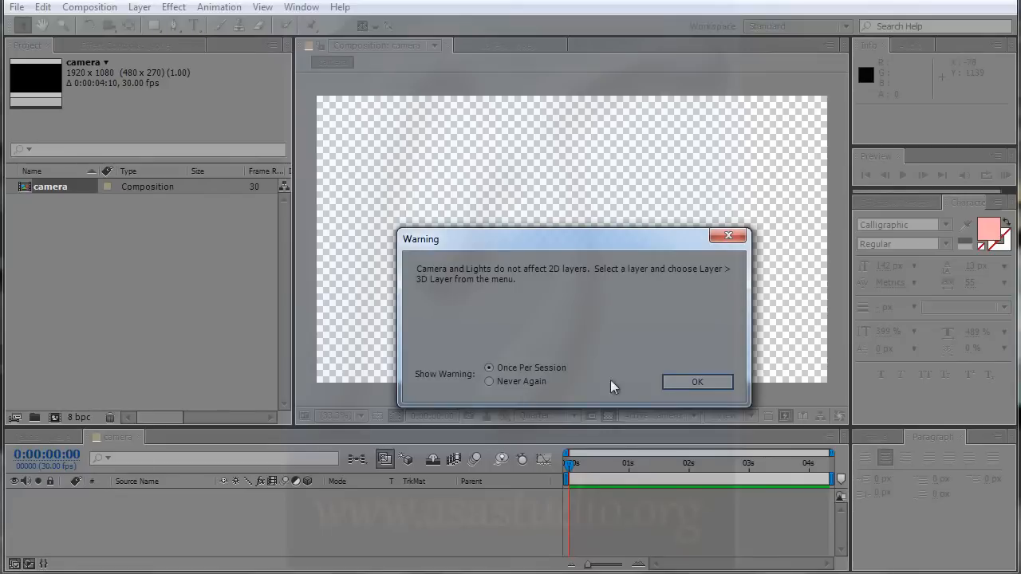
click(685, 381)
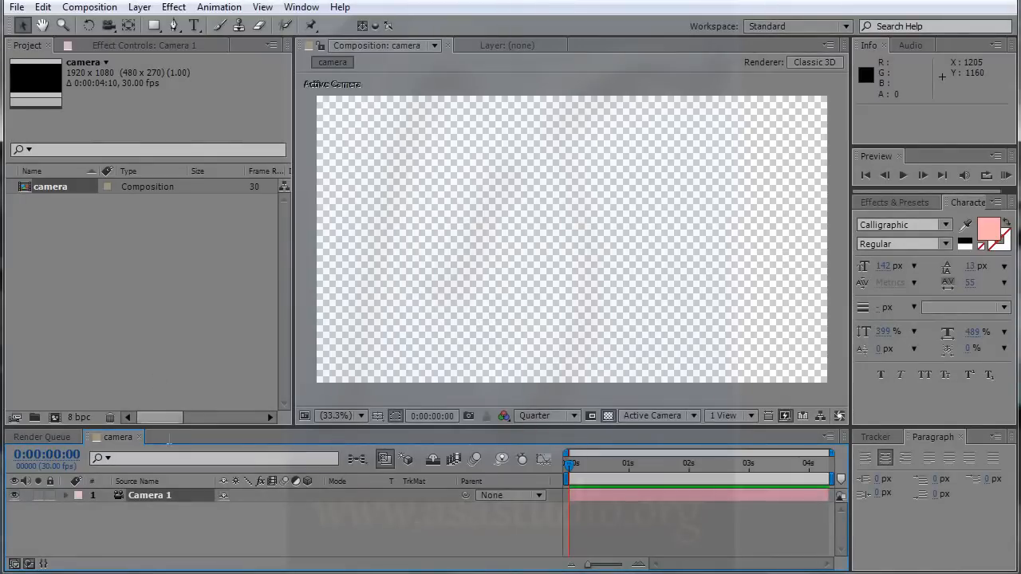
Step: Add a text layer reading "asa" to the camera composition
mouse_move(569, 465)
mouse_down()
mouse_move(725, 466)
mouse_move(556, 472)
mouse_move(759, 471)
mouse_move(556, 469)
mouse_up()
right_click(194, 524)
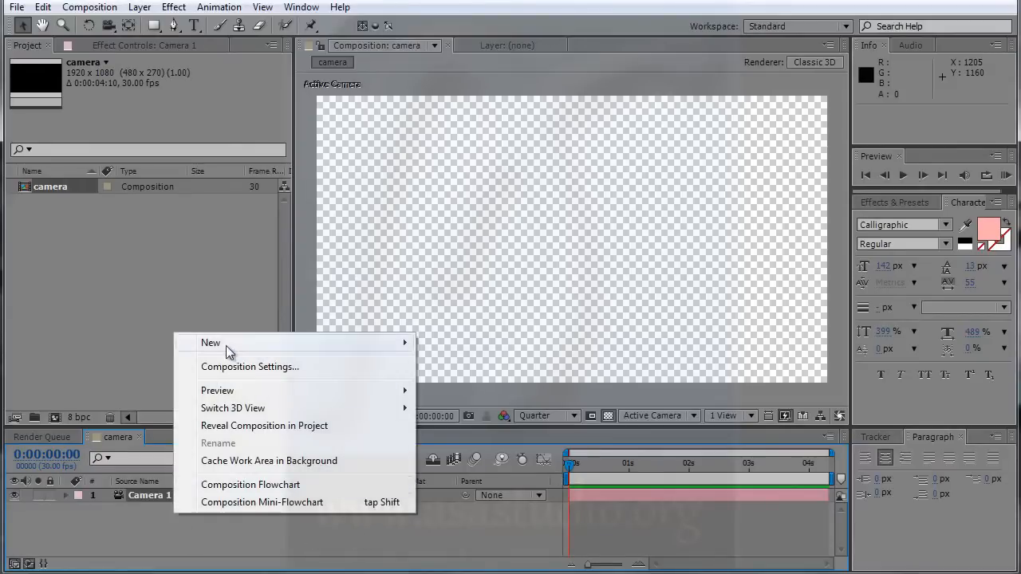
mouse_move(226, 345)
click(469, 366)
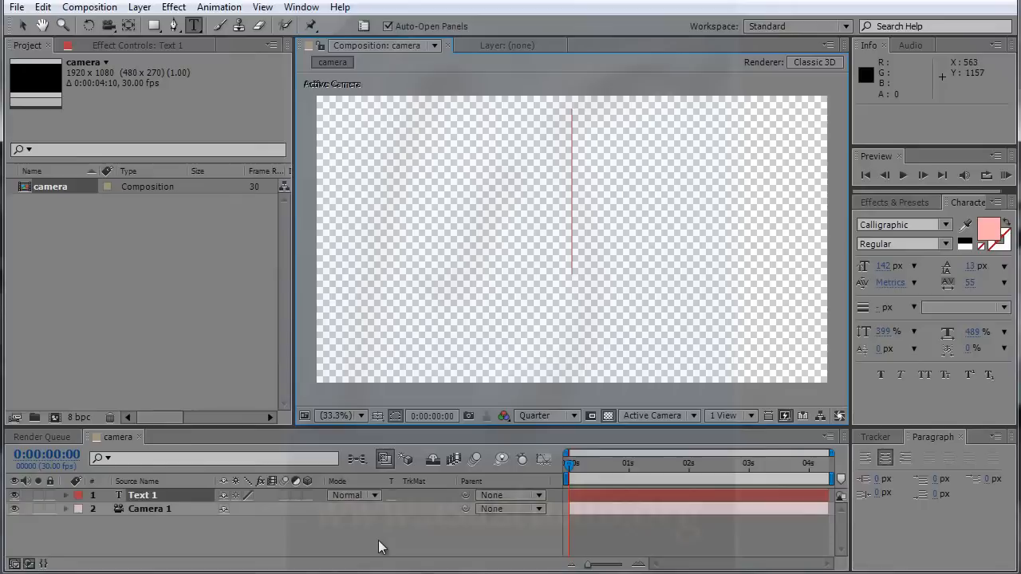
text(asa)
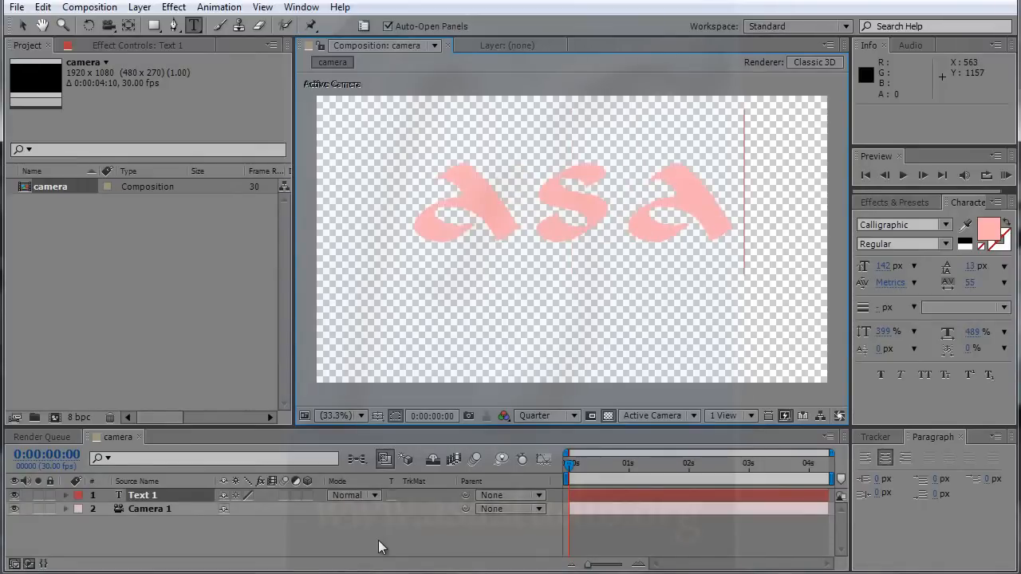
Step: Enlarge the timeline area, expand Camera 1's Transform properties and set its X position to 1166
click(142, 509)
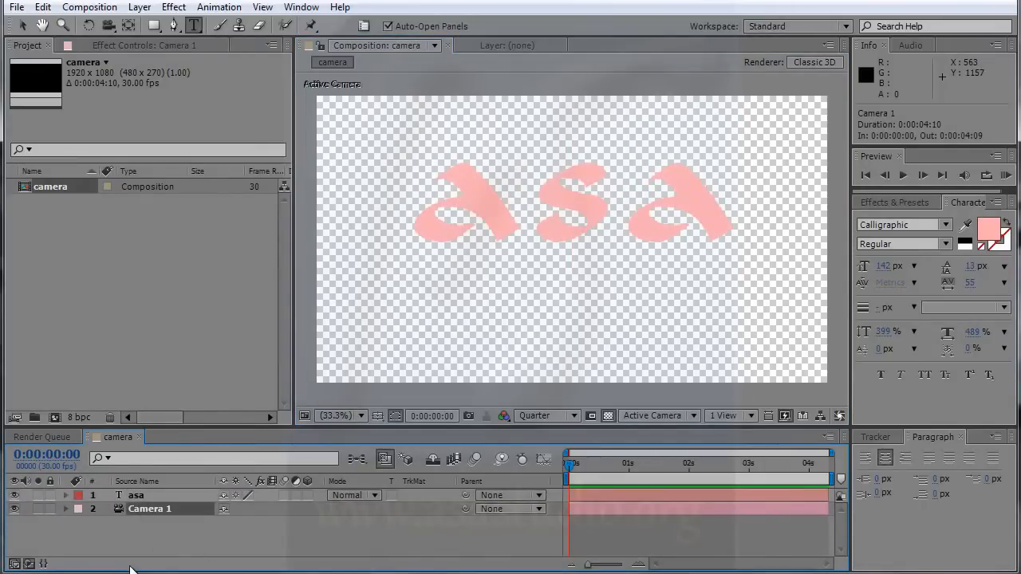
click(65, 509)
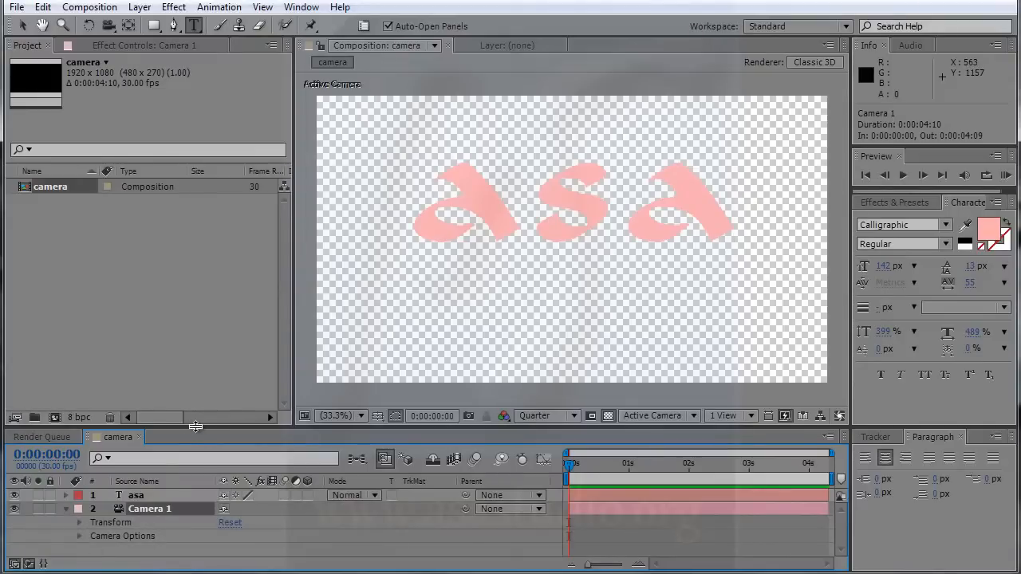
drag(195, 427, 197, 326)
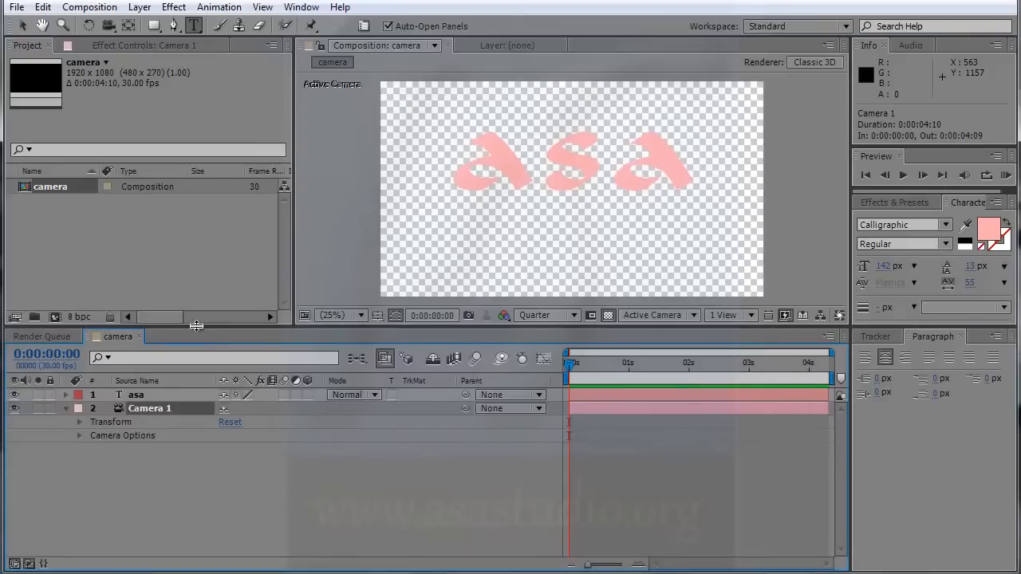
click(80, 422)
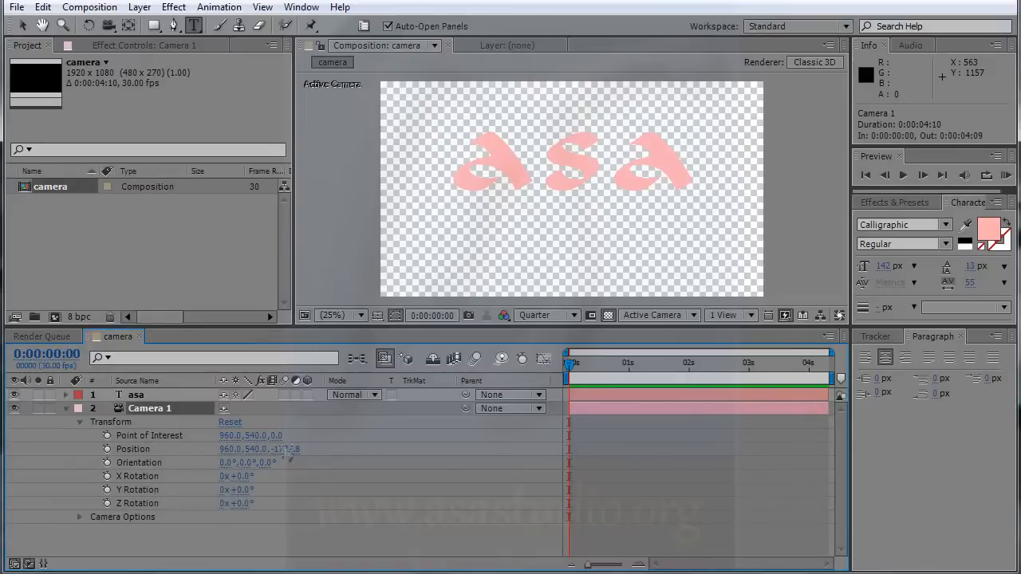
drag(227, 451, 294, 470)
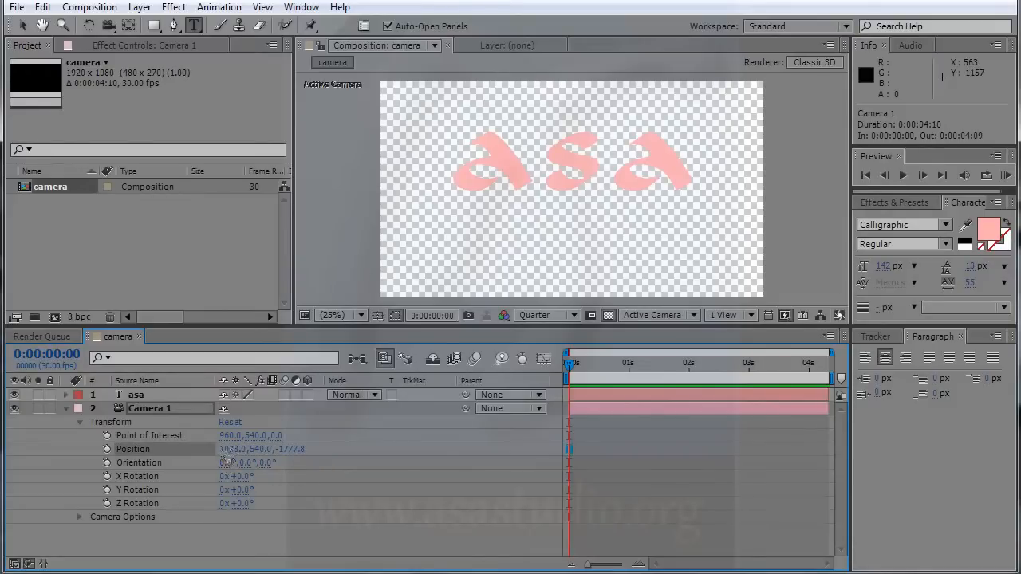
drag(227, 453, 319, 453)
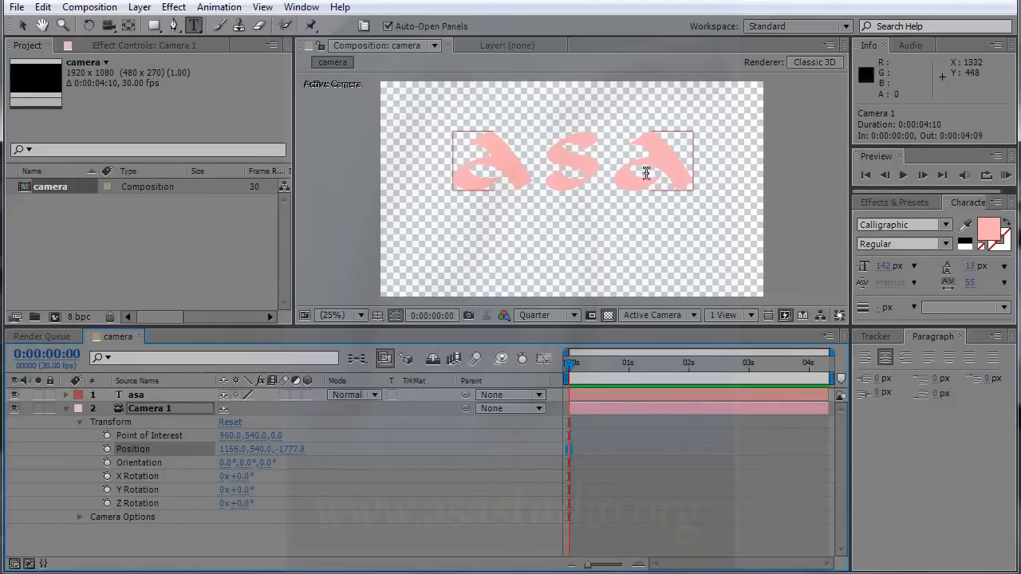
Step: Make the asa text layer a 3D layer
click(136, 398)
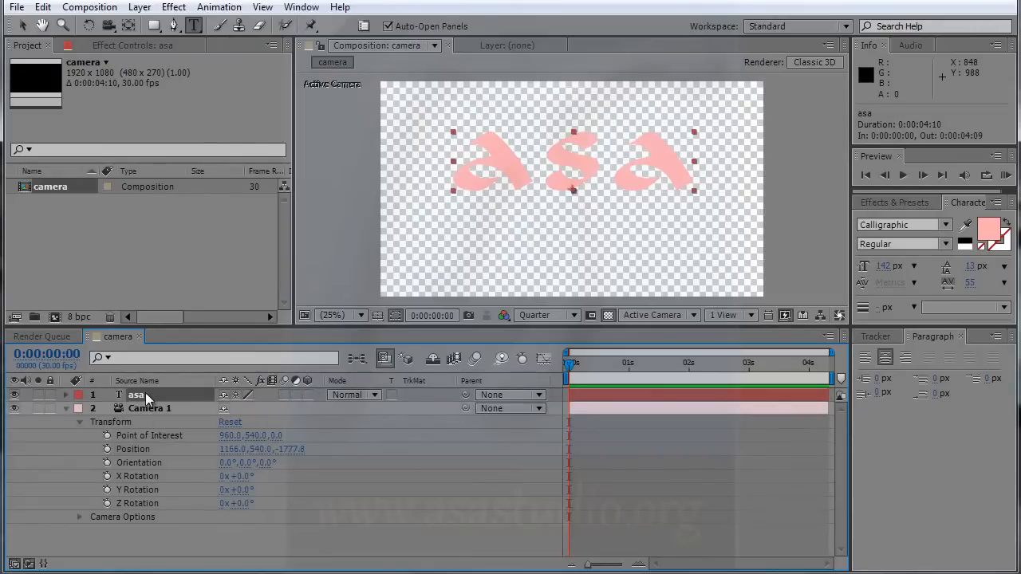
click(307, 395)
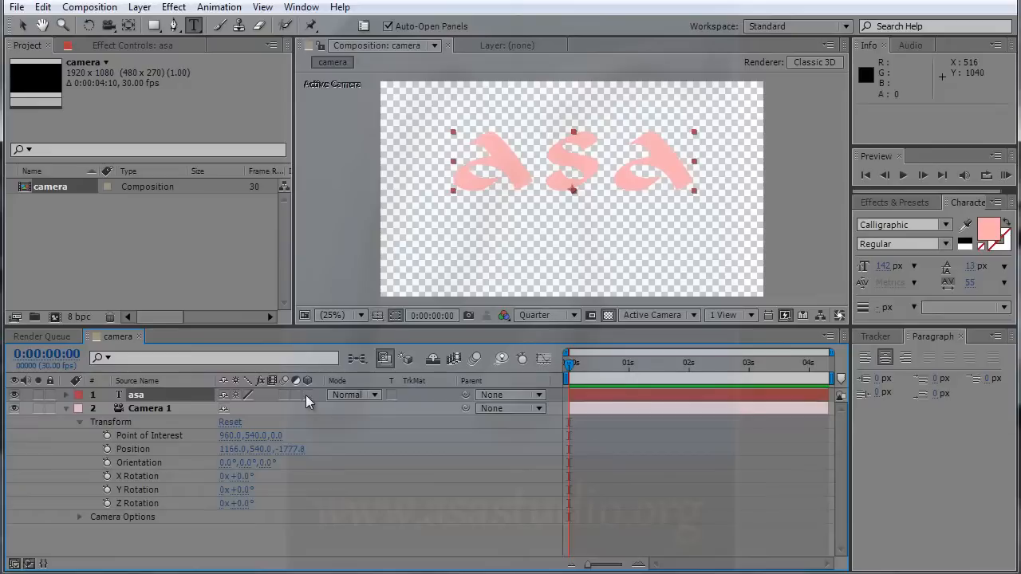
click(307, 395)
click(307, 395)
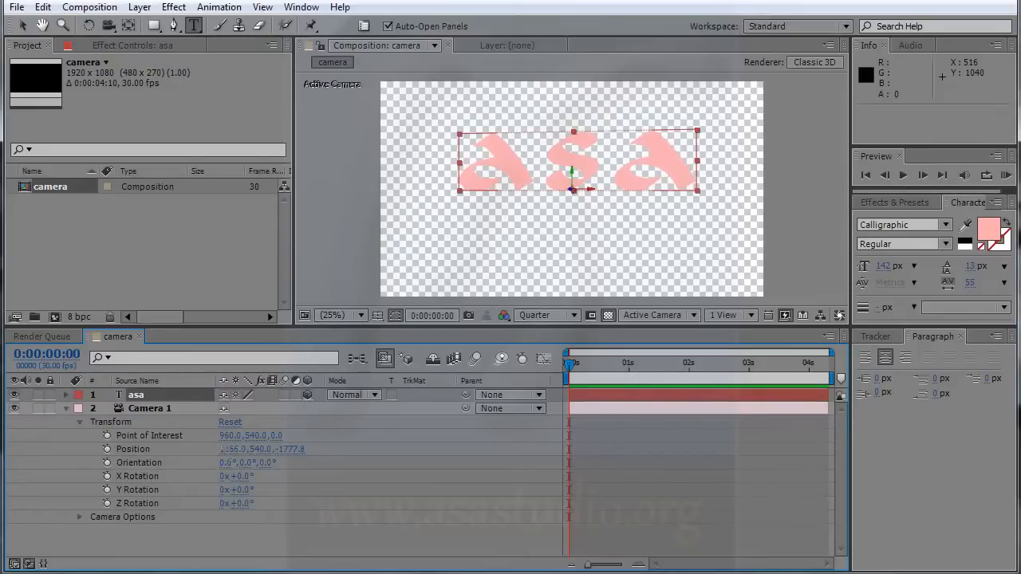
Step: Set Camera 1's position to 519, 1216, -822.8 to view the text from a different angle
drag(224, 449, 5, 453)
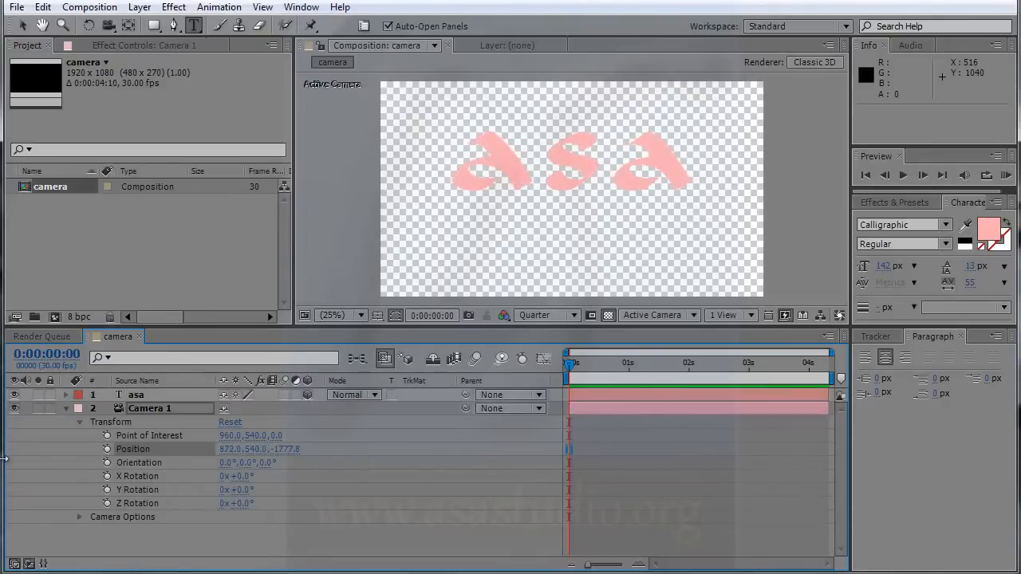
drag(230, 452, 4, 455)
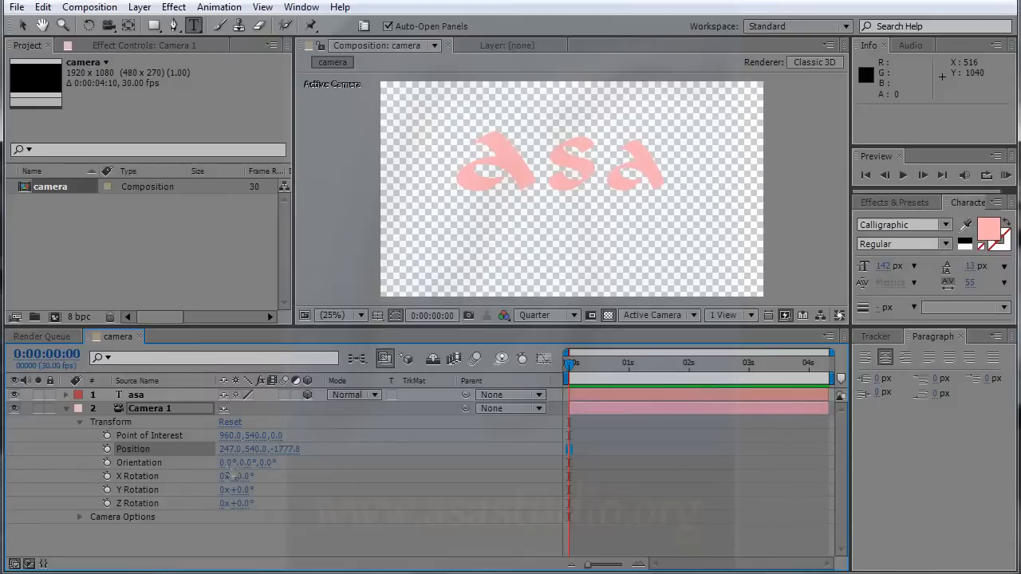
drag(230, 449, 44, 456)
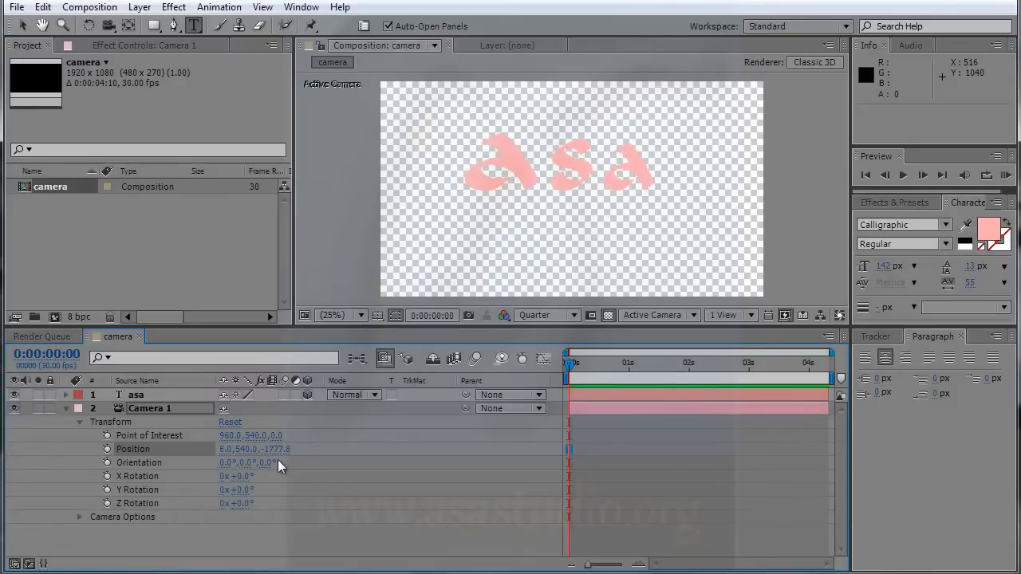
drag(225, 449, 373, 448)
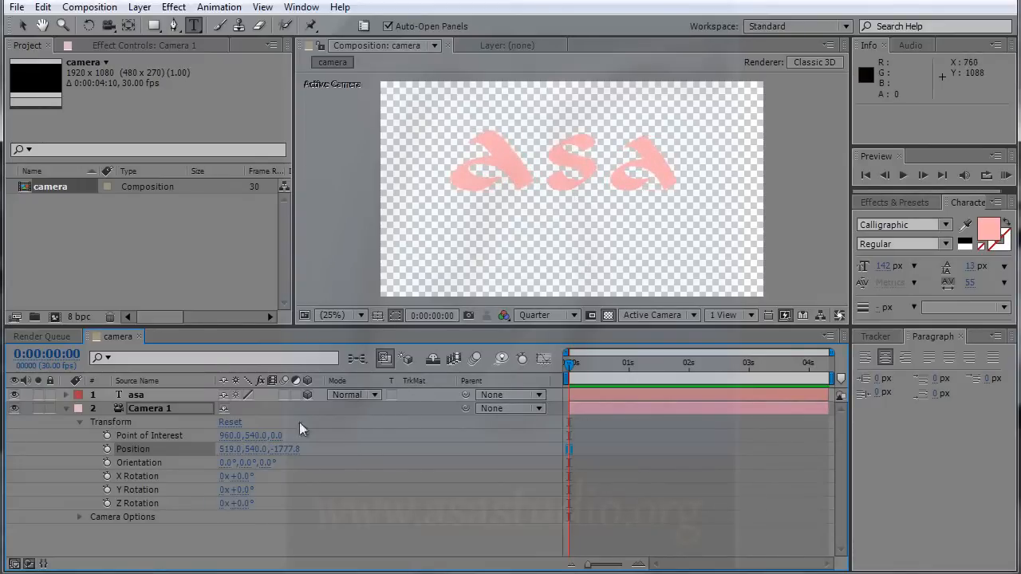
drag(253, 449, 364, 464)
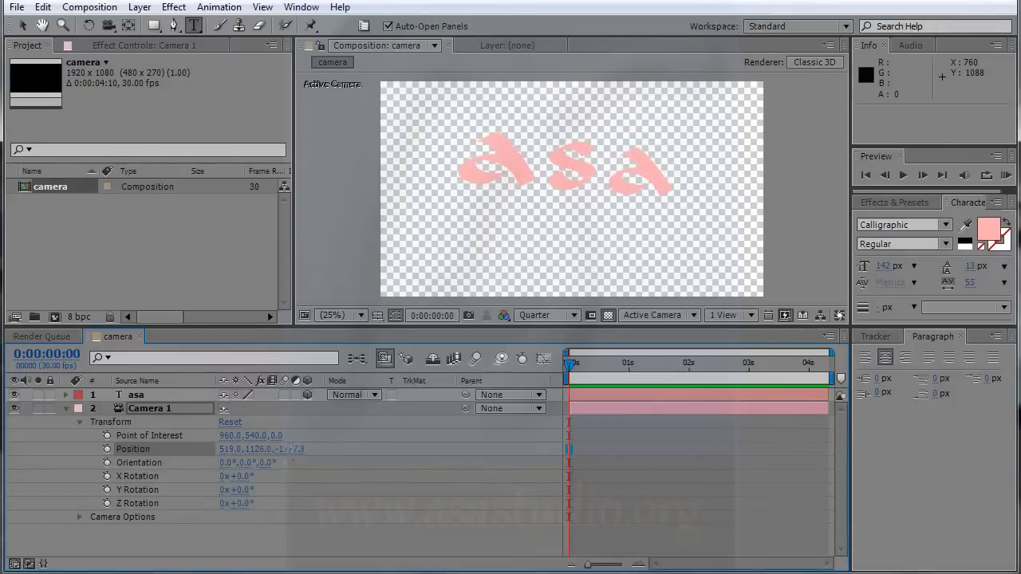
drag(290, 449, 337, 449)
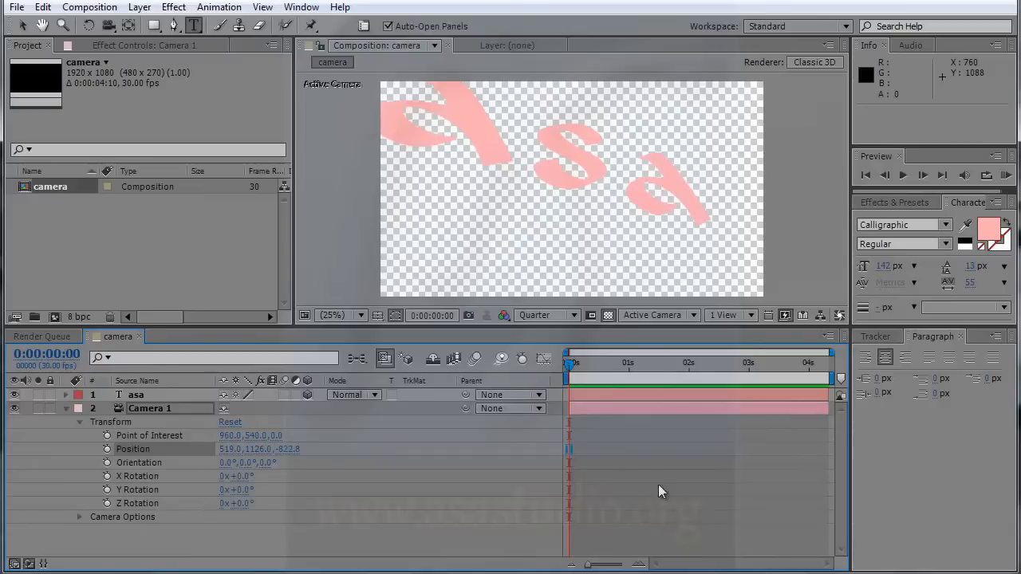
mouse_move(247, 449)
mouse_down()
mouse_move(291, 449)
mouse_move(264, 449)
mouse_up()
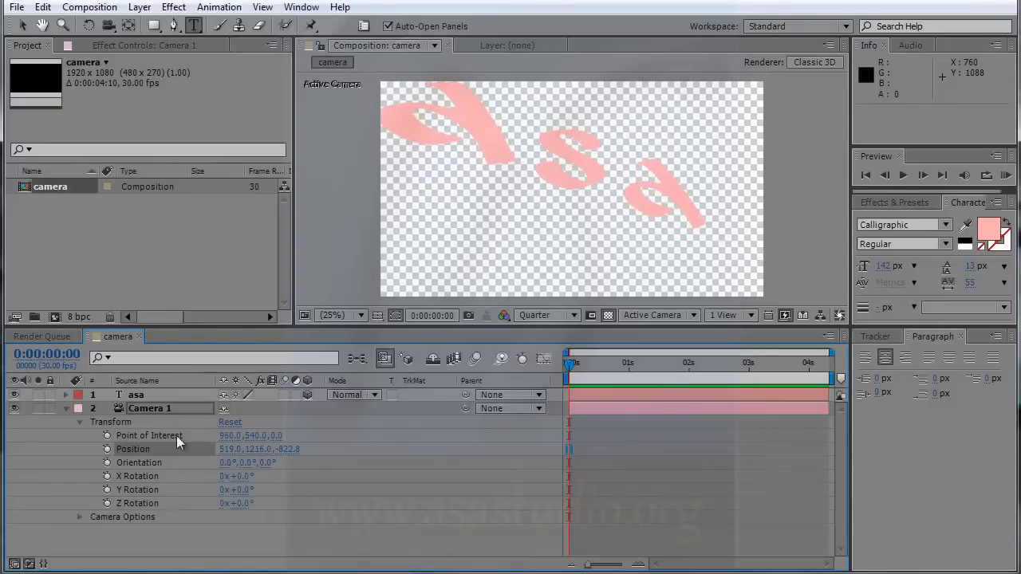
Step: Set Camera 1's point of interest to 857, 429, 0 and switch the composition view to Custom View 1
mouse_move(228, 435)
mouse_down()
mouse_move(160, 436)
mouse_move(249, 446)
mouse_move(216, 437)
mouse_up()
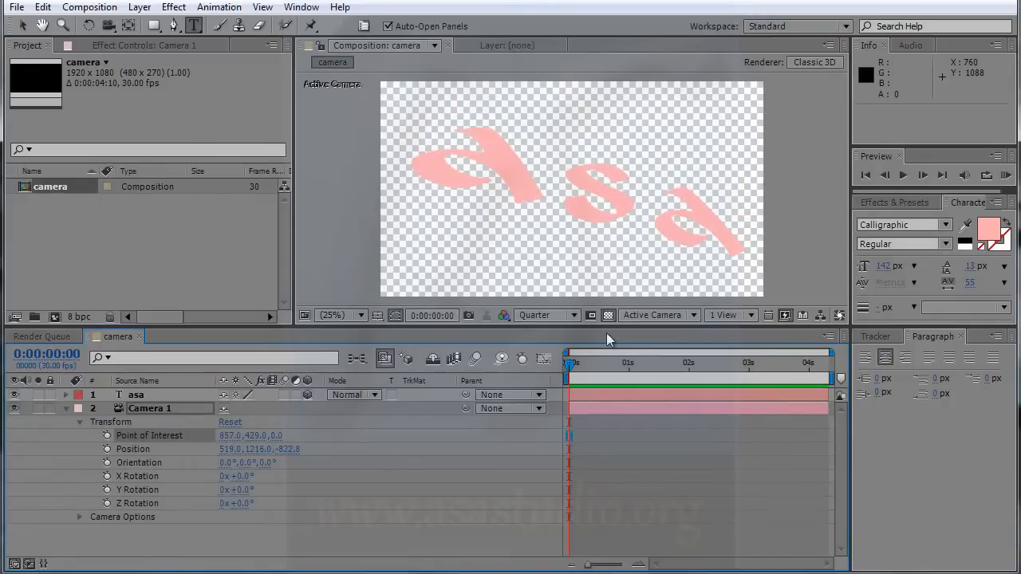
click(674, 317)
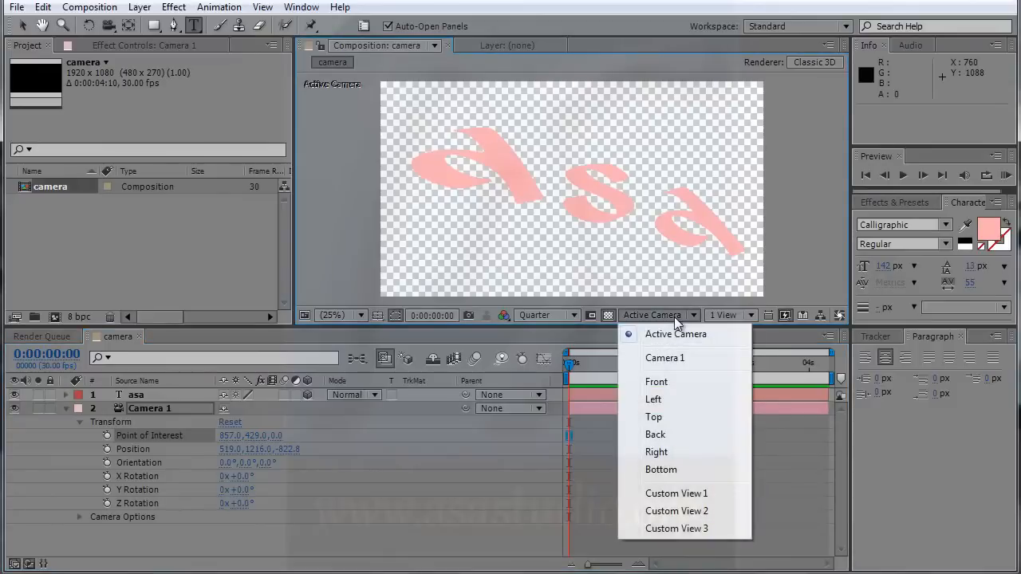
click(680, 494)
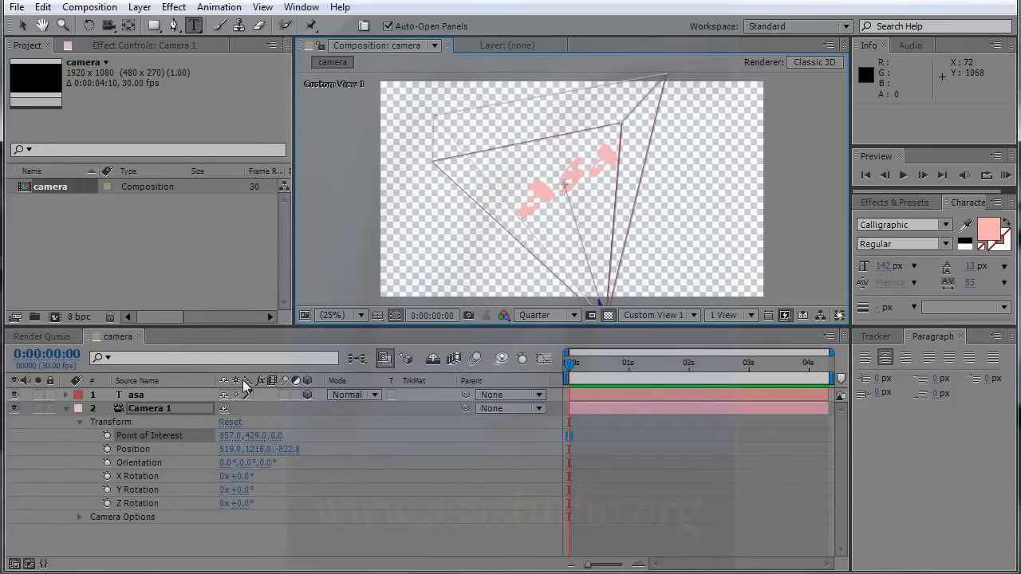
Step: Set Camera 1's X orientation to 83°
click(133, 436)
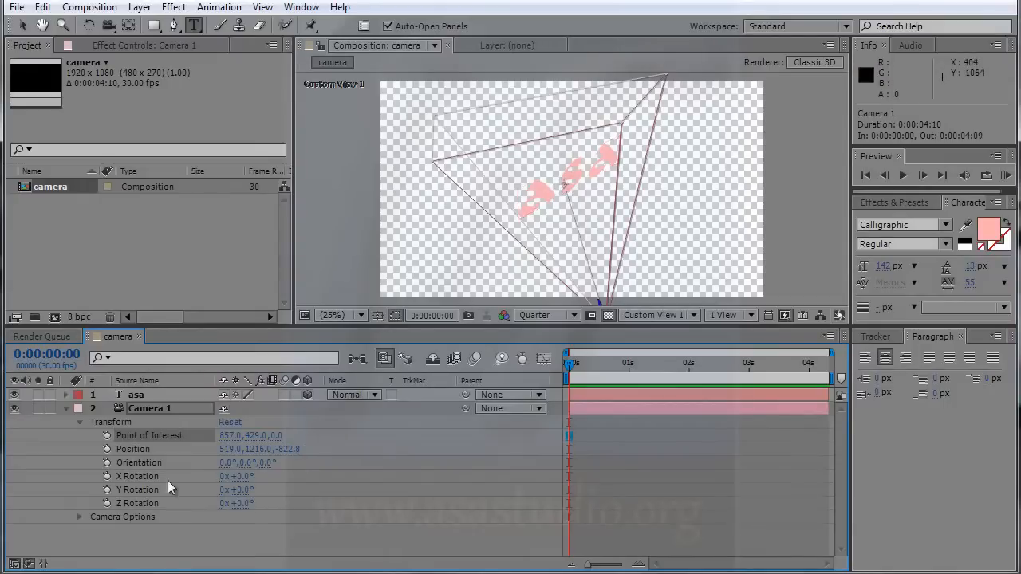
click(132, 463)
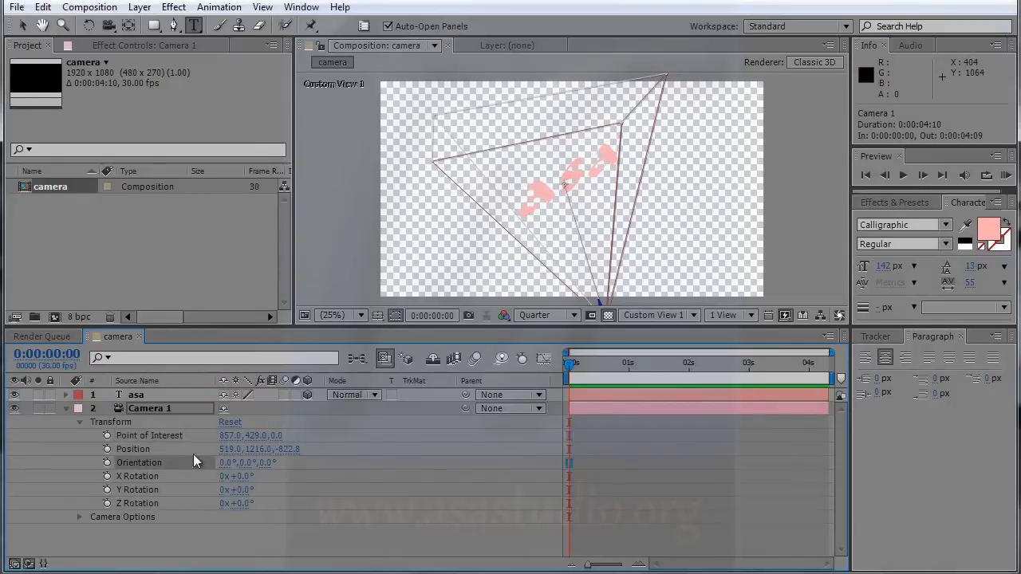
drag(224, 472, 288, 461)
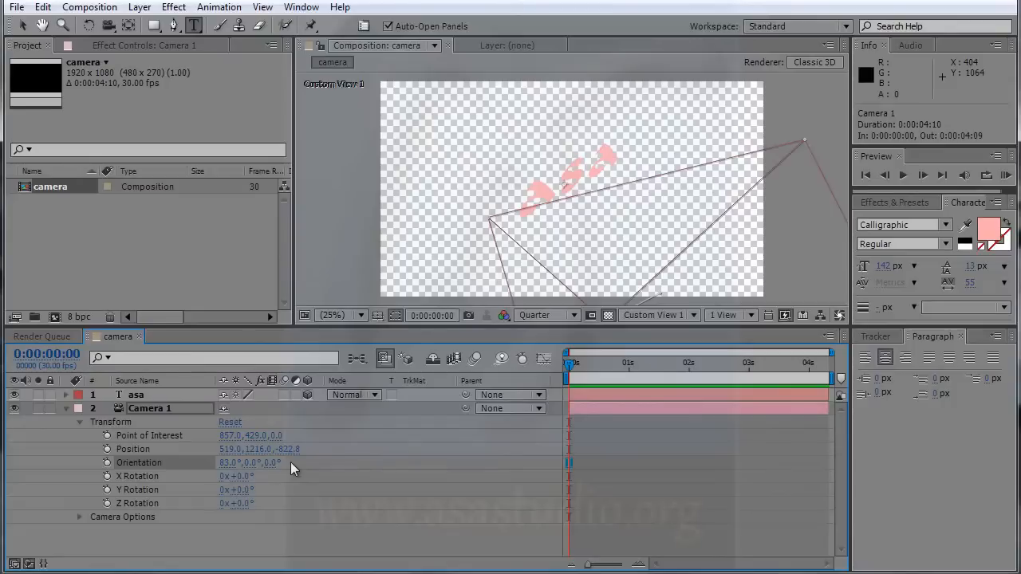
Step: Undo Camera 1's X orientation change, and try a Z rotation of 72° before undoing it as well
key(ctrl+z)
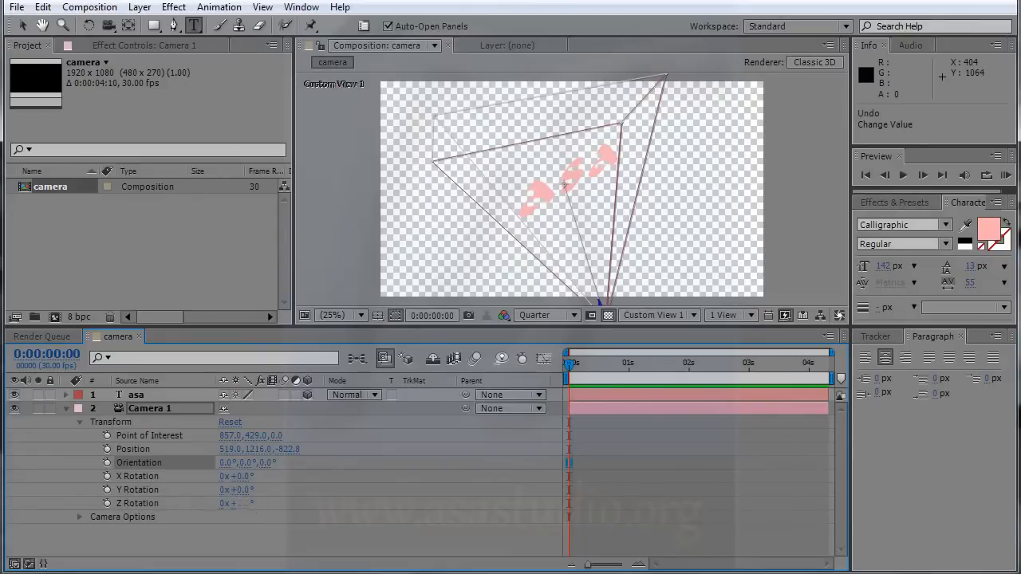
drag(243, 504, 359, 505)
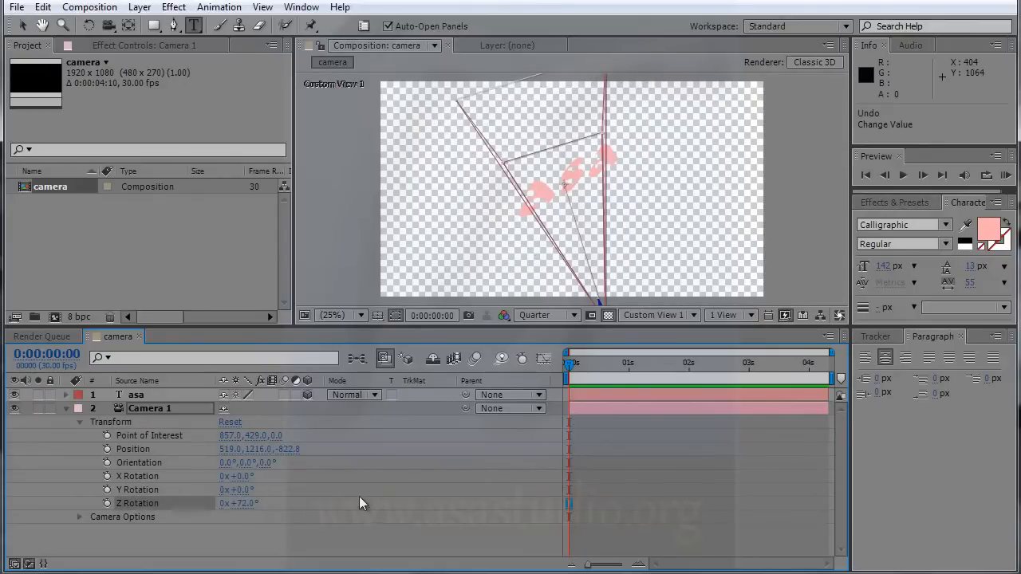
key(ctrl+z)
Step: Try changing Camera 1's Y orientation and setting its X rotation to 99°, undoing each change
drag(247, 462, 814, 463)
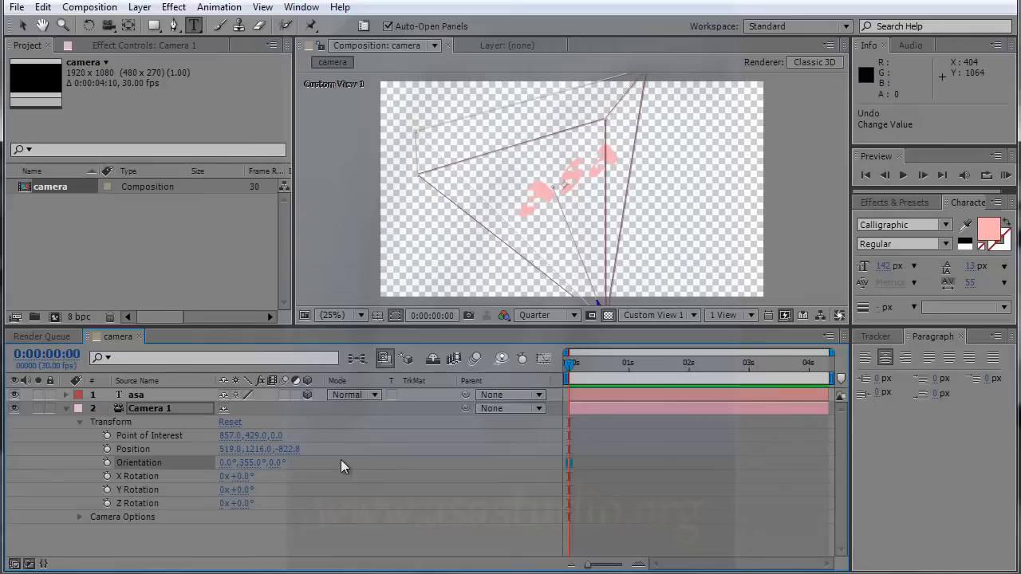
key(ctrl+z)
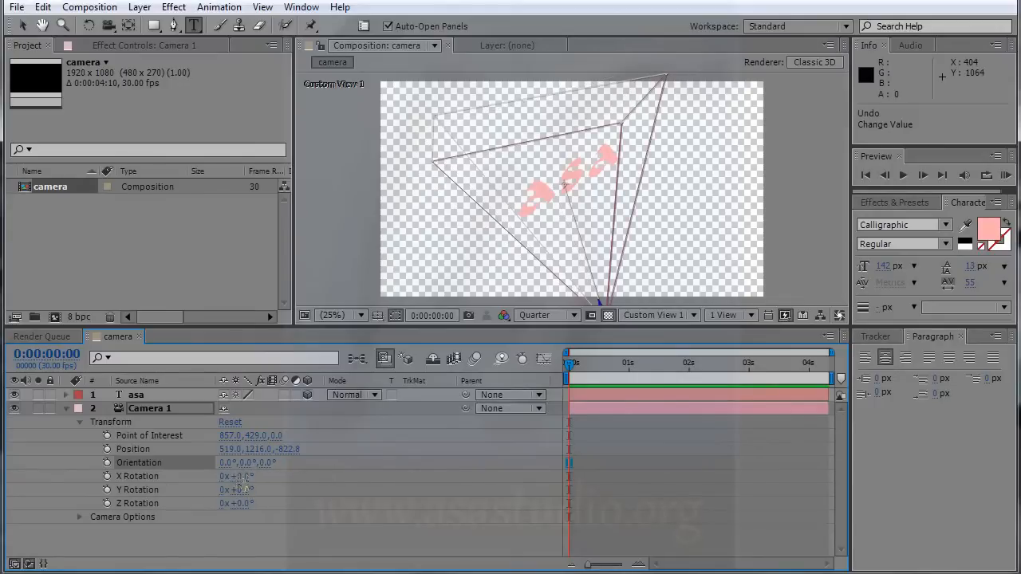
drag(243, 477, 328, 484)
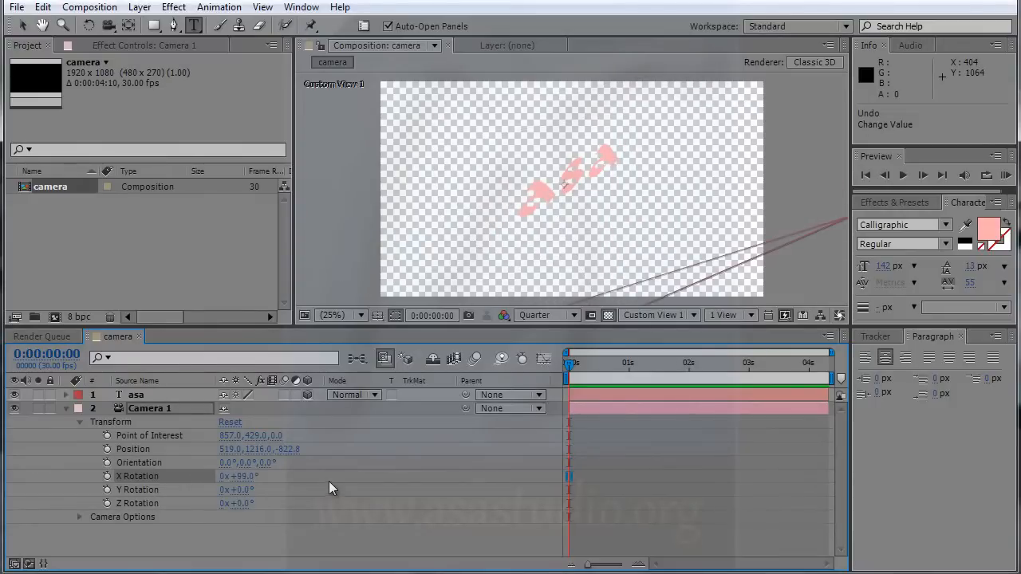
key(ctrl+z)
Step: Examine Camera 1's orientation and rotation properties and its full list of camera options
click(254, 466)
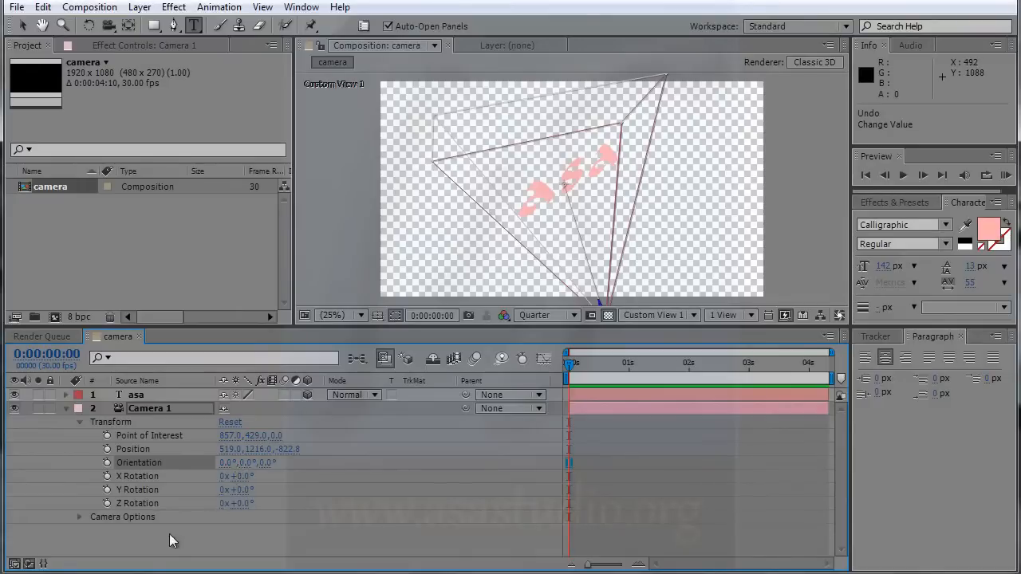
click(132, 477)
click(136, 491)
click(145, 480)
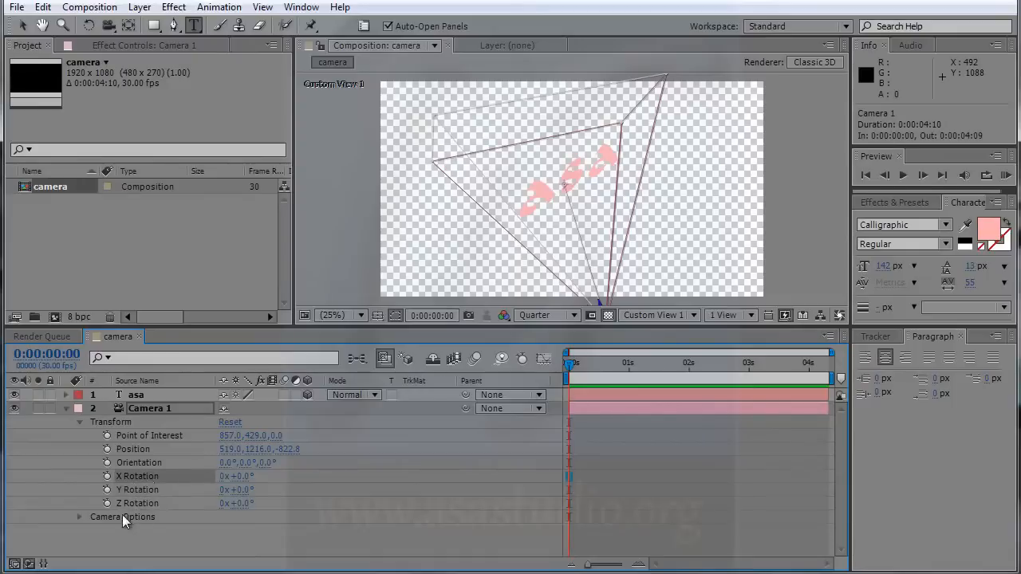
click(79, 518)
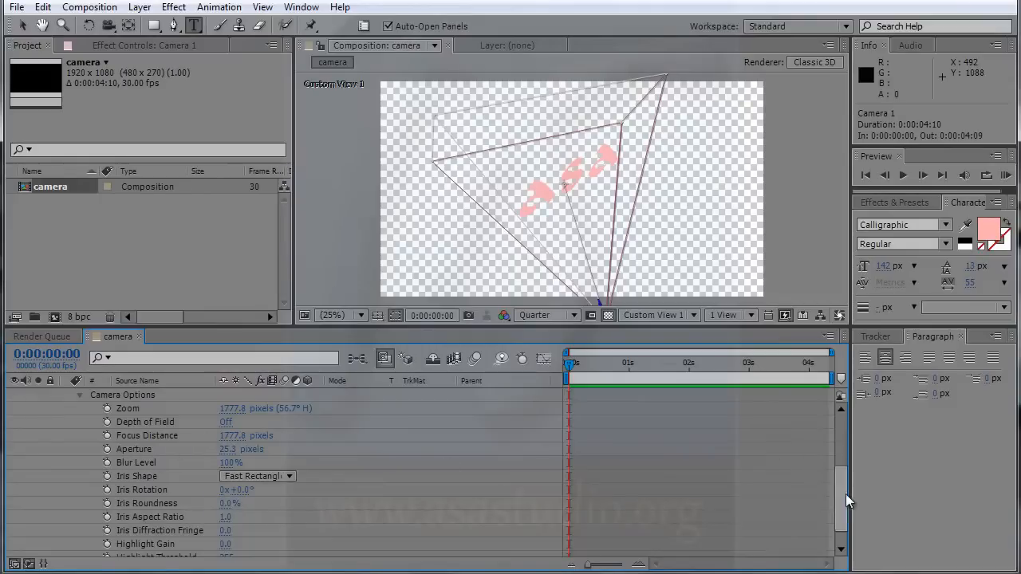
drag(847, 506, 843, 524)
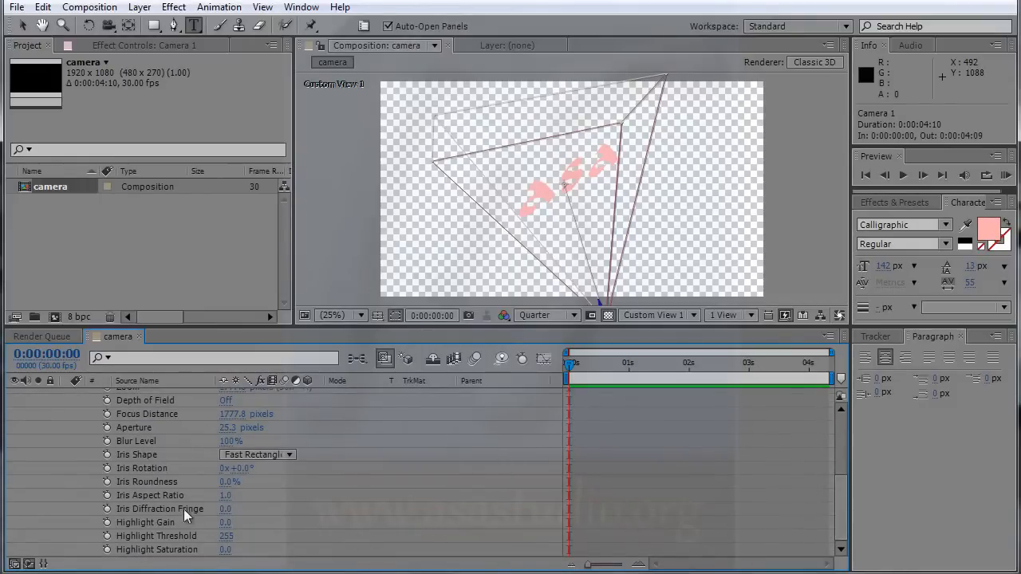
drag(842, 509, 841, 451)
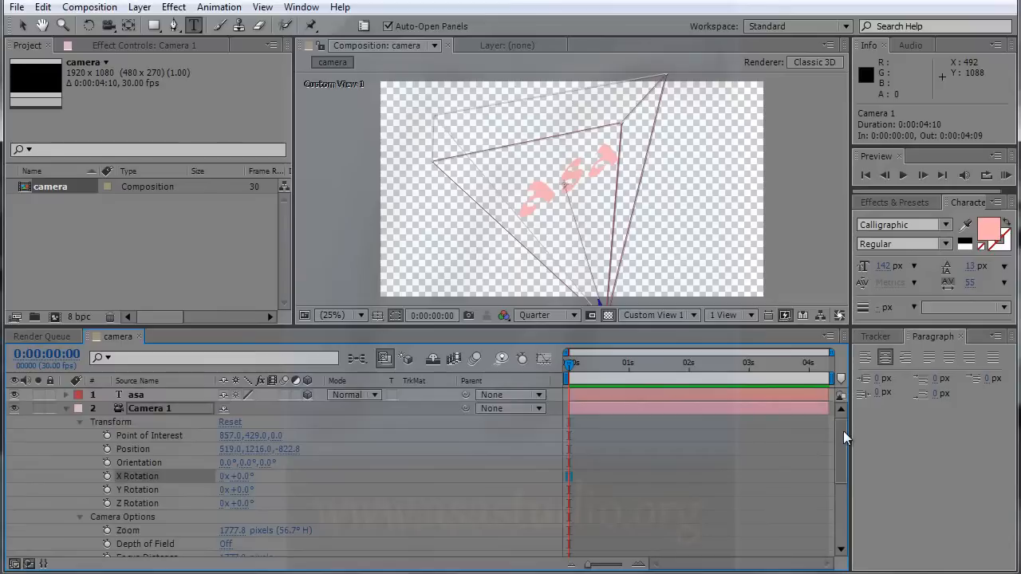
click(79, 517)
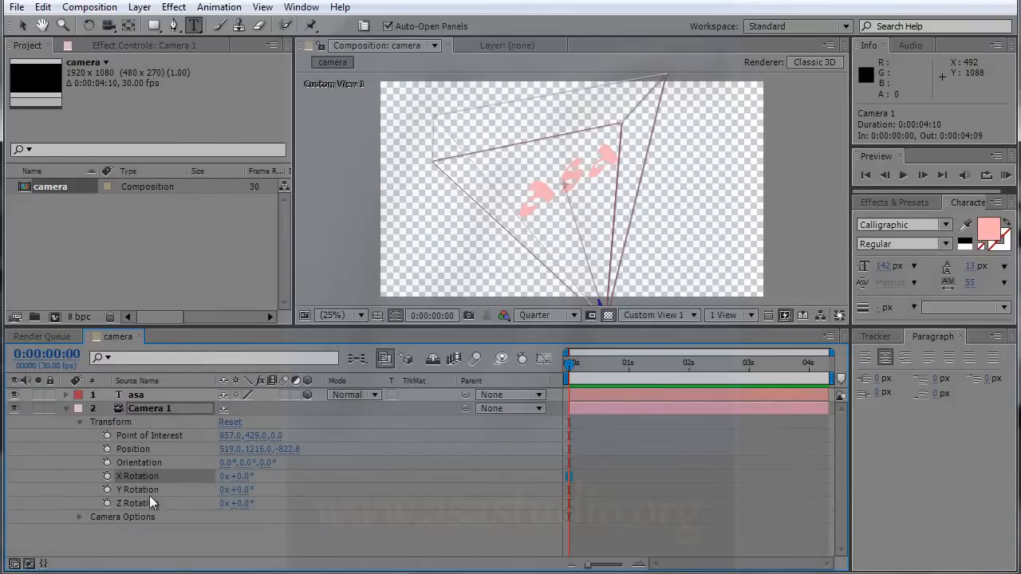
Step: Switch the composition view to Active Camera and reset Camera 1's transform properties
click(692, 316)
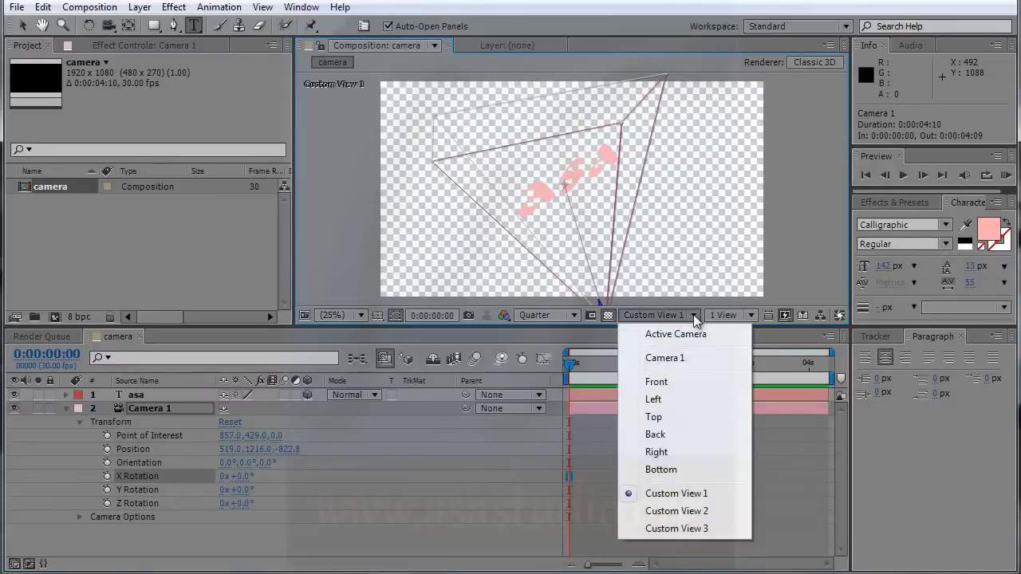
click(690, 334)
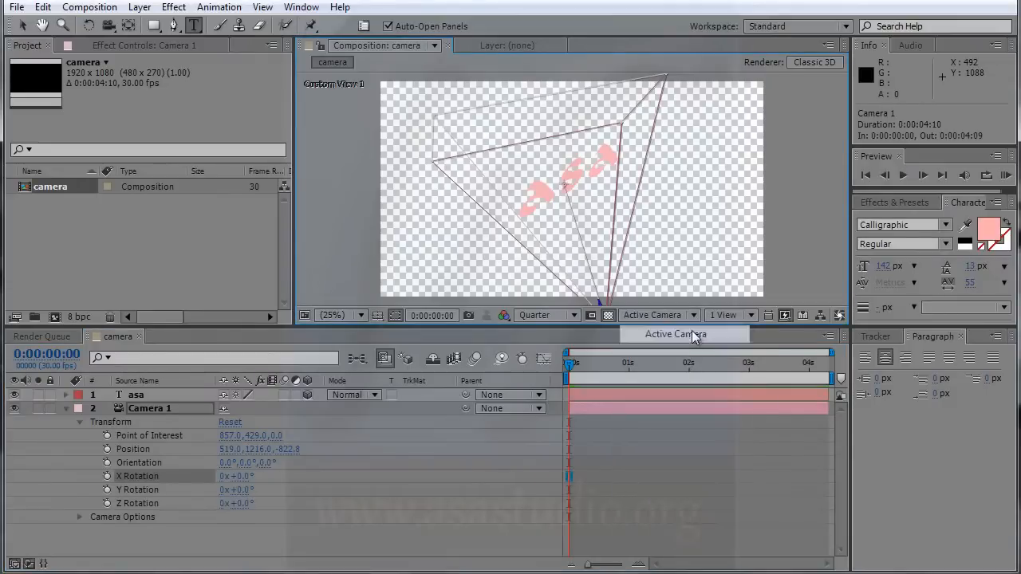
click(132, 449)
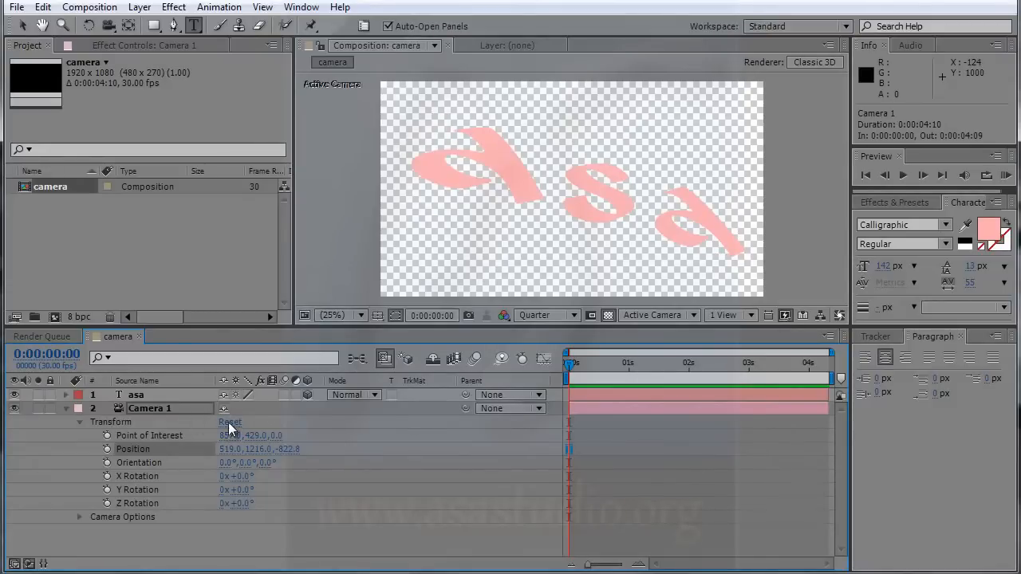
click(230, 422)
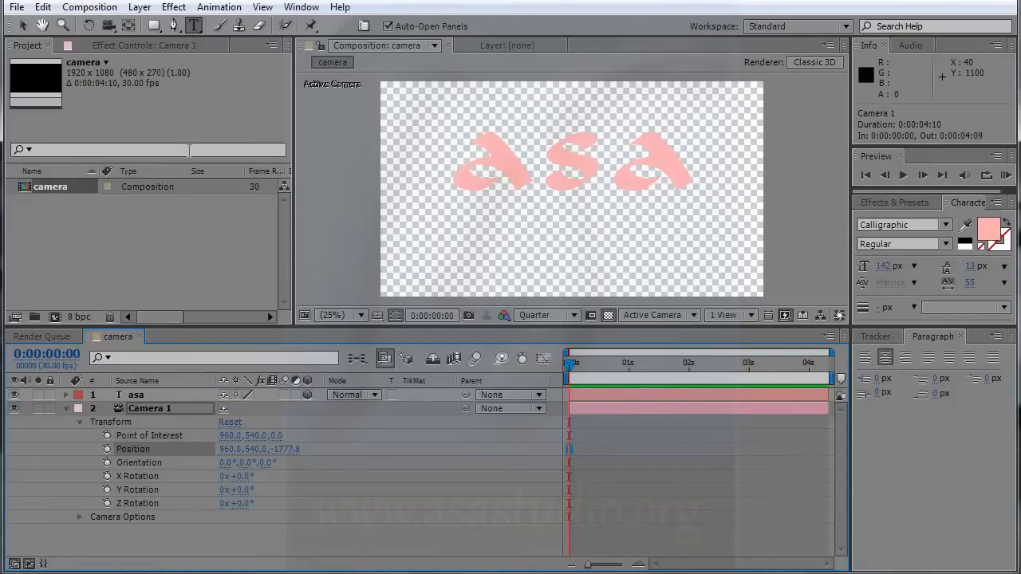
Step: Create a null object layer and make it the parent of Camera 1
click(141, 8)
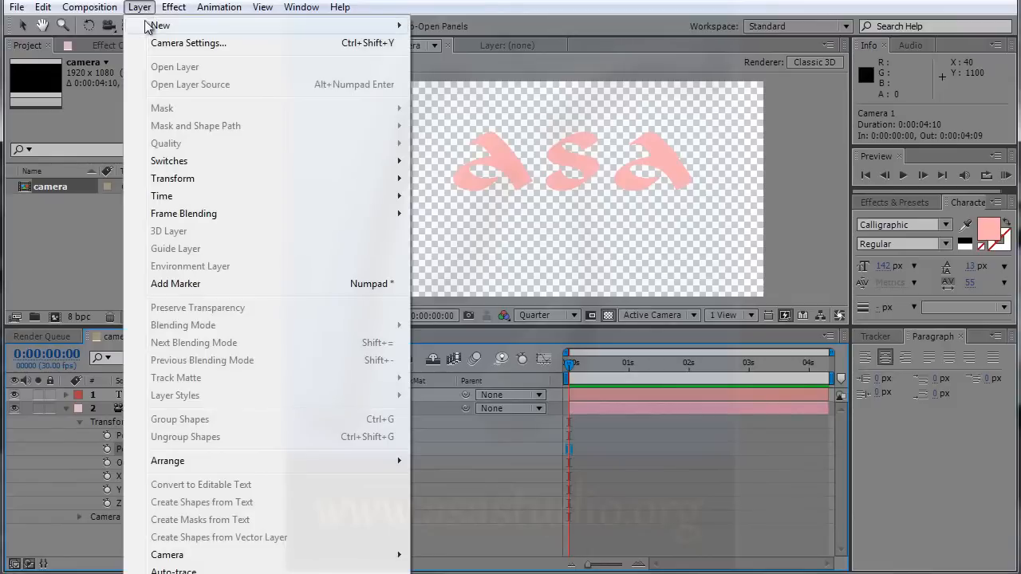
mouse_move(148, 26)
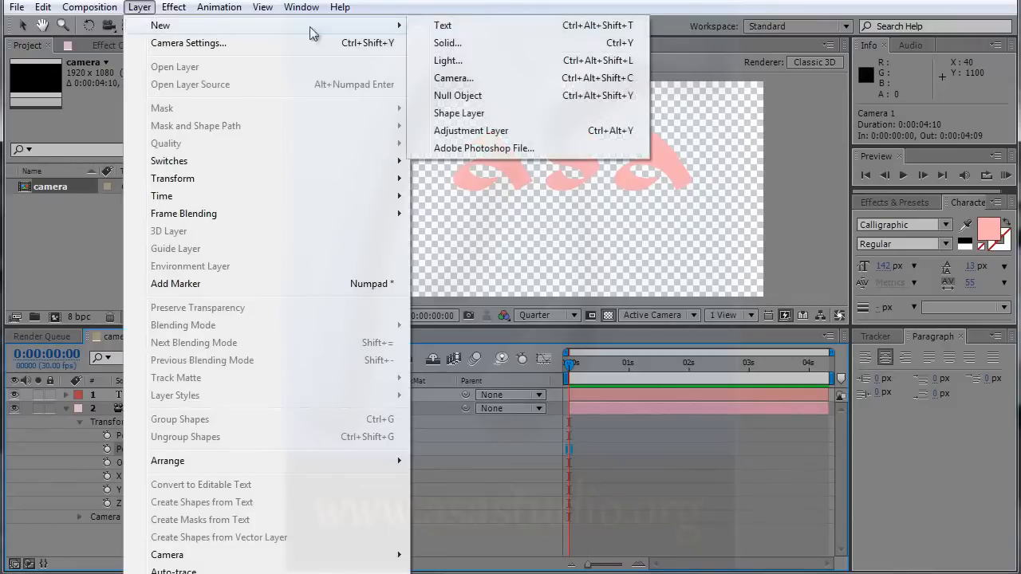
click(496, 96)
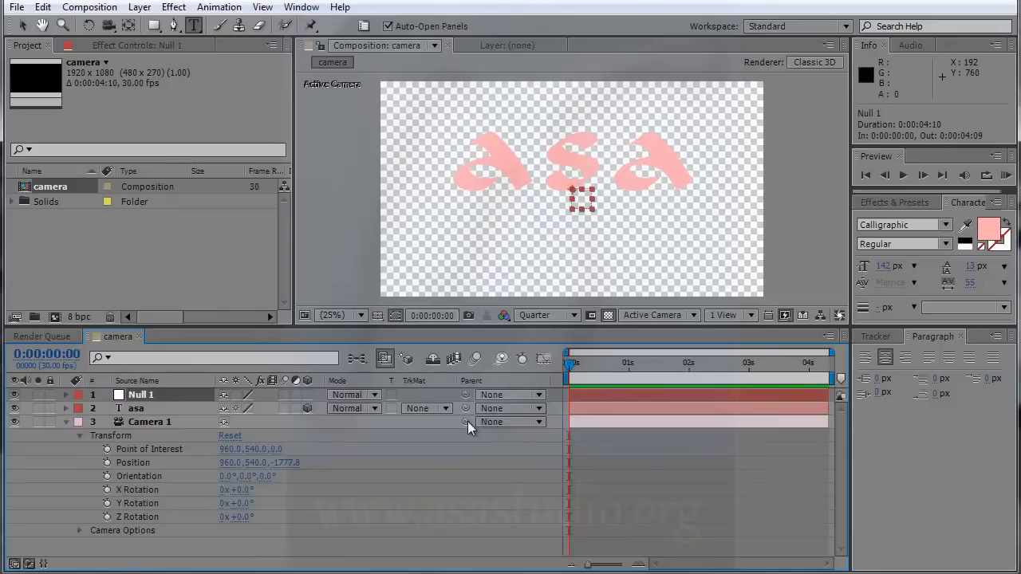
drag(466, 422, 152, 395)
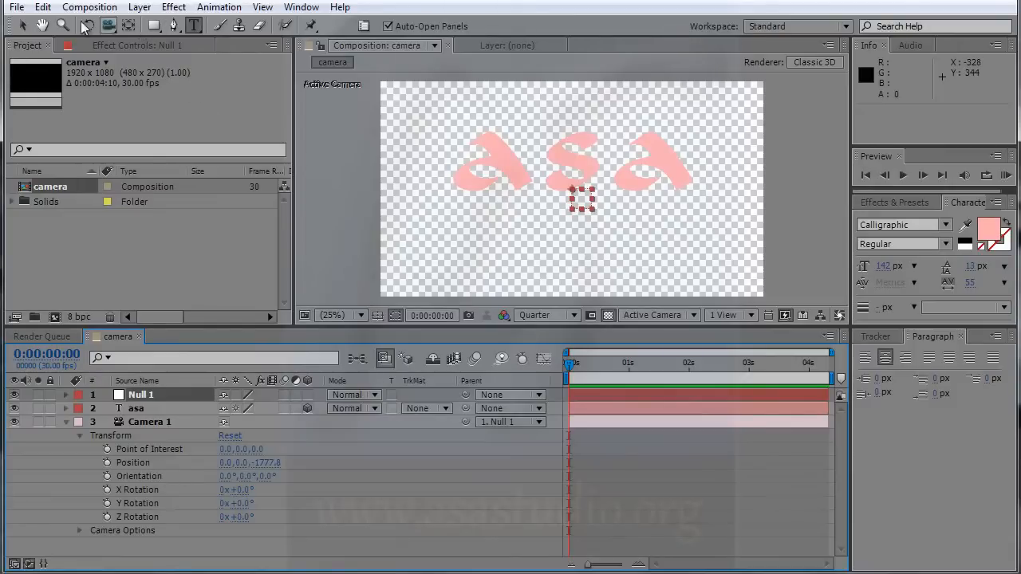
Step: Switch to the Selection tool and make the Null 1 layer a 3D layer
click(21, 25)
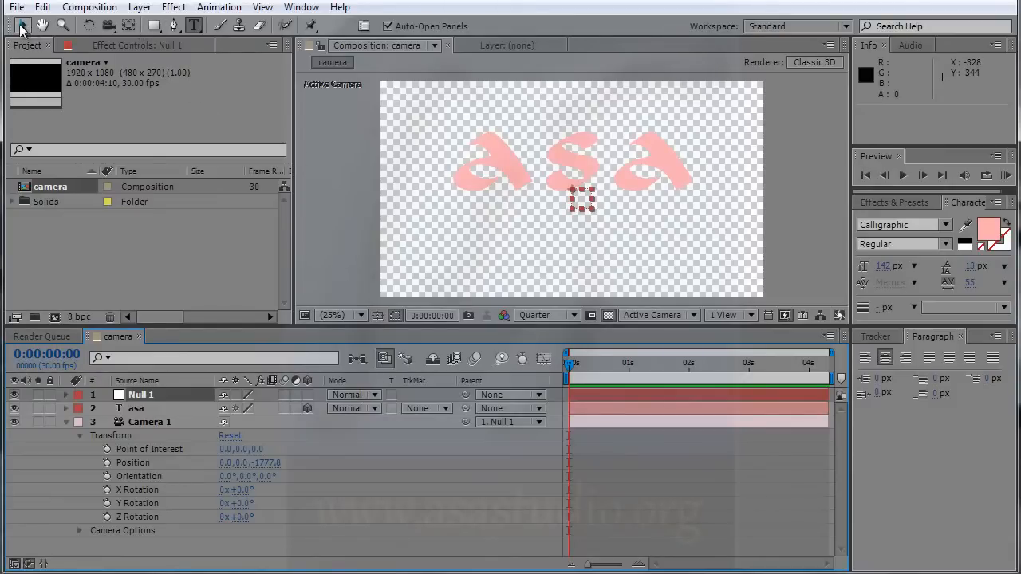
click(582, 203)
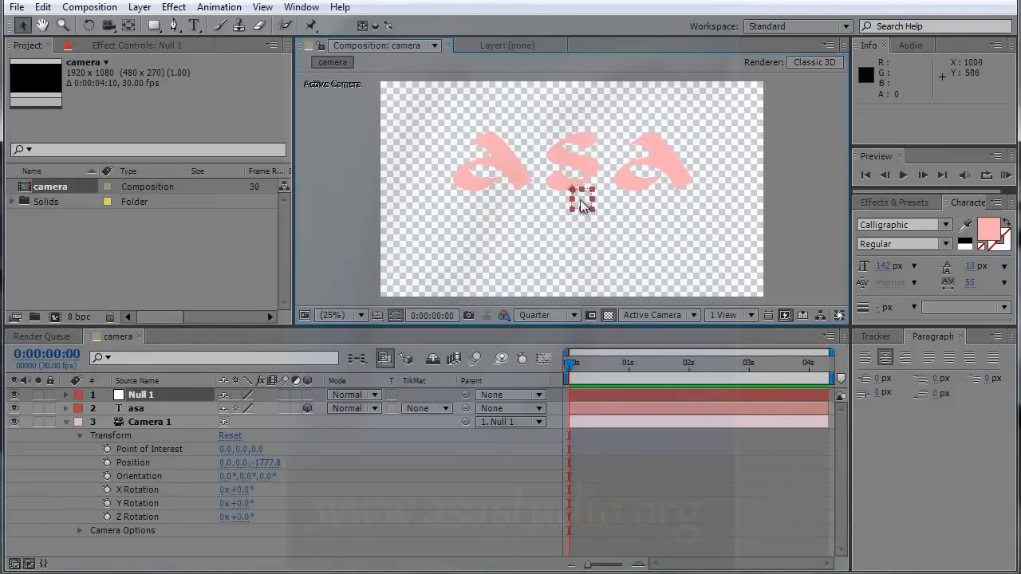
click(133, 398)
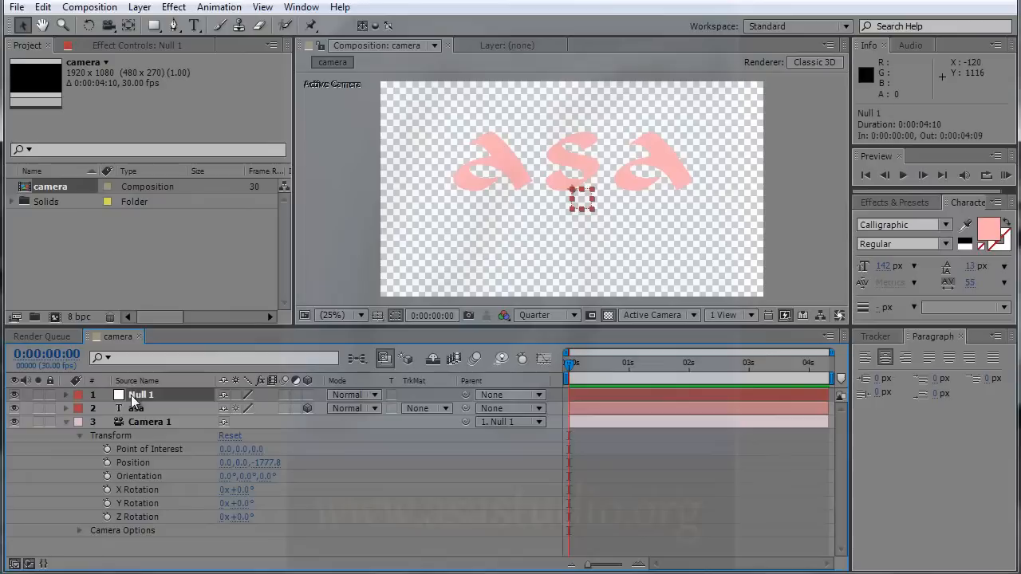
click(307, 395)
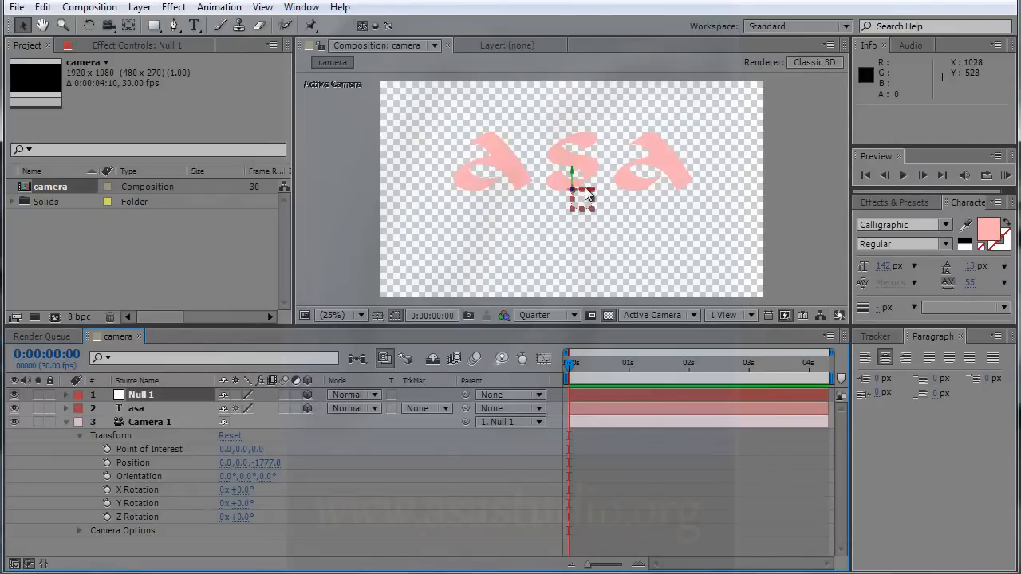
Step: Move Null 1 along its X and Y axes in the composition to position 796, 752, 0
drag(594, 199, 562, 215)
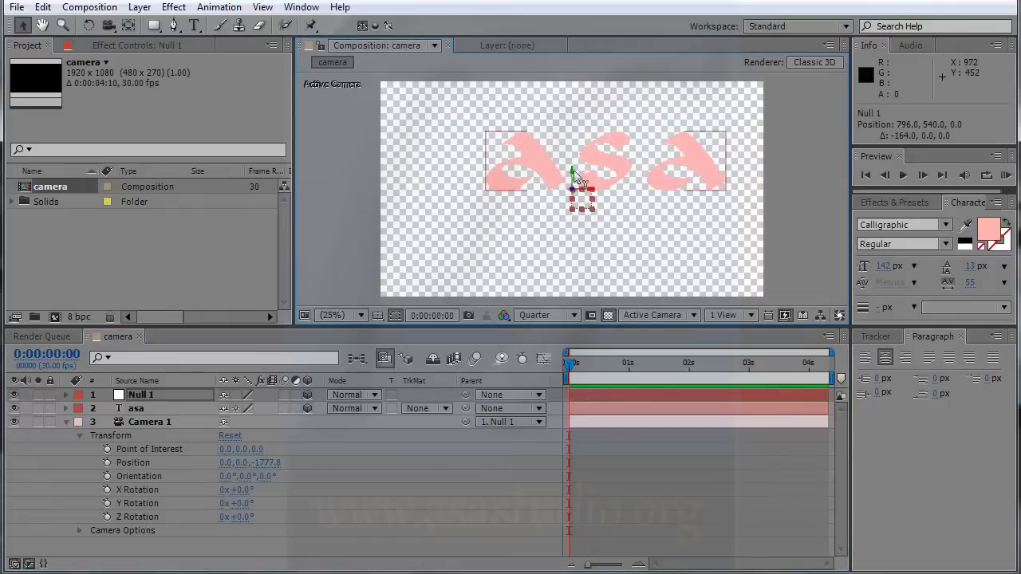
drag(577, 182, 571, 110)
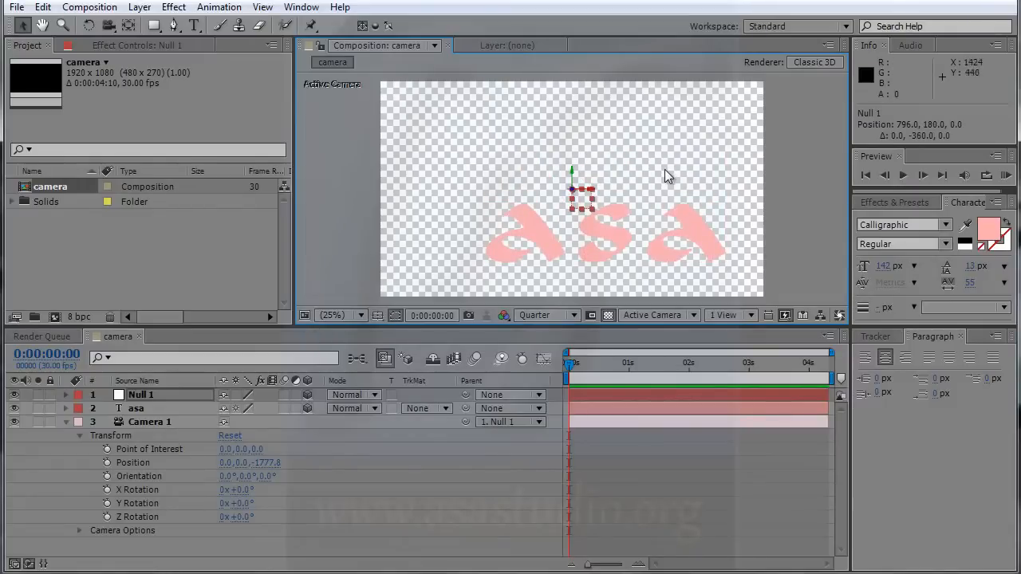
drag(576, 182, 571, 289)
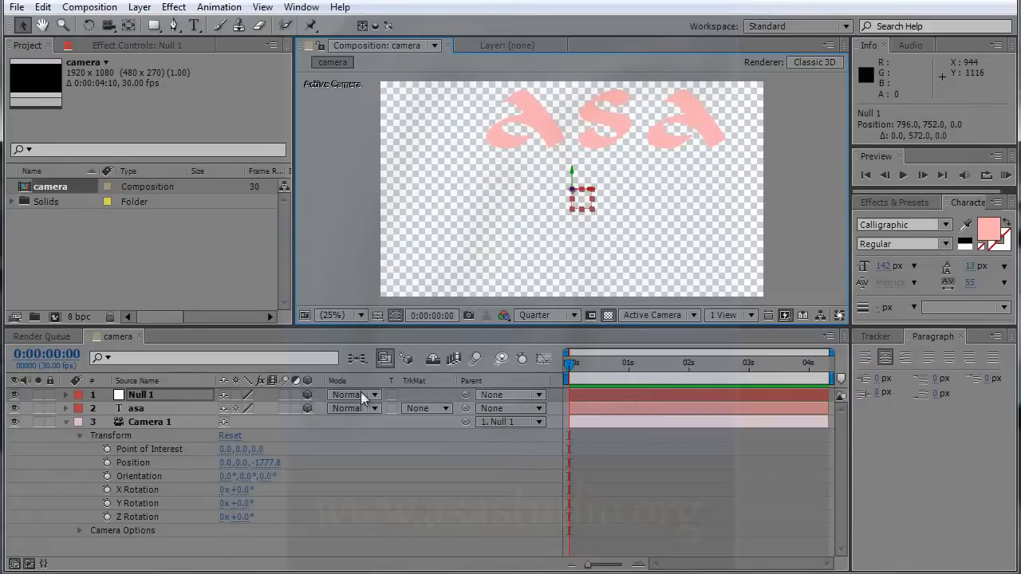
Step: Animate Null 1's position with a keyframe at 0:00:00:00 and a second one at 0:00:00:29 set to 796, 364, 0
click(67, 397)
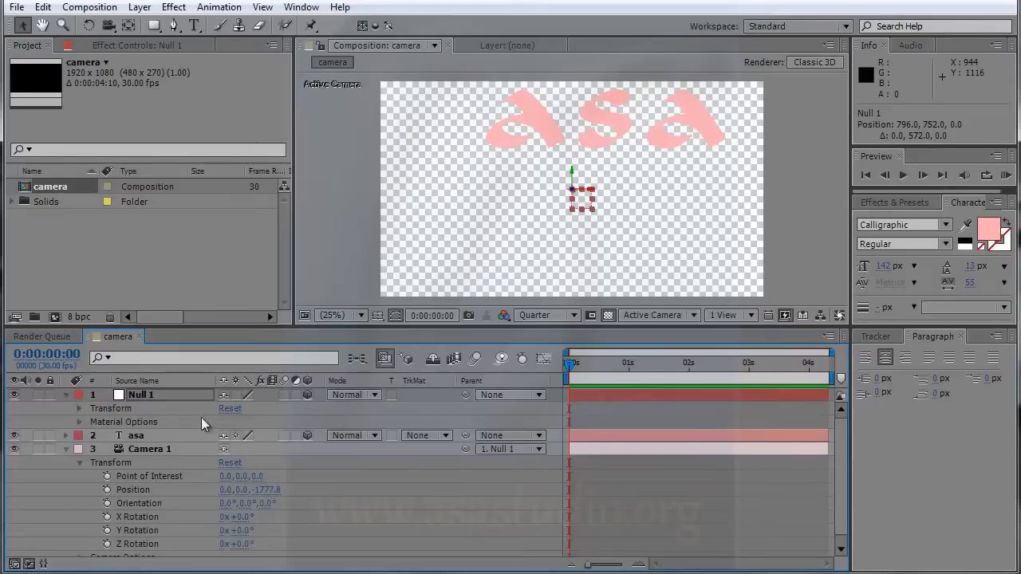
click(80, 408)
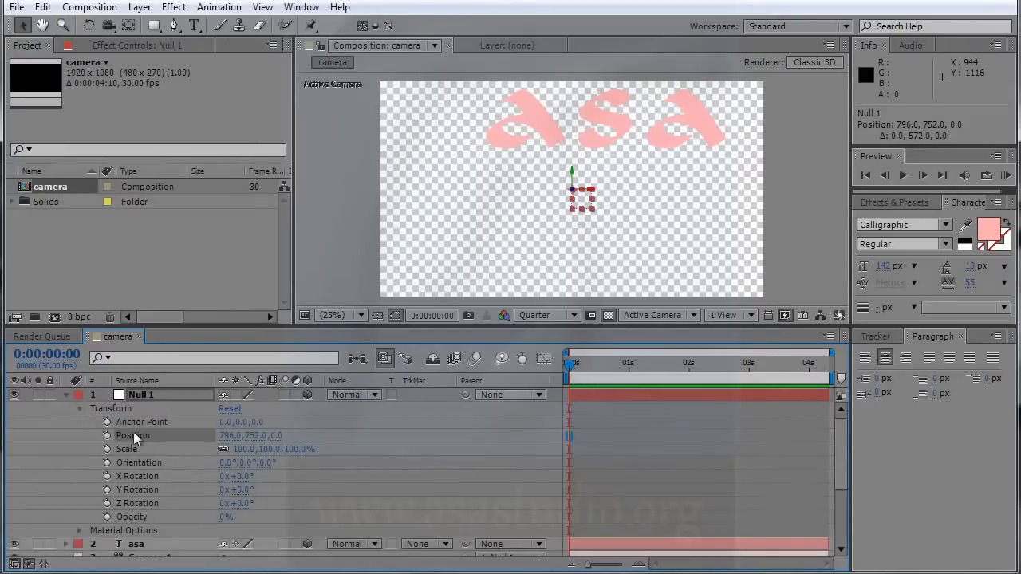
click(107, 436)
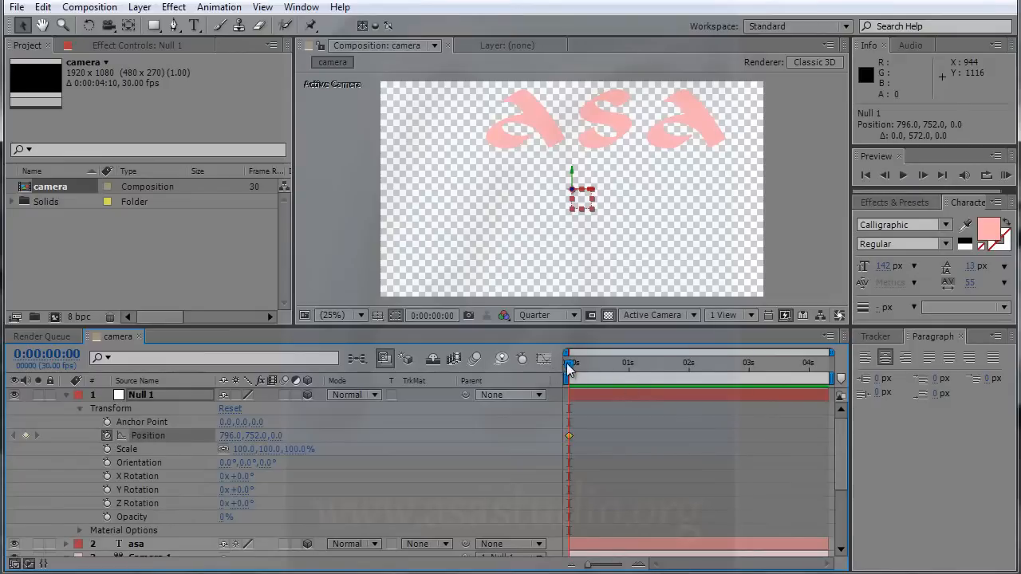
drag(569, 365, 627, 365)
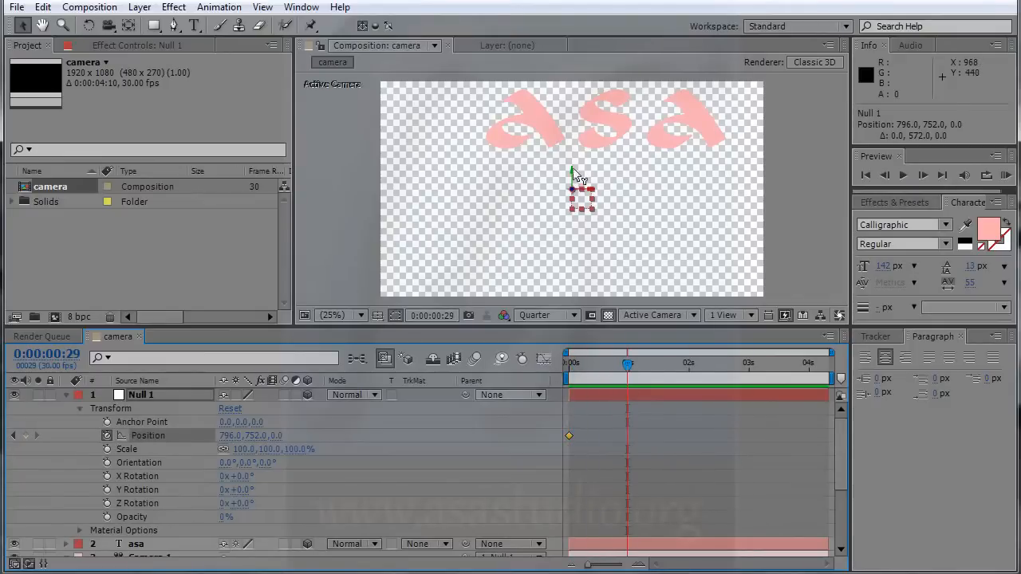
drag(574, 171, 580, 92)
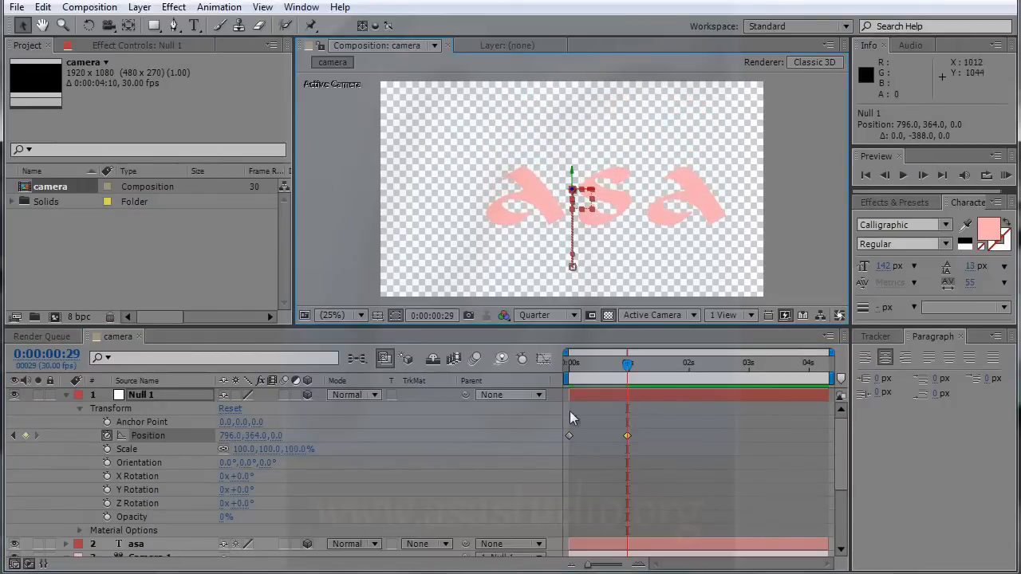
Step: Animate Camera 1's position with a keyframe at 0:00:00:00 and a second one at 0:00:00:28 set to 0, 0, -1011.8
drag(626, 364, 520, 368)
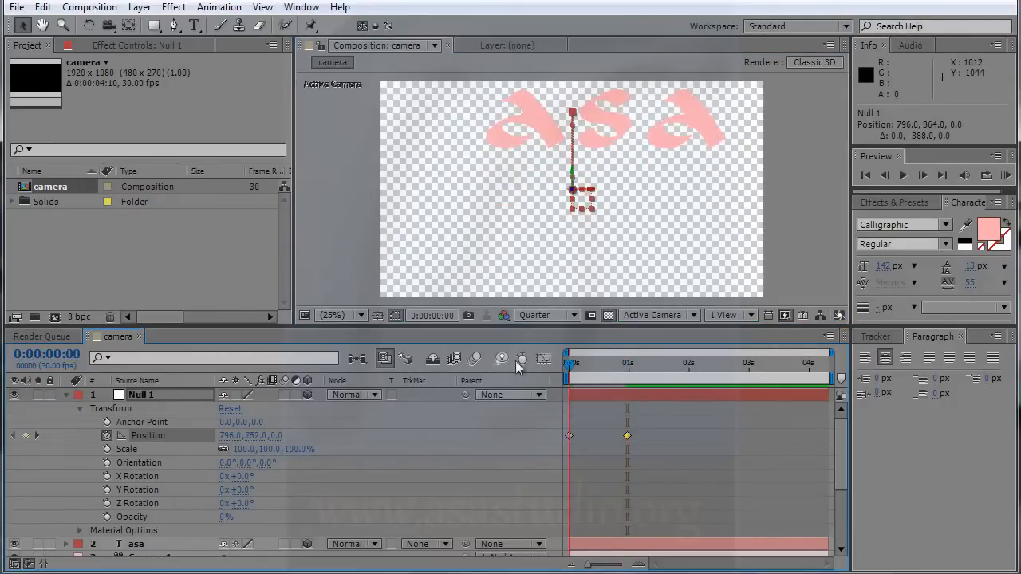
click(66, 395)
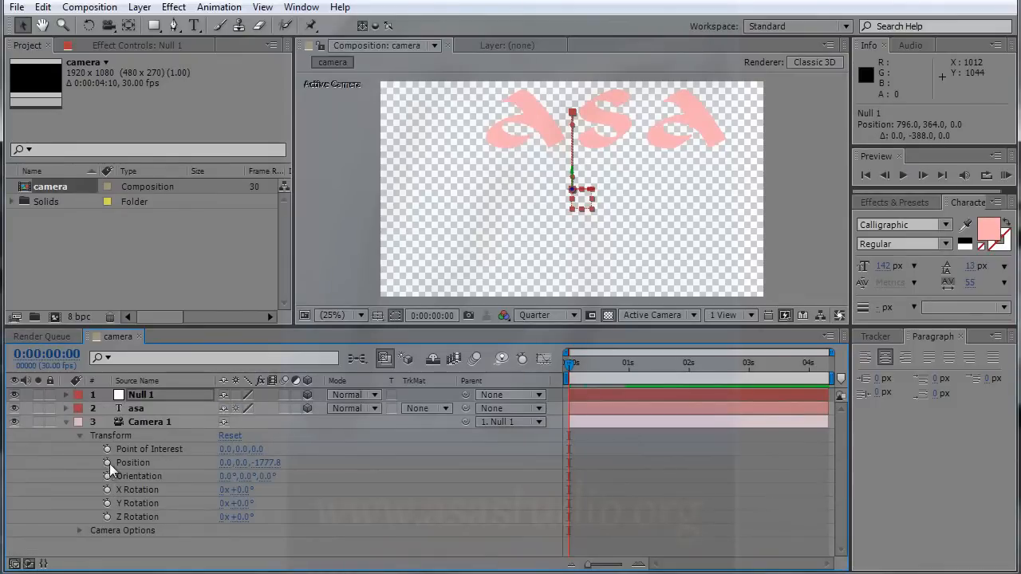
click(107, 462)
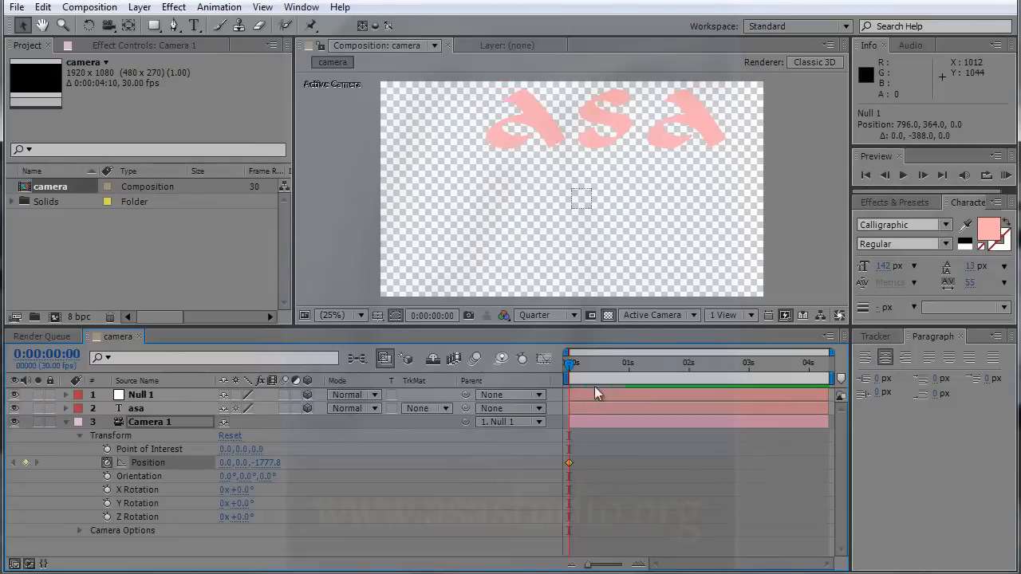
drag(570, 364, 625, 364)
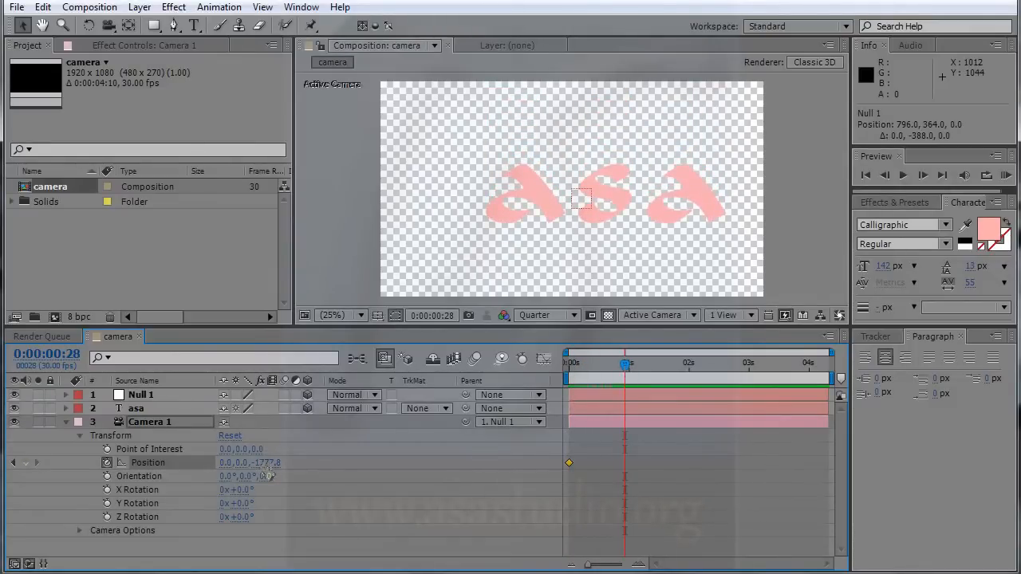
drag(267, 473, 558, 473)
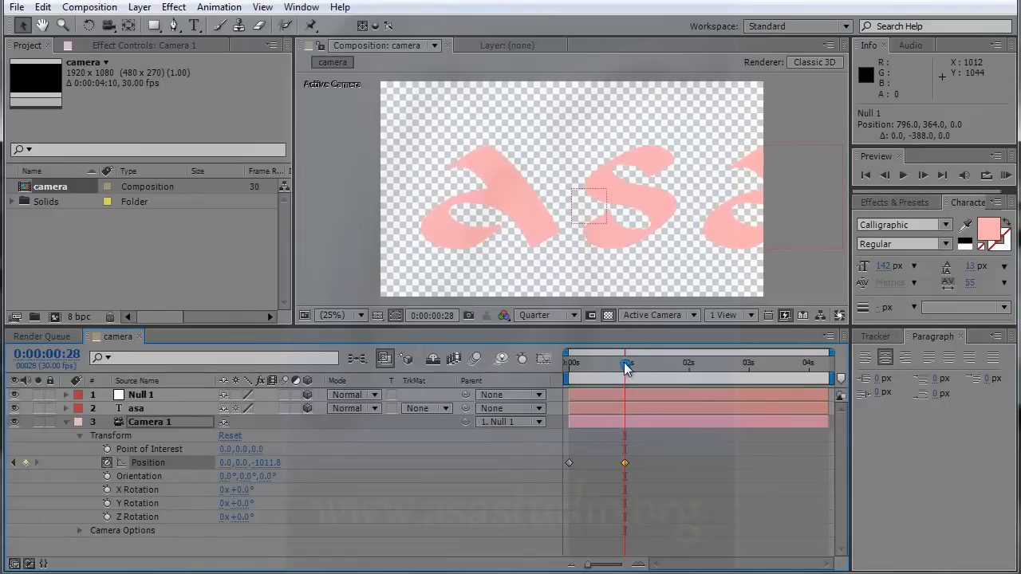
Step: Preview the camera animation from the start of the composition
drag(626, 369, 570, 364)
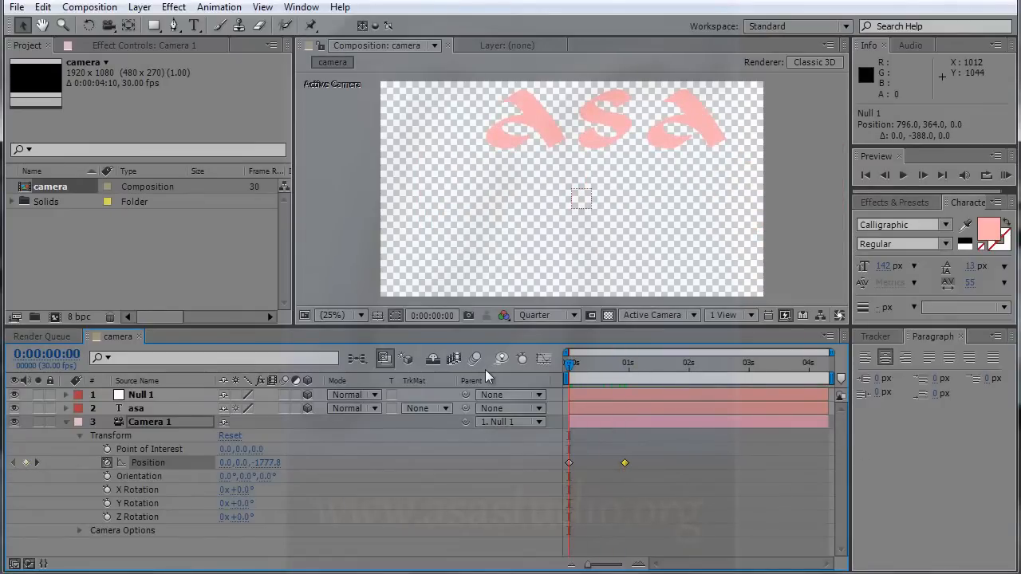
key(KP_0)
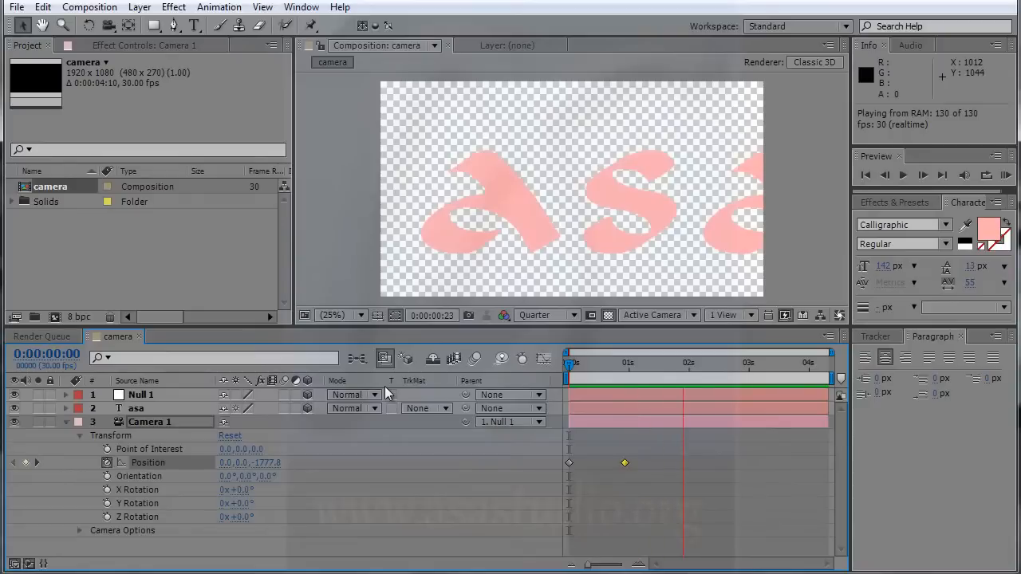
key(space)
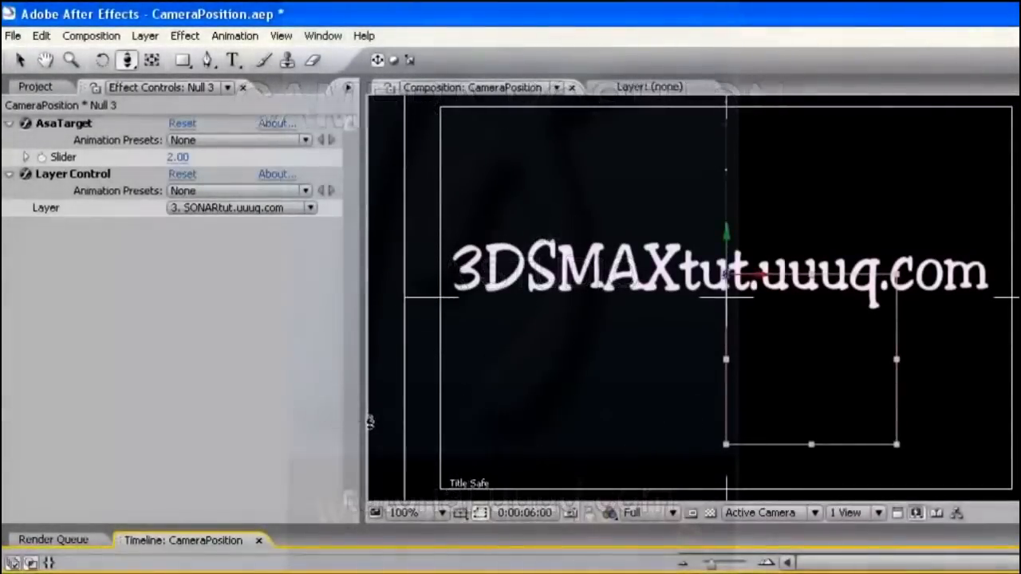
Step: Enlarge the viewing area of the CameraPosition composition and play its animation
drag(364, 407, 238, 396)
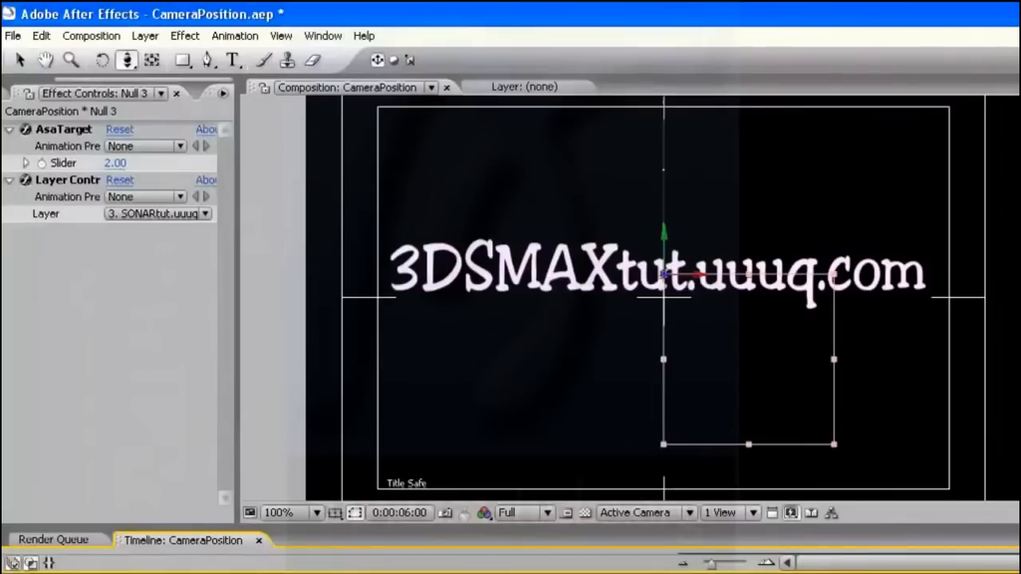
key(space)
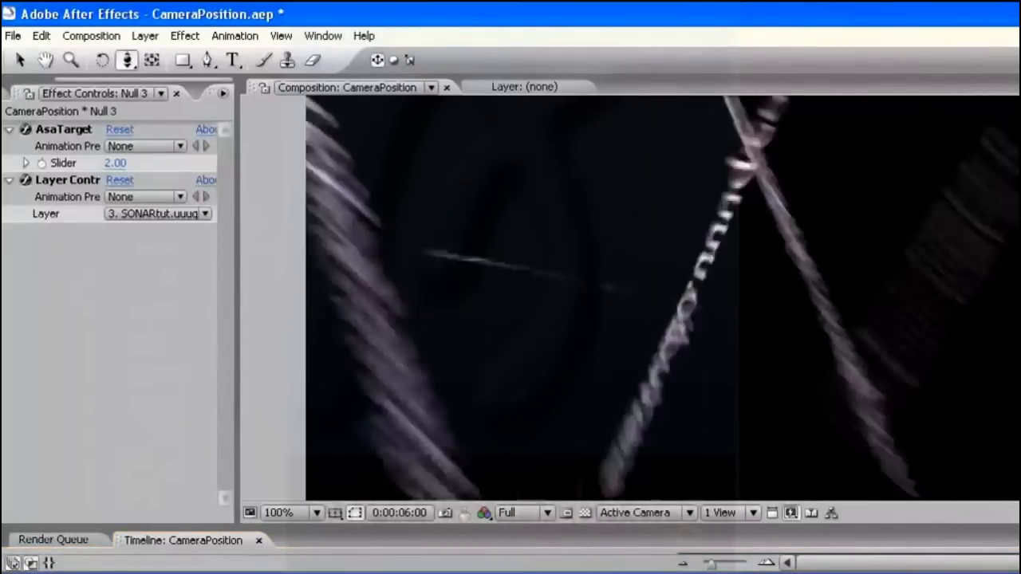
key(space)
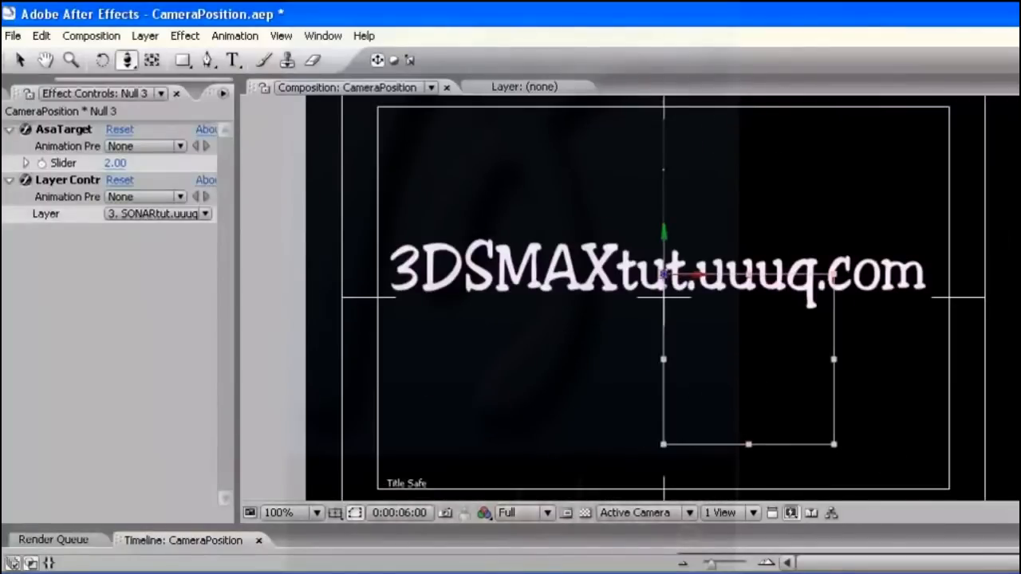
Step: Create a new 720 x 420 composition at 25 frames per second with a duration of 0:00:20:00
drag(237, 138, 454, 139)
click(39, 89)
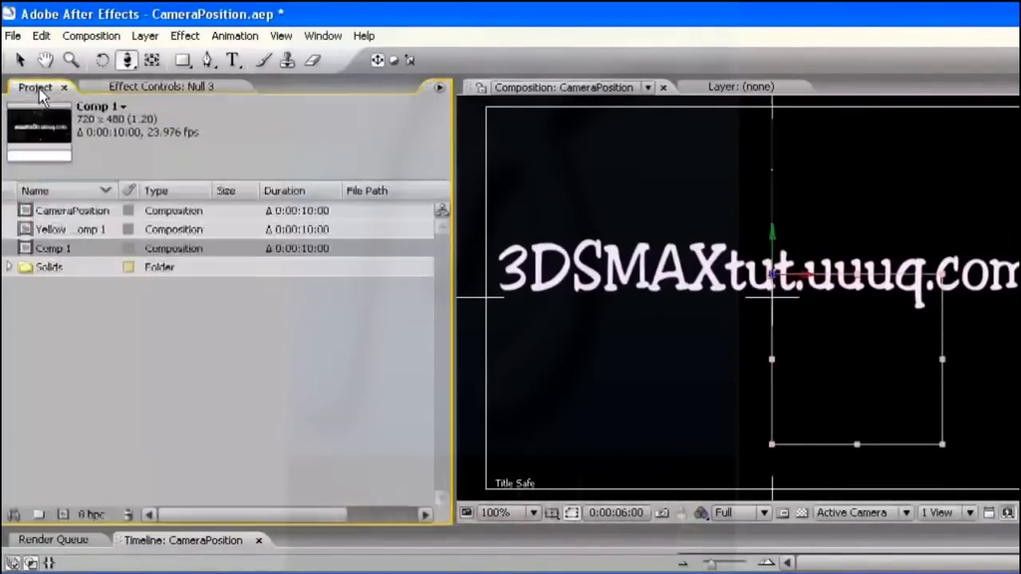
right_click(111, 298)
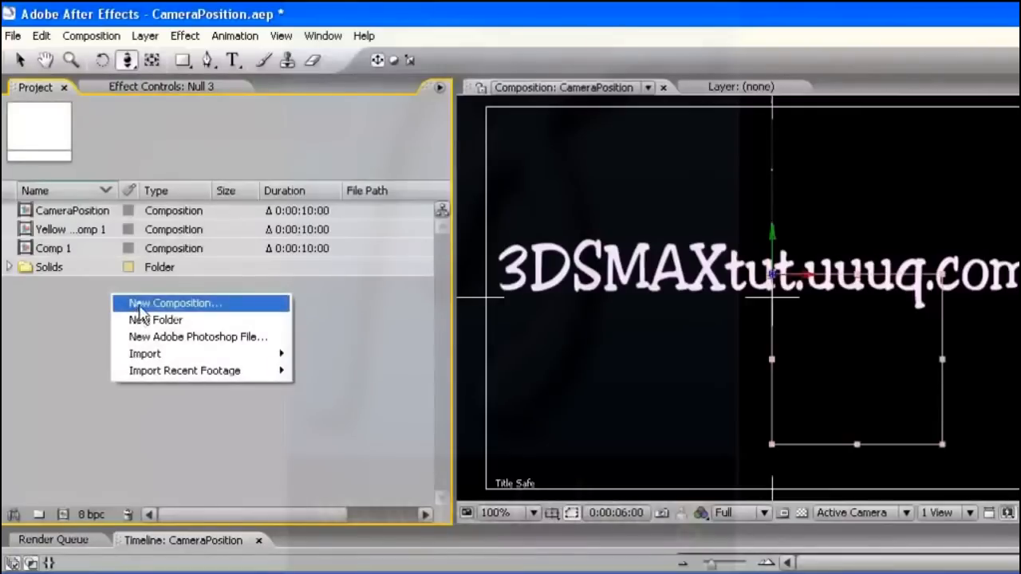
click(140, 306)
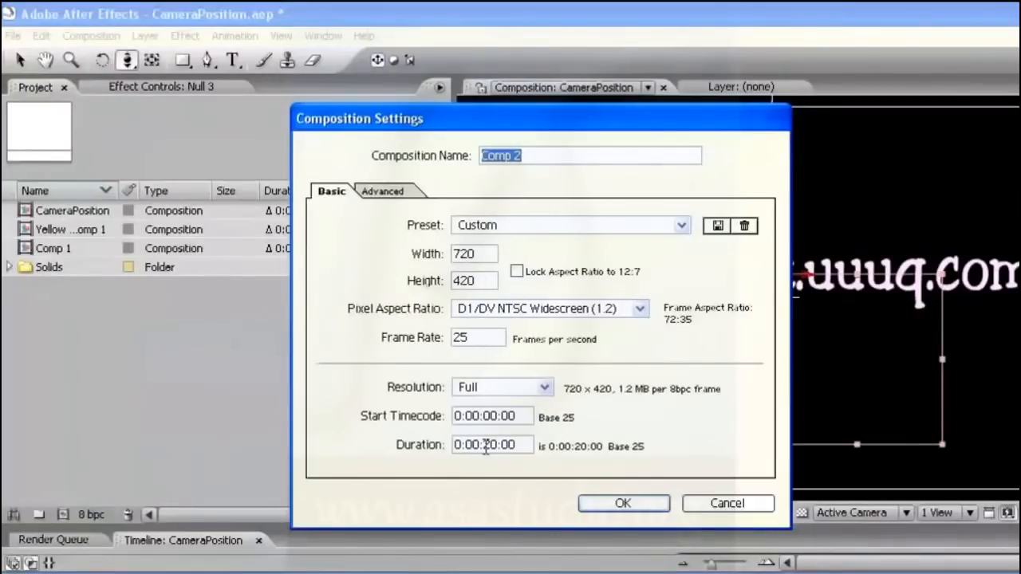
click(620, 504)
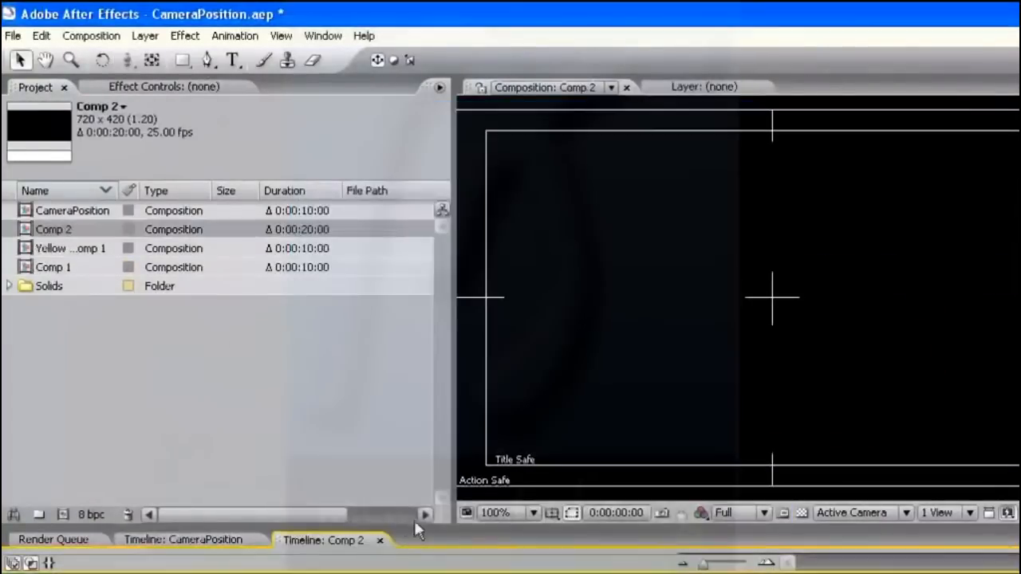
Step: Add a text layer reading "ASASTUDIO.uuuq.com" to the new composition
drag(414, 520, 415, 213)
right_click(122, 335)
mouse_move(228, 344)
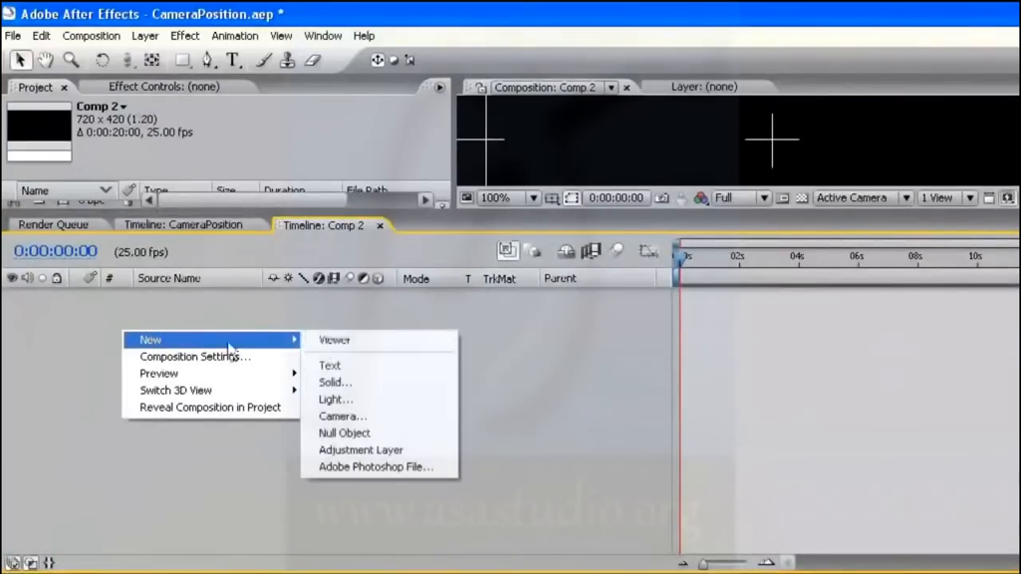
click(346, 366)
text(ASASTUDIO.uuuq.com)
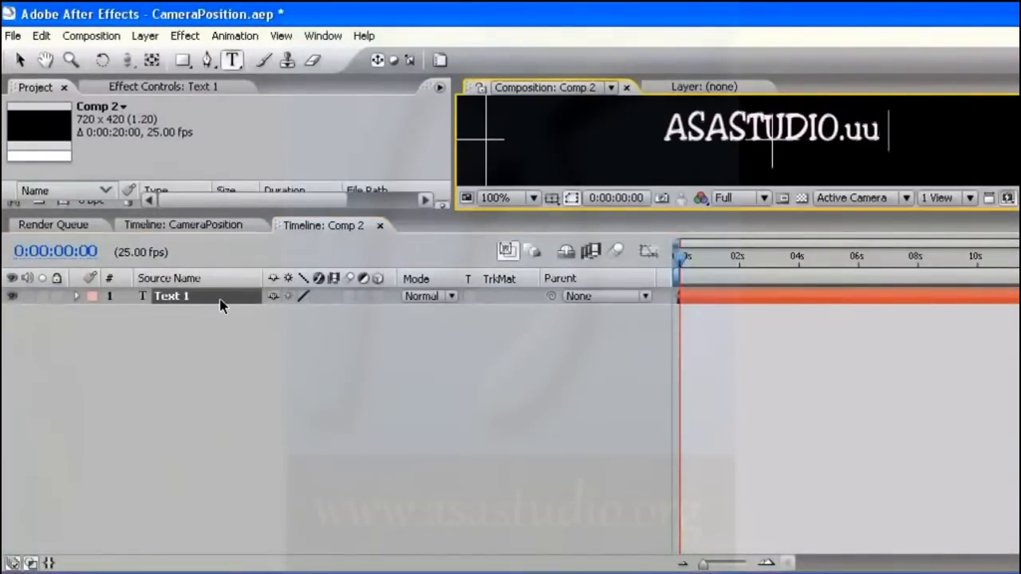
click(206, 299)
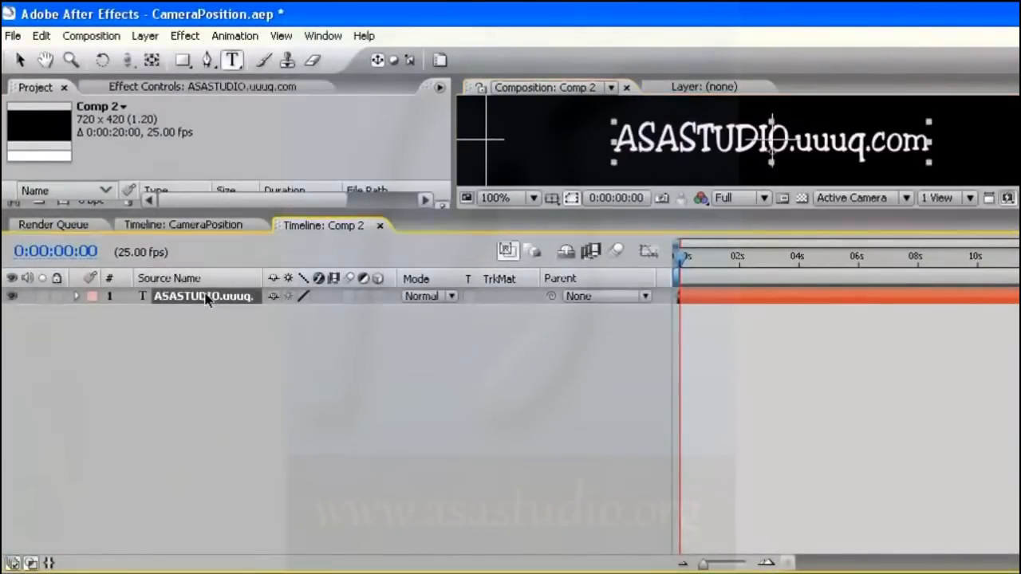
Step: Apply the Shatter simulation effect to the text layer and set its view to Rendered
click(185, 36)
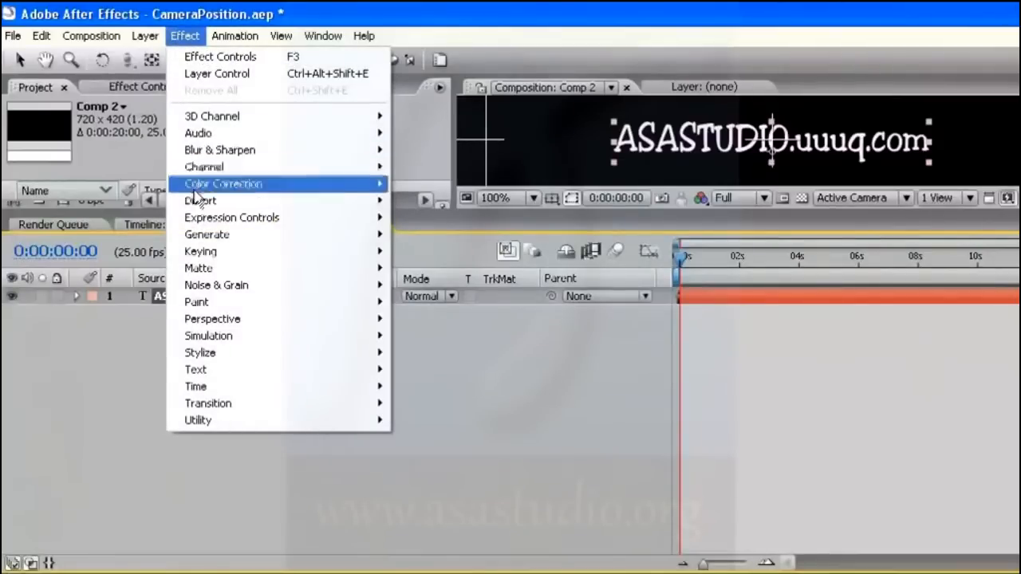
mouse_move(210, 336)
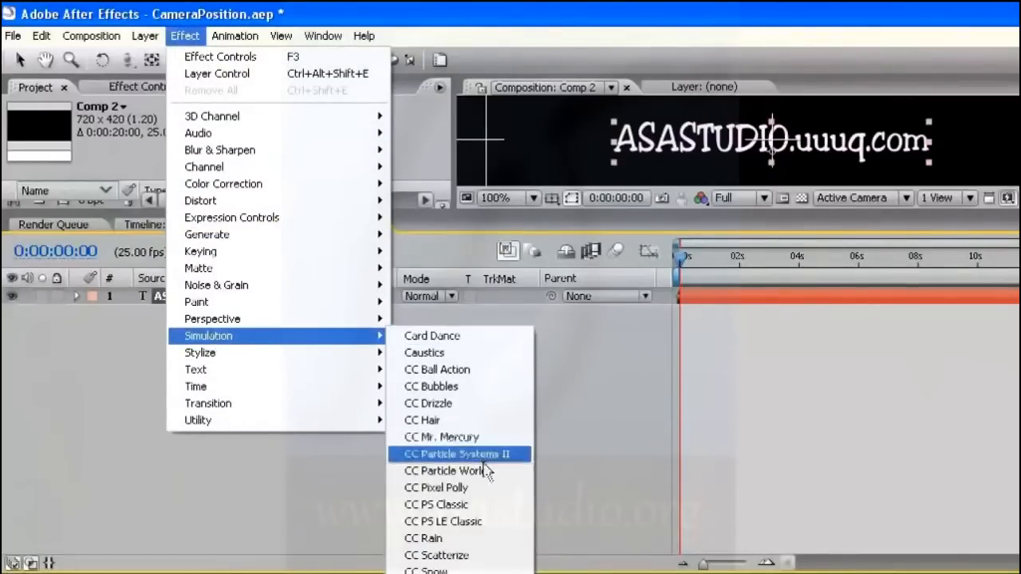
click(451, 573)
drag(610, 214, 610, 397)
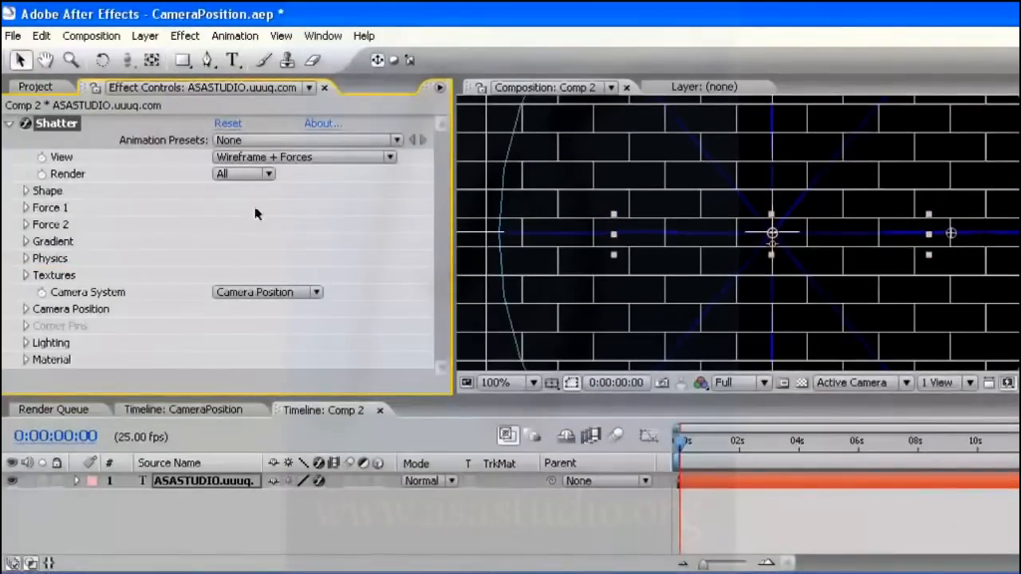
click(294, 159)
click(273, 91)
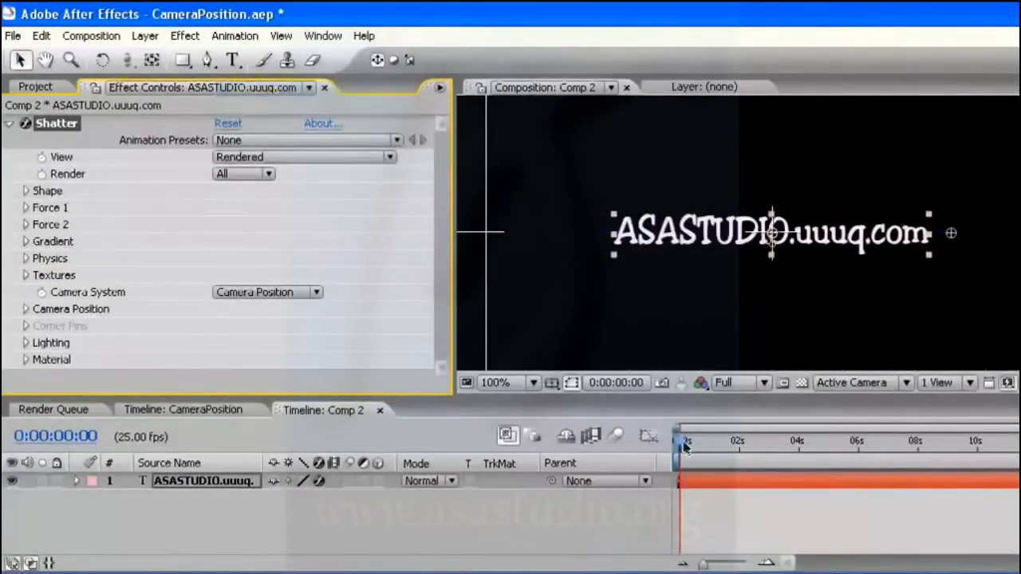
Step: Set the Shatter physics randomness to 0.37 and adjust the gravity while viewing the frame at 0:00:00:14
mouse_move(684, 447)
mouse_down()
mouse_move(707, 452)
mouse_move(697, 455)
mouse_up()
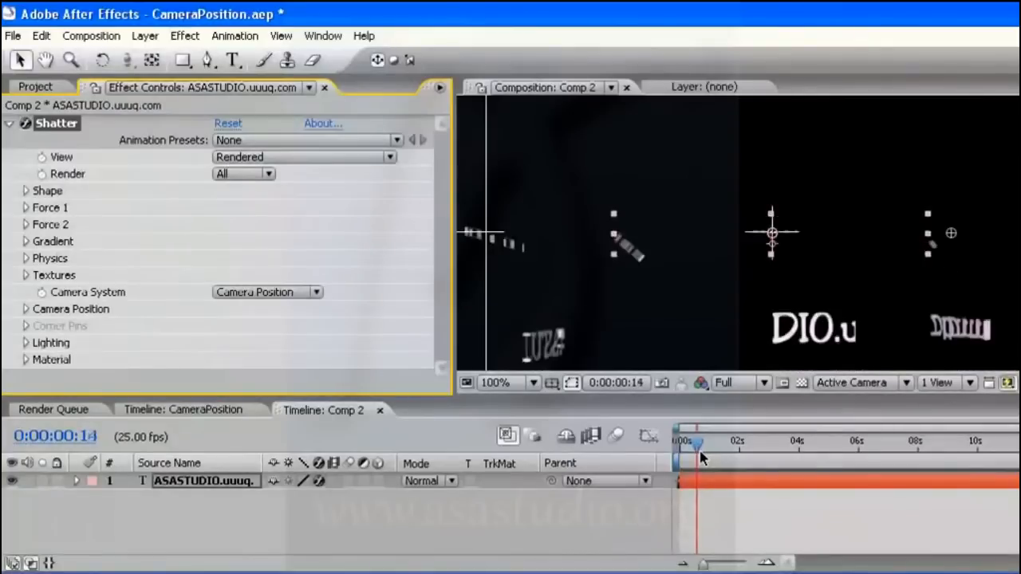
click(27, 259)
scroll(445, 296, down, 2)
drag(223, 248, 247, 249)
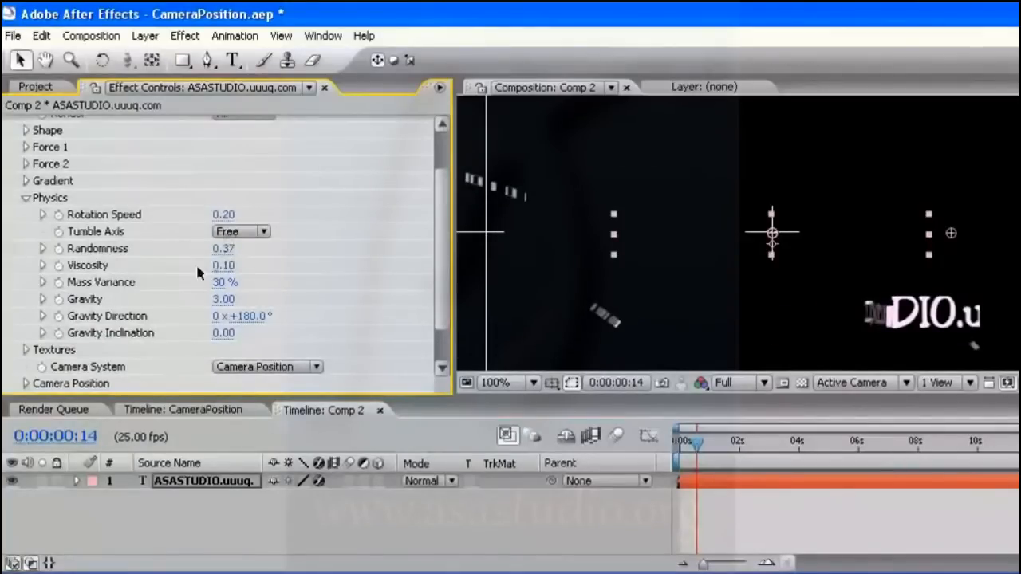
drag(218, 298, 375, 316)
Step: Try the Crescents shatter pattern, settle on Octagons & Squares, and set the repetitions to 18.40
scroll(224, 256, up, 5)
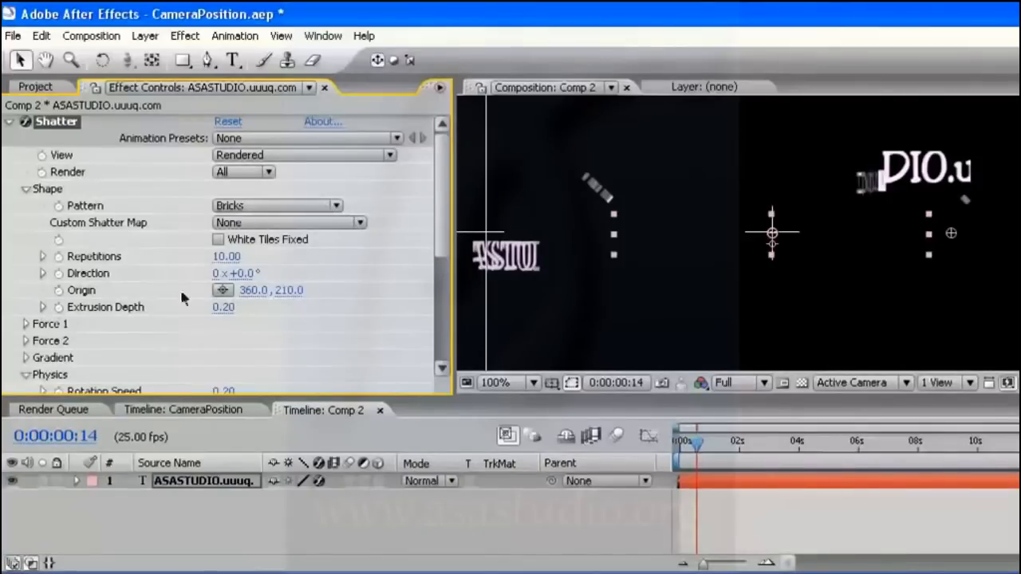
click(255, 206)
click(271, 256)
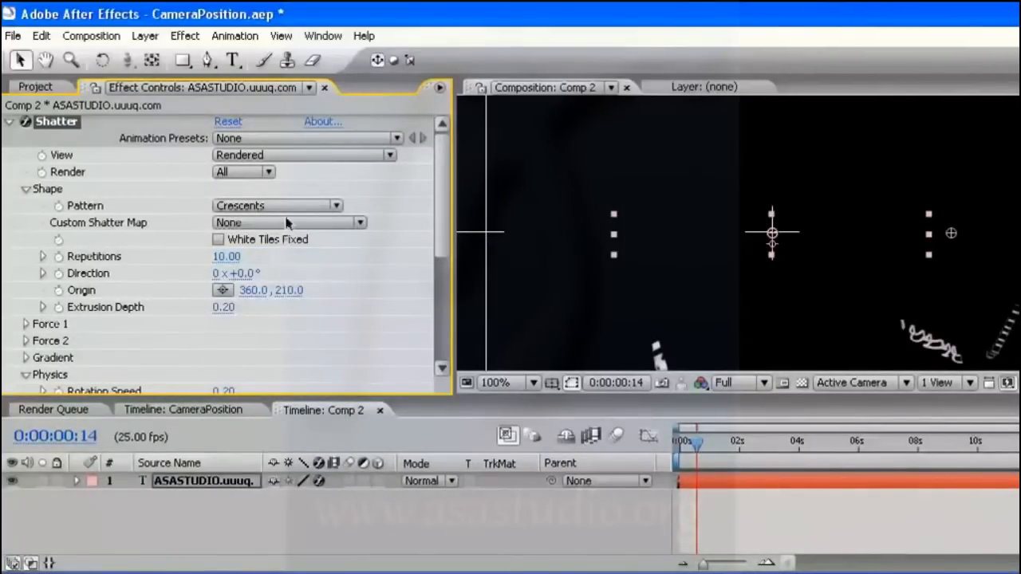
click(255, 206)
click(313, 289)
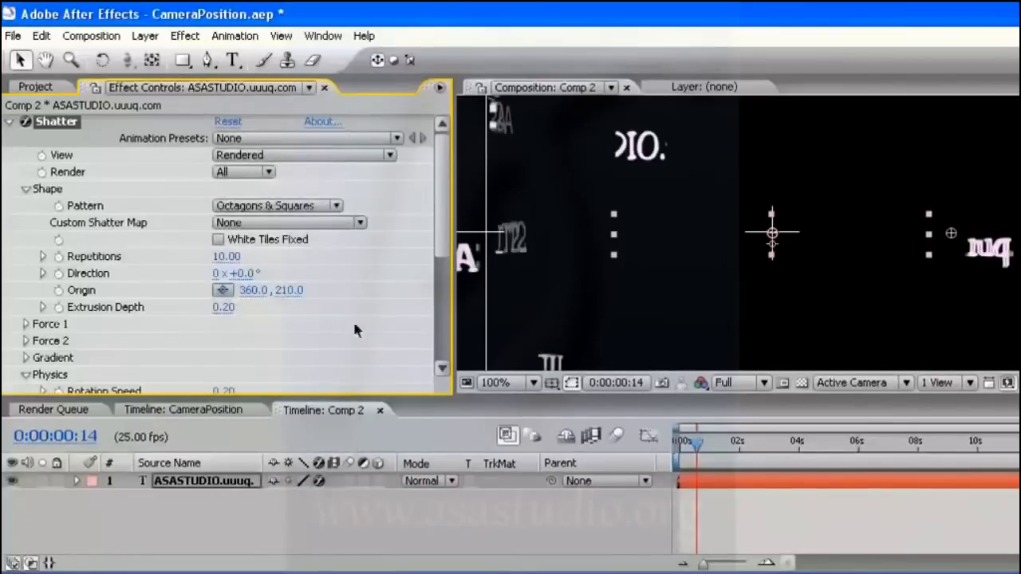
drag(228, 257, 339, 279)
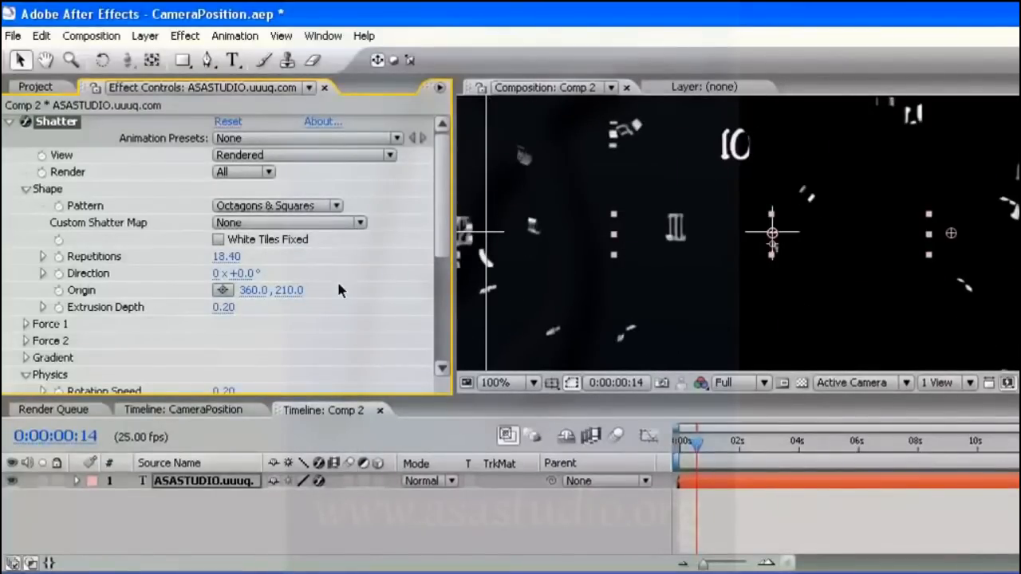
Step: Set the radius of Shatter's Force 1 to 0 and return to the first frame
drag(754, 446, 742, 446)
click(26, 325)
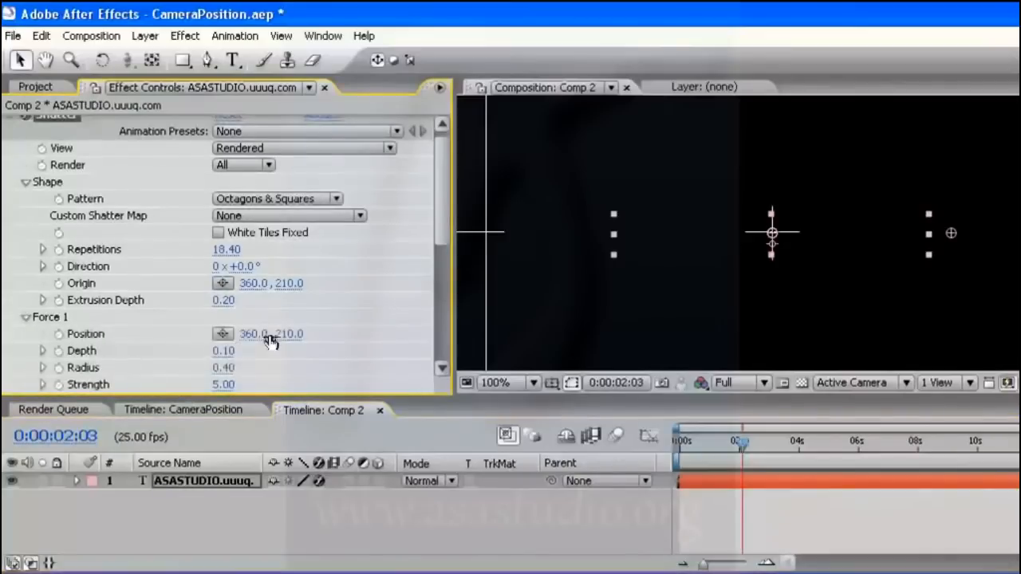
scroll(370, 285, down, 3)
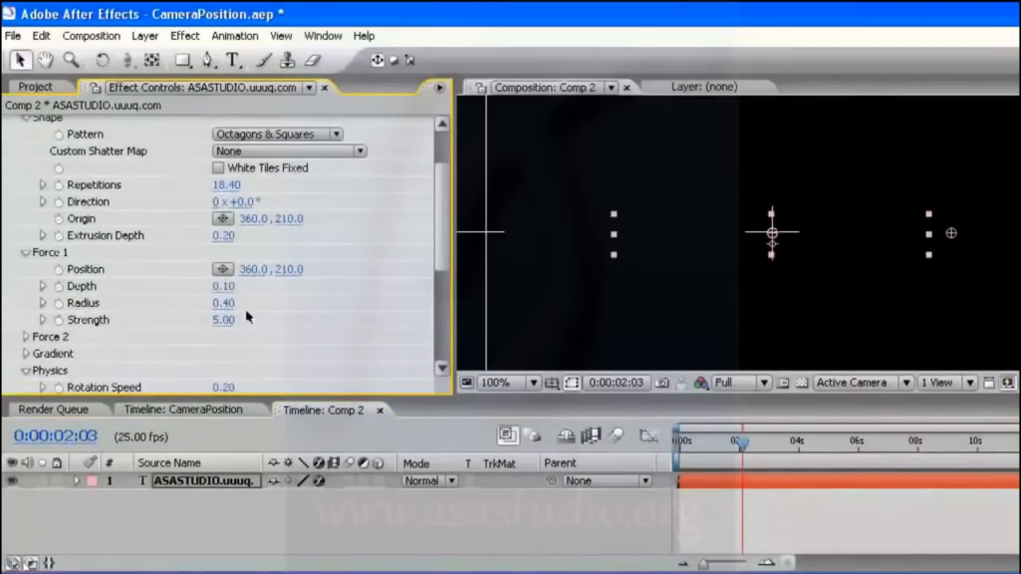
click(227, 304)
text(0)
key(Return)
key(Home)
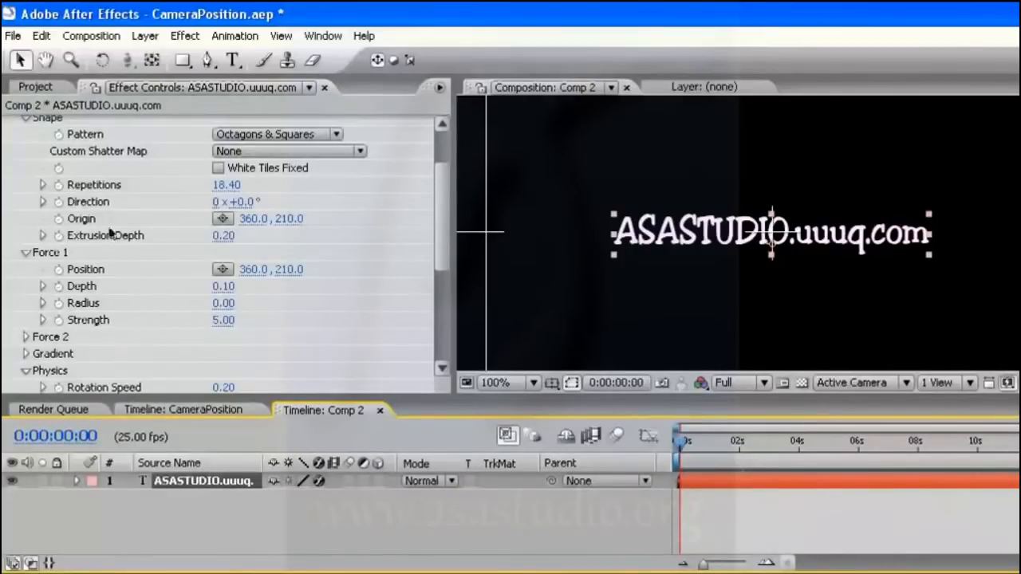
Step: Duplicate the ASASTUDIO.uuuq.com text layer three times
click(41, 36)
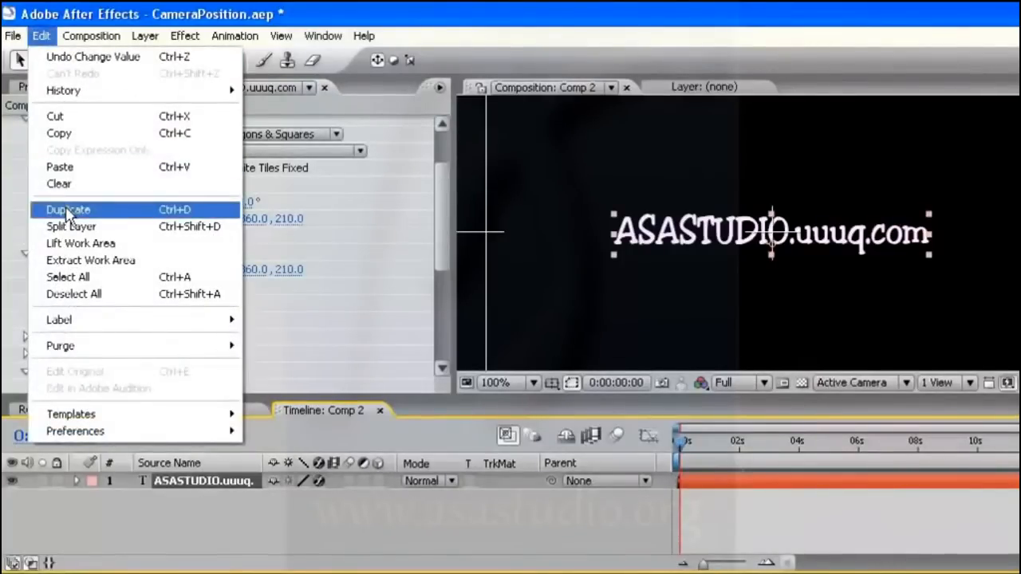
click(68, 210)
click(41, 36)
click(68, 209)
click(41, 36)
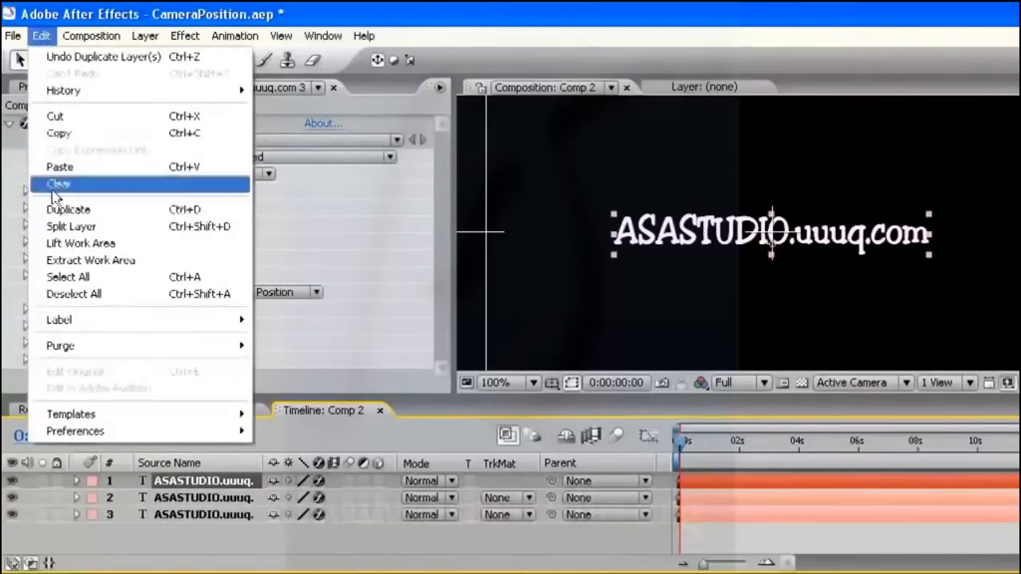
click(58, 209)
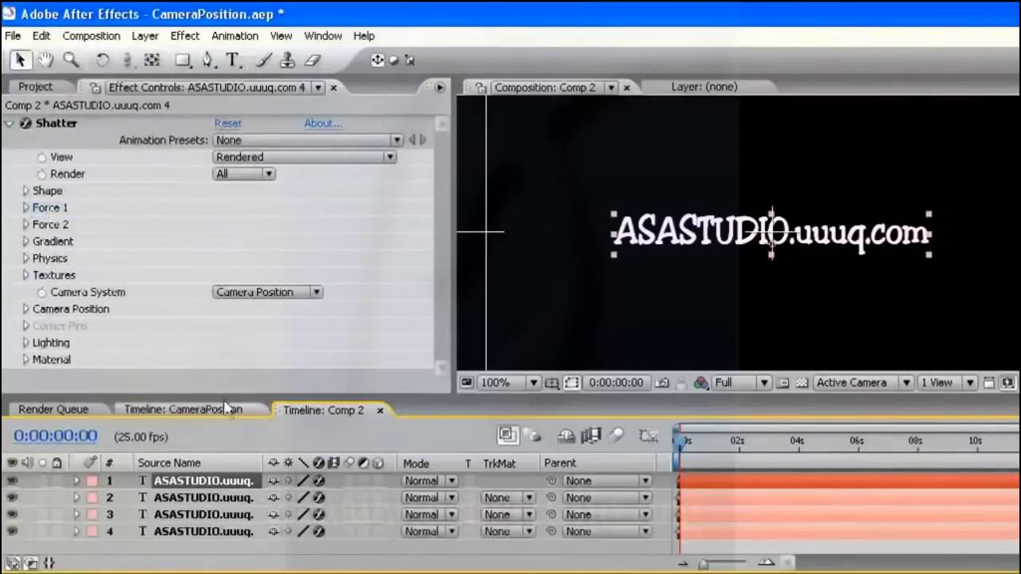
Step: Isolate the topmost text layer, replace its text with AEtut.uuuq.com, and end its isolation
click(43, 481)
double_click(190, 486)
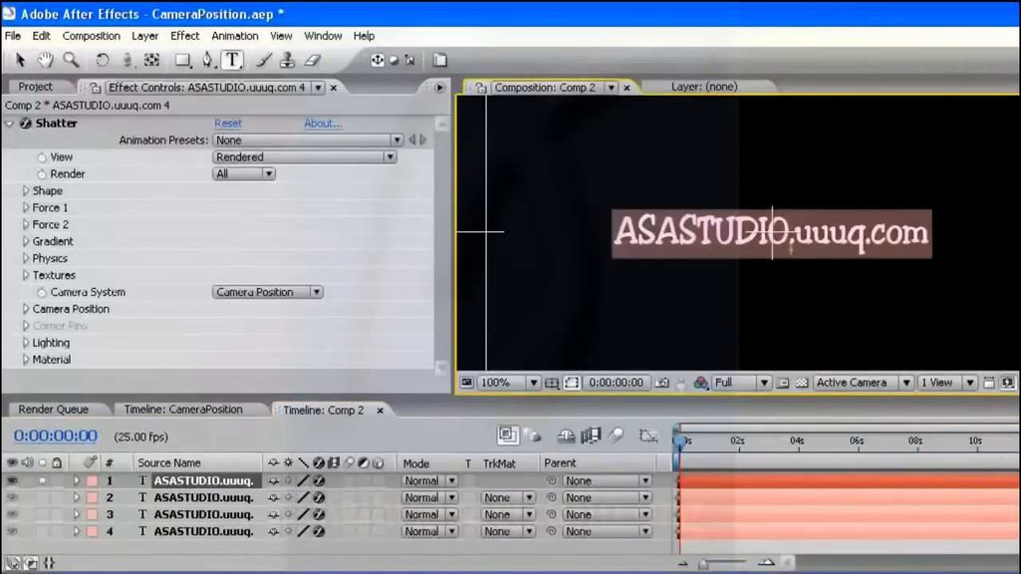
drag(790, 248, 553, 245)
text(AEtut)
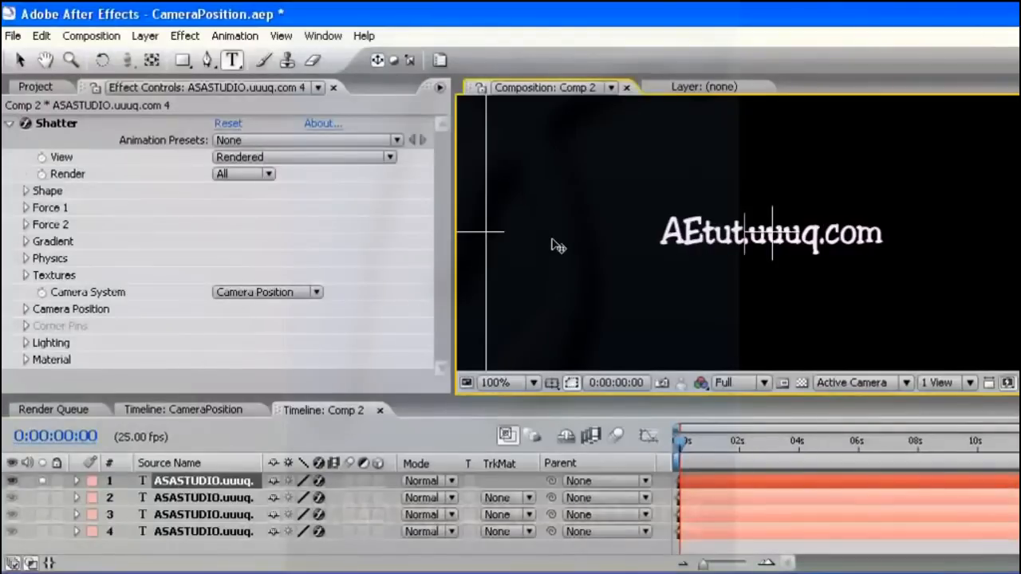
click(174, 501)
click(42, 481)
Step: Isolate the second text layer, replace ASASTUDIO so it reads 3DSMAXtut.uuuq.com, and end its isolation
click(43, 499)
double_click(191, 499)
drag(791, 235, 622, 233)
text(3)
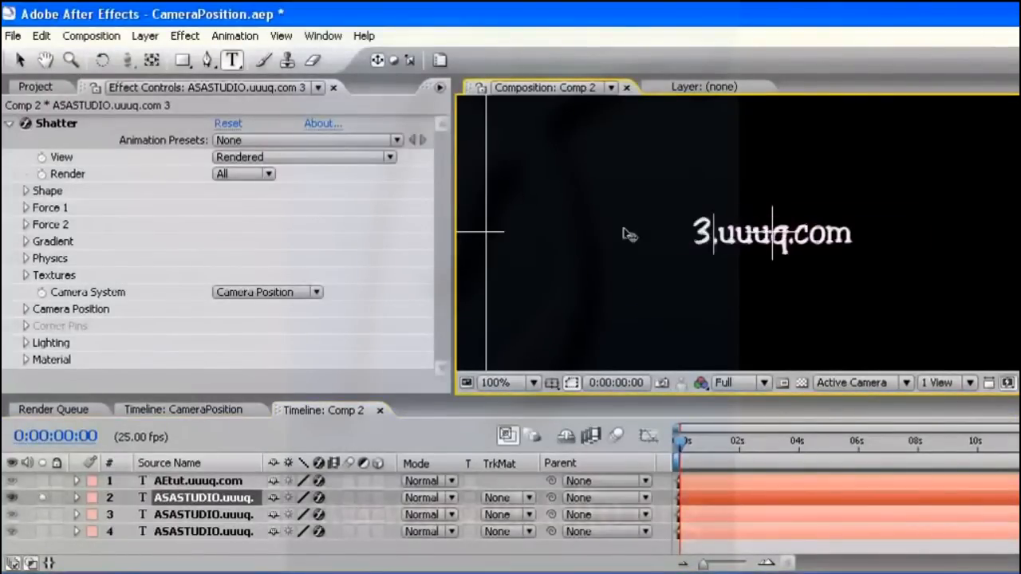
text(DSMAXtut)
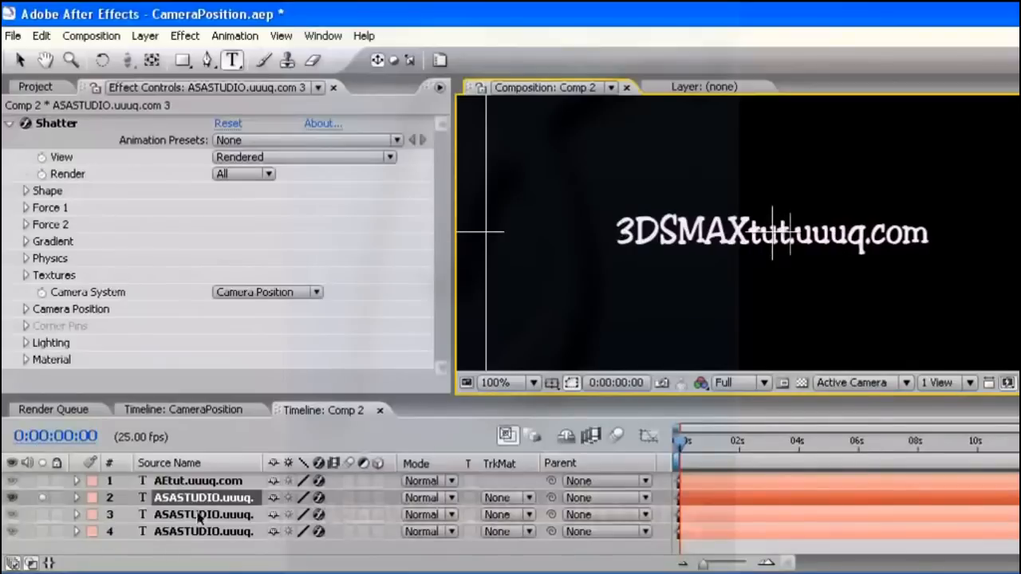
click(43, 498)
Step: Isolate the third text layer, change its text to SONARtut.uuuq.com, and show all the layers again
click(43, 515)
double_click(191, 515)
drag(788, 237, 613, 237)
text(SO)
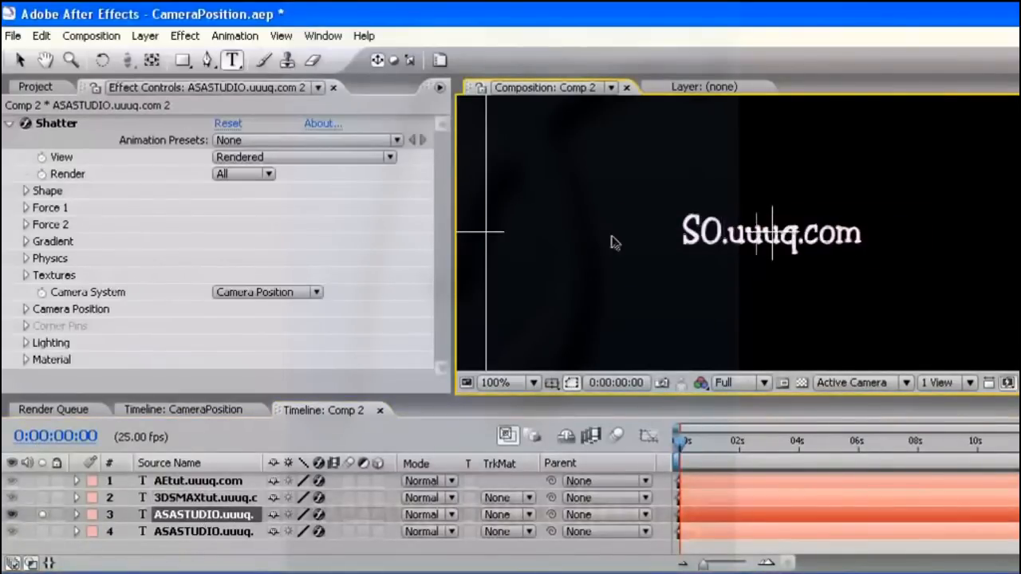
text(NARtut)
click(183, 517)
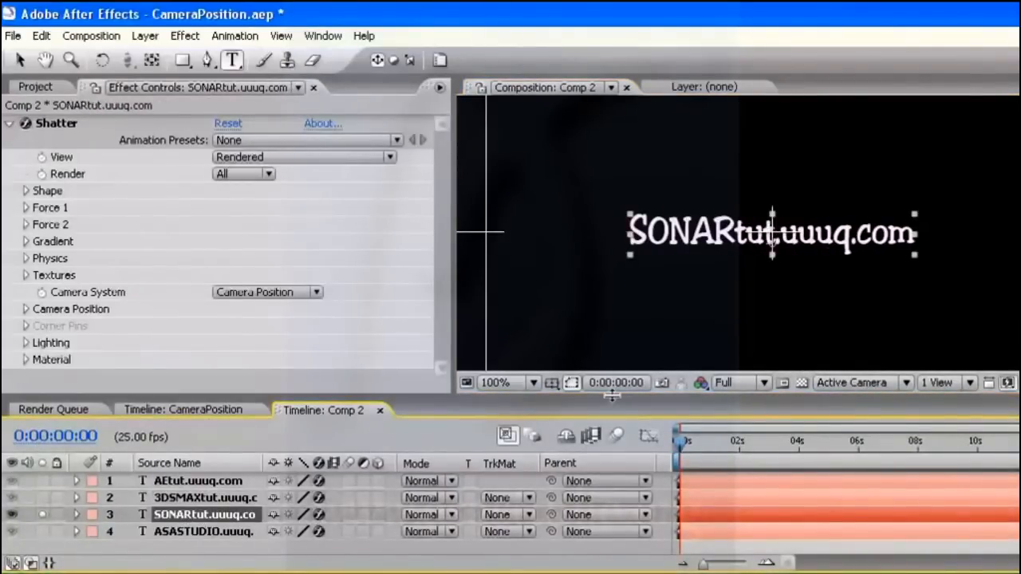
click(43, 515)
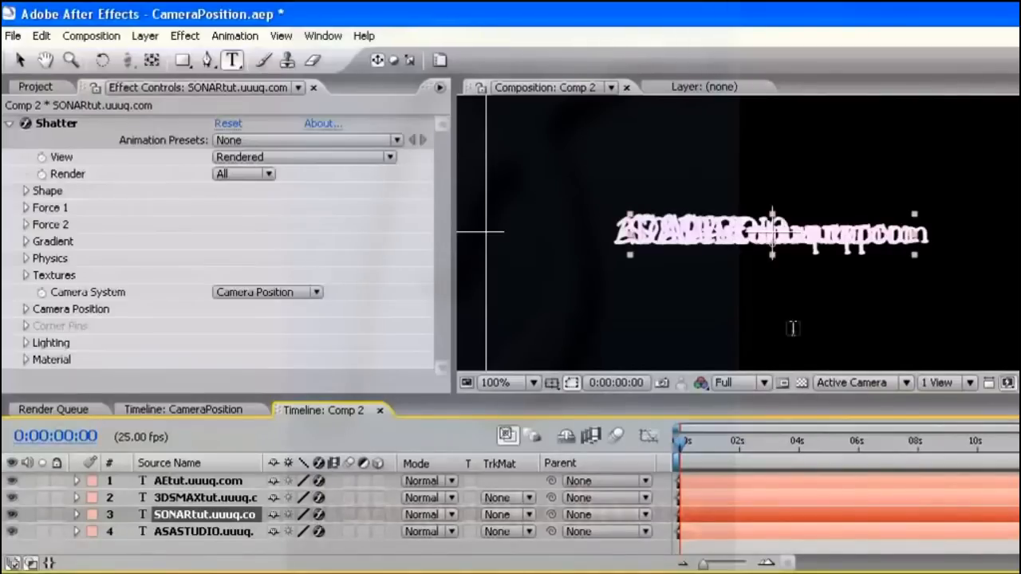
Step: Reveal the position and rotation of the ASASTUDIO layer and make all four text layers 3D
click(184, 533)
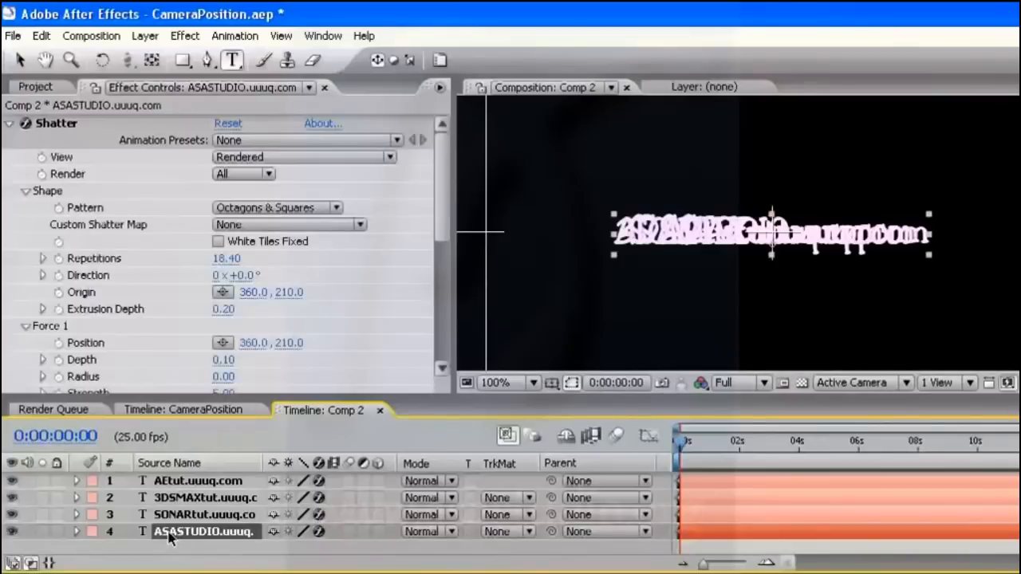
key(p)
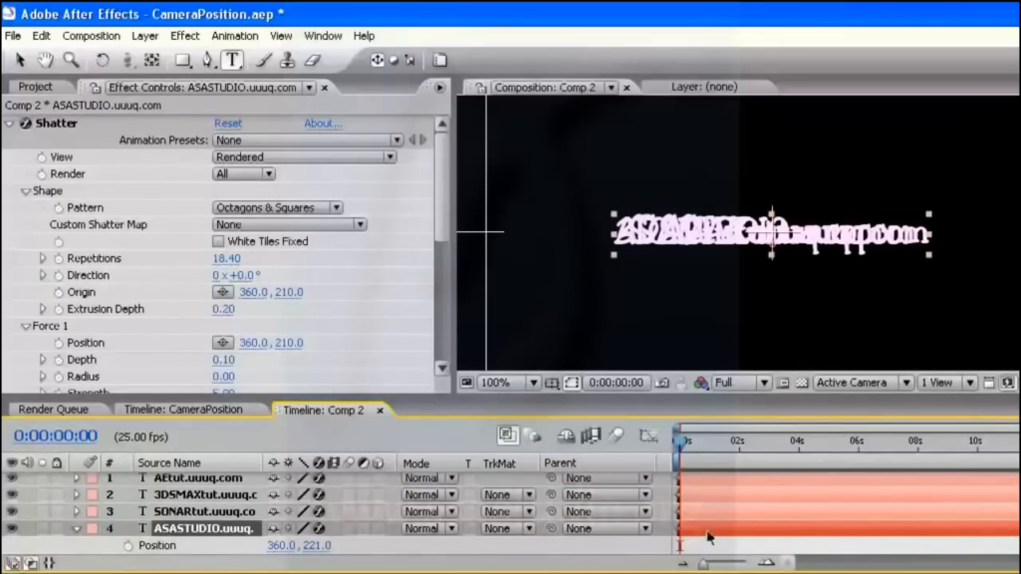
key(shift+r)
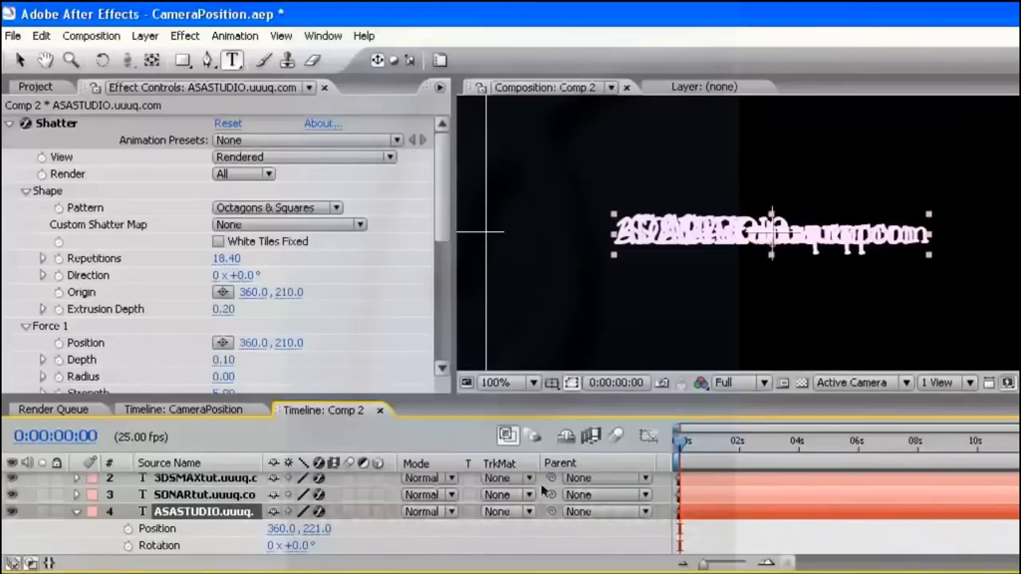
drag(379, 512, 379, 472)
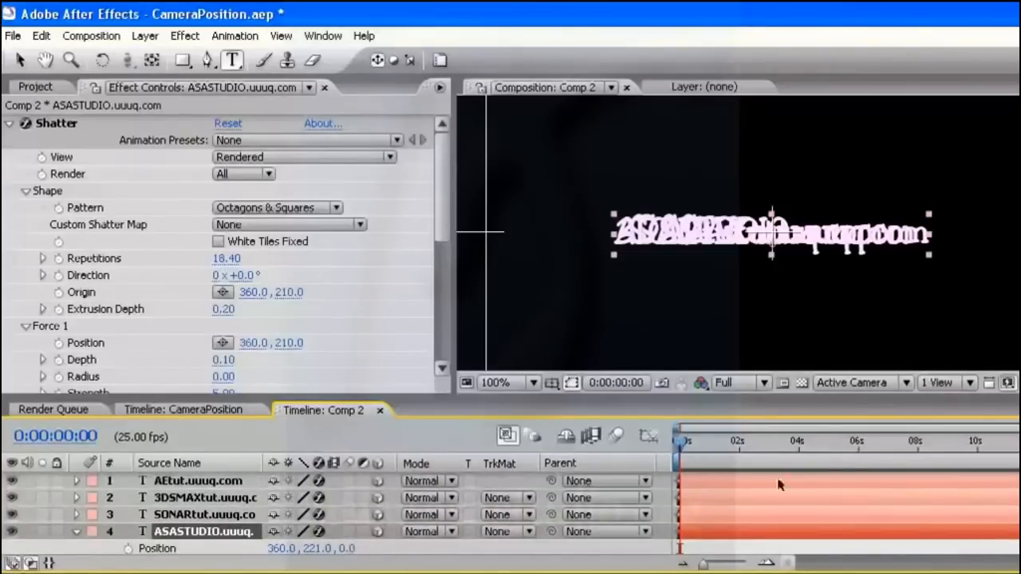
Step: Rotate the ASASTUDIO layer to 128° on X, 256° on Y and 134° on Z
scroll(510, 510, down, 2)
drag(335, 398, 335, 374)
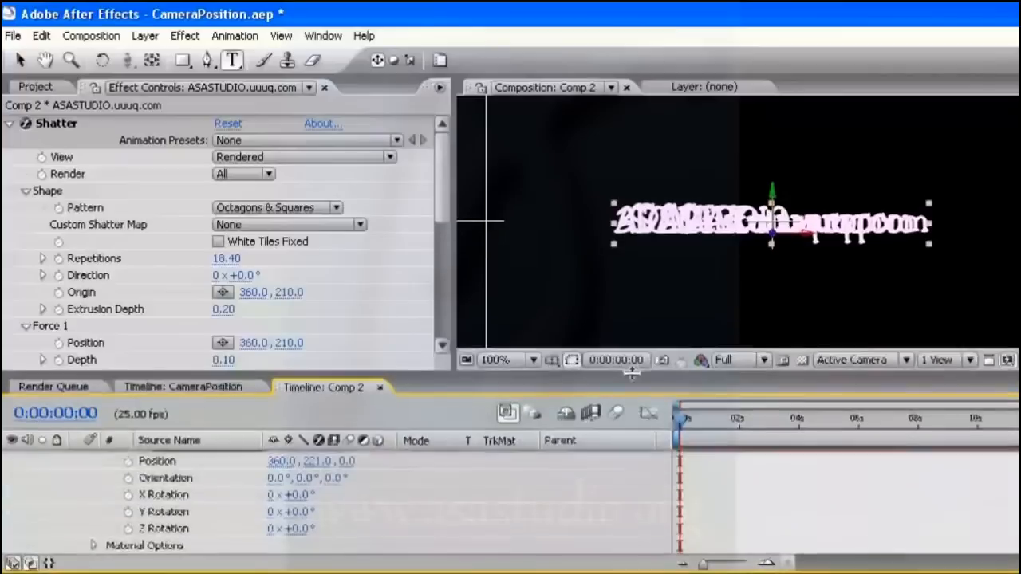
scroll(373, 475, up, 1)
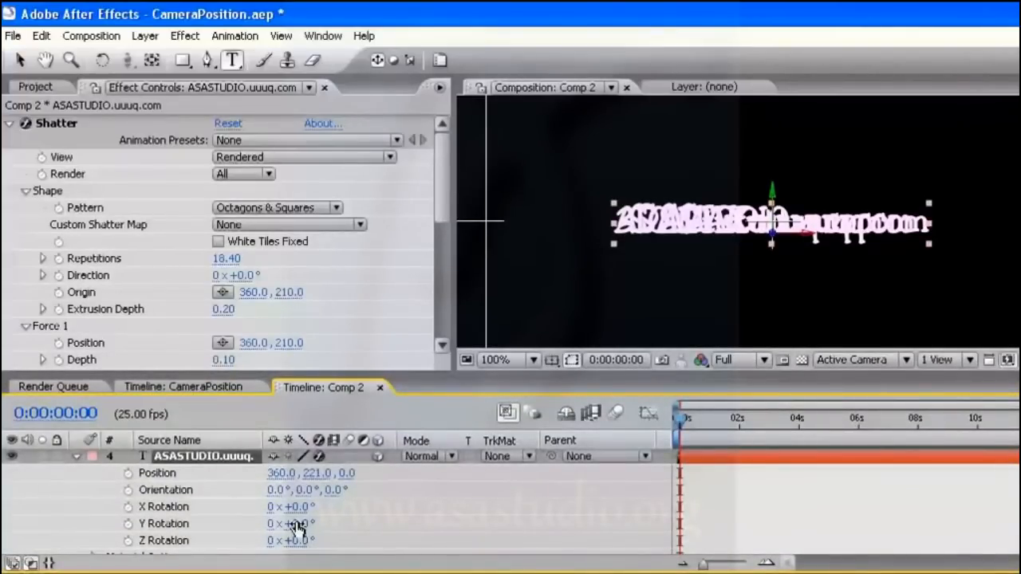
drag(297, 523, 541, 506)
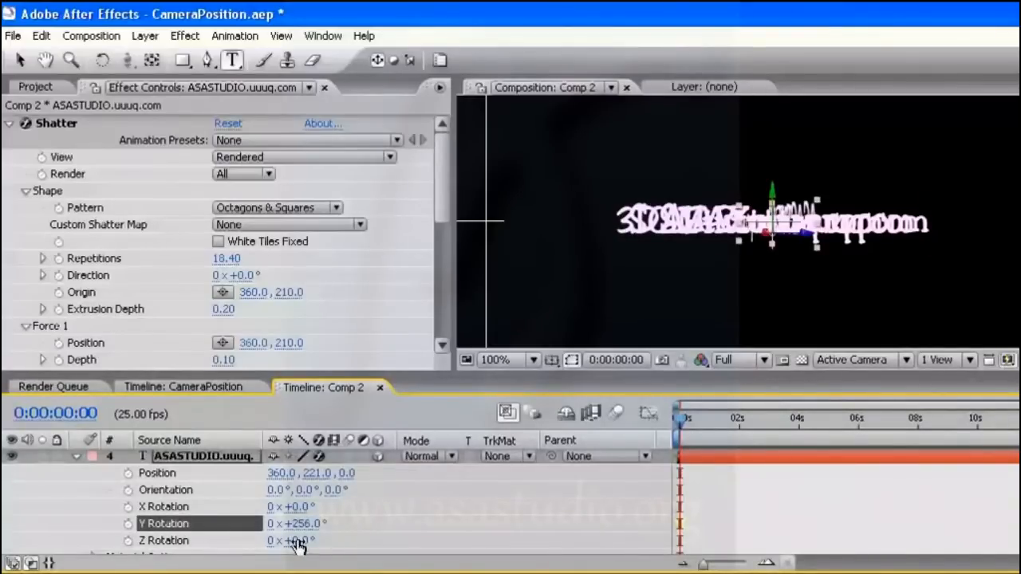
drag(297, 541, 303, 541)
drag(369, 541, 428, 541)
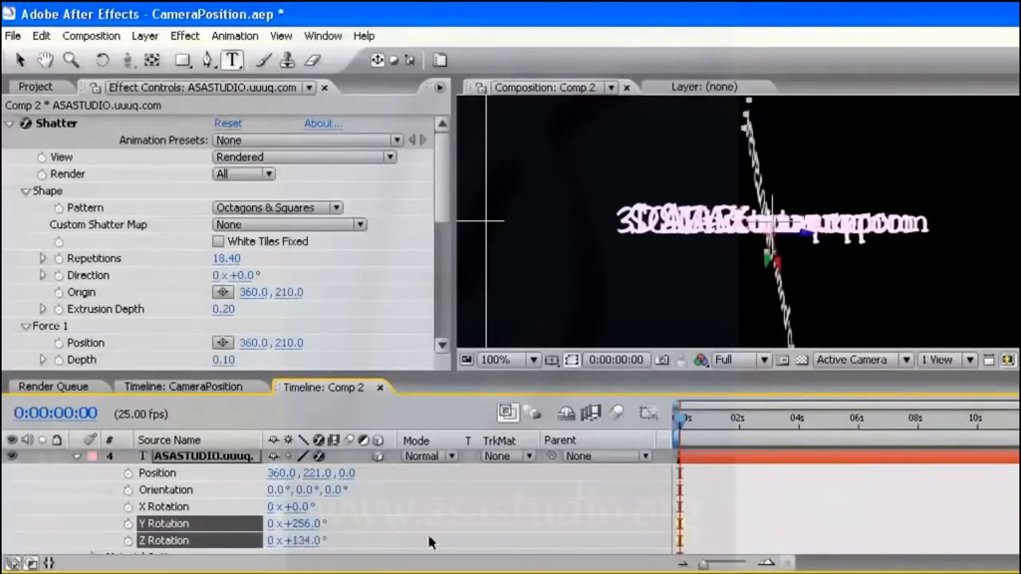
drag(295, 507, 418, 495)
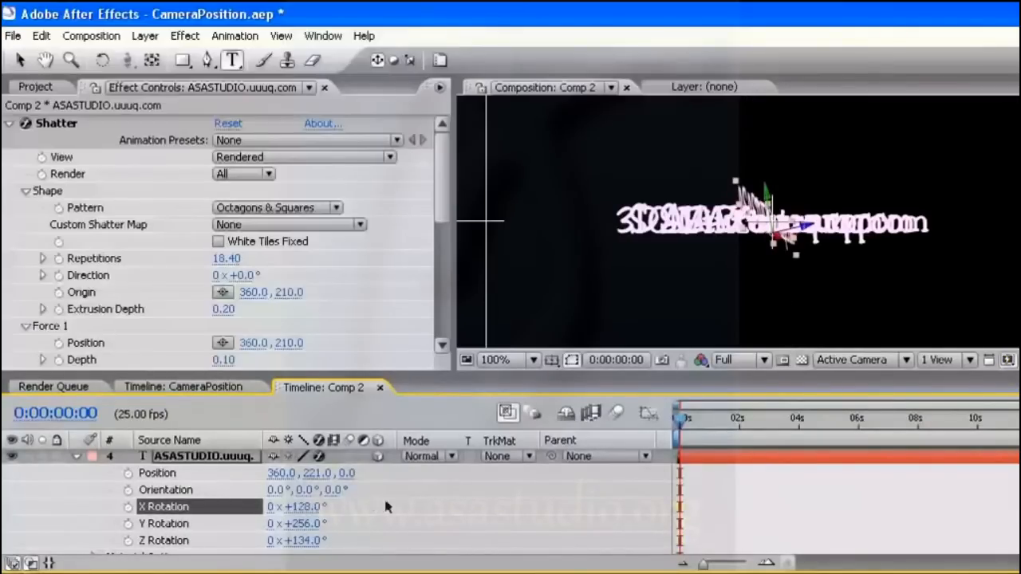
click(854, 516)
Step: Set the SONARtut layer's Y position to 758 and its rotation to X 52°, Y 3x+9° and Z 38°
scroll(210, 478, up, 1)
click(210, 479)
key(p)
key(shift+r)
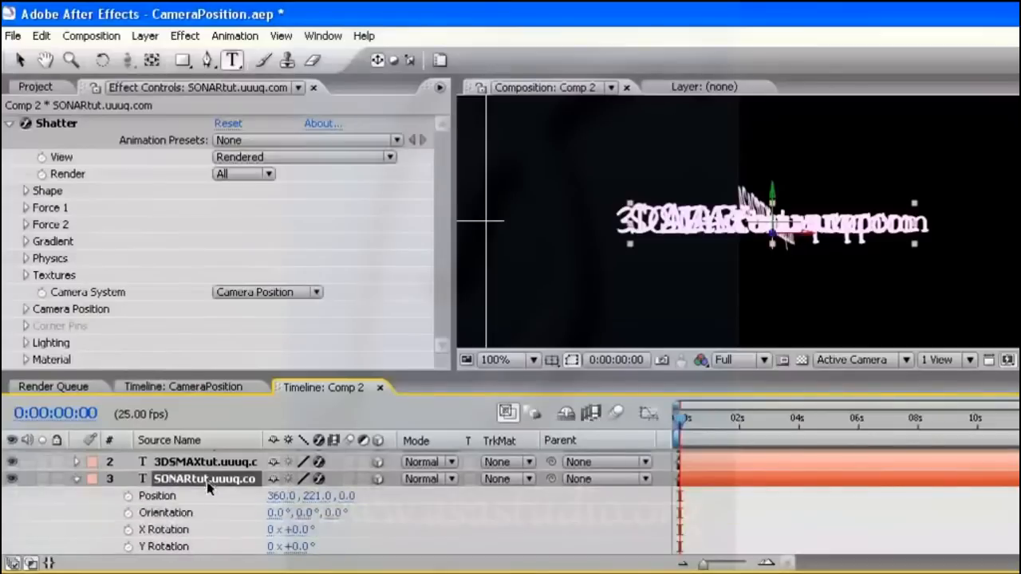
drag(314, 499, 369, 494)
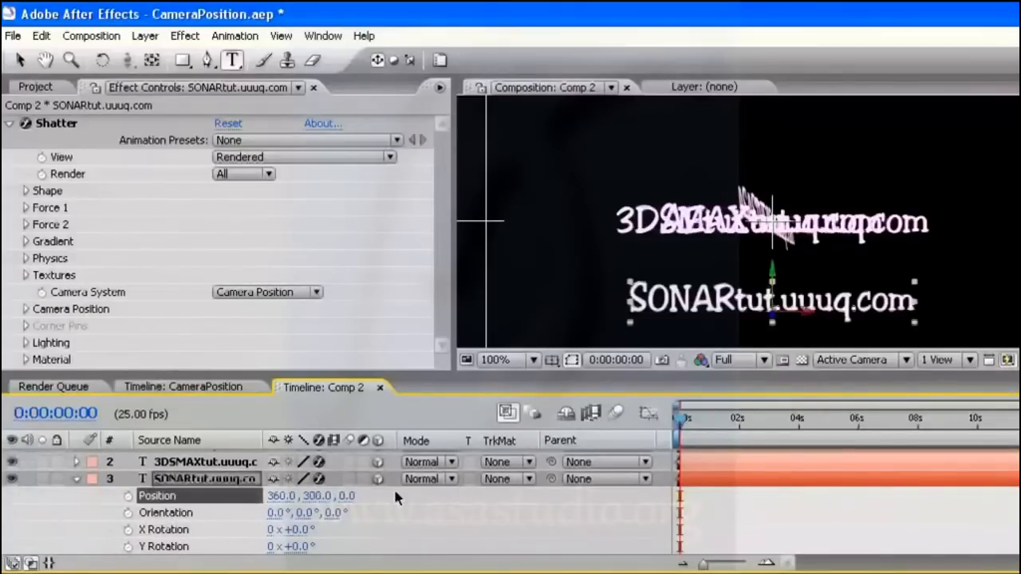
drag(287, 533, 375, 549)
scroll(450, 533, down, 1)
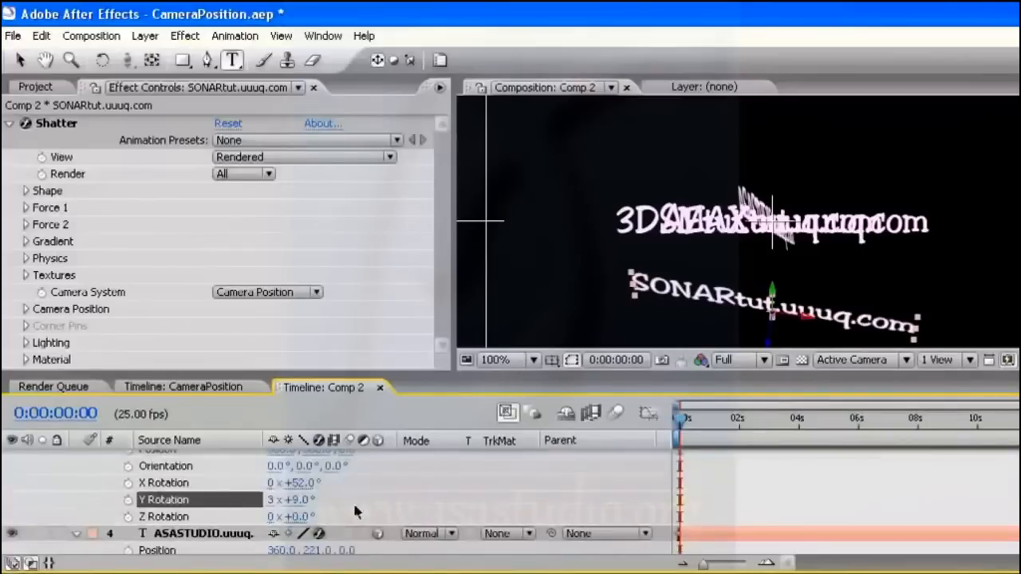
drag(293, 517, 331, 517)
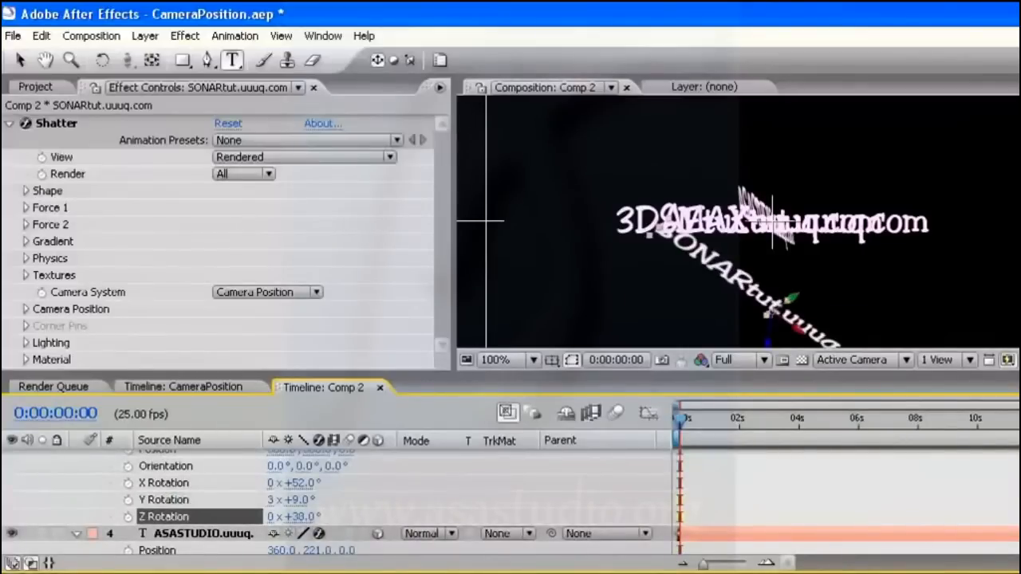
scroll(783, 474, up, 2)
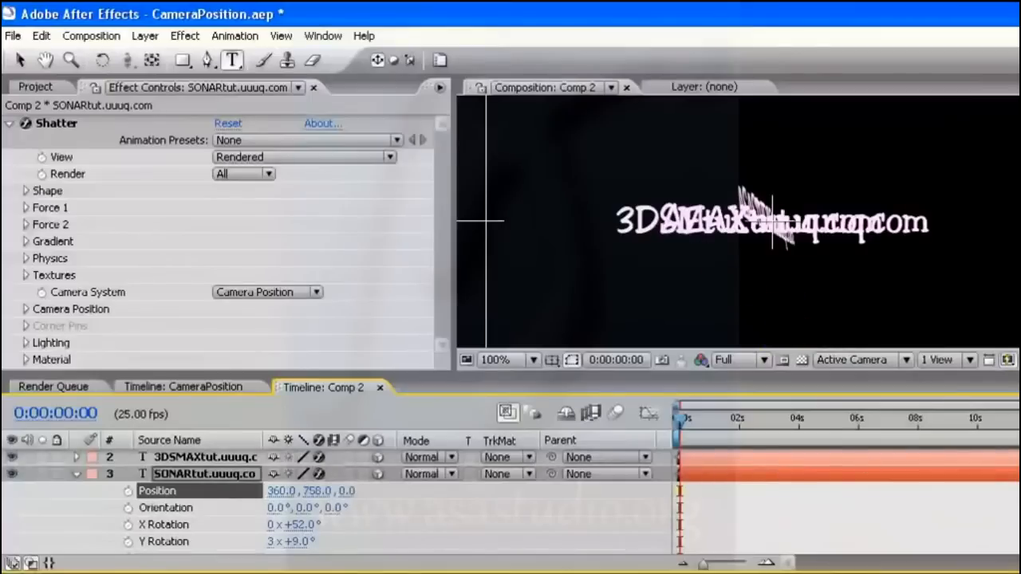
Step: Set the 3DSMAXtut layer's Y rotation to -1x-345° and its Y position to -580
click(203, 457)
key(p)
key(shift+r)
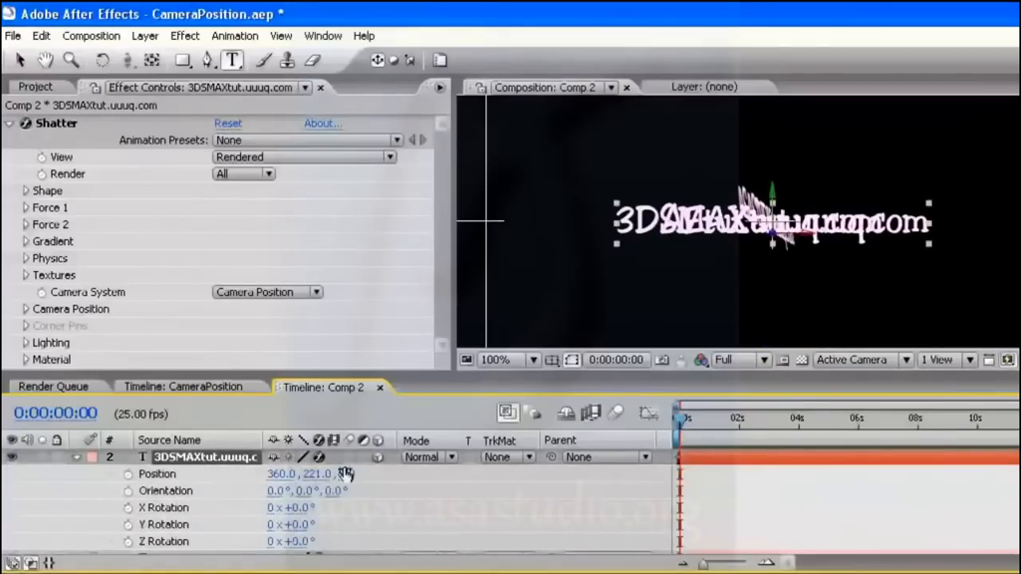
drag(292, 524, 363, 522)
drag(318, 474, 126, 477)
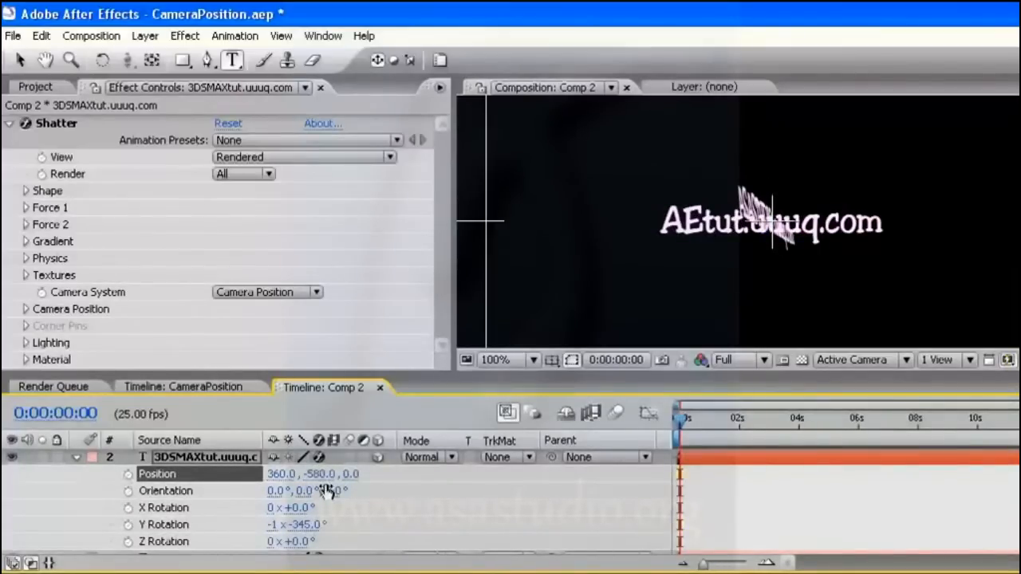
Step: Set the AEtut layer's rotation to X 116°, Y 2x+296° and Z 1x+134°, and its Y position to 2012
scroll(327, 491, up, 1)
click(199, 459)
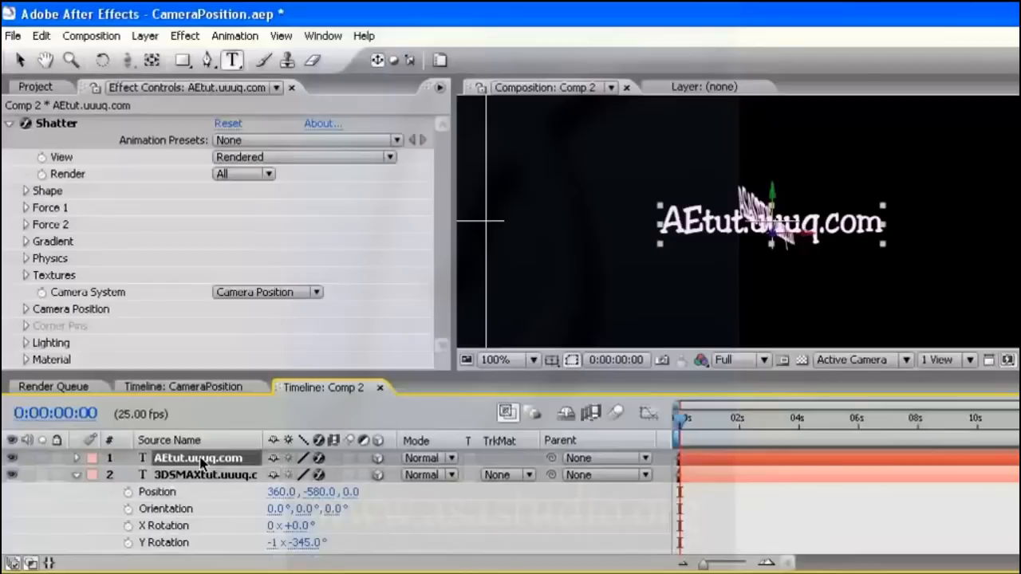
key(p)
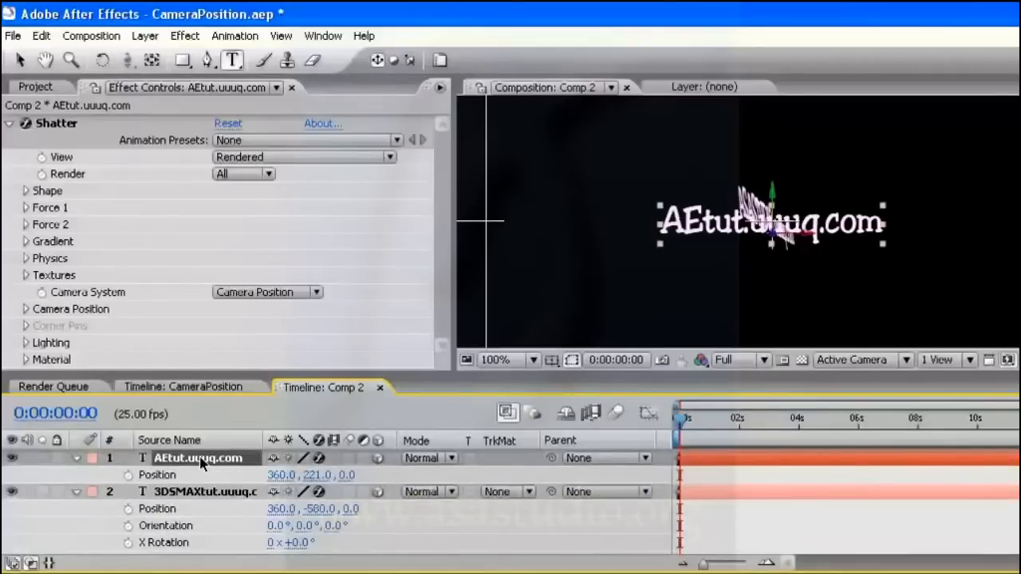
key(shift+r)
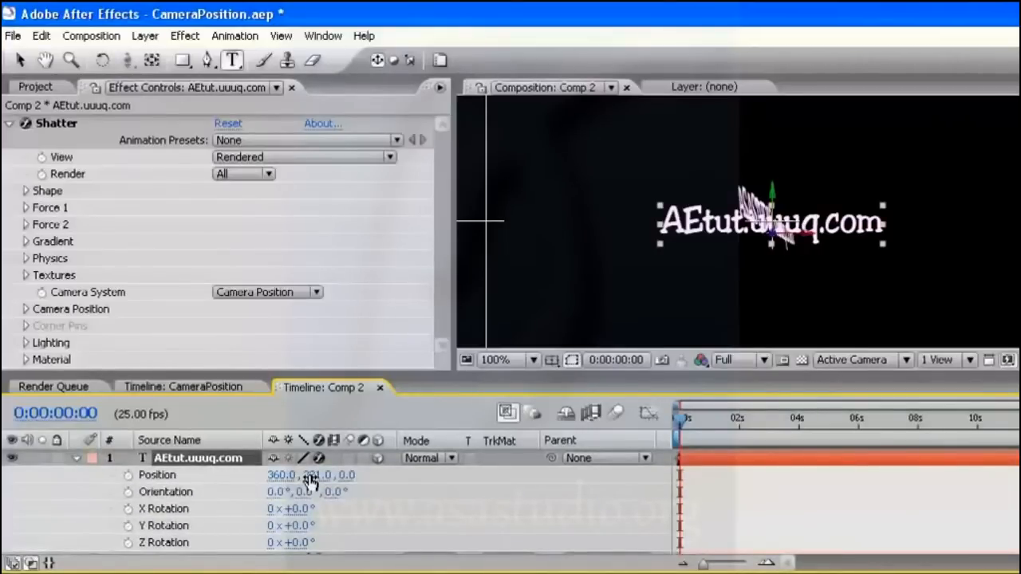
drag(310, 481, 179, 477)
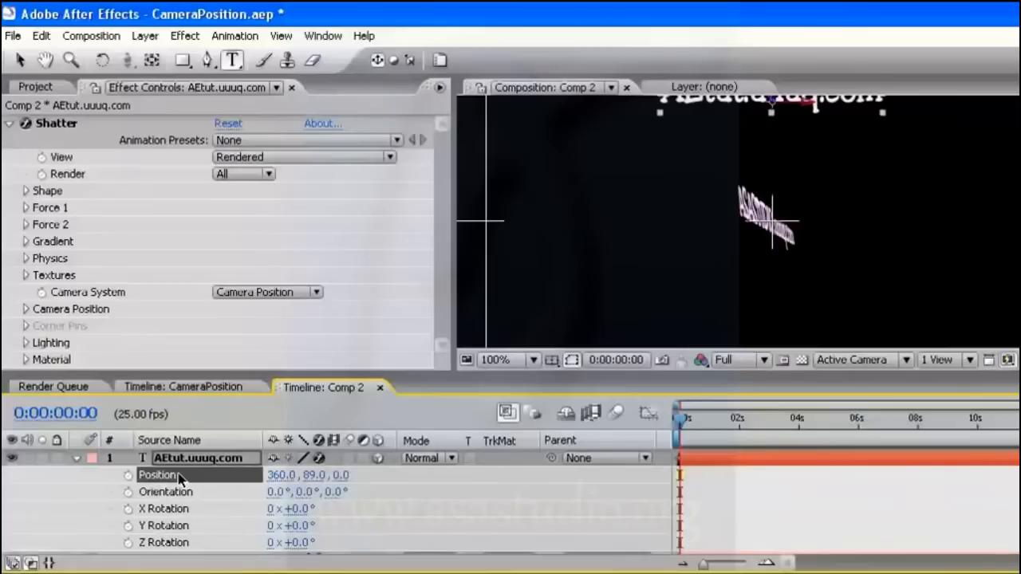
drag(313, 476, 335, 479)
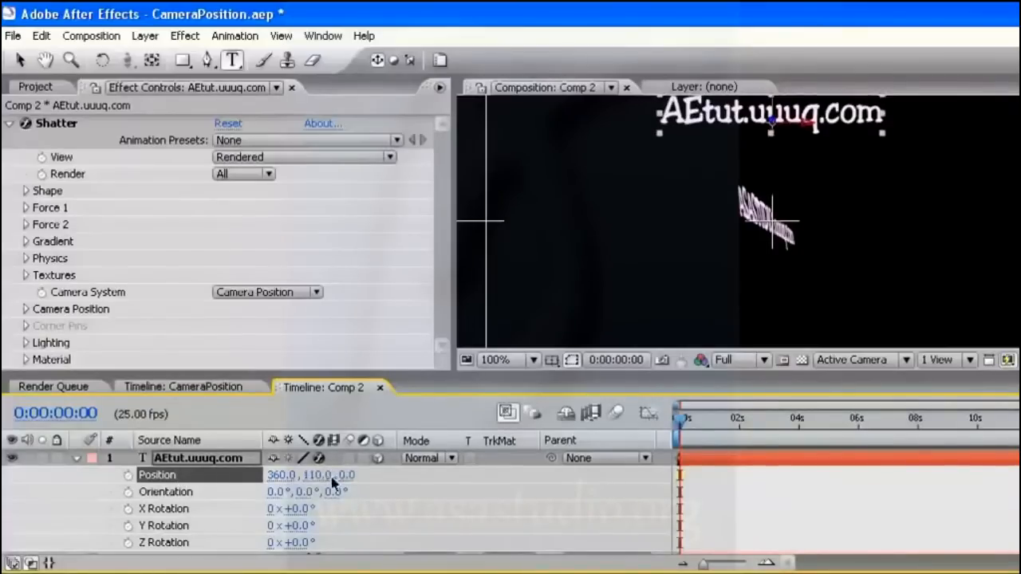
drag(292, 527, 415, 511)
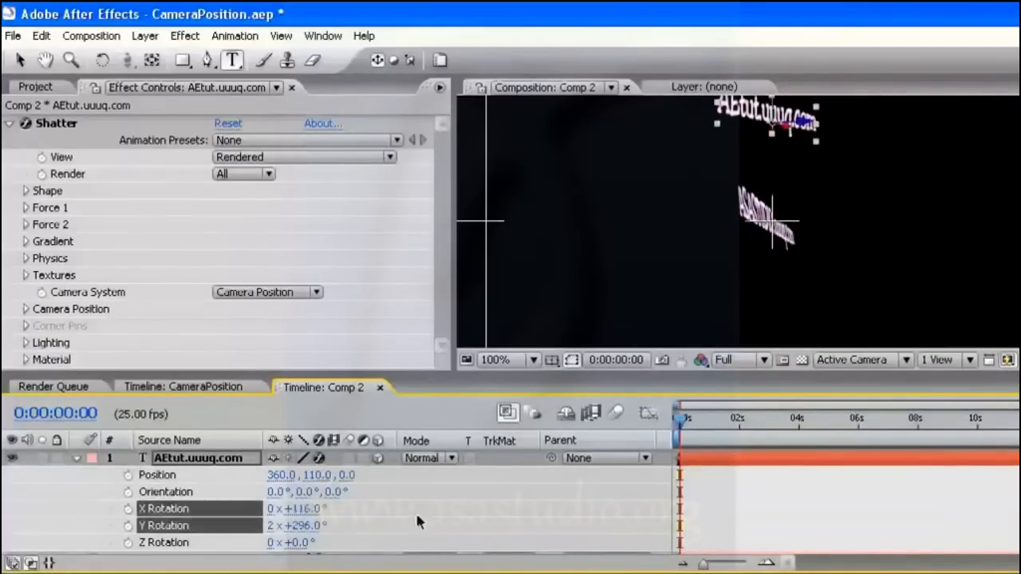
drag(292, 543, 551, 531)
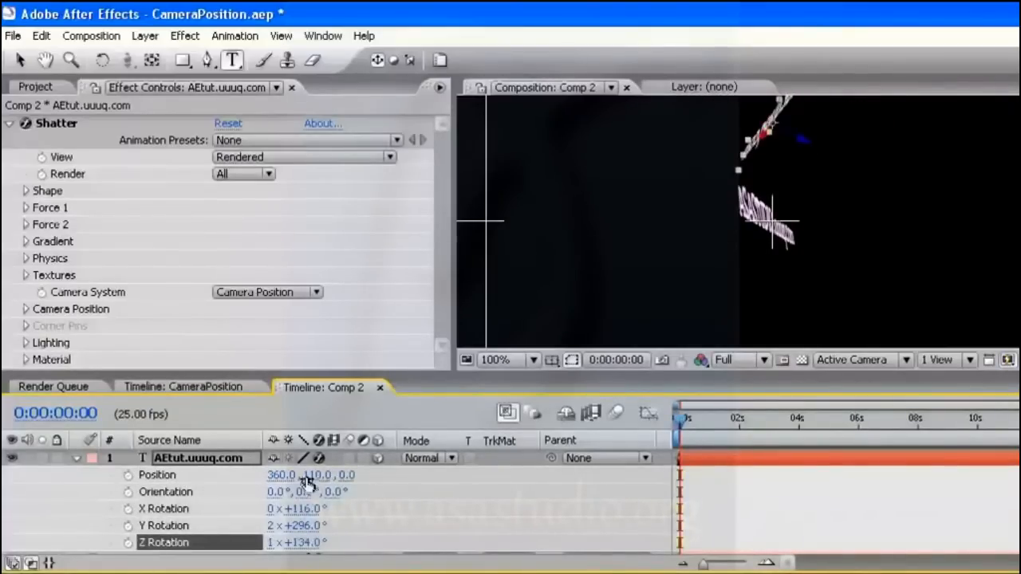
drag(307, 476, 391, 479)
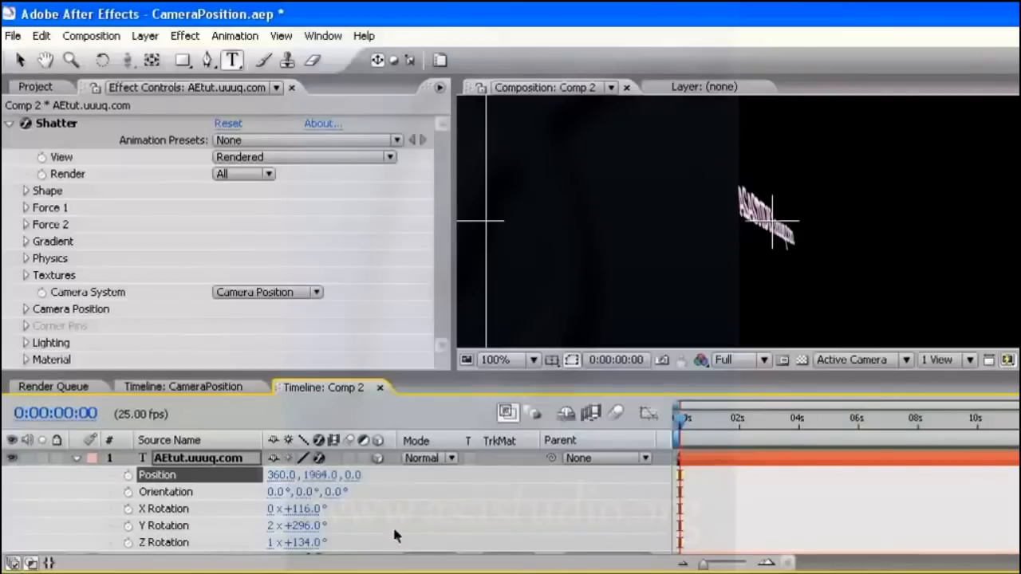
Step: Add a new camera layer named Camera 1 with the 50mm preset to Comp 2
click(91, 36)
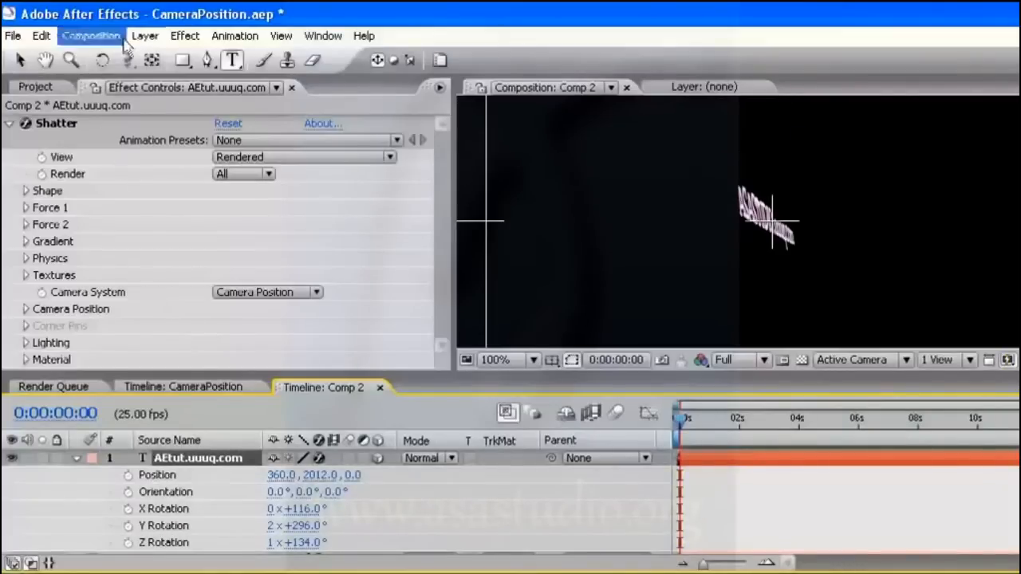
mouse_move(143, 39)
mouse_move(155, 58)
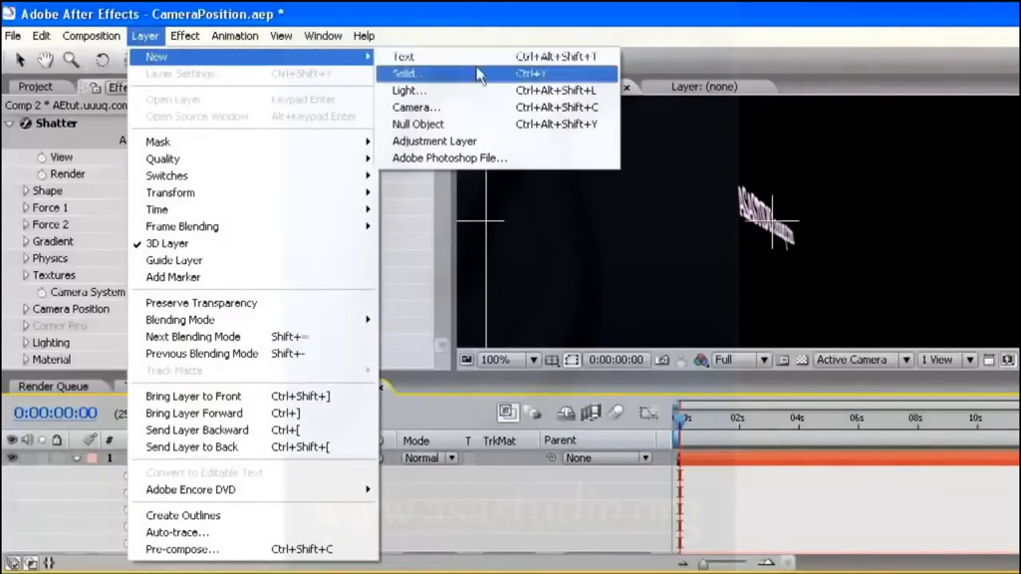
click(466, 108)
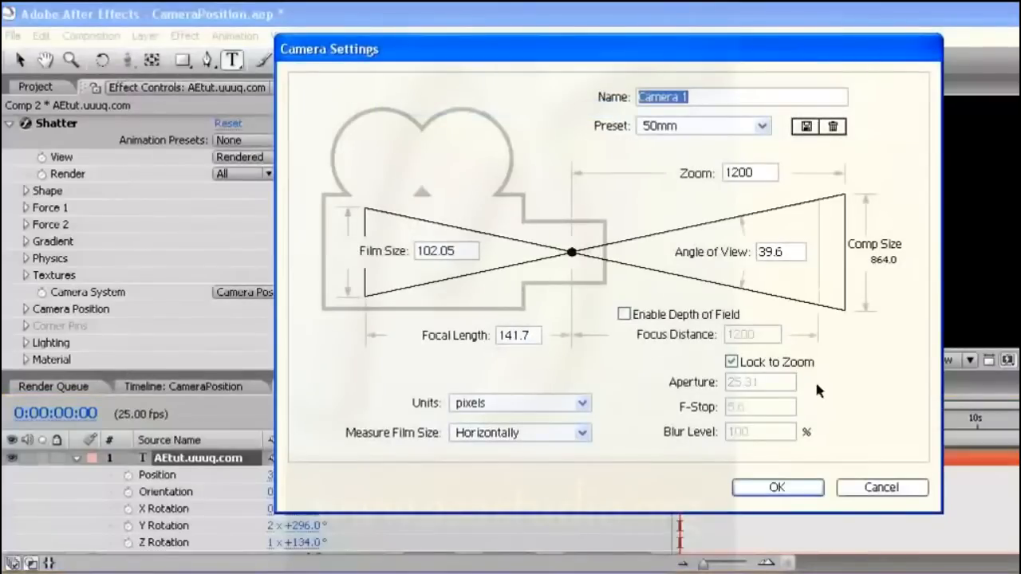
click(791, 486)
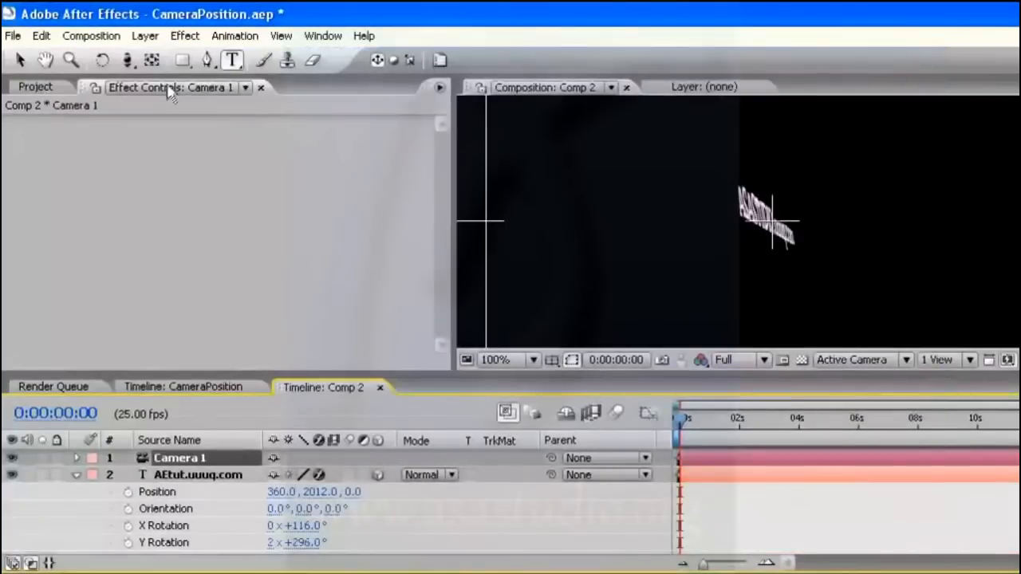
Step: Add a null object to Comp 2 and parent Camera 1 to it
click(144, 37)
mouse_move(260, 58)
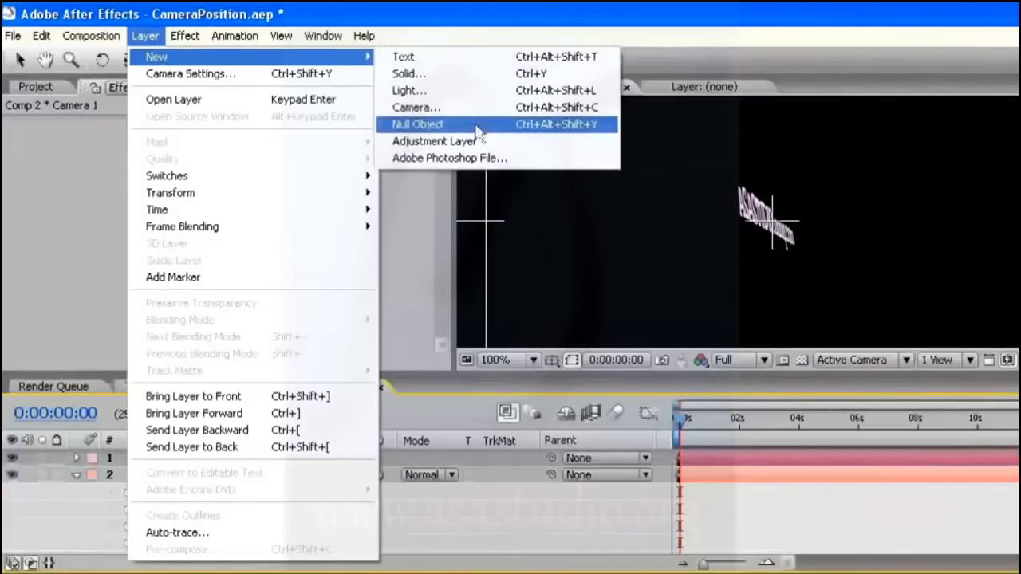
click(418, 125)
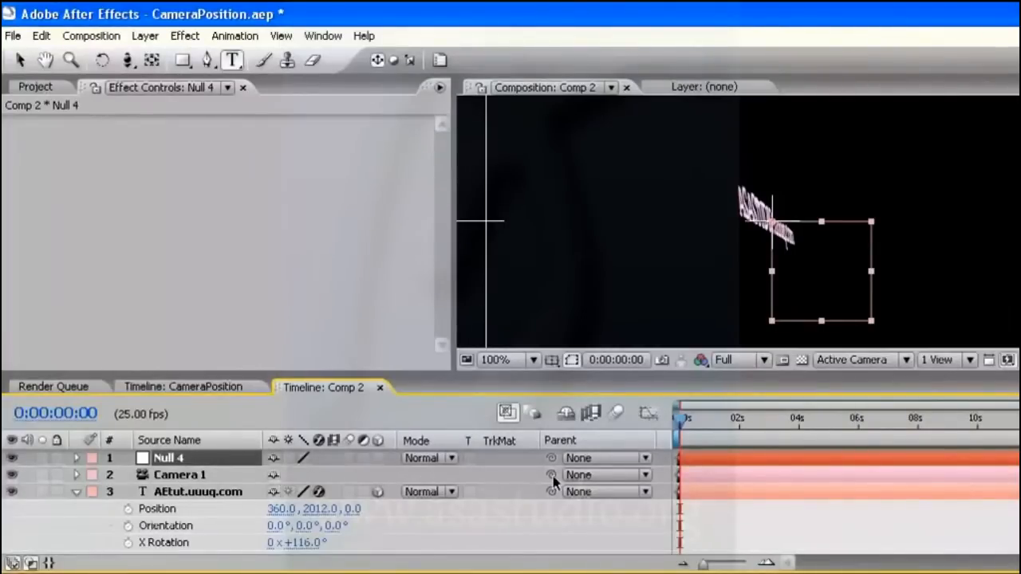
drag(551, 476, 188, 464)
Step: Make Null 4 a 3D layer and start keyframing its position, orientation and X, Y and Z rotation at 0:00:00:00
key(p)
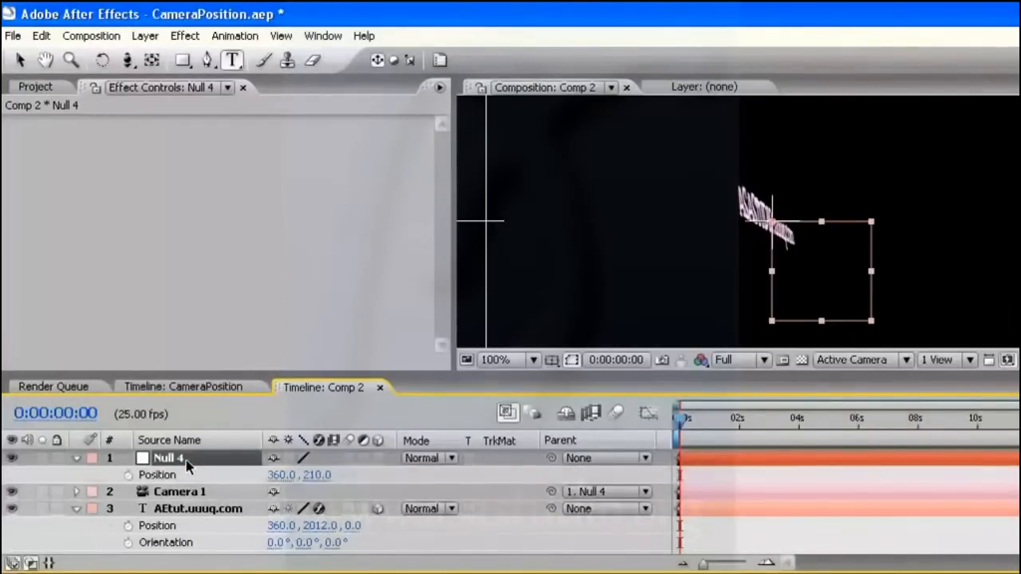
key(shift+r)
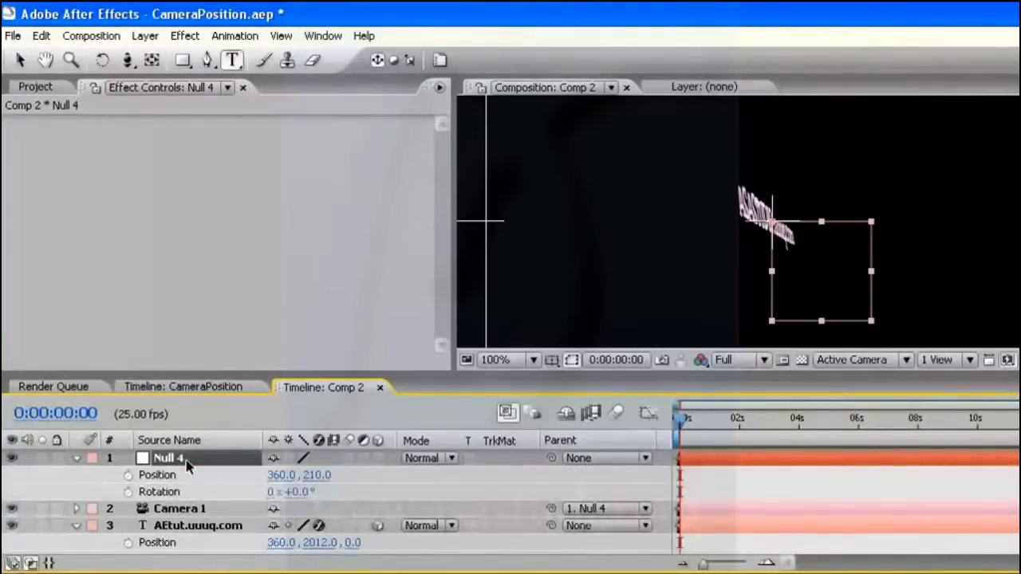
click(379, 459)
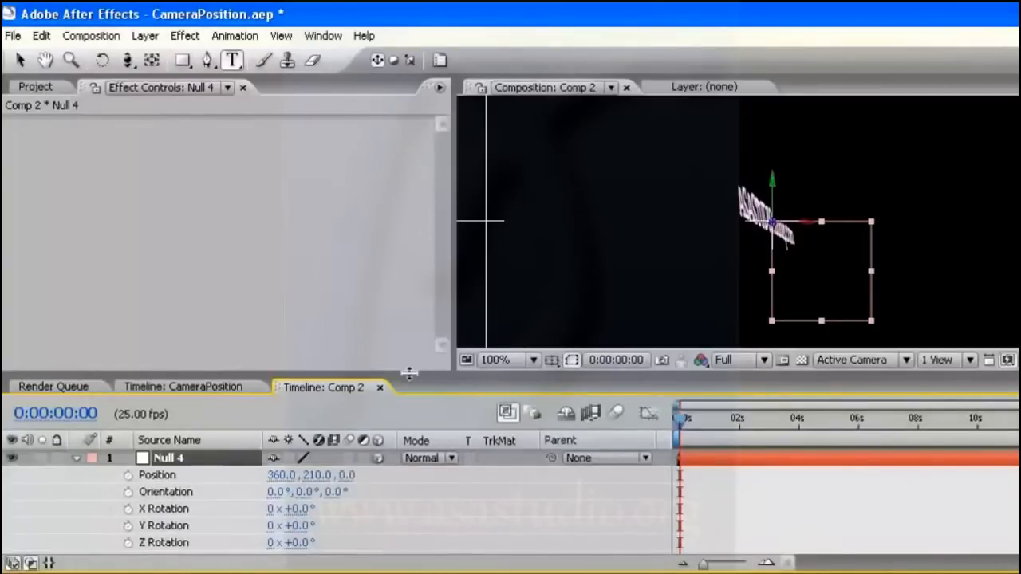
click(128, 475)
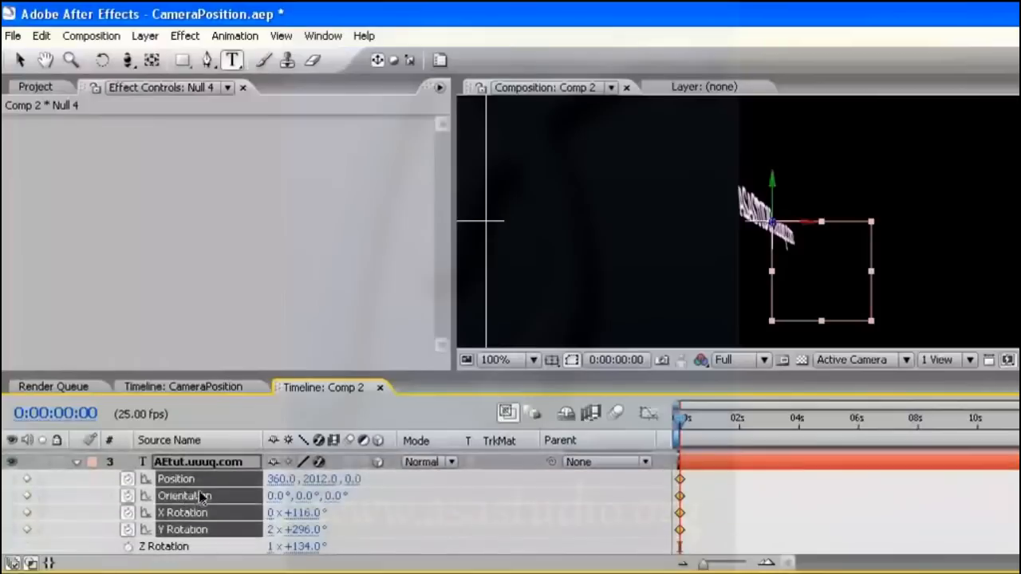
drag(127, 478, 128, 529)
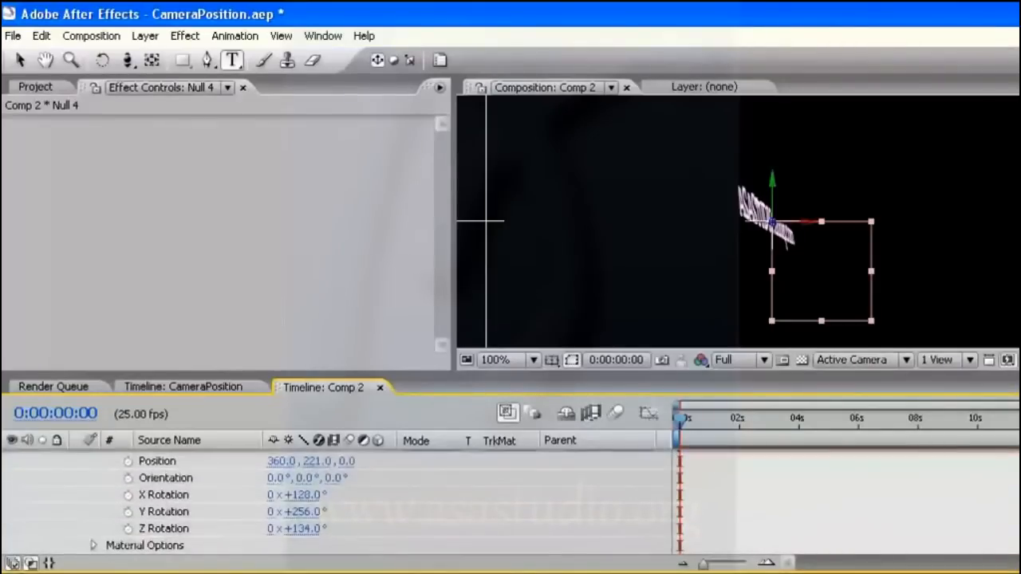
Step: Copy the ASASTUDIO layer's position, orientation and rotation values and paste them as Null 4 keyframes at 0:00:01:19
scroll(335, 503, up, 2)
scroll(109, 464, down, 3)
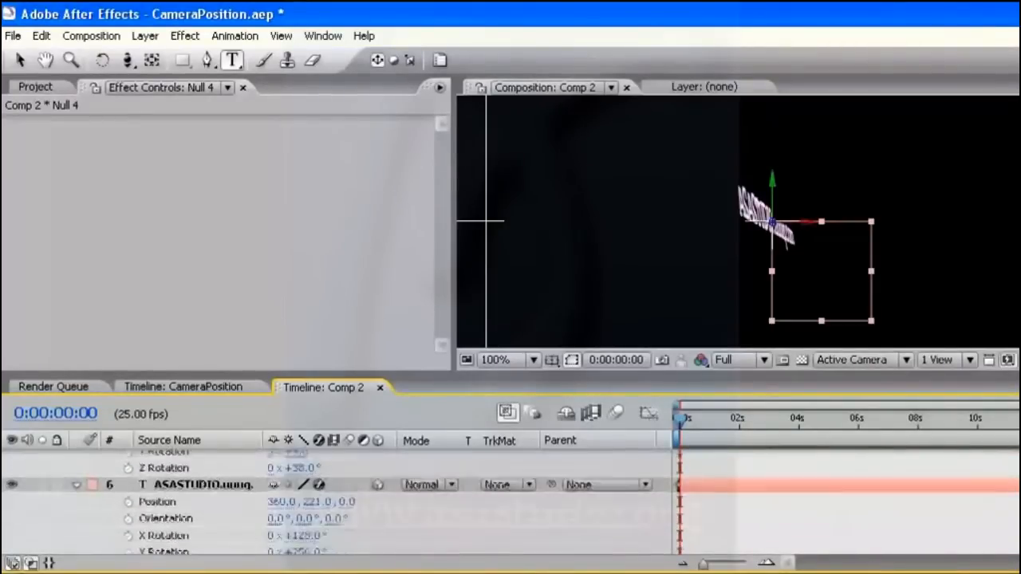
drag(82, 458, 195, 541)
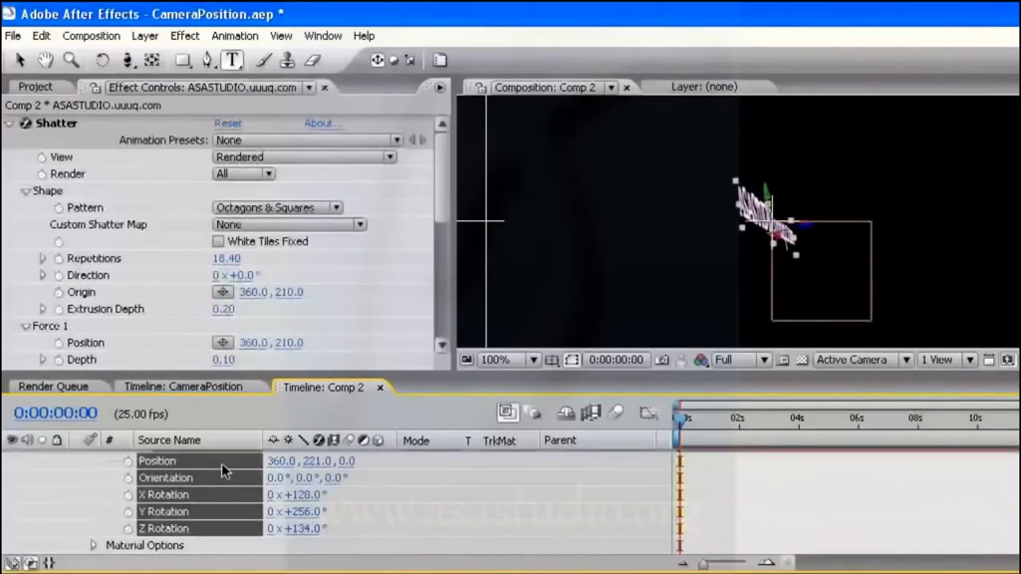
click(40, 36)
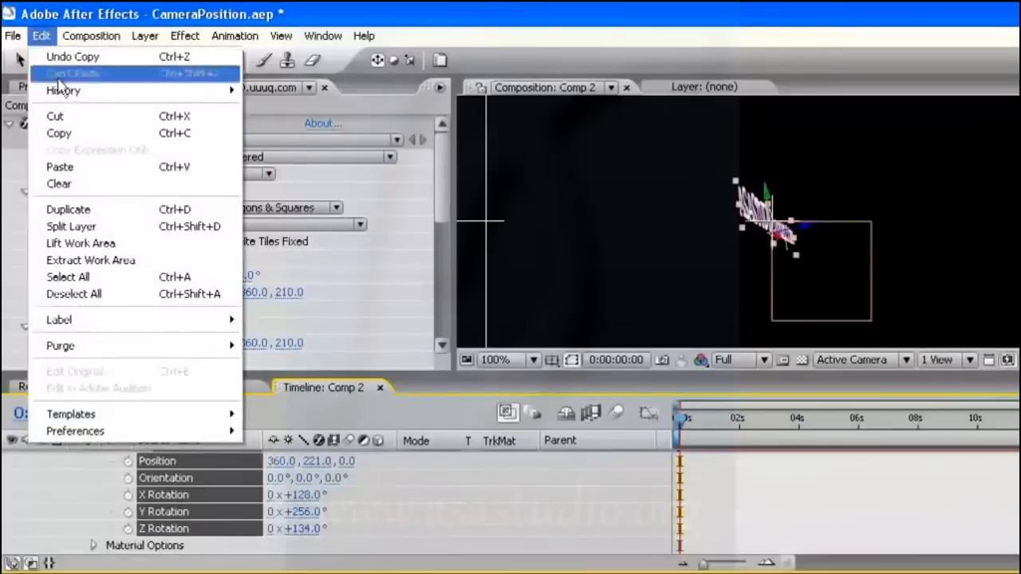
click(70, 133)
scroll(335, 502, up, 5)
click(742, 458)
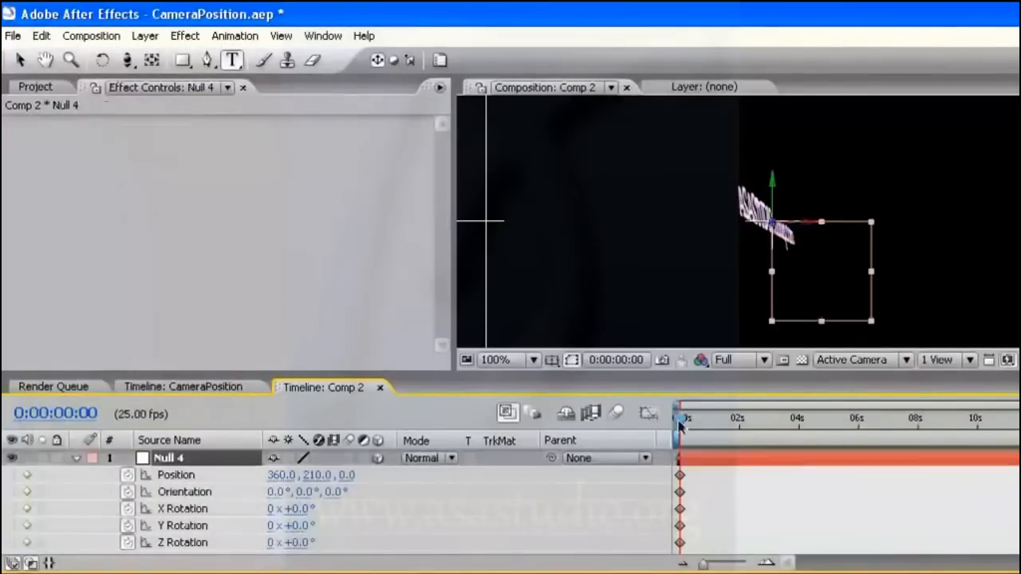
drag(681, 425, 733, 421)
click(43, 39)
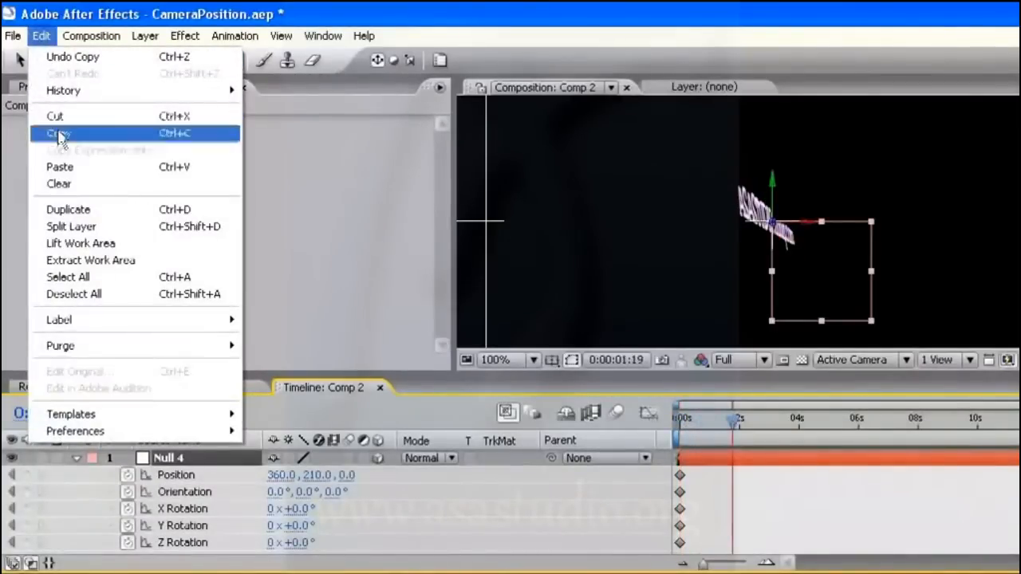
click(60, 167)
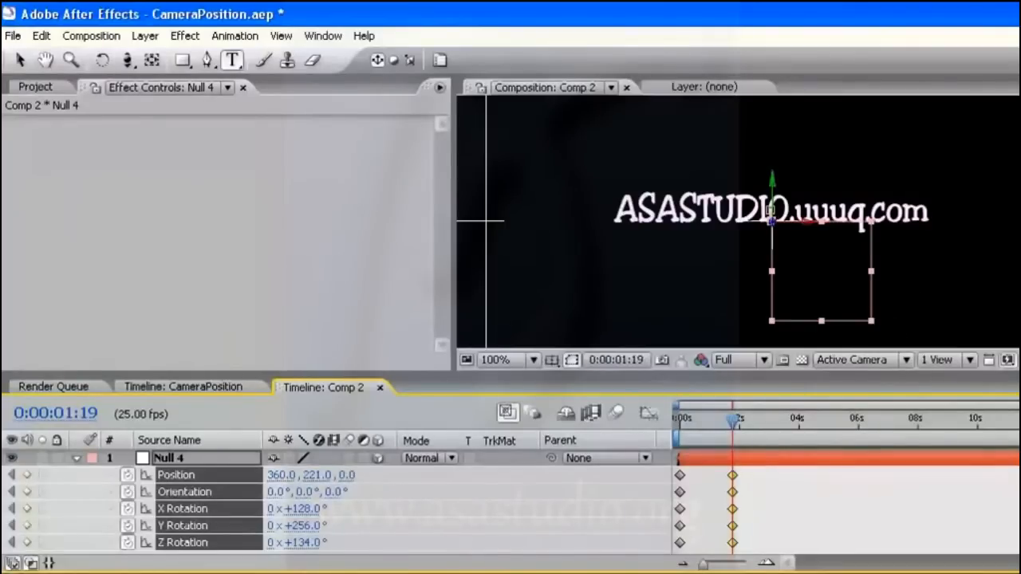
Step: Copy the AEtut layer's position, orientation and rotation values and paste them as Null 4 keyframes at 0:00:03:17
scroll(335, 502, down, 5)
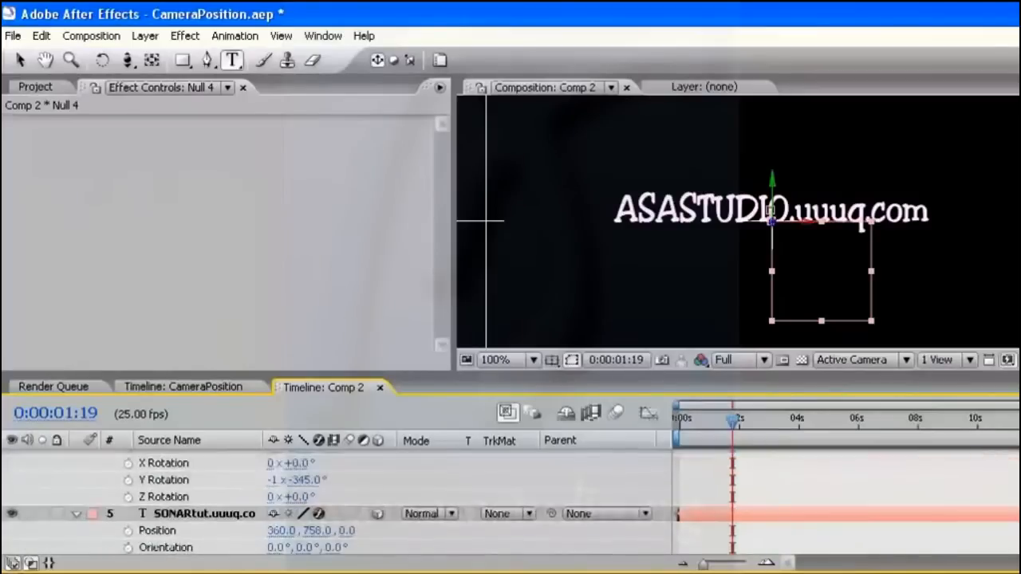
scroll(335, 502, up, 4)
scroll(98, 458, down, 3)
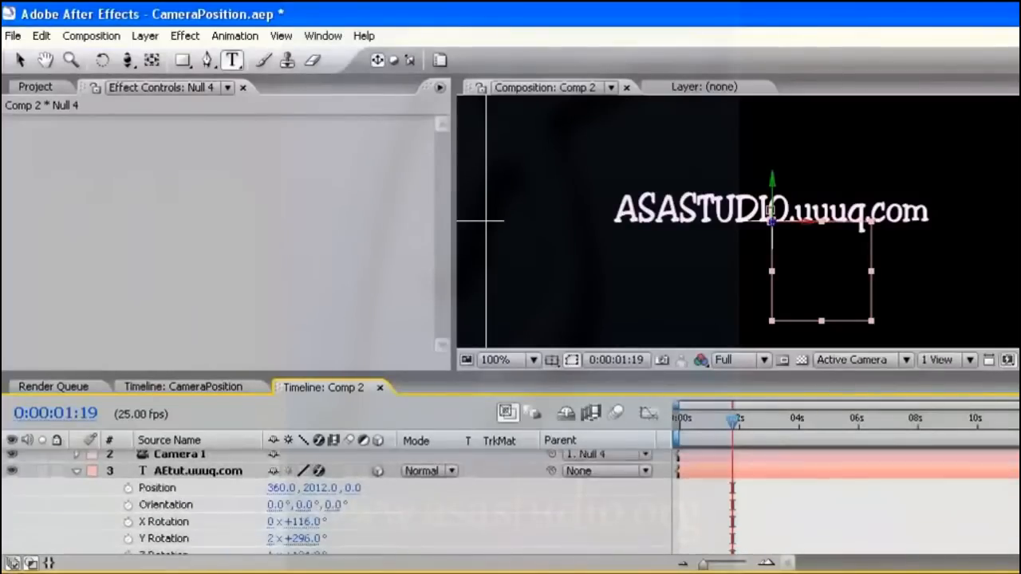
drag(98, 458, 191, 526)
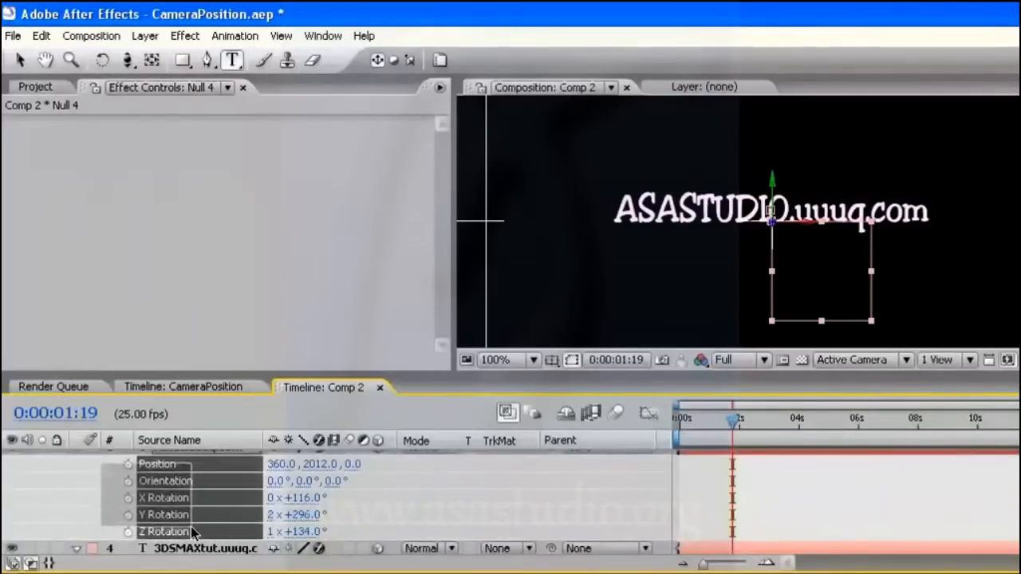
click(41, 36)
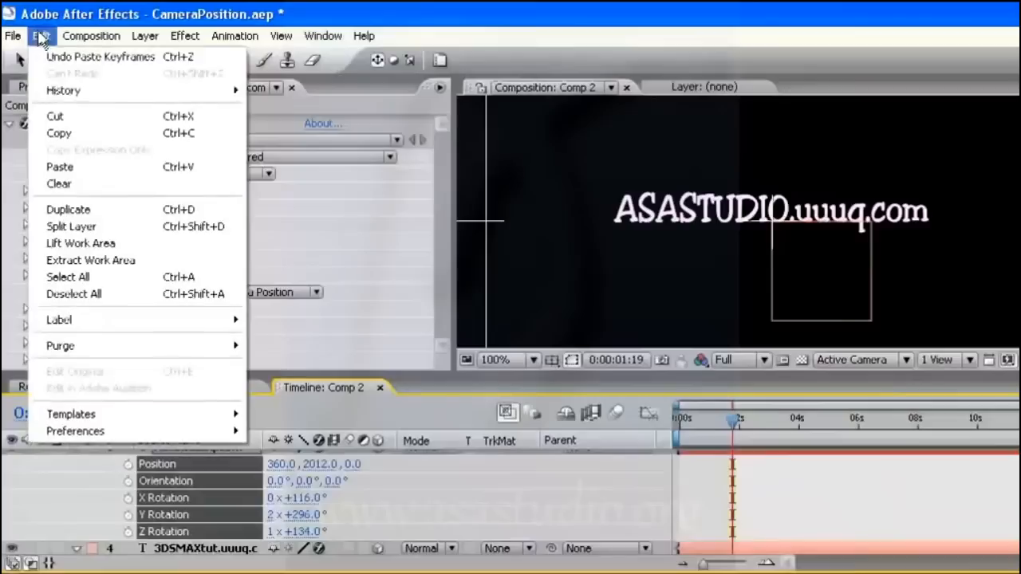
click(57, 134)
scroll(335, 502, up, 3)
key(ctrl+v)
drag(732, 420, 789, 426)
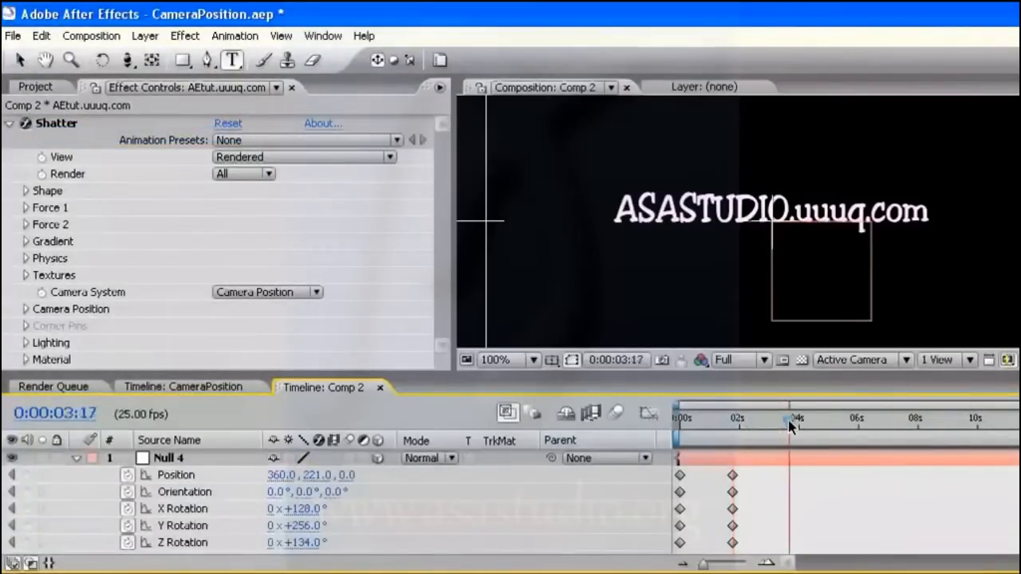
click(182, 461)
click(42, 36)
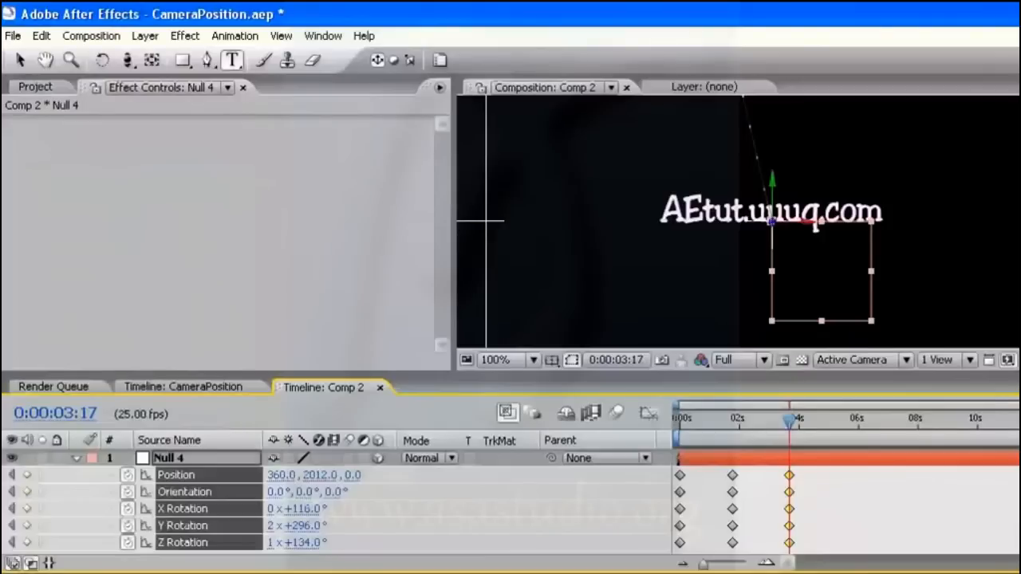
Step: Copy the SONARtut layer's position, orientation and rotation values and paste them as Null 4 keyframes at 0:00:05:19
scroll(511, 502, down, 6)
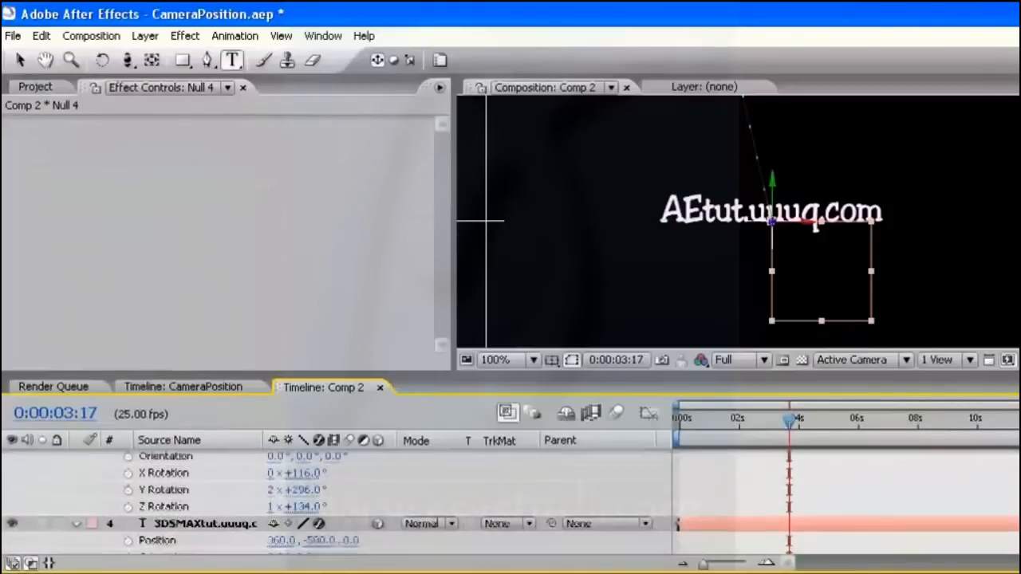
scroll(511, 503, down, 8)
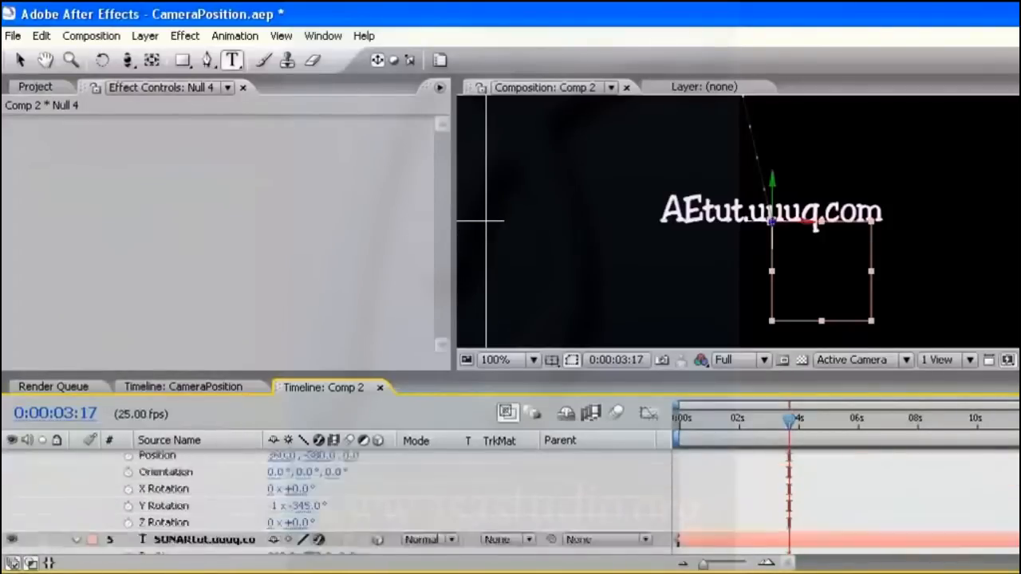
scroll(511, 503, down, 4)
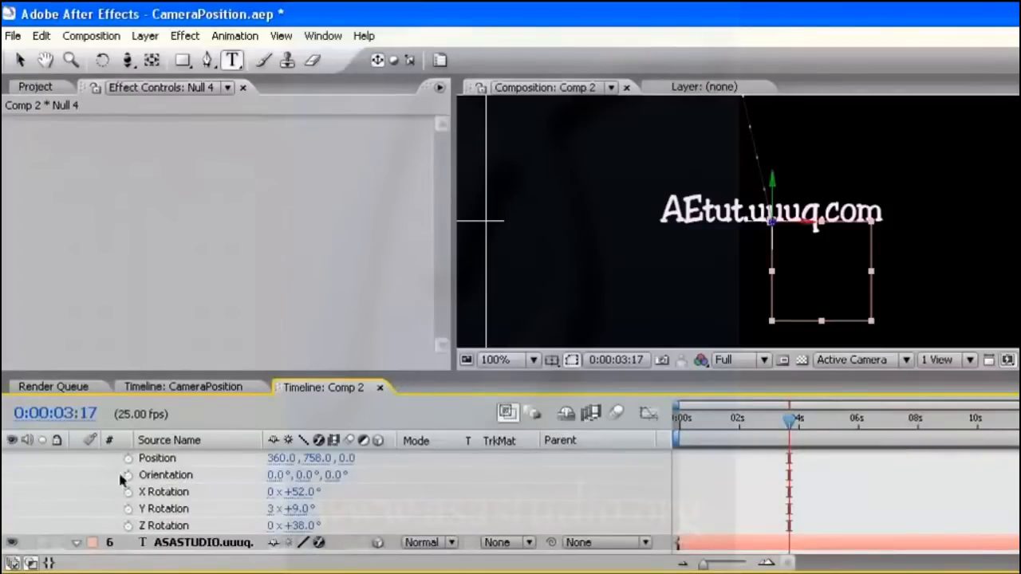
drag(94, 453, 165, 528)
click(42, 37)
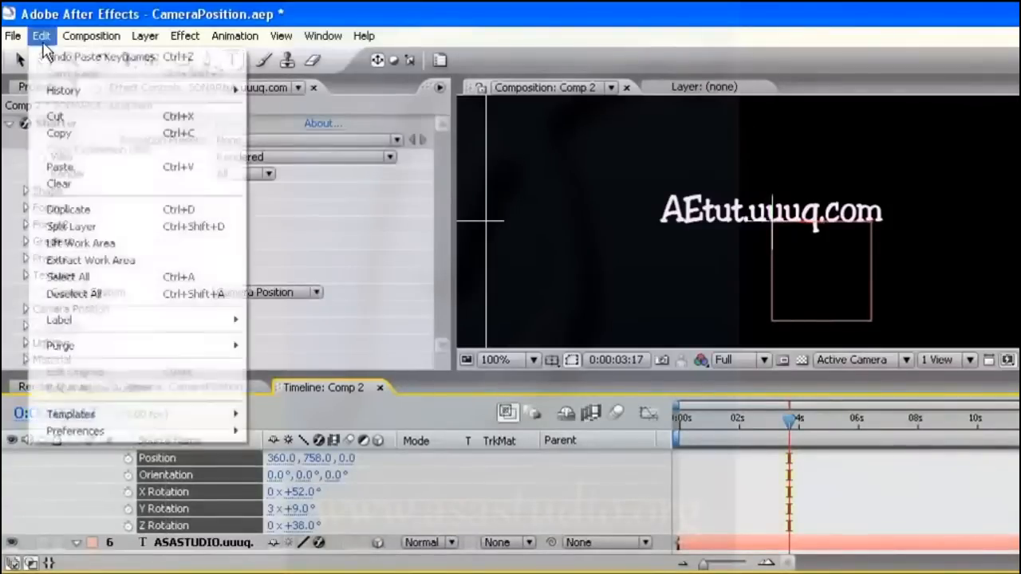
click(40, 137)
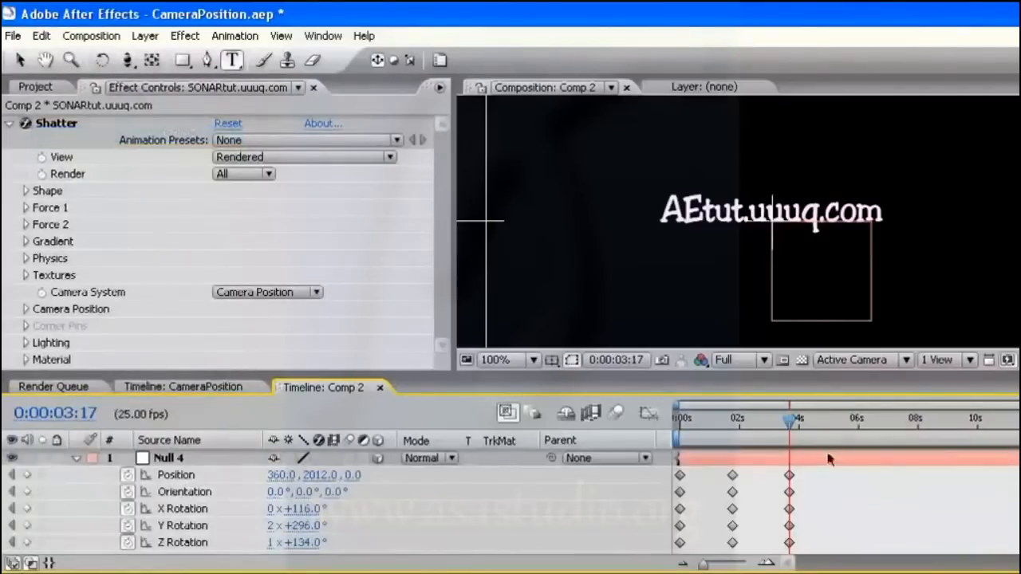
drag(790, 424, 852, 427)
click(164, 458)
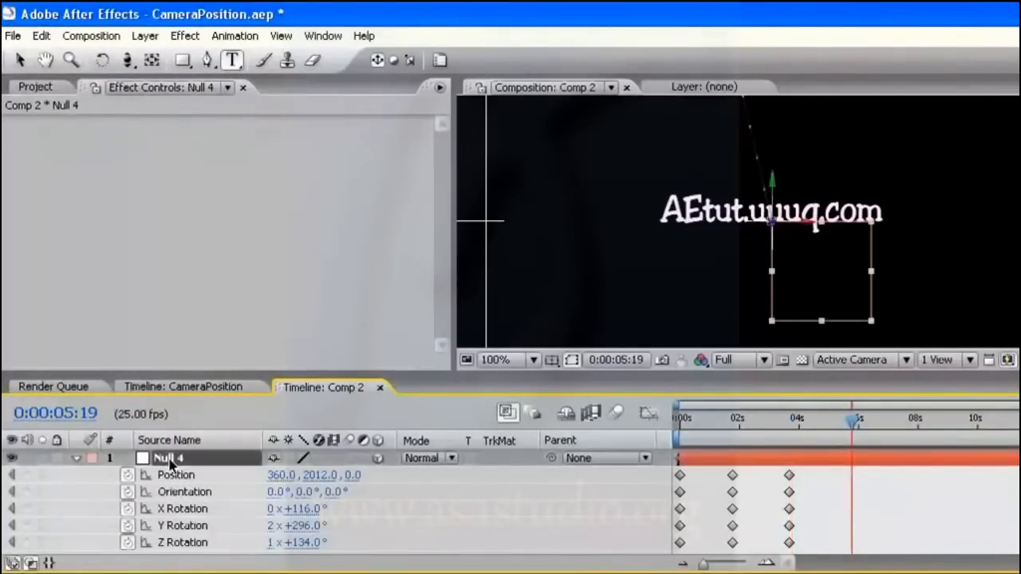
click(41, 35)
click(48, 165)
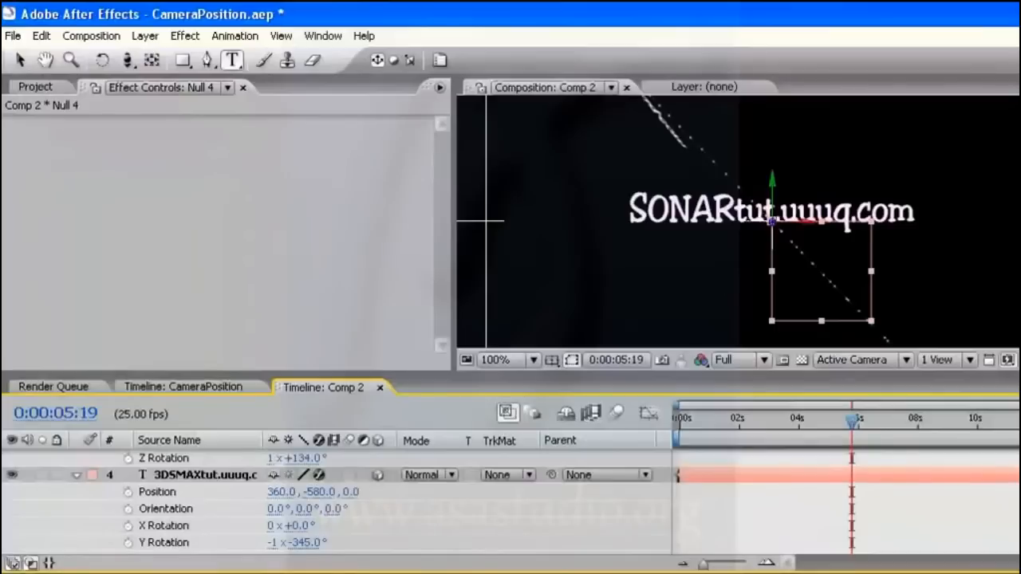
Step: Copy the 3DSMAXtut layer's position, orientation and rotation values and paste them as Null 4 keyframes at 0:00:08:02
scroll(511, 502, down, 1)
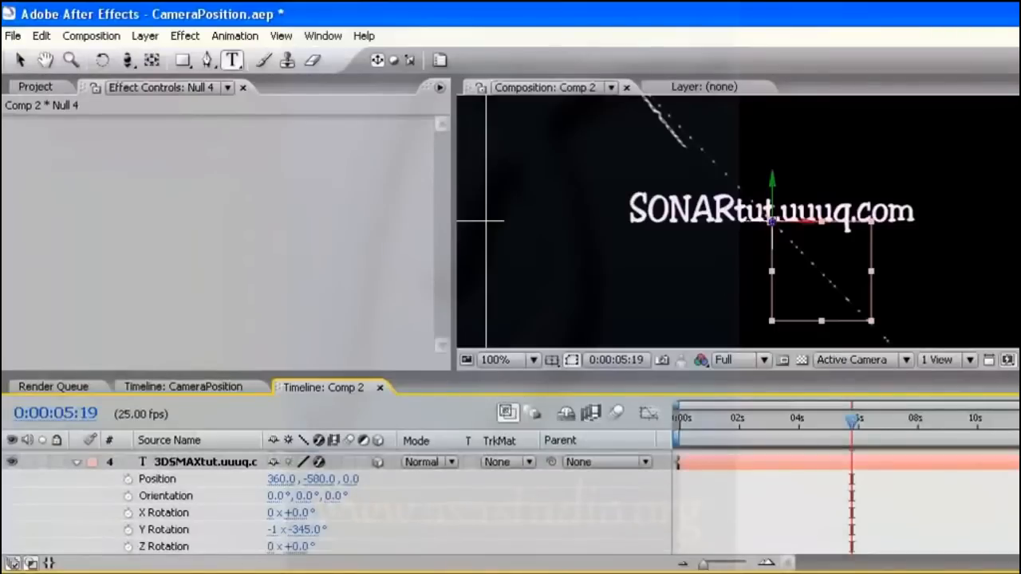
drag(157, 479, 170, 548)
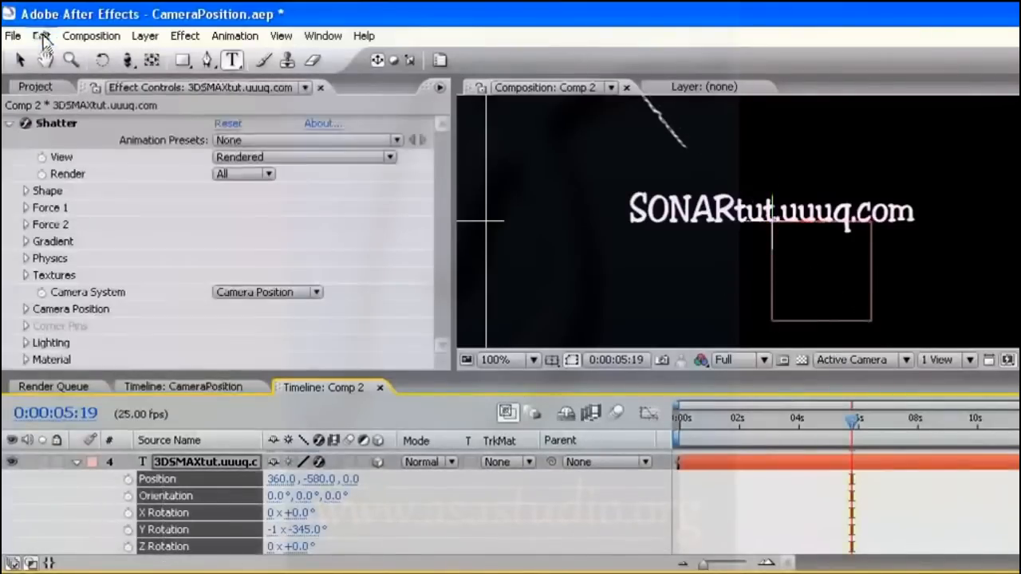
click(41, 36)
click(60, 133)
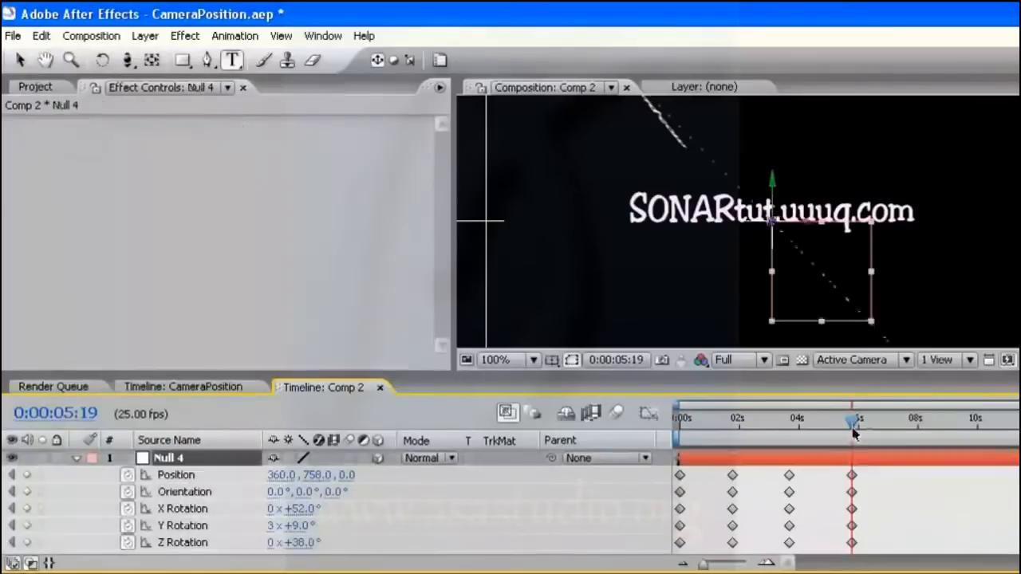
click(919, 423)
click(920, 430)
click(41, 36)
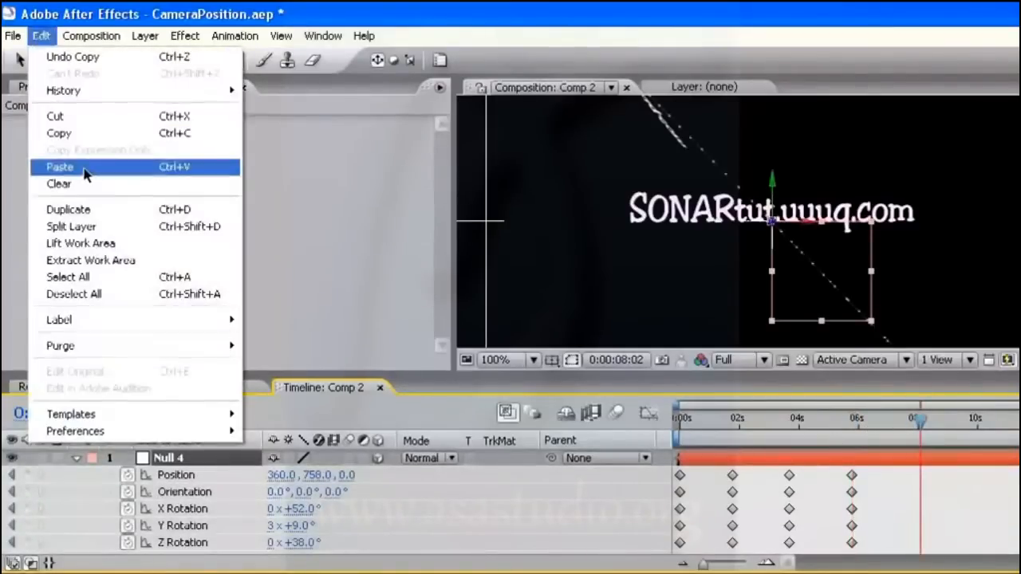
click(48, 167)
Step: Set the composition preview resolution to Half and scrub through the camera move up to 0:00:08:02
drag(711, 423, 764, 426)
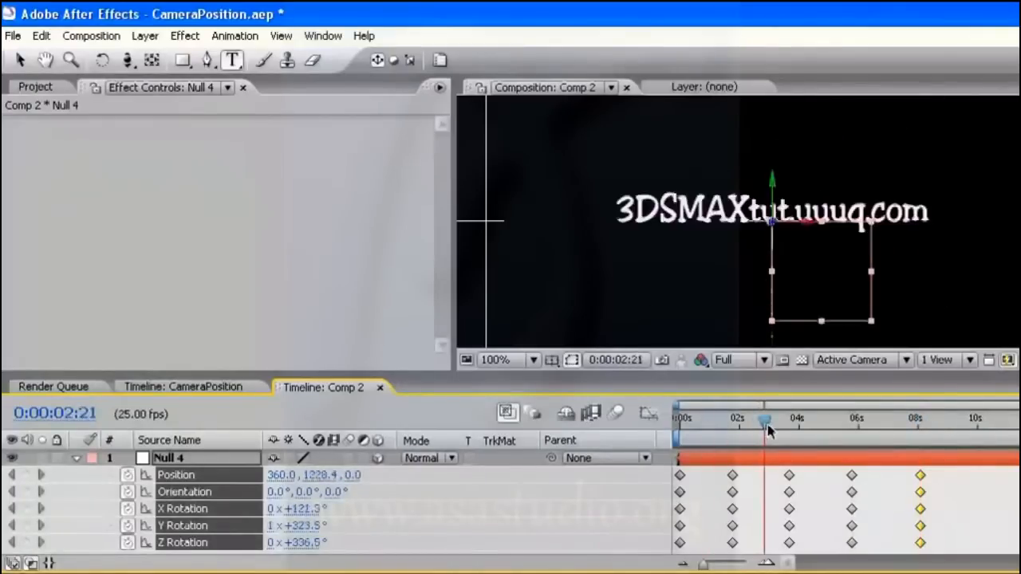
click(762, 360)
click(756, 404)
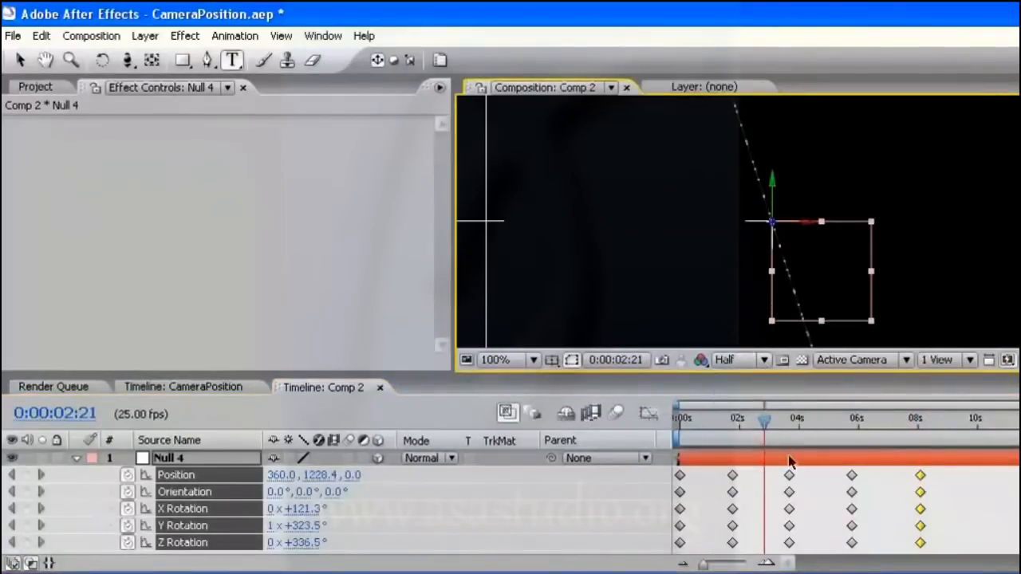
drag(766, 420, 920, 425)
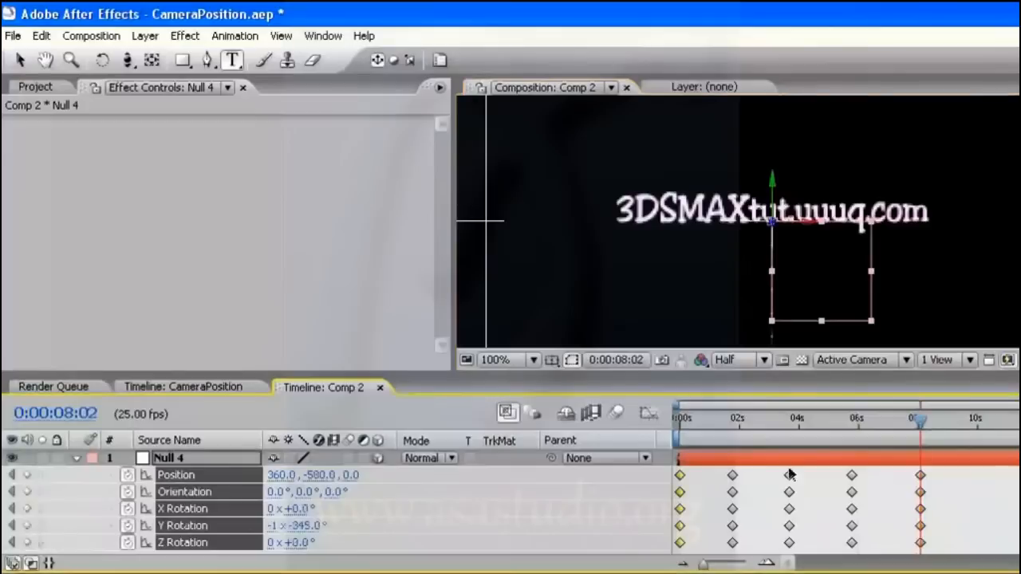
Step: Duplicate Null 4's 0:00:08:02 keyframes at 0:00:08:24 to hold the camera on the 3DSMAXtut text
drag(912, 477, 962, 552)
drag(920, 420, 949, 428)
key(ctrl+v)
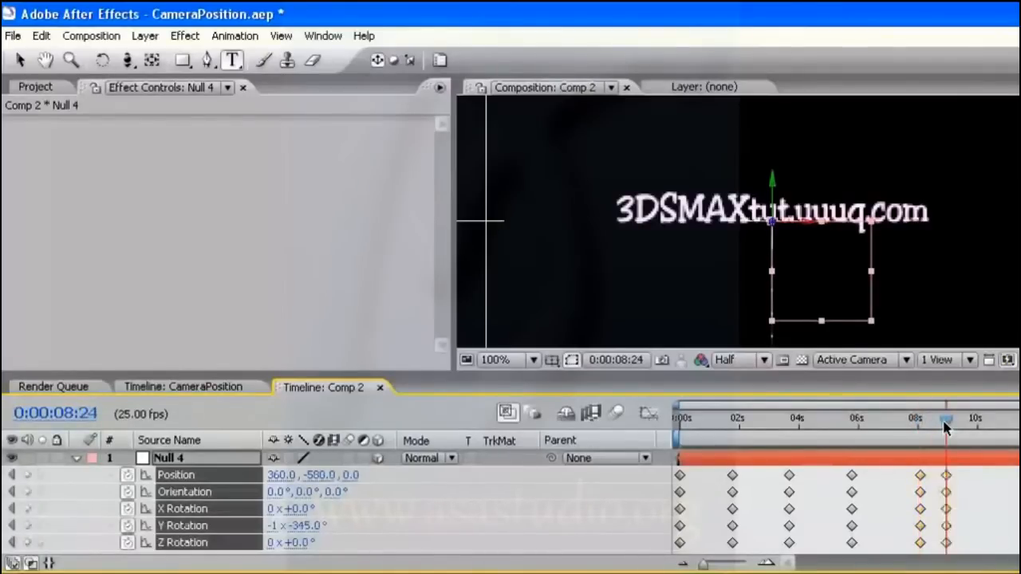
Step: Duplicate Null 4's 0:00:05:19 keyframes at about 6.5 seconds to hold the camera on the SONARtut text
drag(844, 479, 869, 547)
drag(872, 423, 881, 437)
key(ctrl+v)
Step: Duplicate Null 4's AEtut keyframes at 0:00:04:04 to hold the camera on the AEtut text
drag(768, 469, 811, 550)
drag(811, 423, 804, 443)
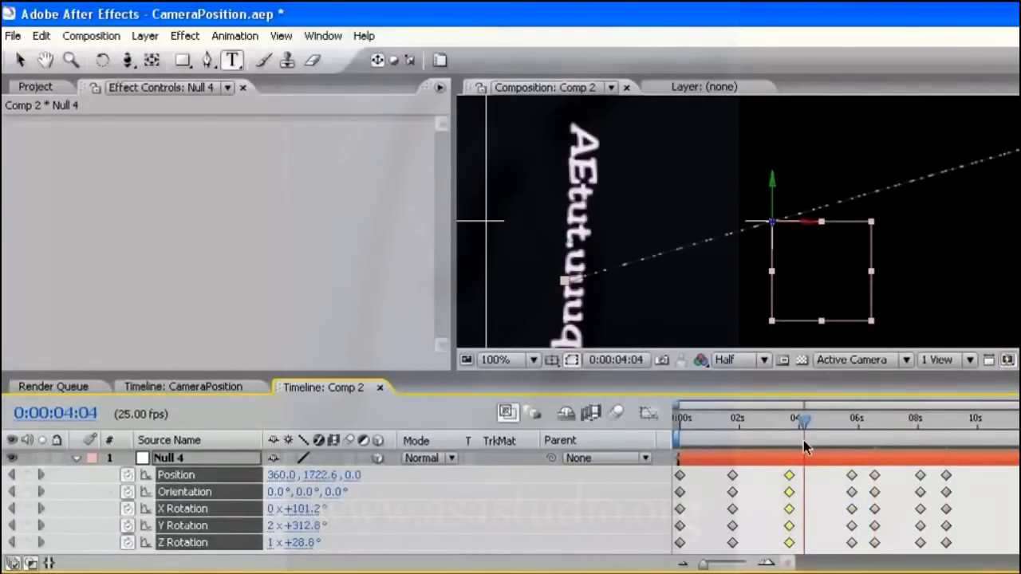
key(ctrl+v)
Step: Duplicate Null 4's ASASTUDIO keyframes at 0:00:02:18 to hold the camera on the ASASTUDIO text
click(725, 474)
drag(725, 477, 759, 539)
drag(819, 422, 764, 451)
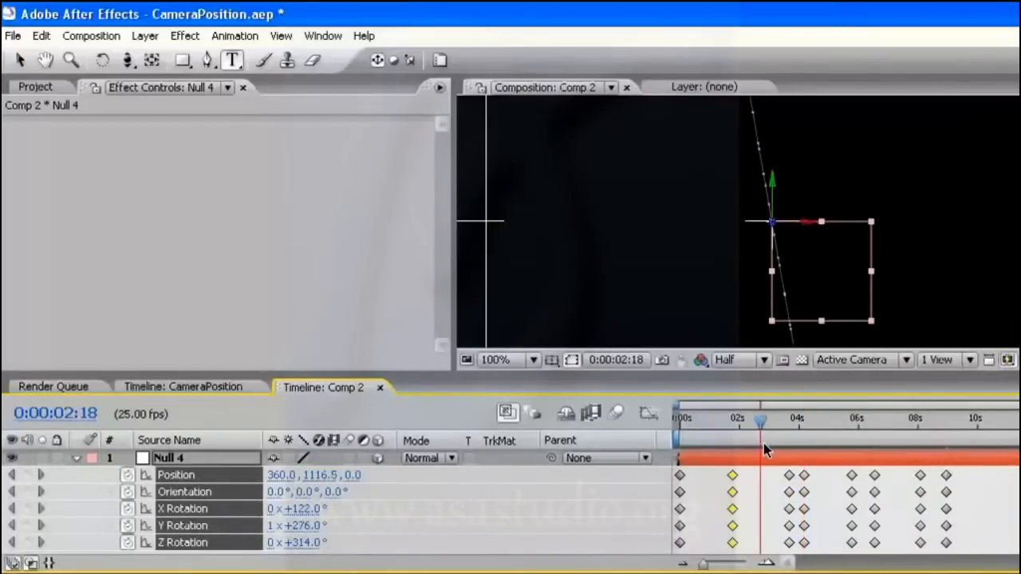
key(ctrl+v)
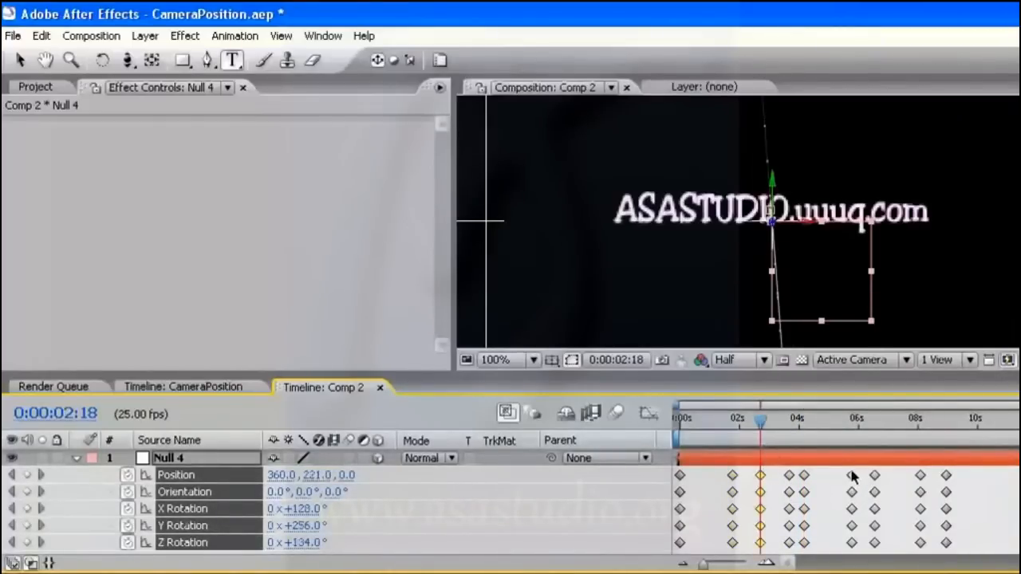
Step: Retime Null 4's keyframes so the AEtut hold runs from about 4 s to 5.5 s, shifting the following keyframes along with it
key(Home)
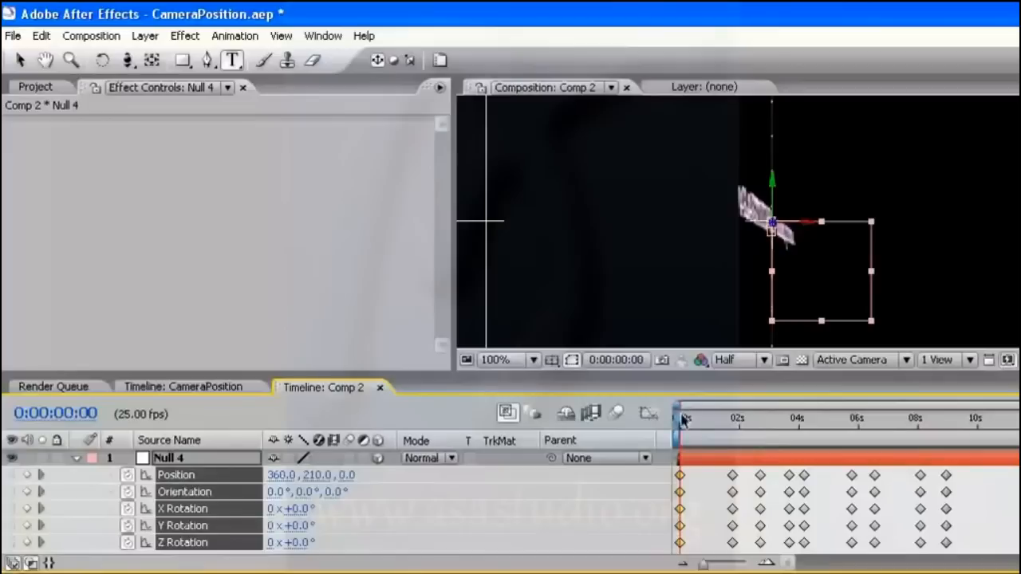
drag(684, 421, 770, 426)
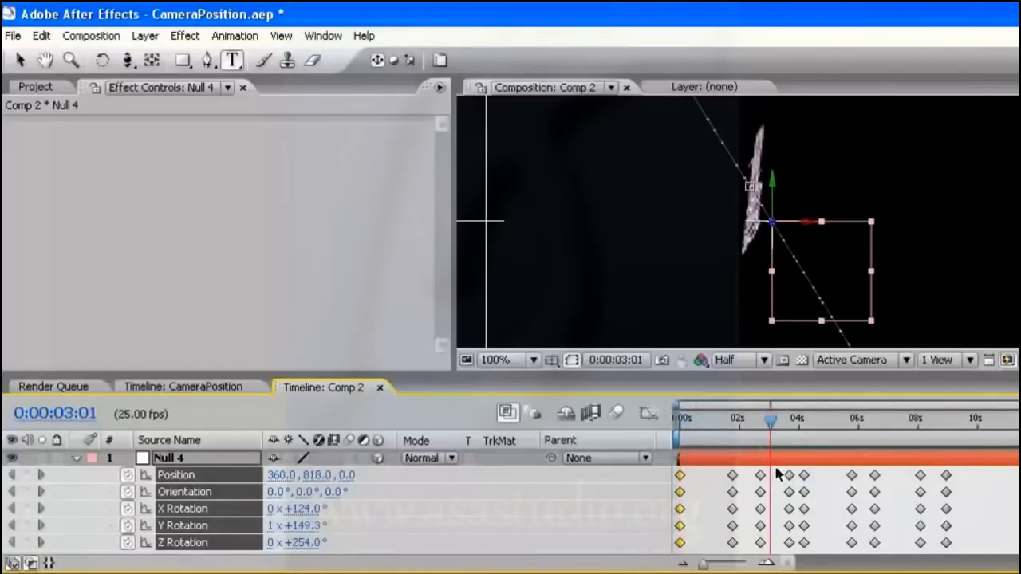
drag(777, 473, 979, 549)
drag(804, 478, 960, 550)
drag(861, 476, 840, 476)
drag(805, 470, 953, 551)
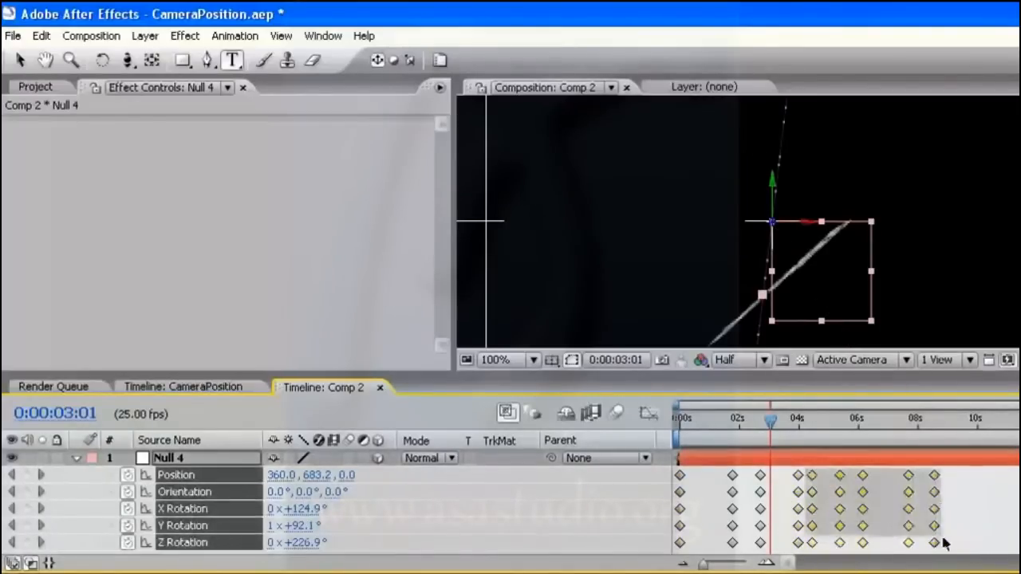
drag(811, 543, 844, 543)
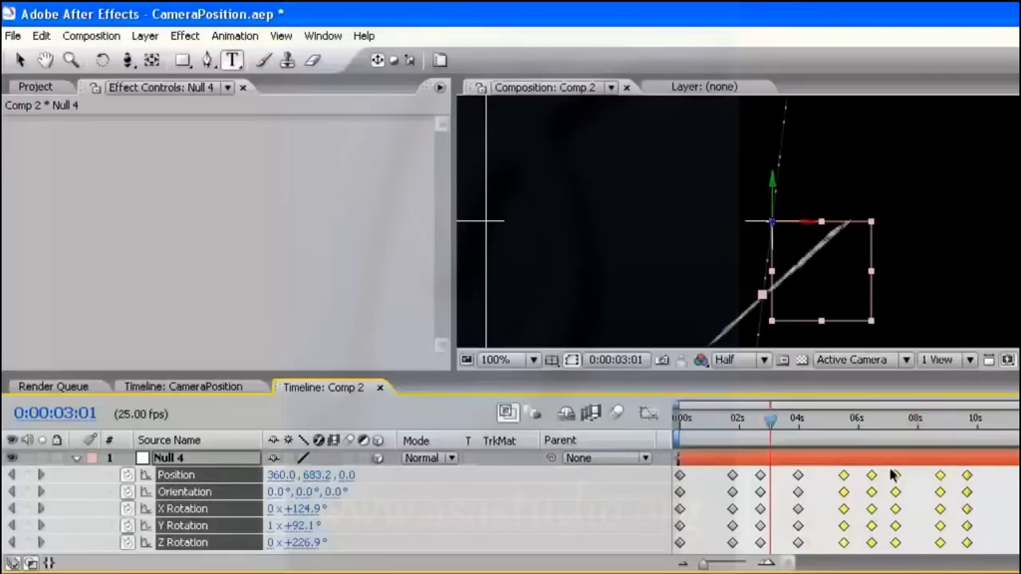
Step: Retime Null 4's last keyframes so the SONARtut hold ends at about 8.2 s and the 3DSMAXtut hold runs from about 9.1 s to 11.4 s
drag(890, 470, 996, 550)
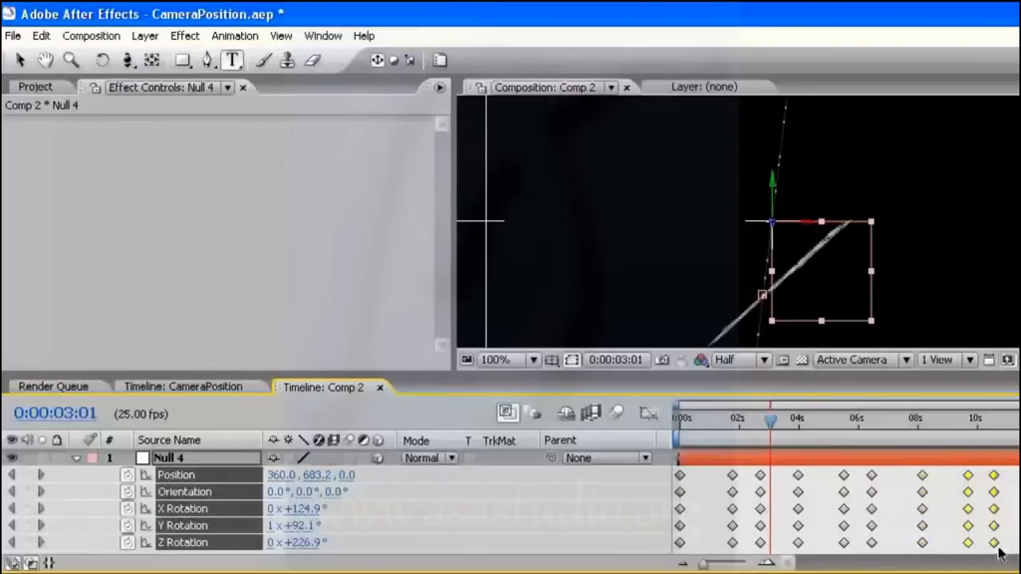
click(994, 543)
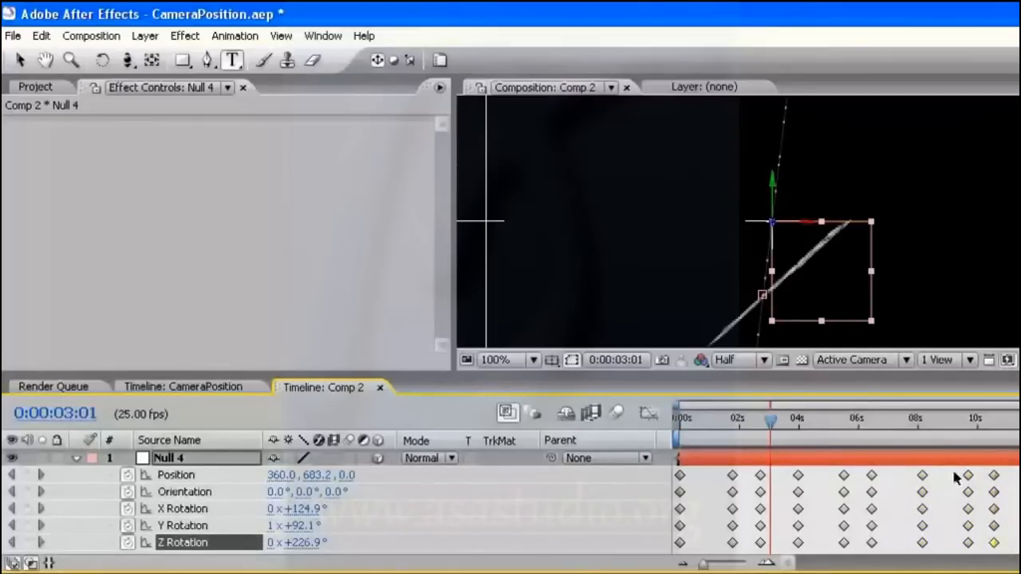
drag(956, 477, 1015, 547)
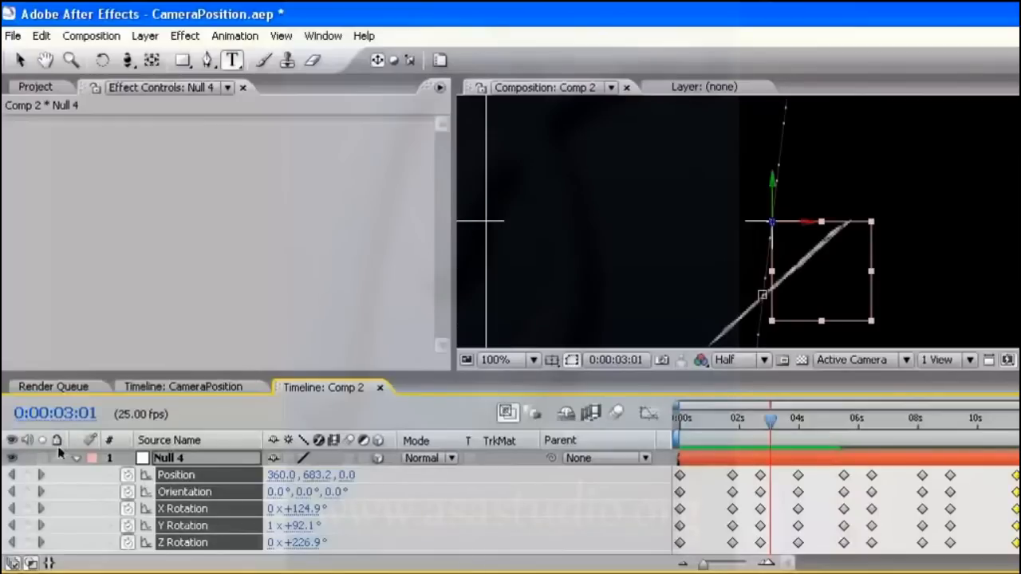
Step: Collapse the expanded properties of Null 4 and the text layers in Comp 2
click(77, 459)
click(76, 492)
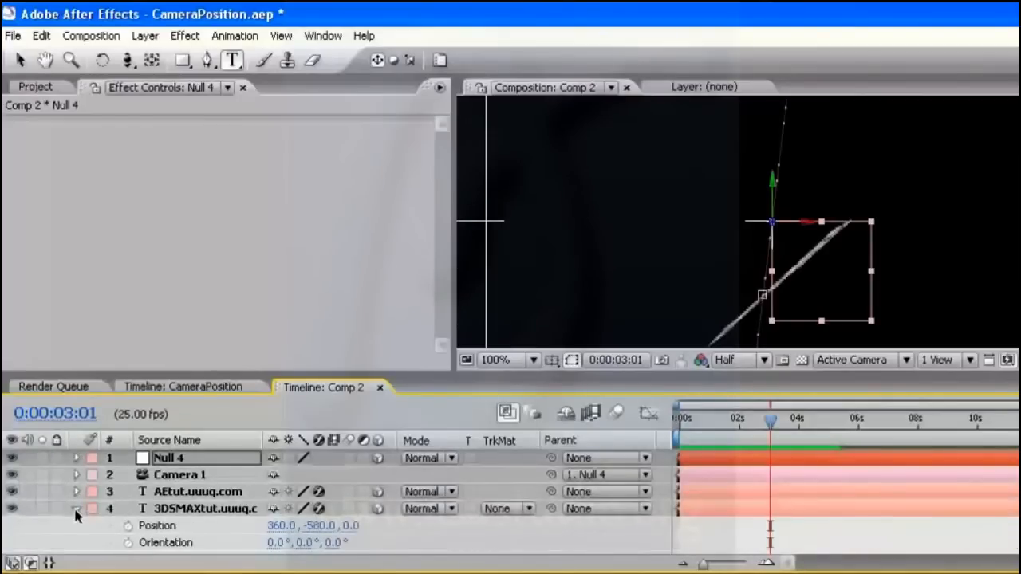
click(77, 509)
click(76, 526)
click(77, 542)
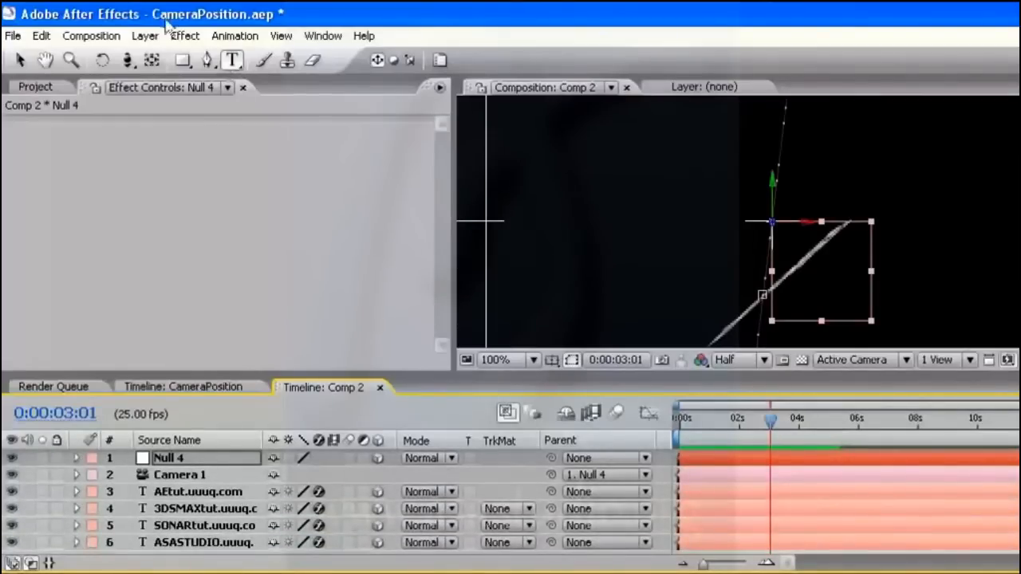
Step: Create a black solid in Comp 2 and apply the CC Particle World effect to it
click(144, 36)
mouse_move(151, 60)
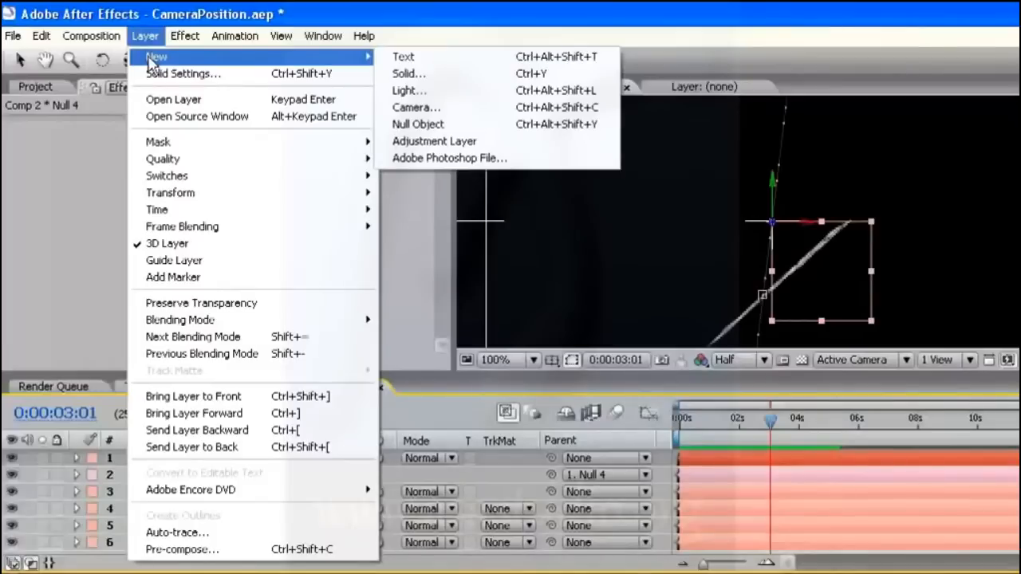
click(474, 74)
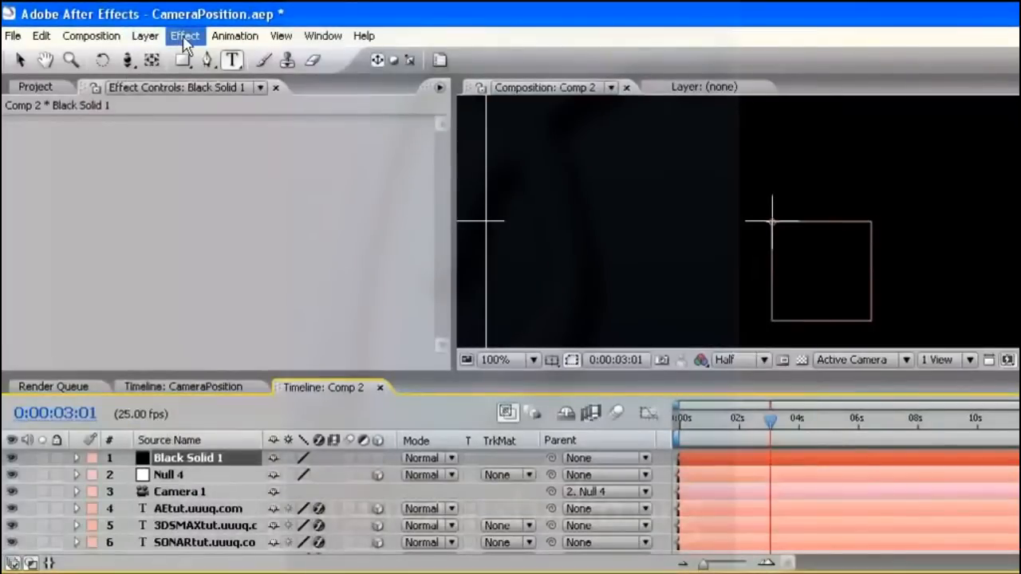
click(184, 36)
mouse_move(370, 338)
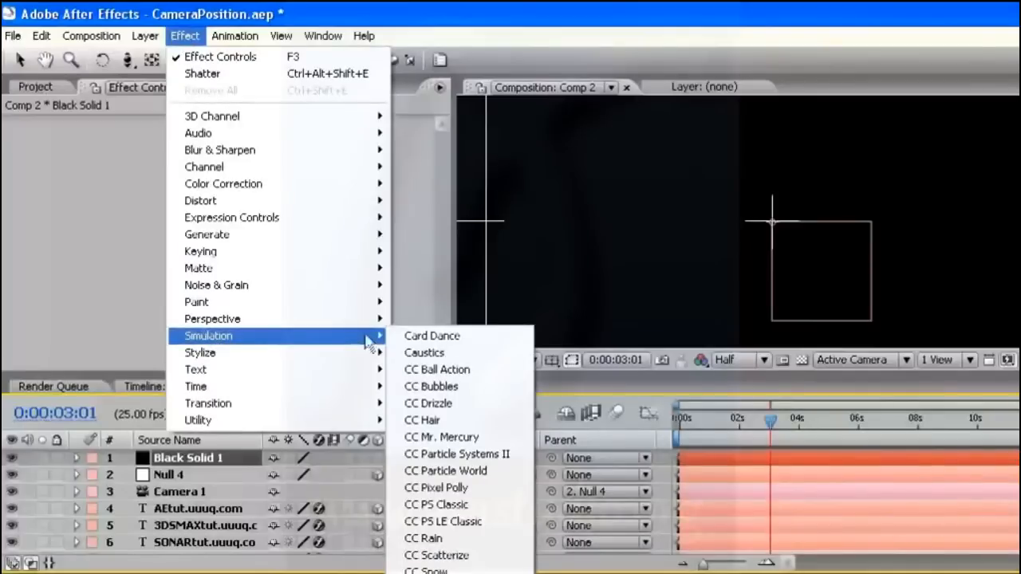
click(473, 472)
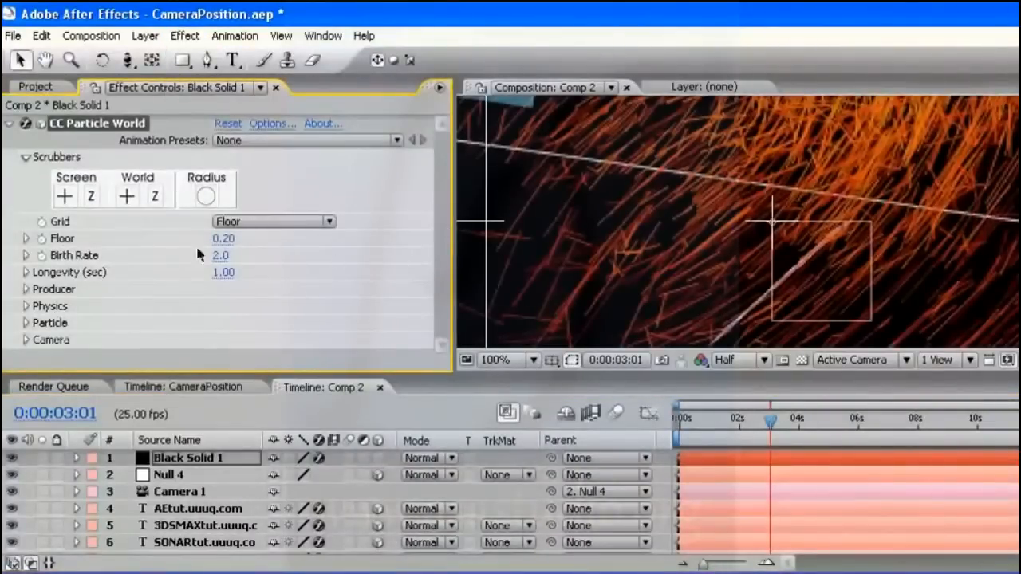
Step: Turn the particle effect's grid off and set its physics animation to Direction Axis
click(235, 225)
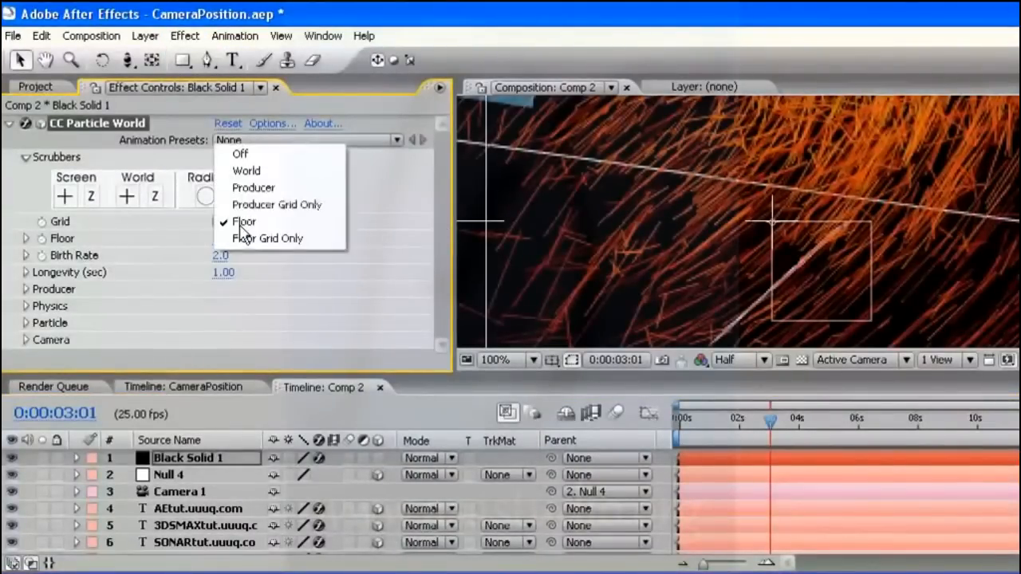
click(240, 152)
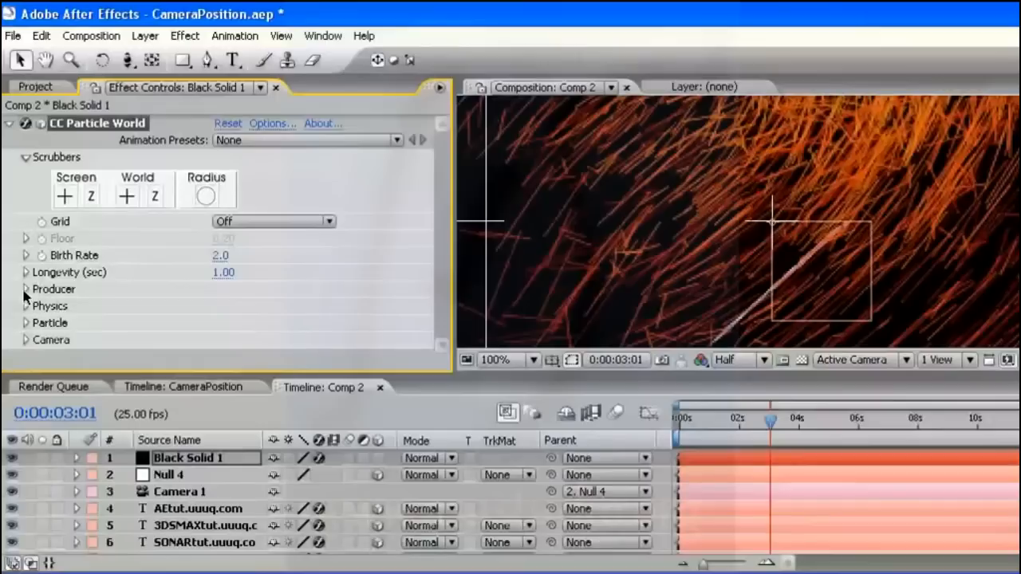
click(26, 289)
scroll(173, 294, down, 1)
scroll(398, 243, down, 1)
click(27, 327)
scroll(367, 317, down, 2)
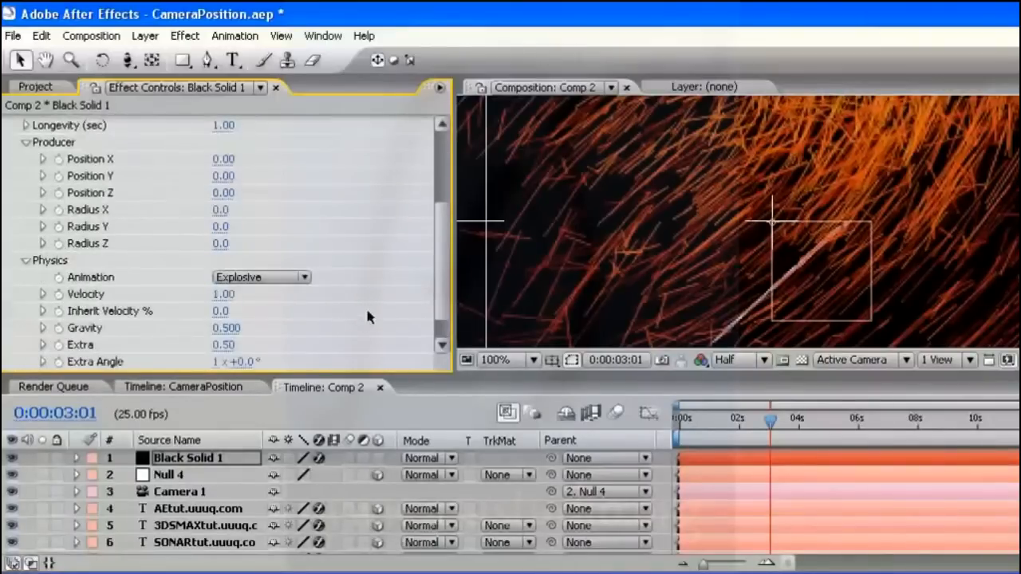
click(287, 277)
click(289, 299)
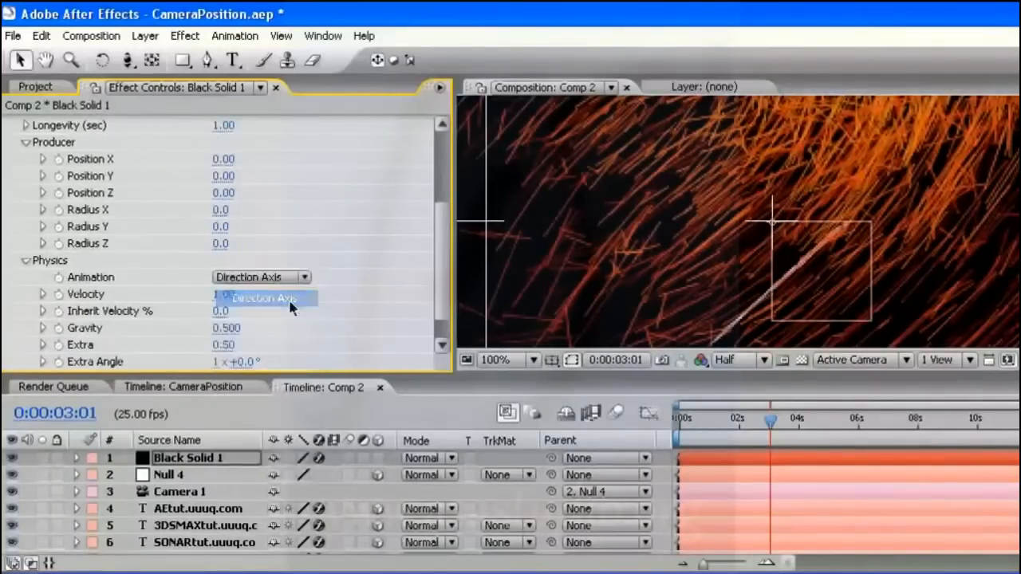
Step: Set the CC Particle World particle type to Faded Sphere
scroll(438, 277, down, 1)
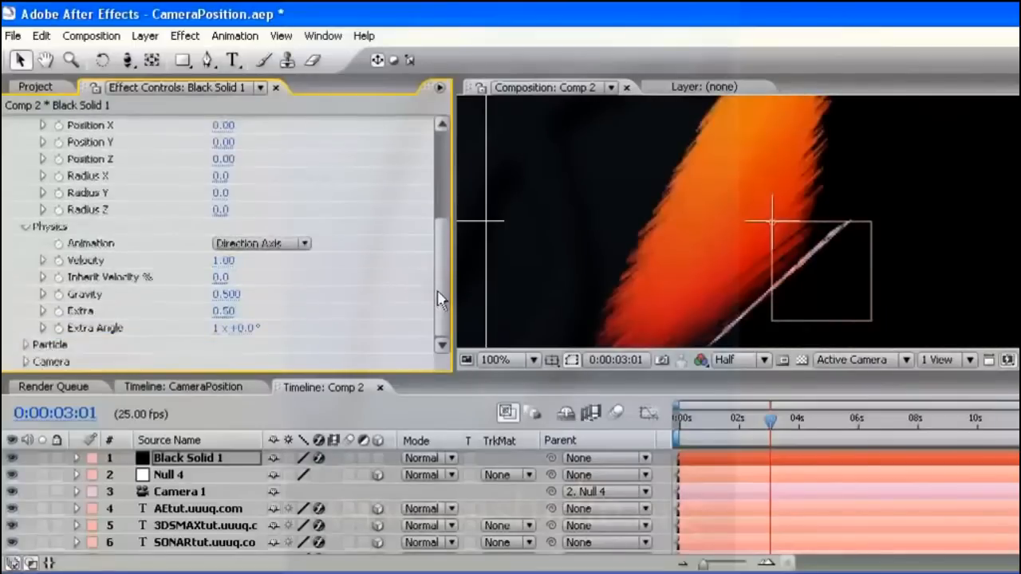
click(25, 346)
scroll(251, 357, down, 3)
click(258, 245)
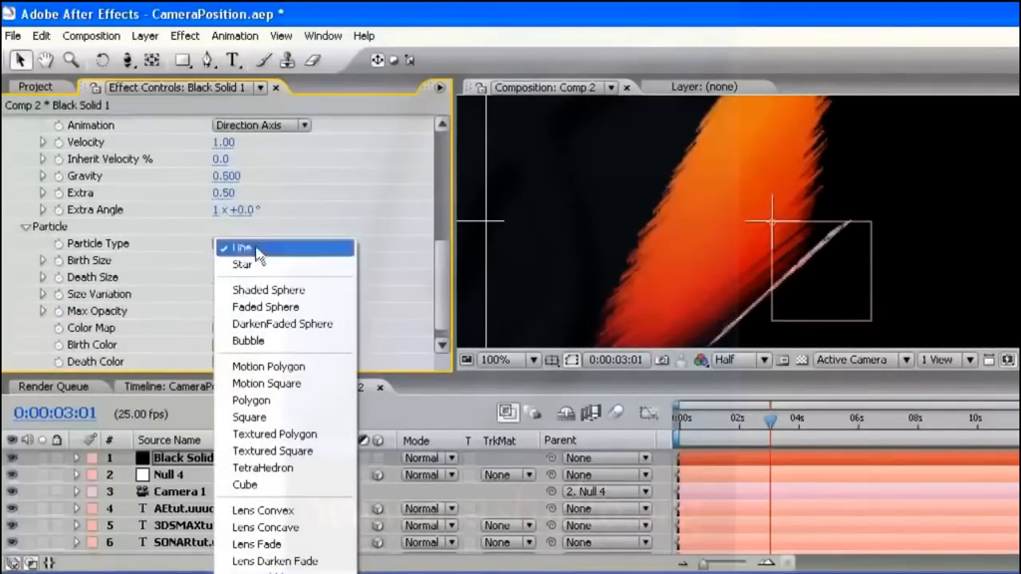
click(261, 308)
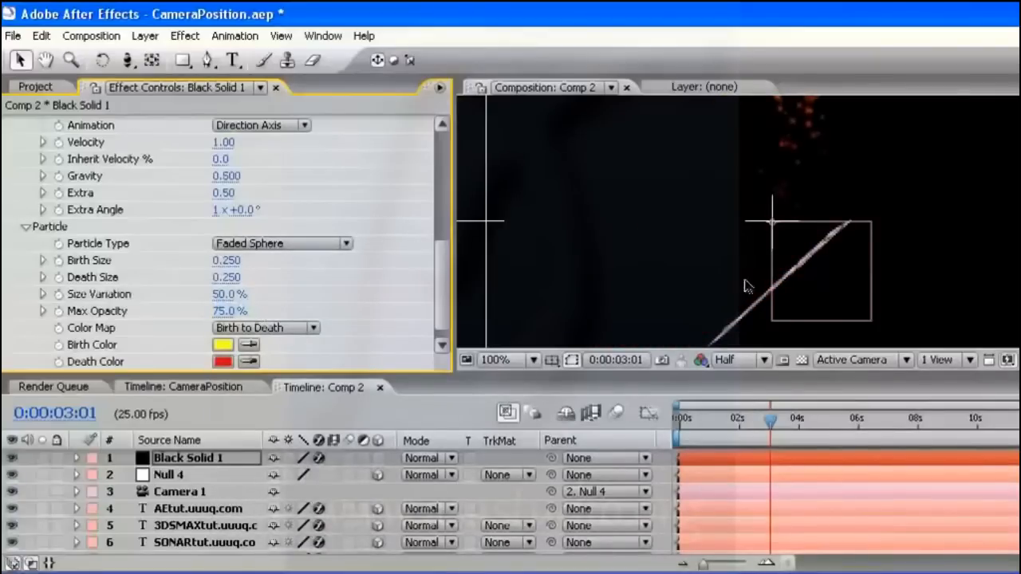
Step: Enlarge the effect settings area and set the particle gravity to 0
drag(774, 374, 773, 514)
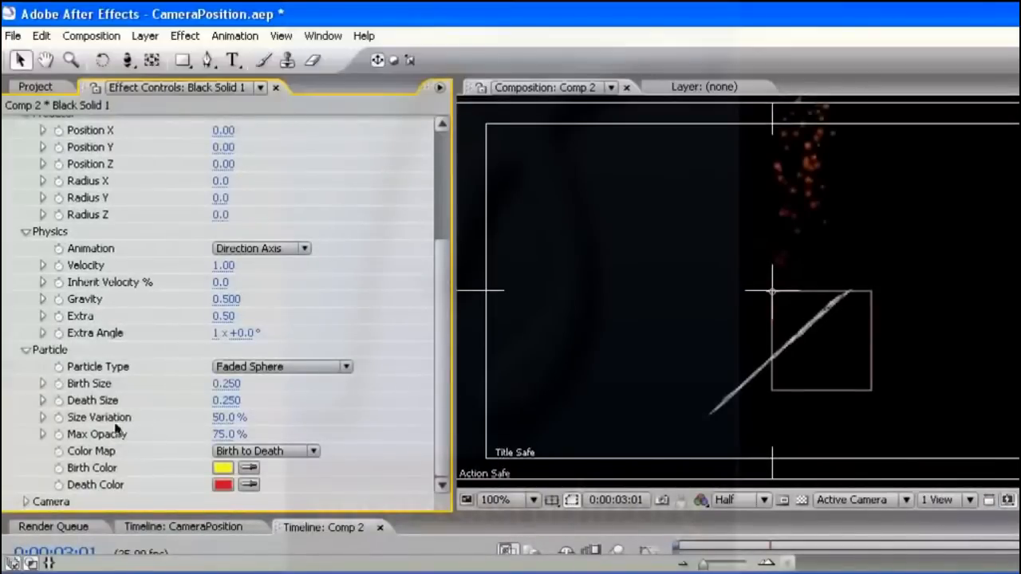
click(227, 300)
text(0)
key(Return)
Step: Set the particle producer's X, Y and Z radius to 16 and the birth rate to 44
drag(437, 357, 441, 263)
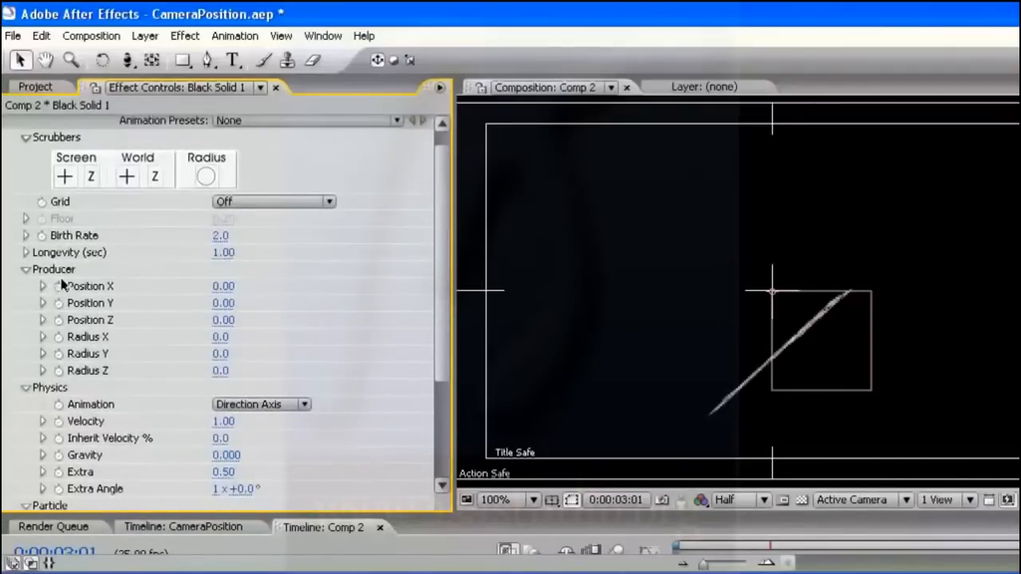
drag(222, 337, 311, 354)
drag(220, 371, 304, 372)
click(224, 370)
text(16.)
key(shift+Tab)
text(16)
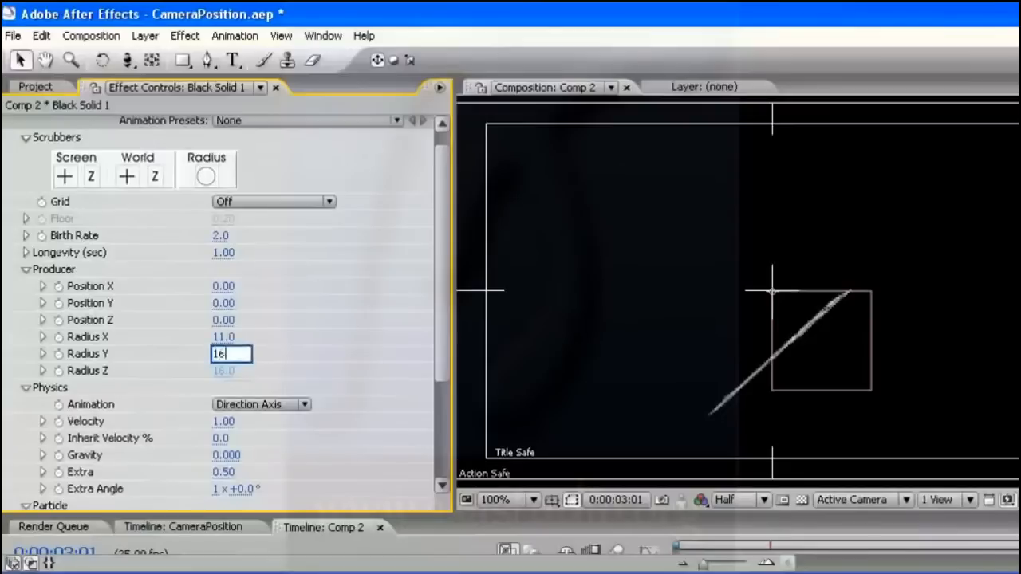
key(shift+Tab)
text(16)
key(Return)
drag(221, 241, 390, 240)
drag(631, 242, 235, 231)
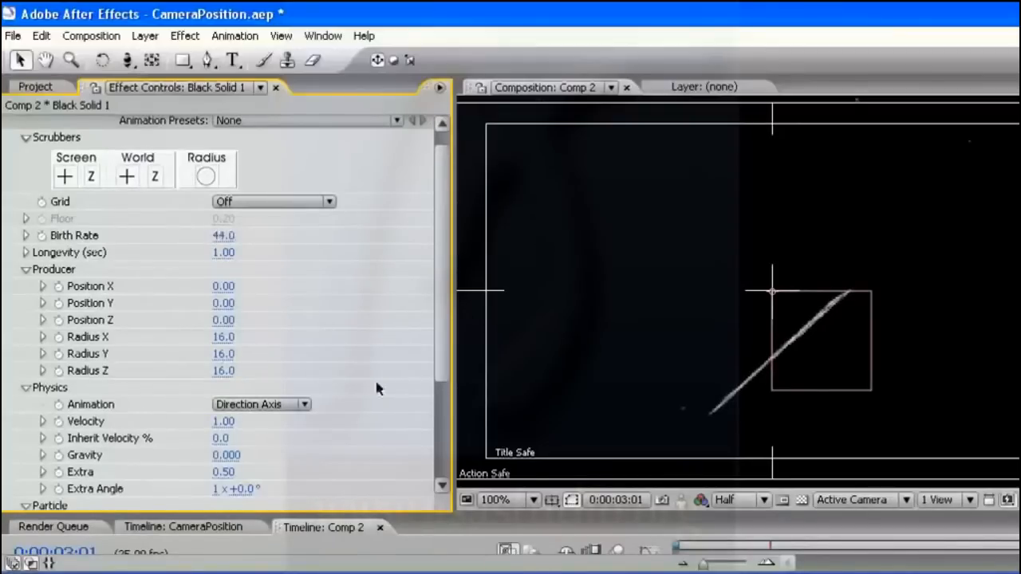
Step: Set the particles' birth size to 2.240 and death size to 0.810
scroll(445, 346, down, 3)
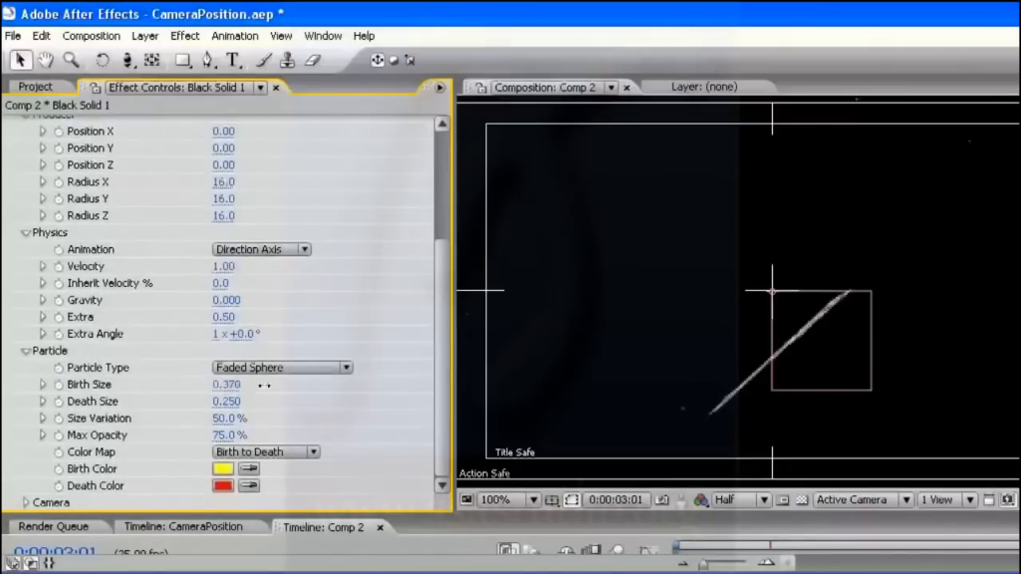
drag(264, 386, 471, 379)
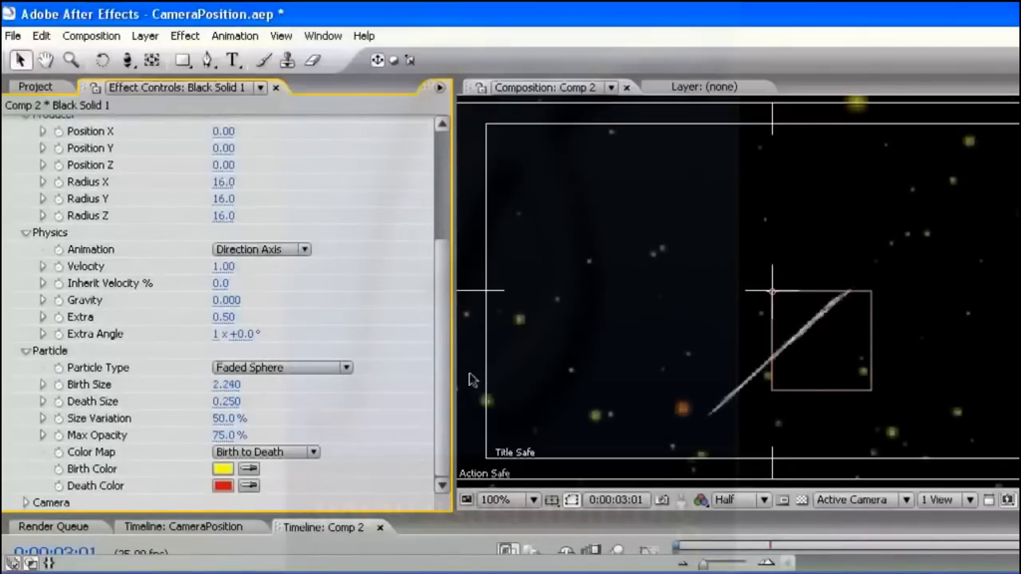
drag(228, 404, 279, 400)
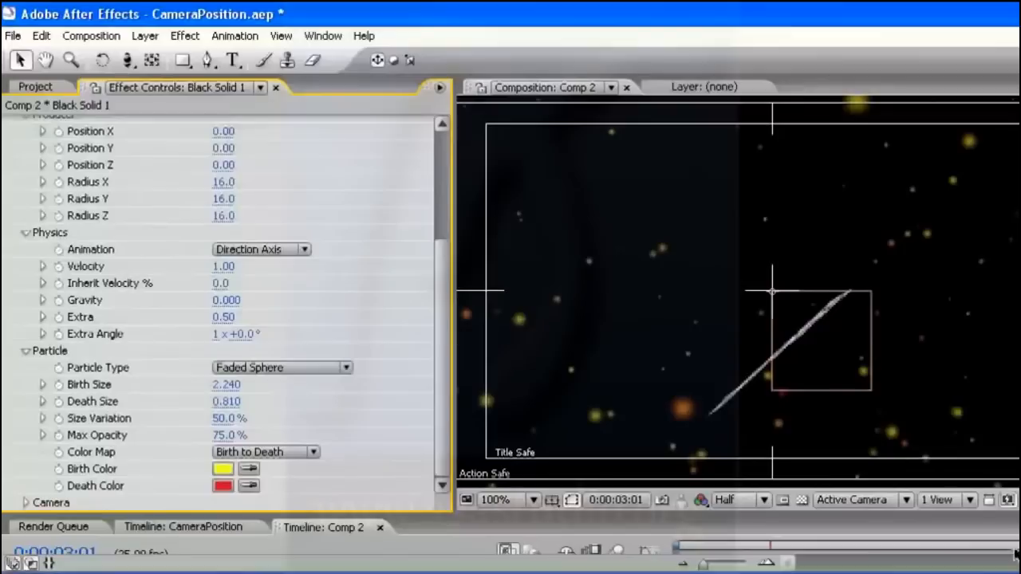
Step: Apply the Stylize Glow effect to the black solid's particles
scroll(445, 222, up, 5)
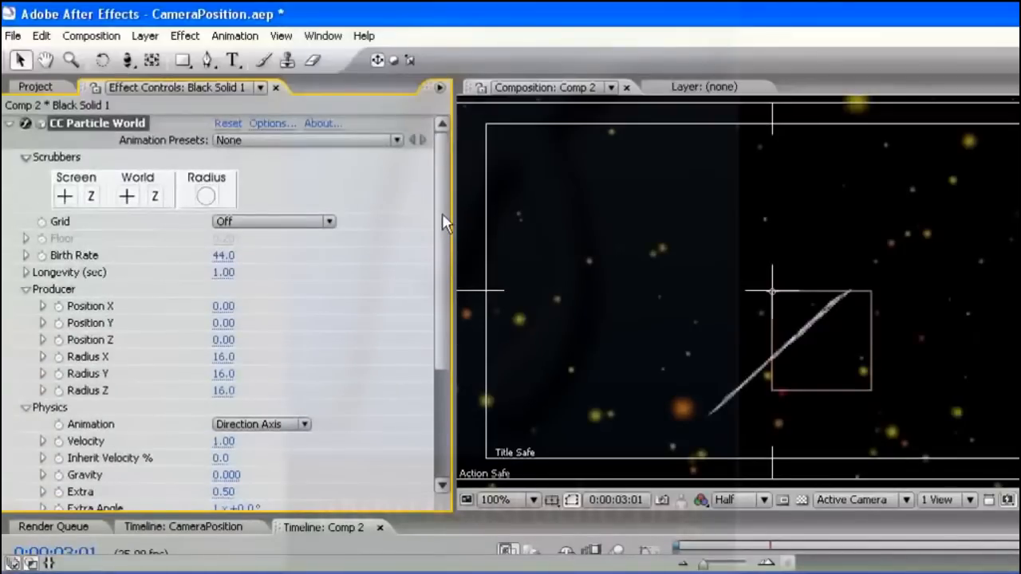
click(185, 37)
mouse_move(214, 355)
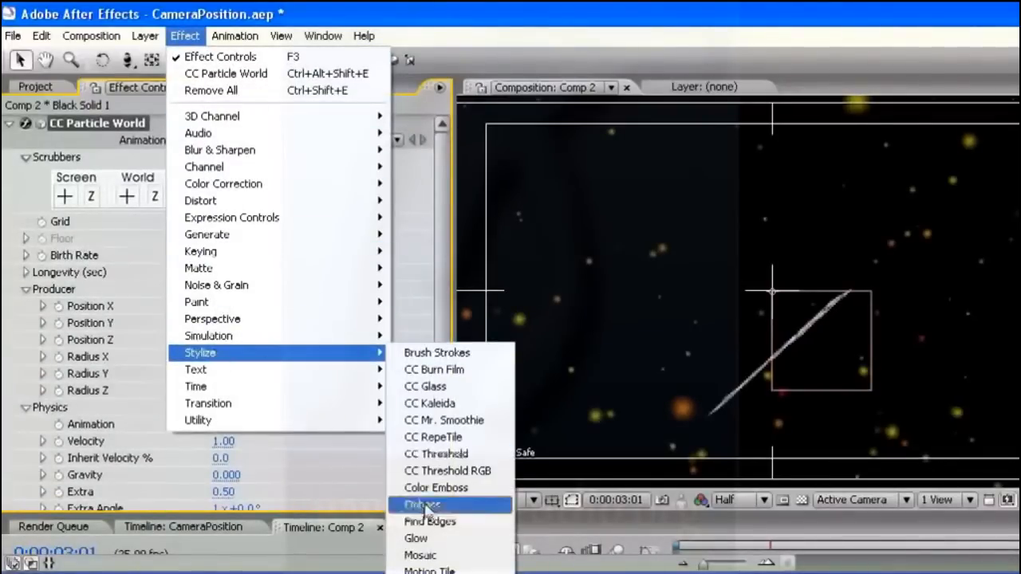
click(415, 539)
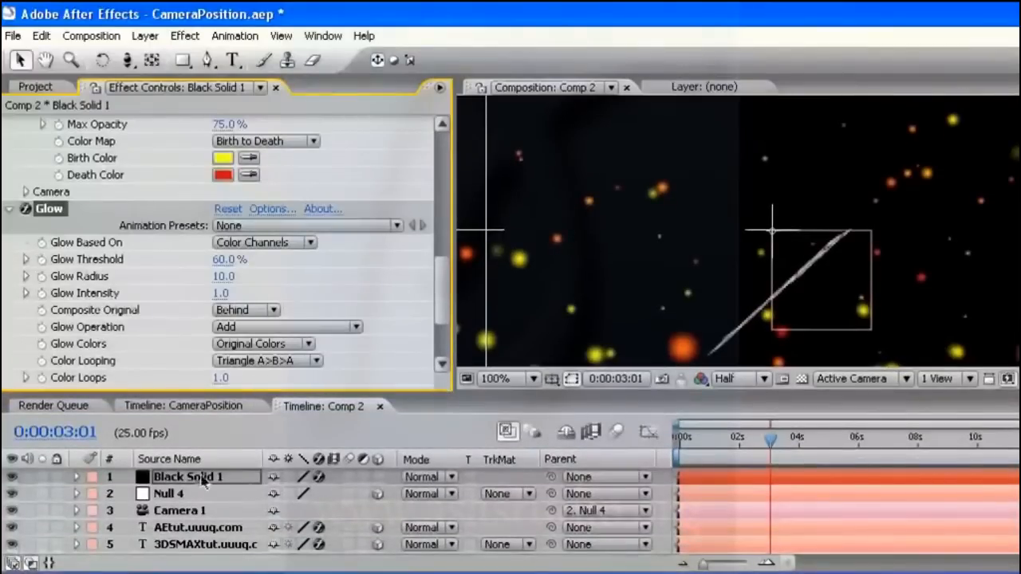
Step: Set the black solid layer's blending mode to Add
click(204, 479)
click(410, 479)
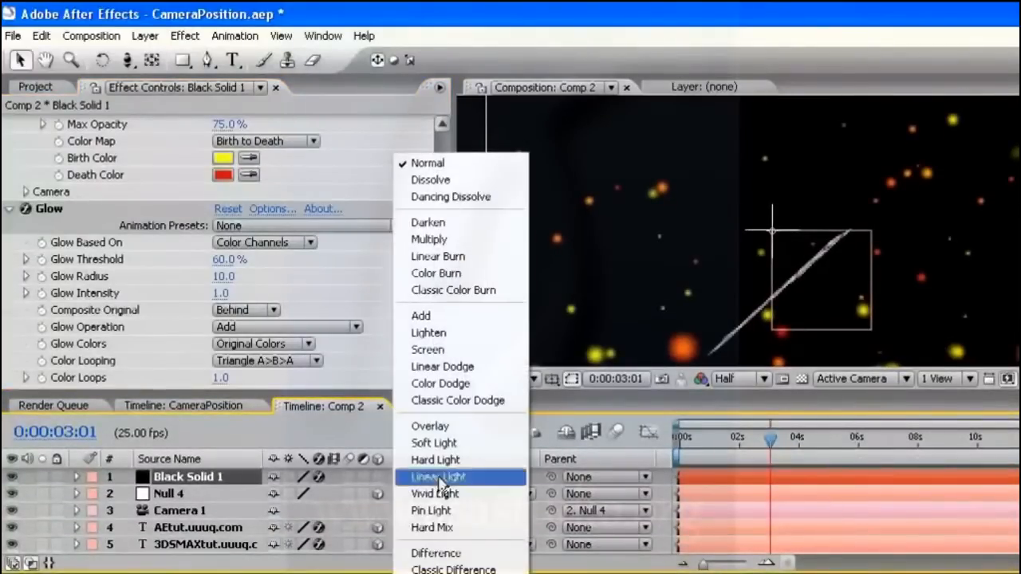
click(479, 313)
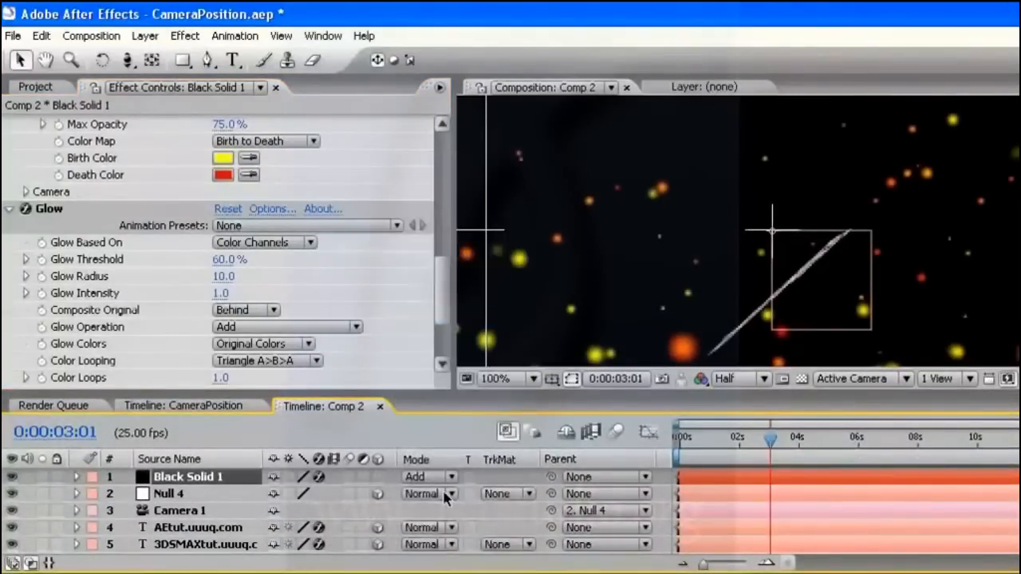
Step: Create a new black solid above the other layers and apply the 4-Color Gradient effect to it
click(145, 36)
mouse_move(335, 57)
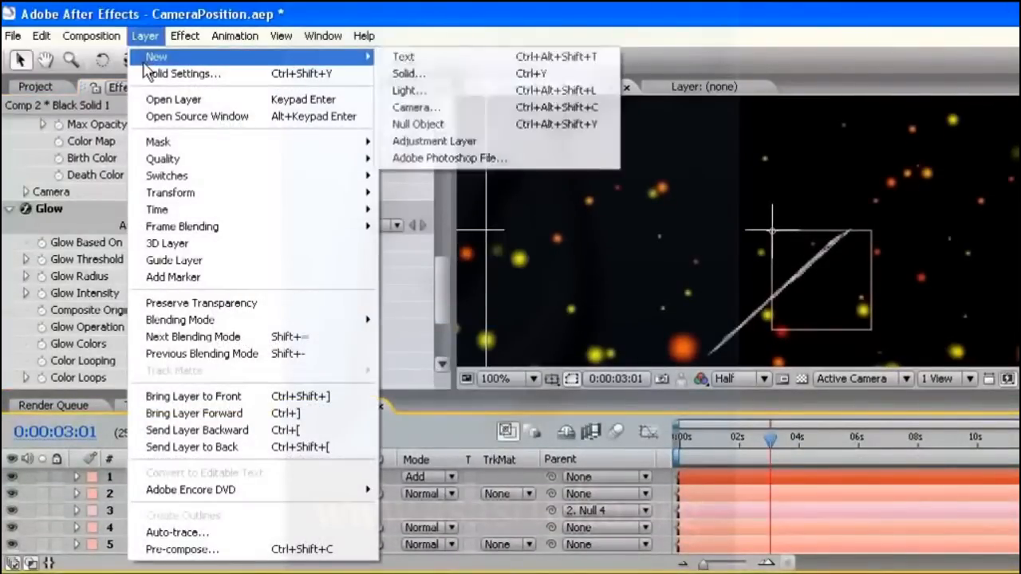
click(431, 74)
click(642, 439)
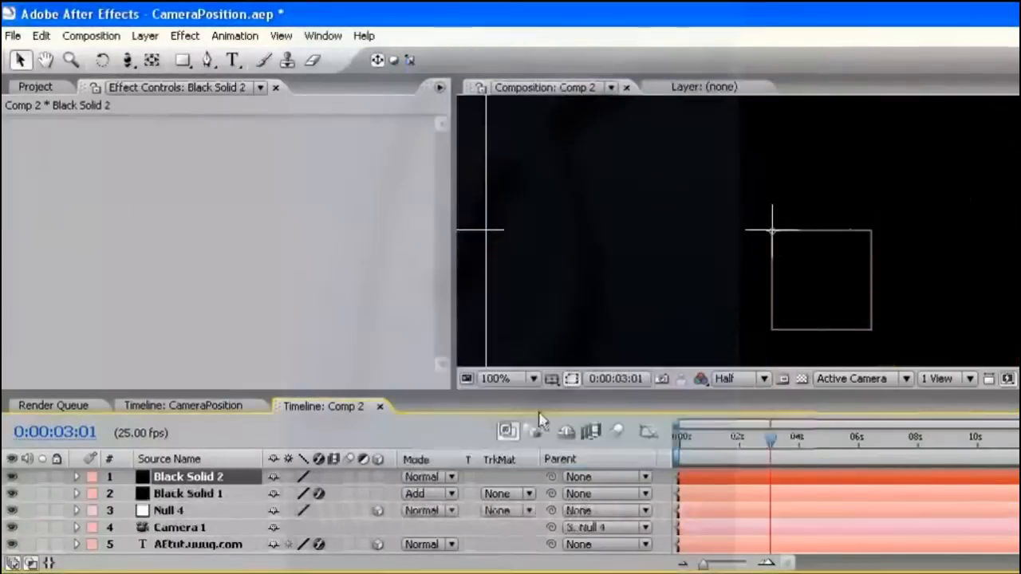
click(185, 36)
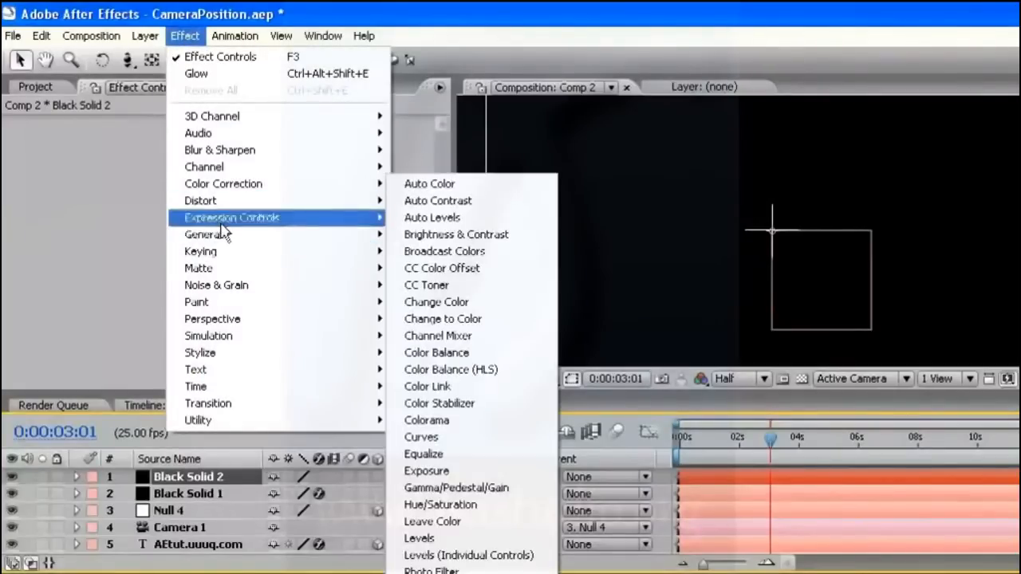
mouse_move(220, 233)
click(432, 237)
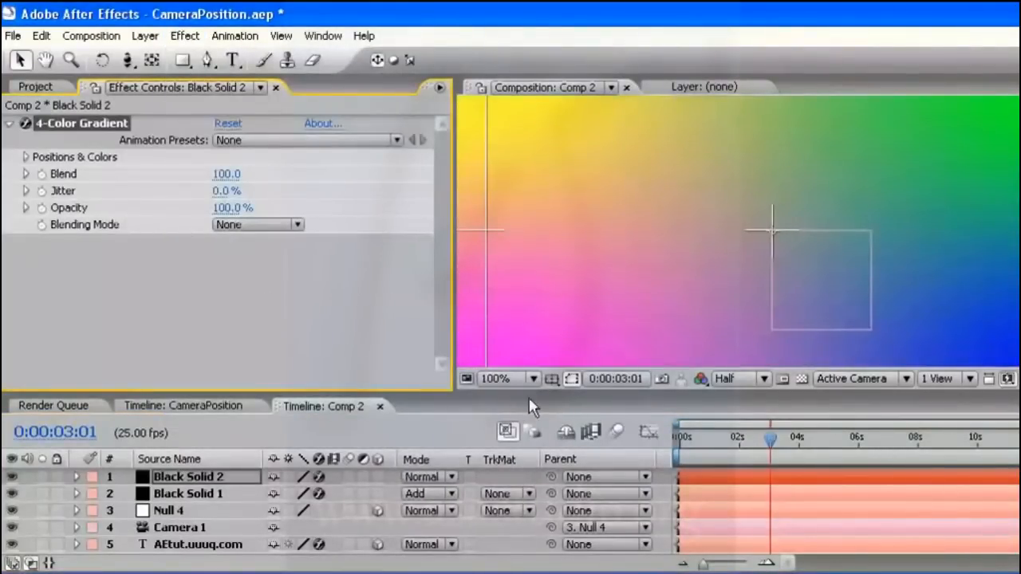
Step: Set the gradient's Color 1 to golden yellow with a hue of about 45 and Color 2 to dark brown
drag(529, 397, 529, 549)
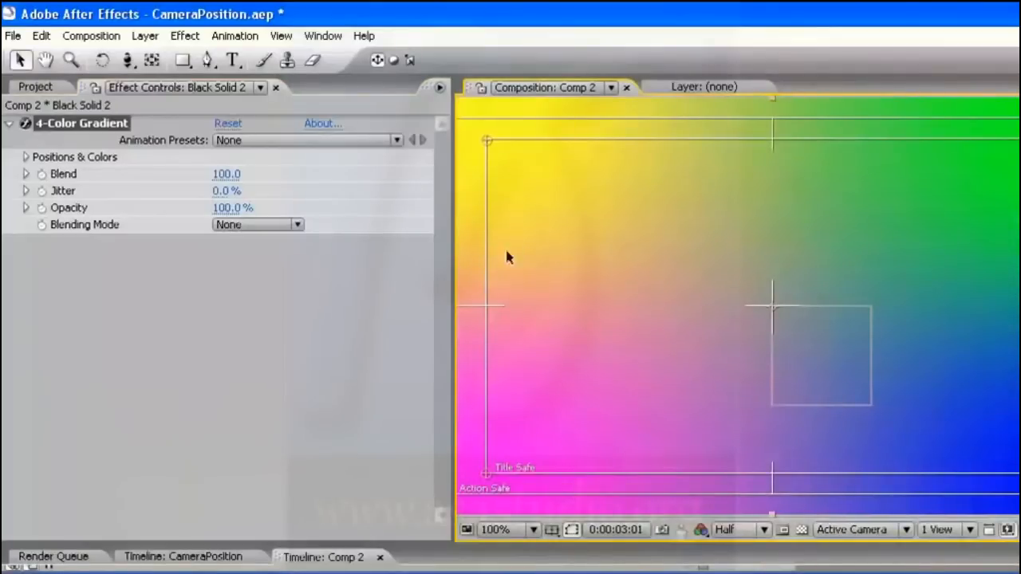
click(26, 157)
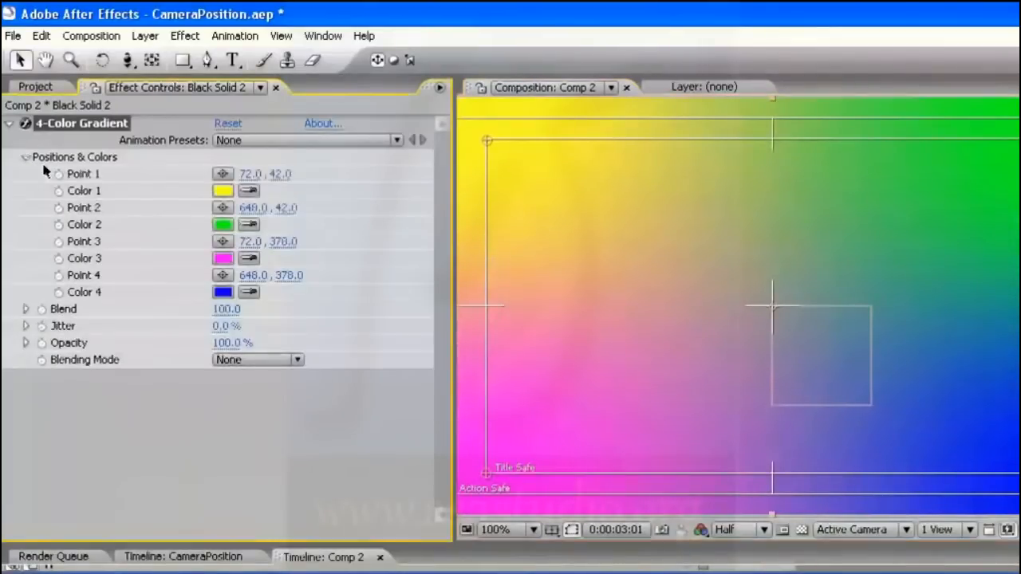
click(223, 190)
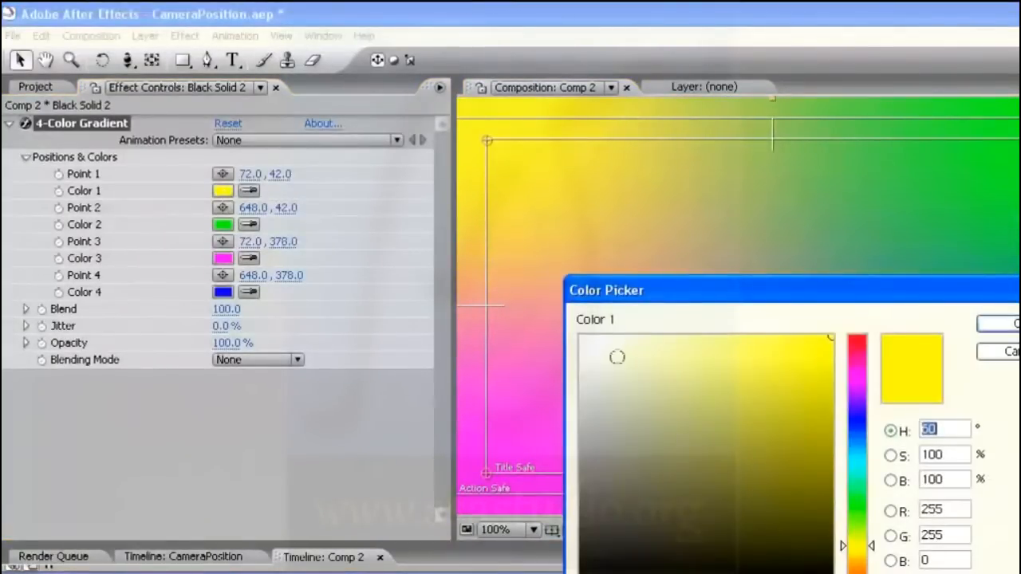
drag(876, 389, 869, 561)
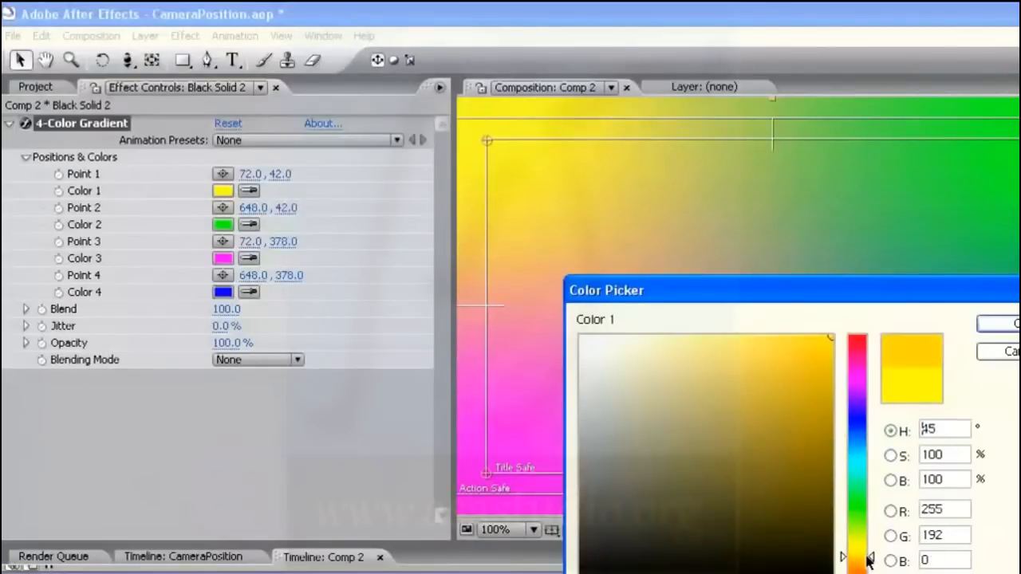
click(997, 325)
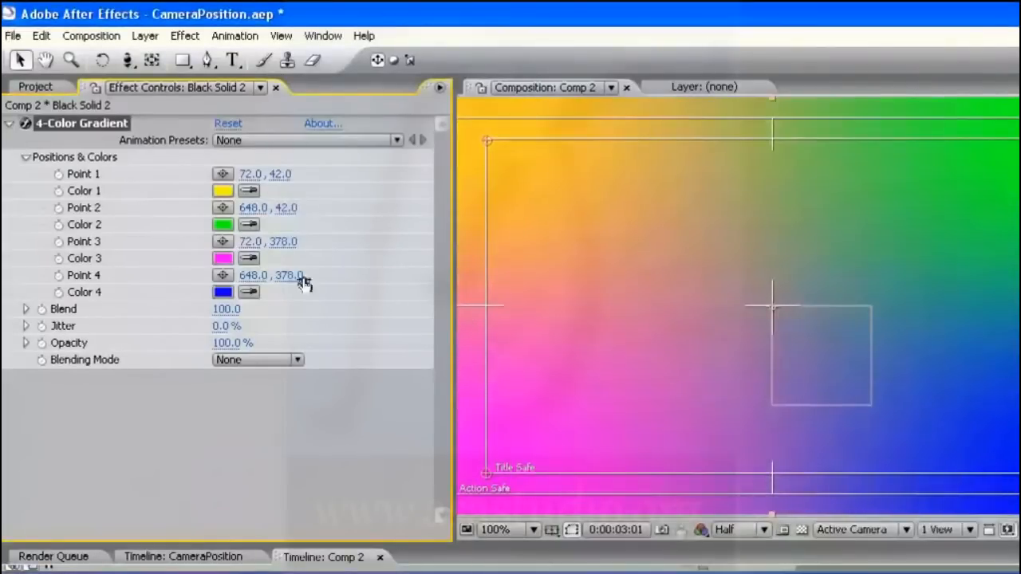
click(223, 225)
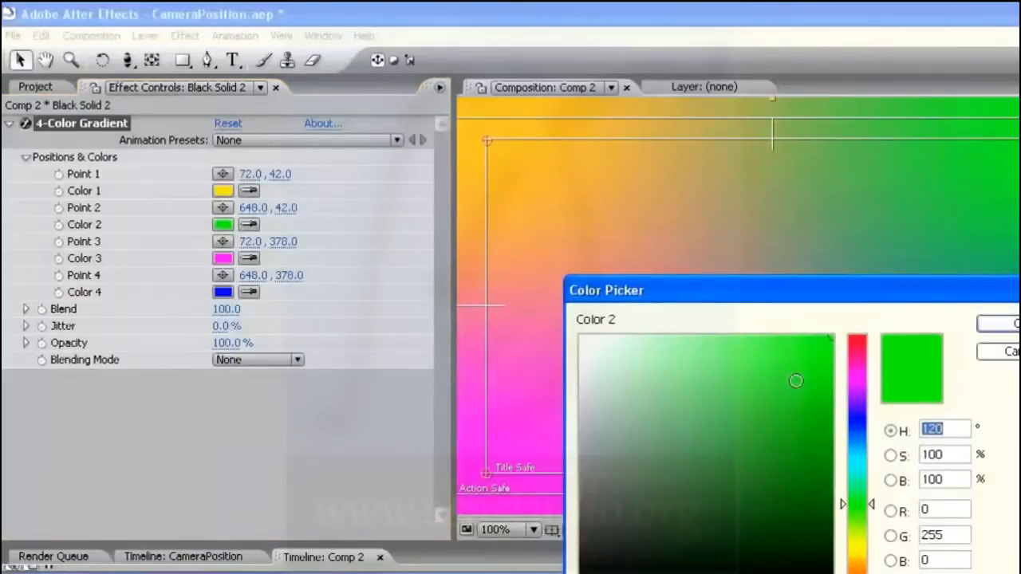
drag(872, 545, 872, 552)
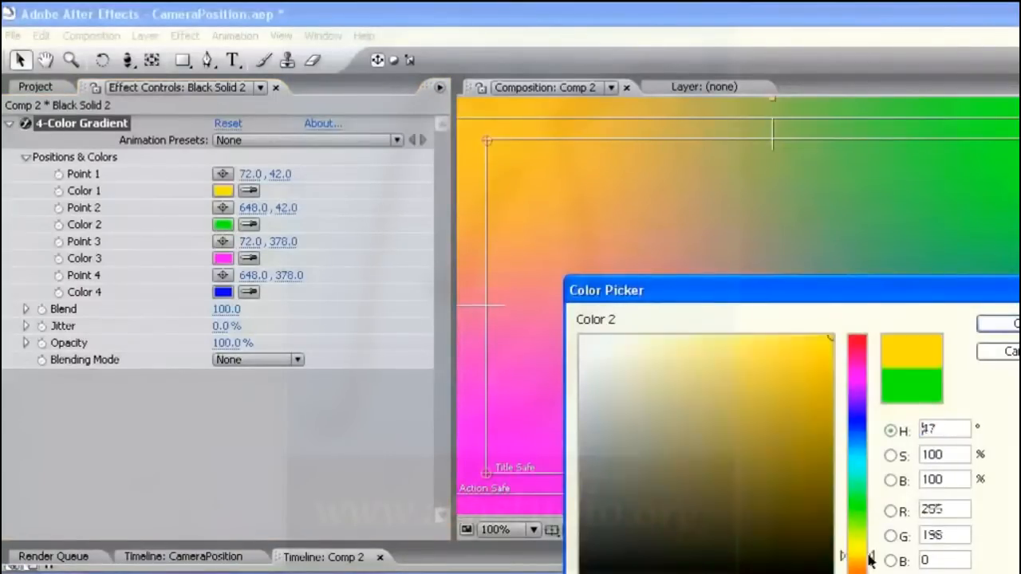
click(834, 541)
key(Return)
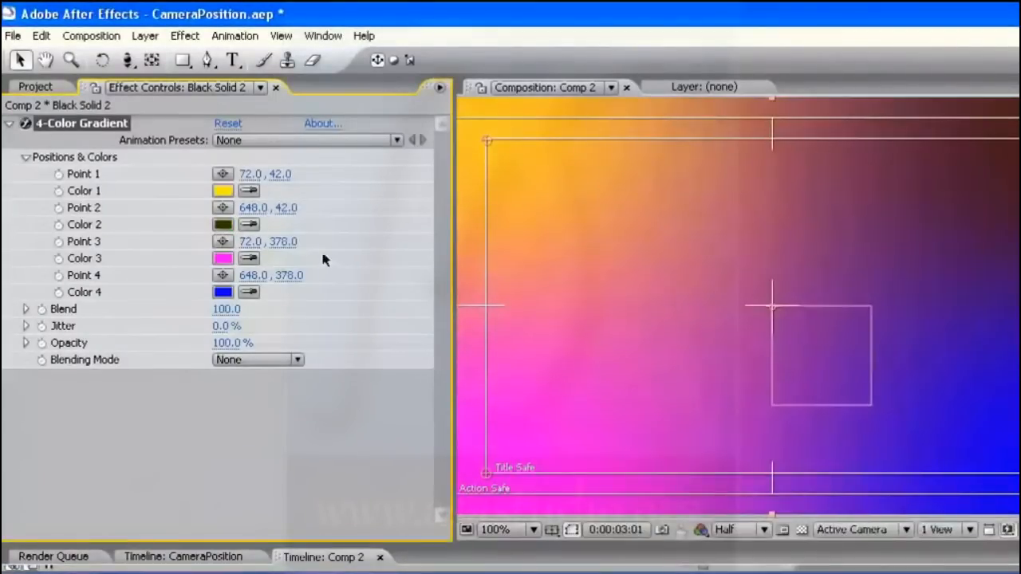
Step: Set the gradient's Color 3 to pale cream and Color 4 to a dark magenta with a hue of about 319
click(223, 259)
drag(846, 525, 857, 552)
drag(820, 347, 658, 334)
click(1011, 323)
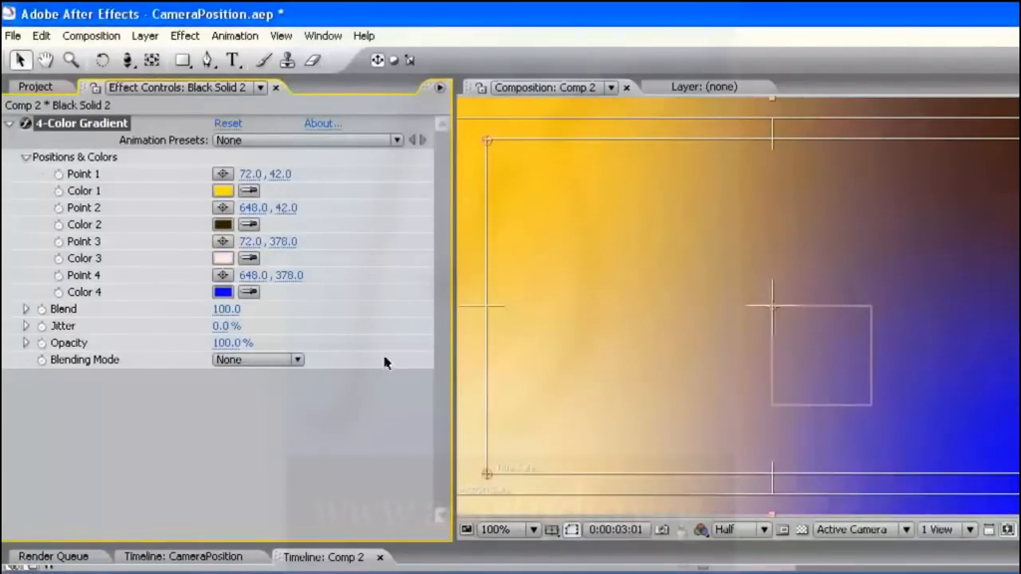
click(223, 293)
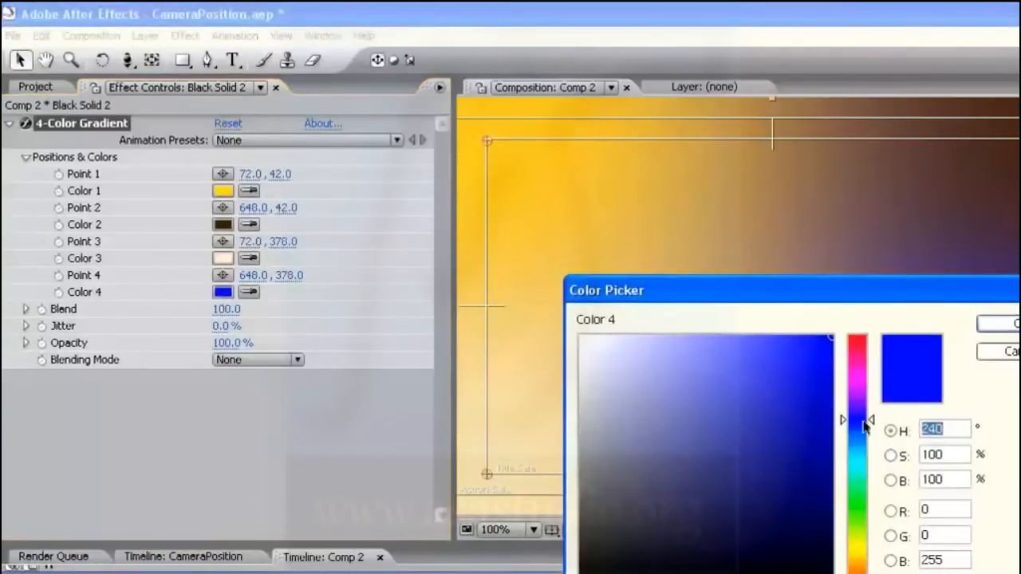
drag(866, 427, 868, 366)
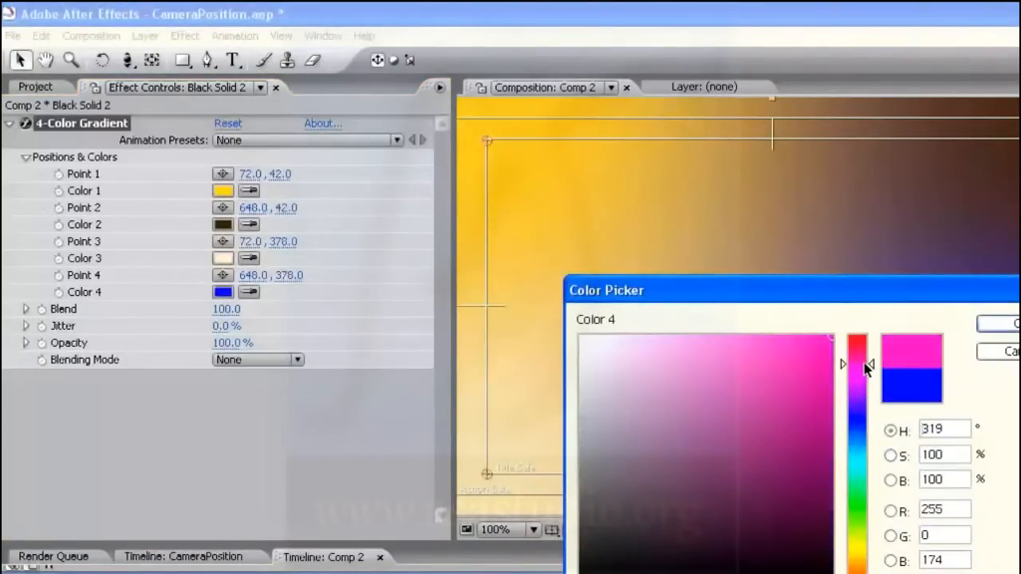
mouse_move(823, 342)
mouse_down()
mouse_move(834, 518)
mouse_move(831, 476)
mouse_up()
key(Return)
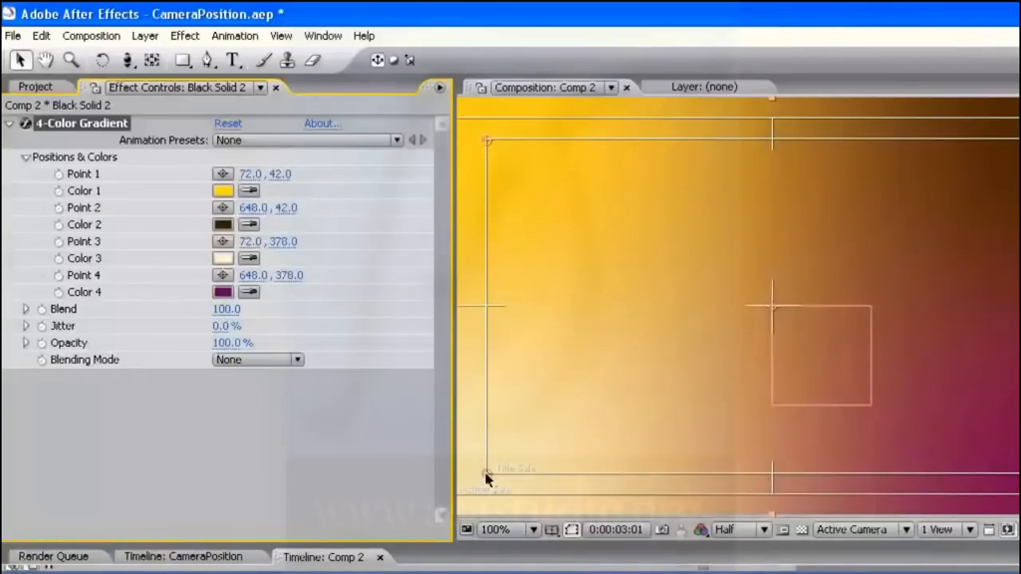
Step: Reposition the gradient points: Point 1 to about 117, 48, Point 2 to 199, 300, Point 3 to 481, 158 and Point 4 to 615, 297
drag(486, 477, 786, 314)
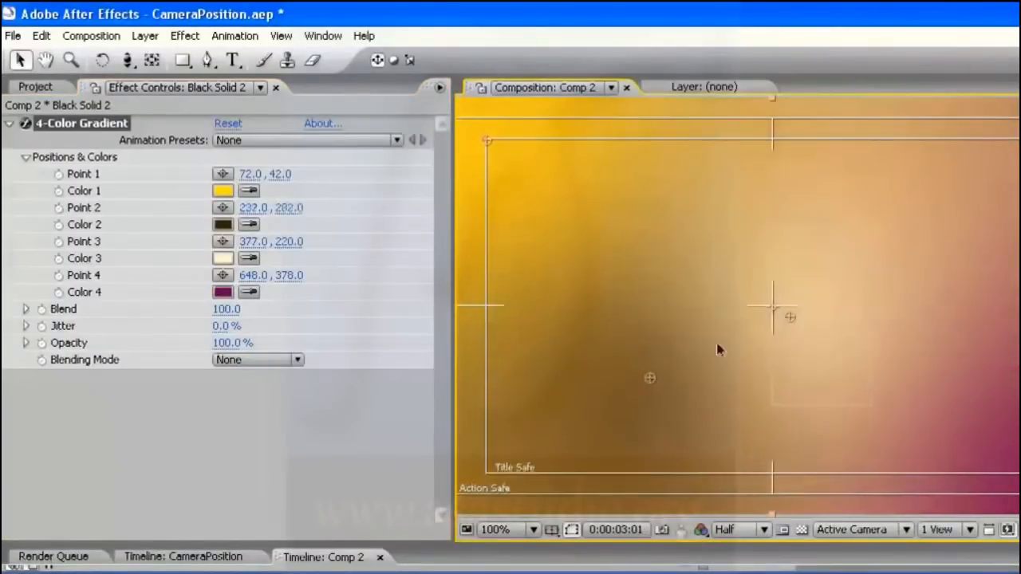
drag(790, 317, 892, 258)
drag(648, 380, 613, 397)
drag(1020, 474, 1020, 394)
drag(488, 142, 532, 148)
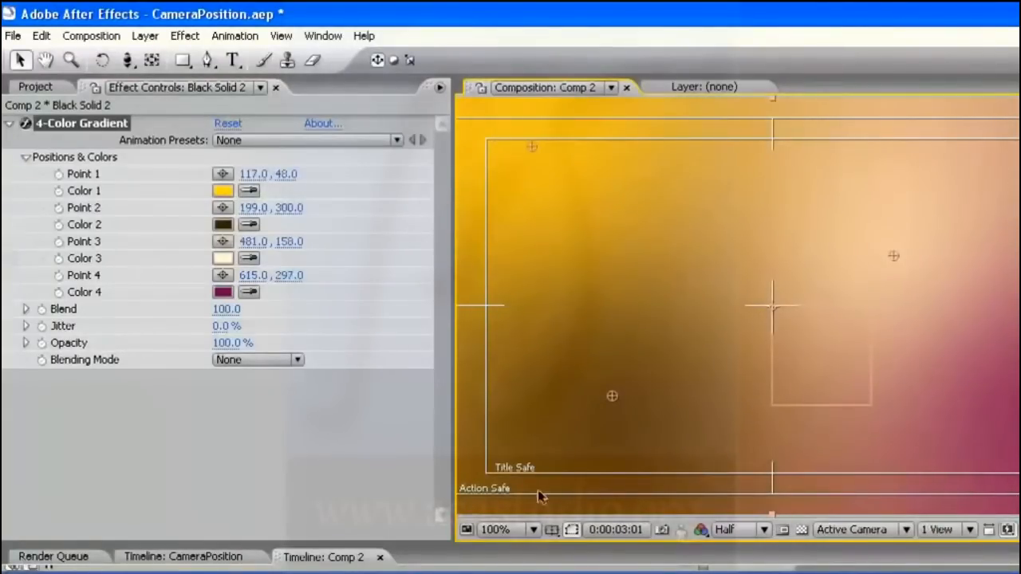
Step: Move the Black Solid 2 gradient layer beneath all other layers in Comp 2
drag(417, 545, 423, 389)
drag(182, 476, 184, 552)
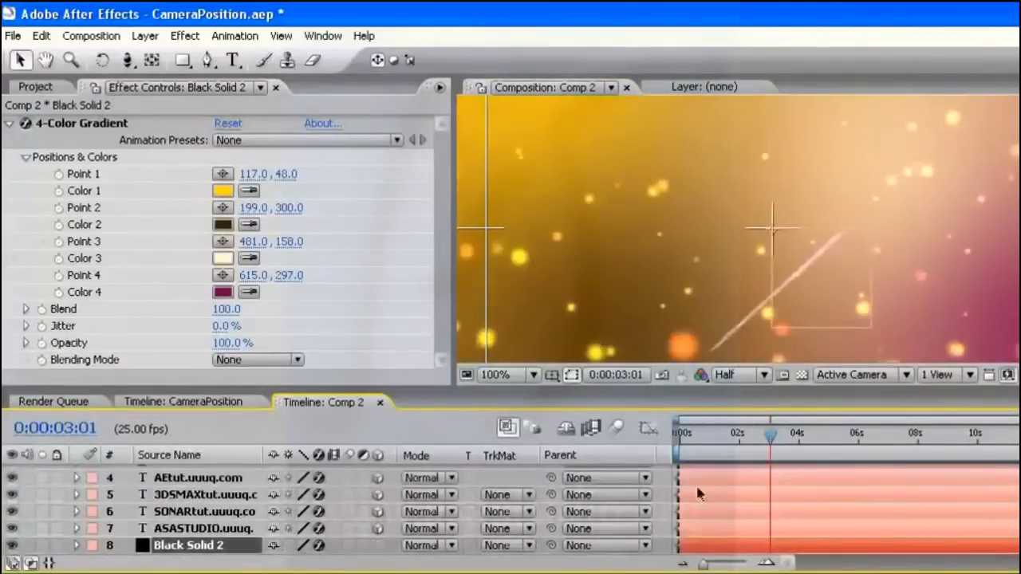
scroll(478, 510, up, 2)
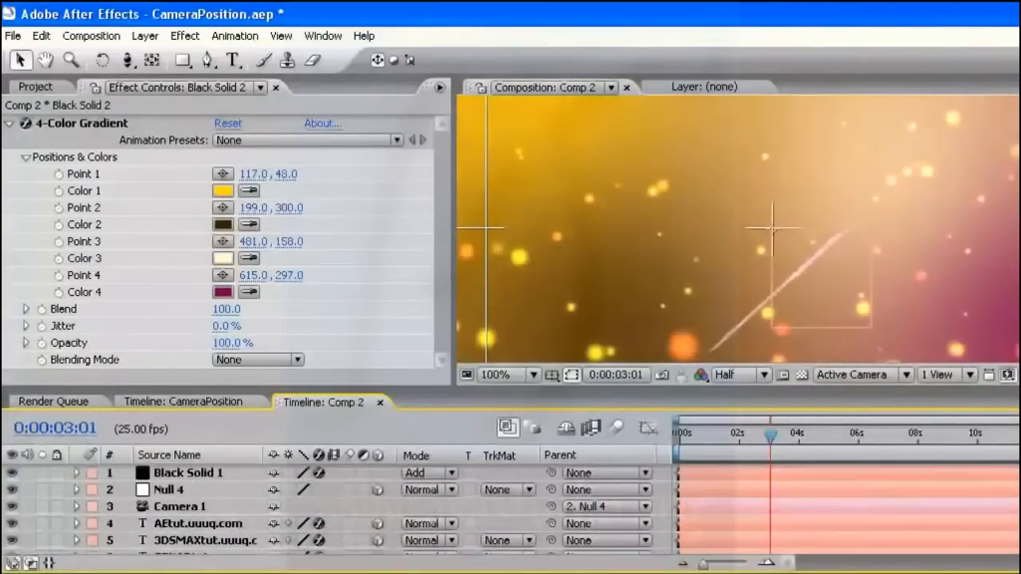
Step: Set the blending mode of the Black Solid 1 particle layer to Soft Light
click(177, 473)
click(449, 474)
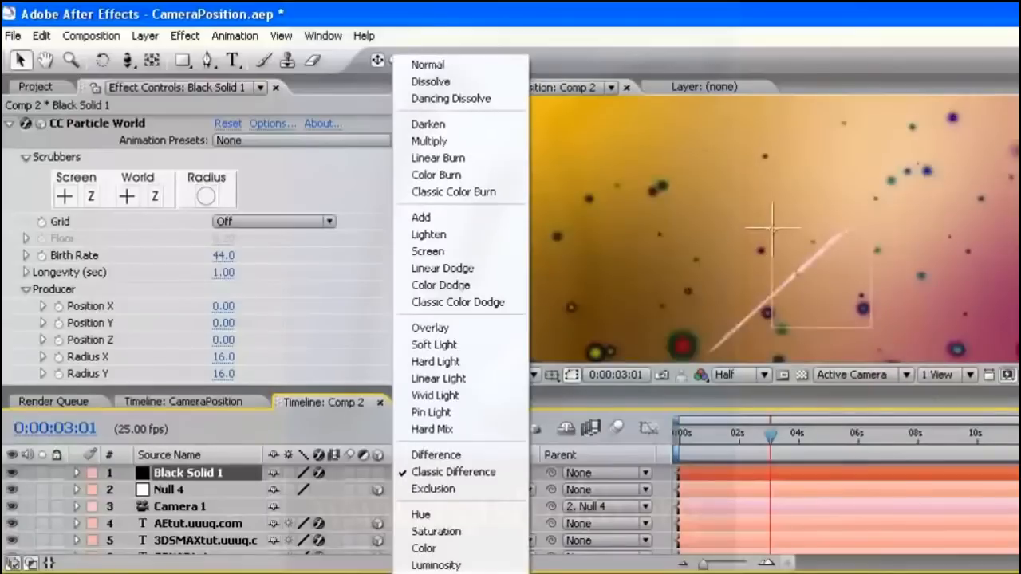
click(464, 345)
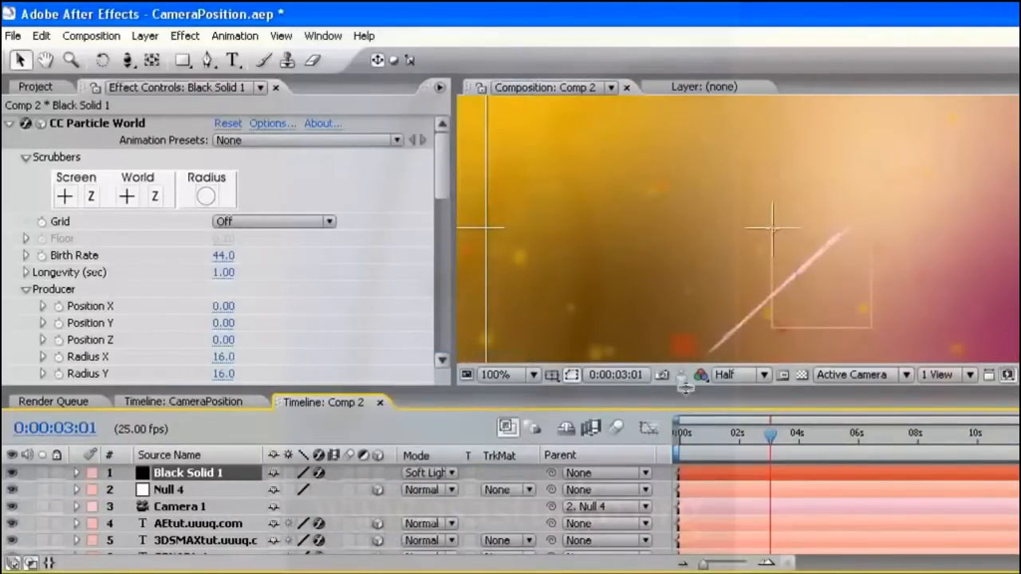
Step: Create an adjustment layer above all layers and add an elliptical mask that fills it
drag(685, 386, 723, 314)
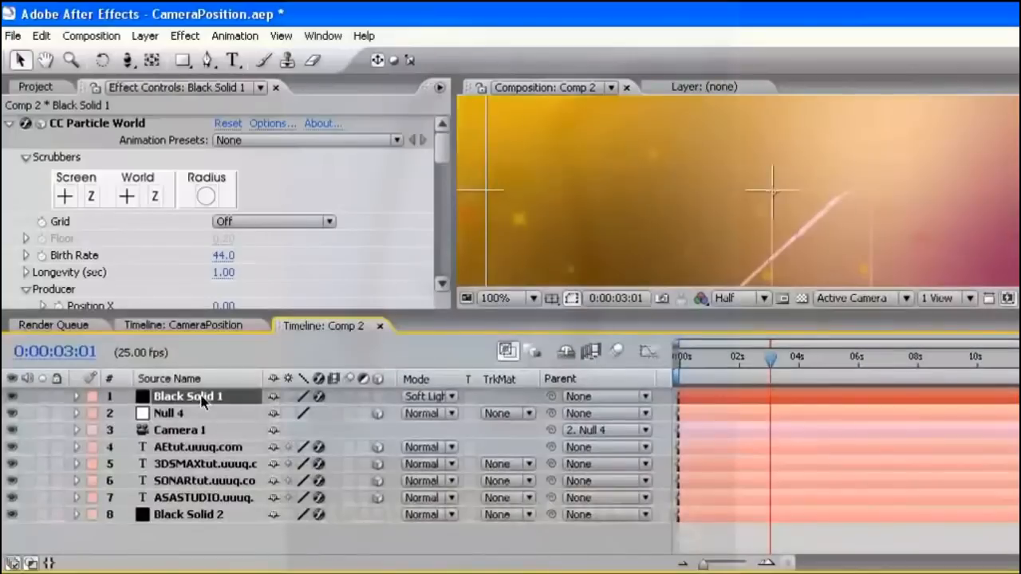
click(185, 36)
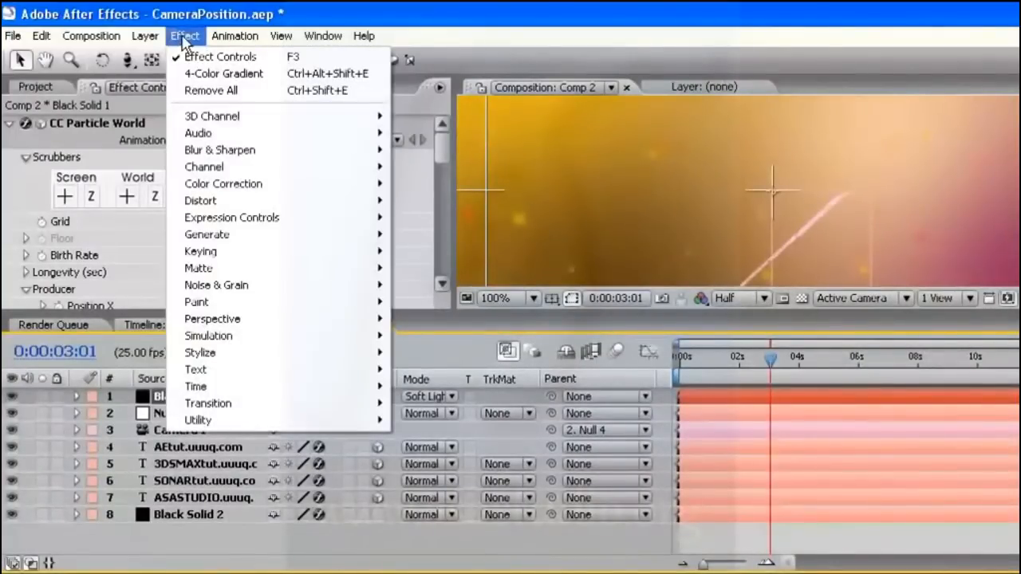
mouse_move(145, 36)
mouse_move(156, 59)
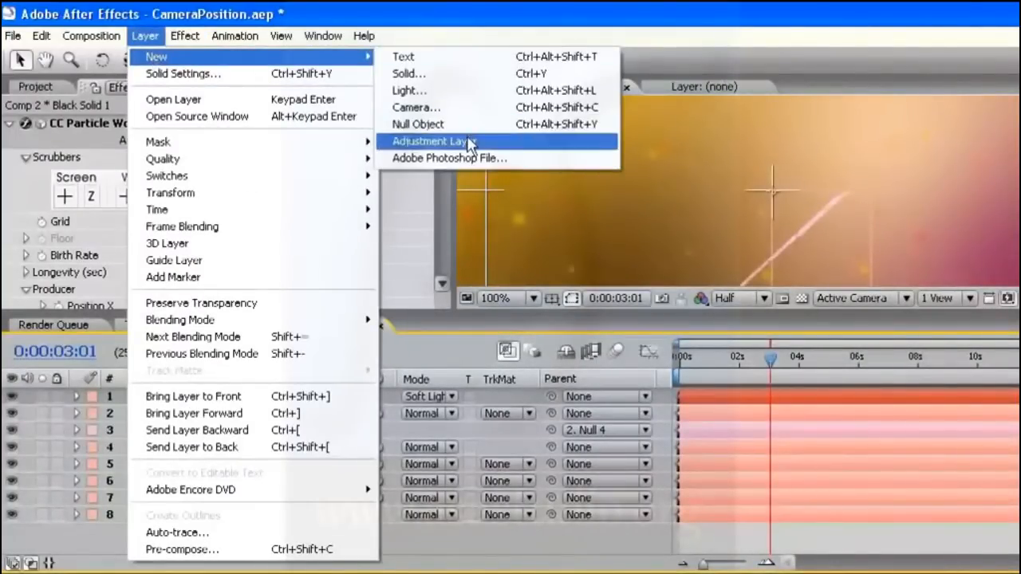
click(434, 141)
drag(180, 61, 239, 85)
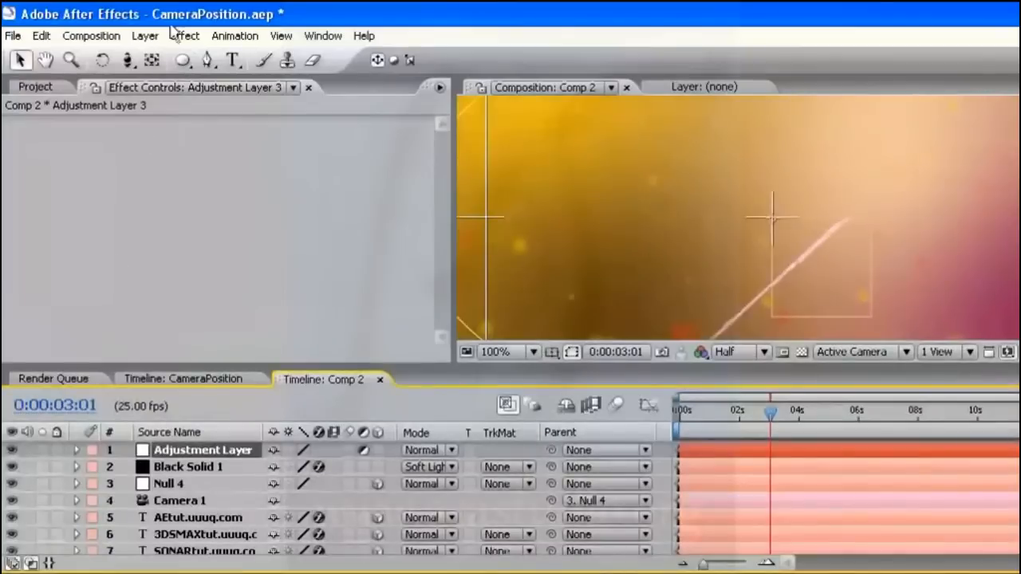
Step: Apply the Curves color correction effect to the adjustment layer
click(185, 36)
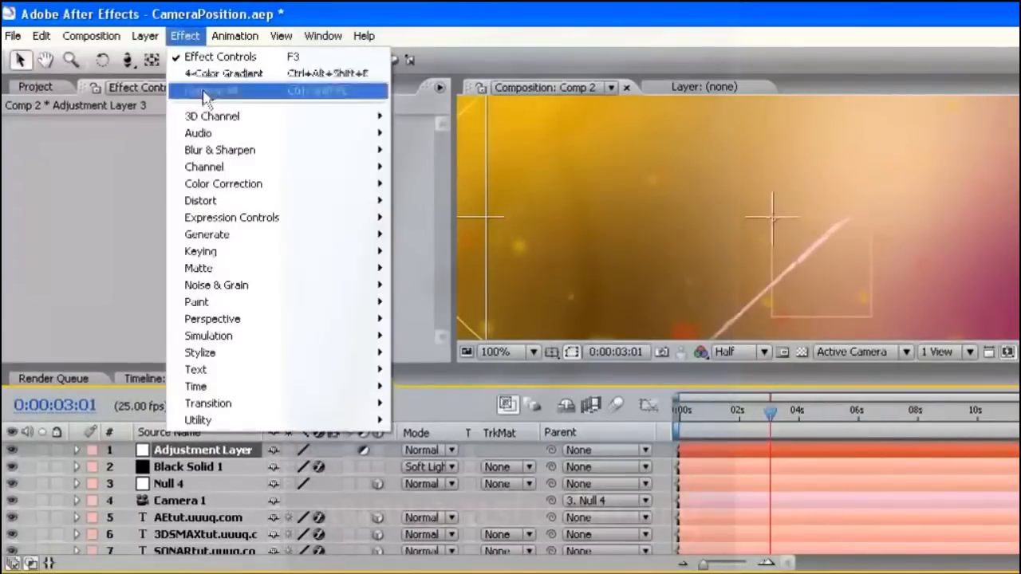
mouse_move(216, 241)
mouse_move(224, 187)
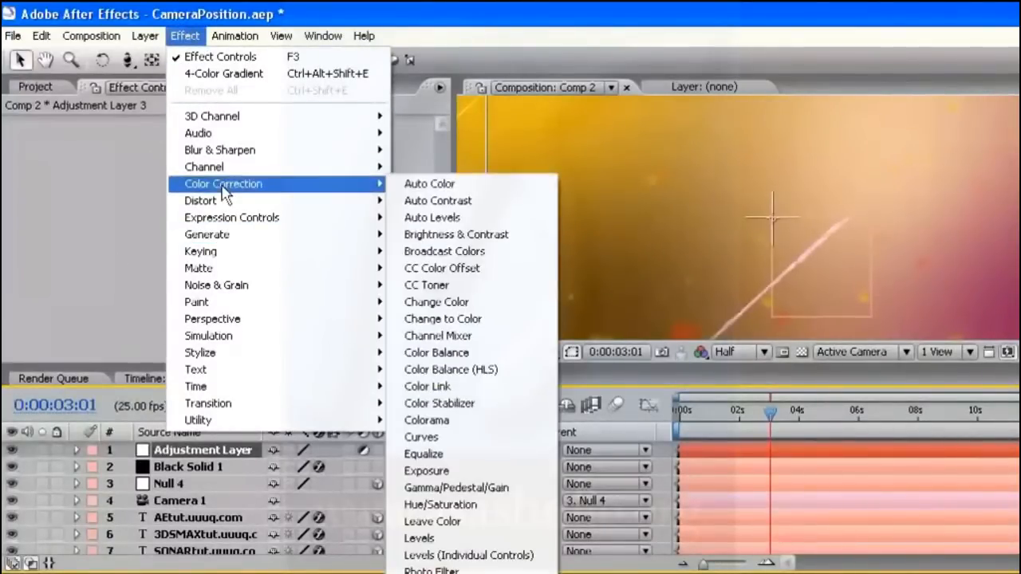
click(483, 445)
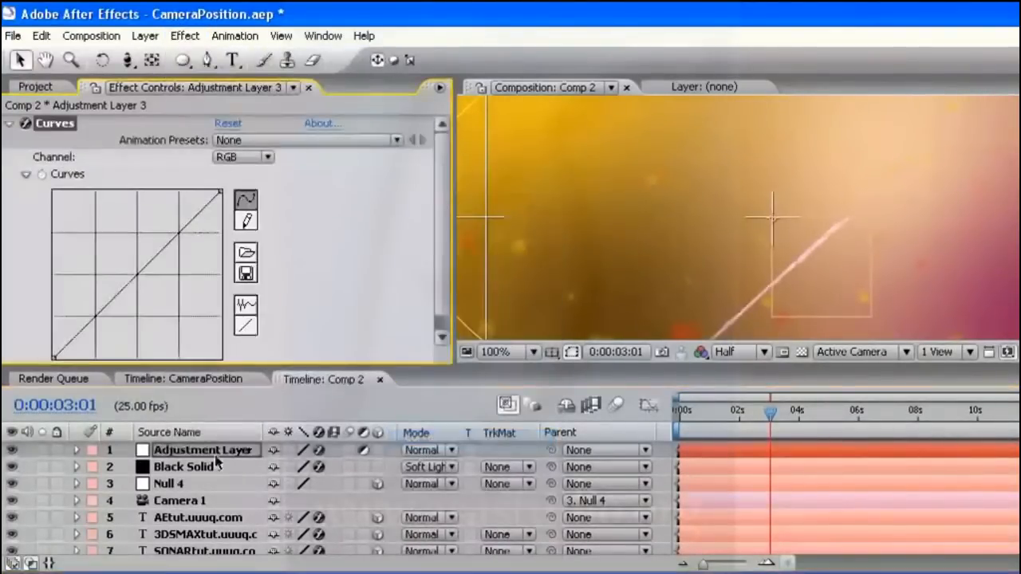
Step: Set the adjustment layer's mask to Subtract and its mask feather to about 142 pixels
key(m)
click(300, 467)
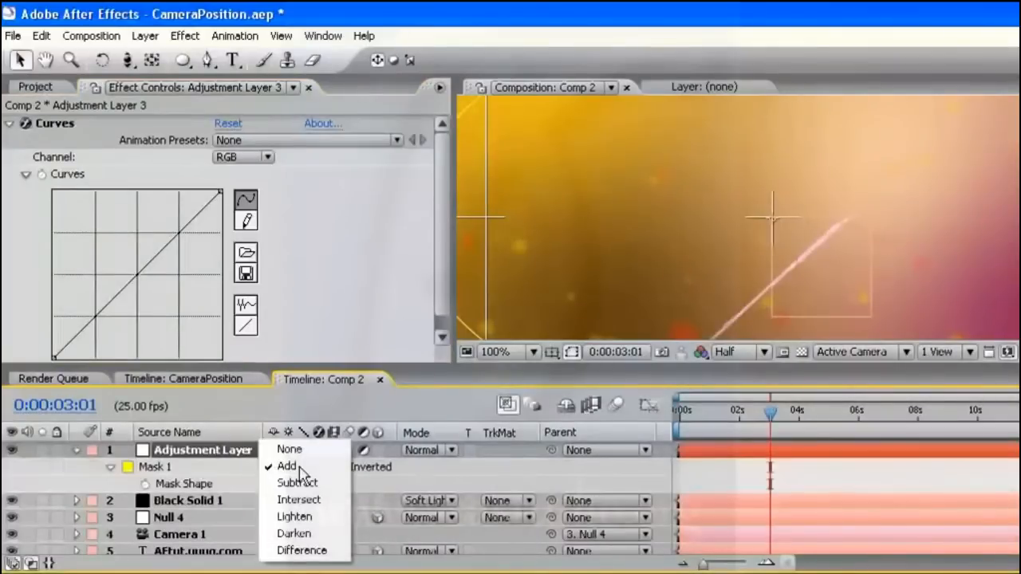
click(307, 479)
key(m)
key(m)
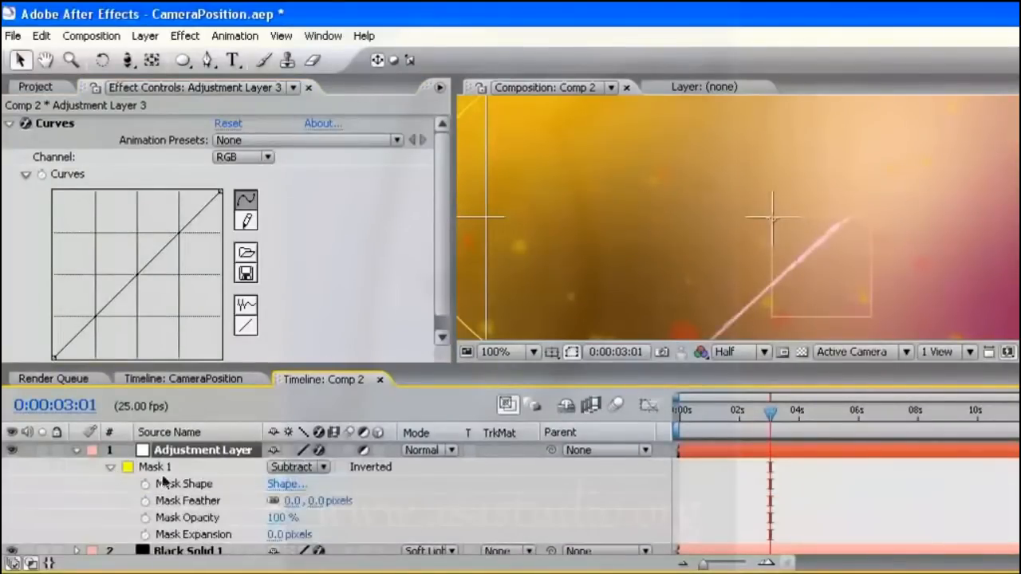
drag(319, 502, 432, 503)
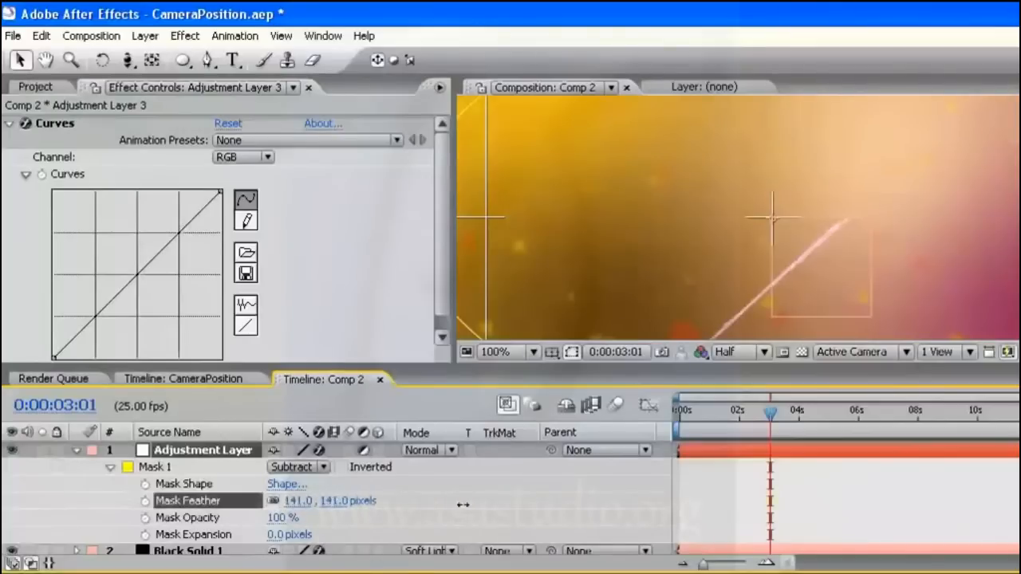
Step: Bend the adjustment layer's RGB curve strongly downward to darken the frame's edges into a vignette
drag(160, 253, 195, 252)
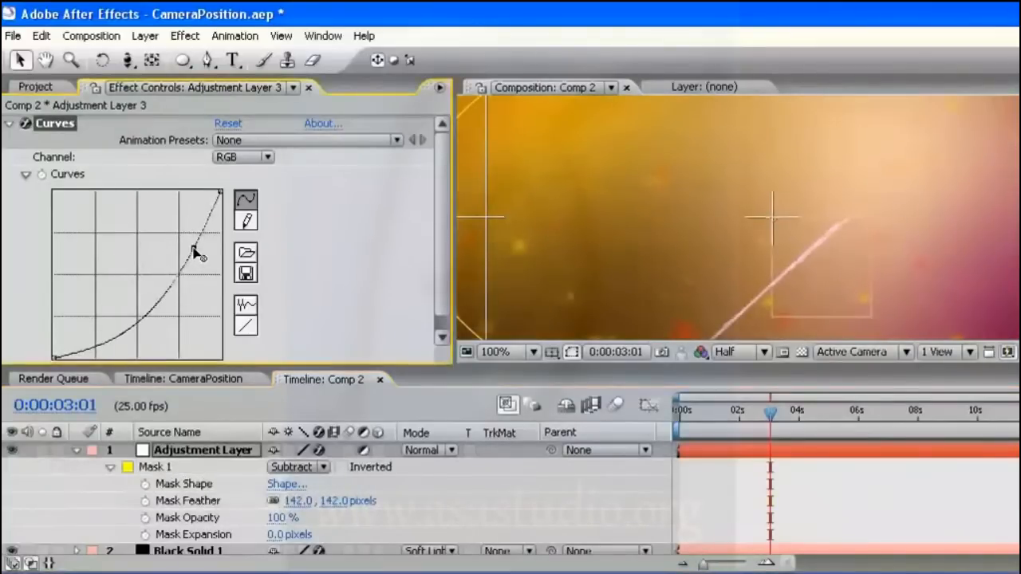
drag(624, 369, 590, 528)
drag(455, 355, 245, 347)
drag(194, 254, 204, 252)
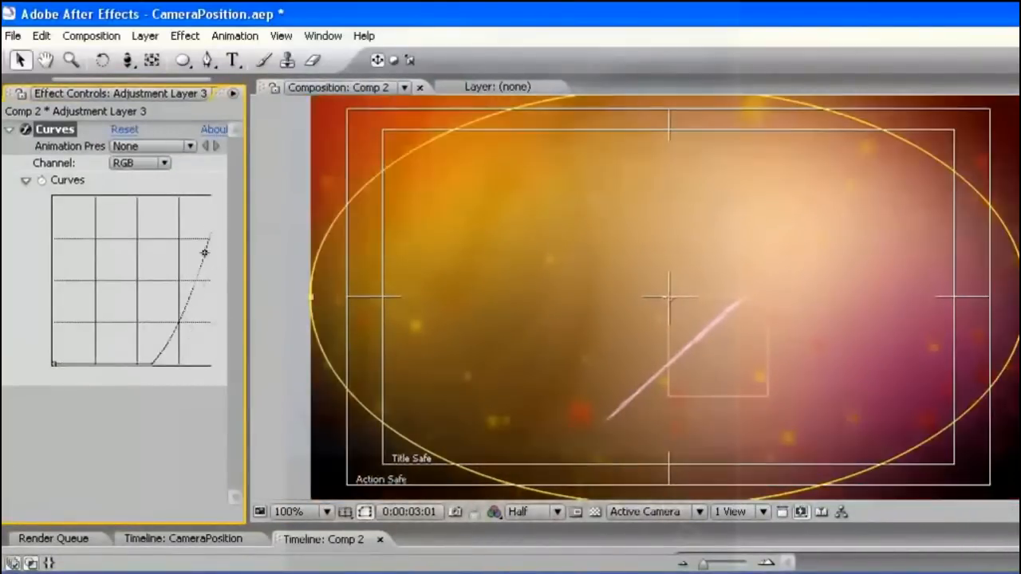
Step: Pull down the lower part of the adjustment layer's RGB curve to darken the image, and preview the animation
mouse_move(173, 332)
mouse_down()
mouse_move(164, 338)
mouse_move(162, 325)
mouse_up()
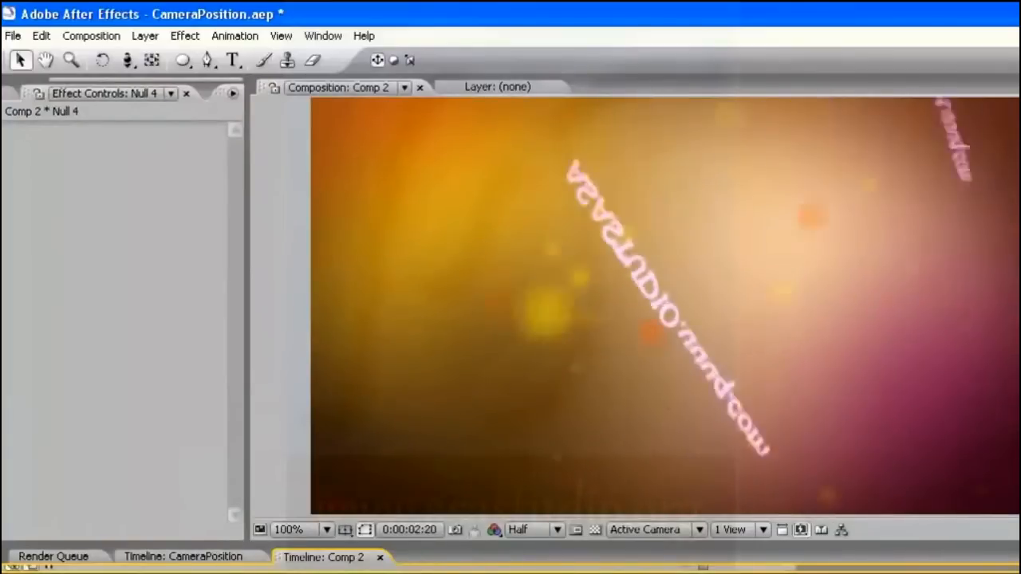
key(space)
Step: Enable motion blur for the composition and for the four text layers, with Null 4's properties collapsed
drag(563, 545, 594, 182)
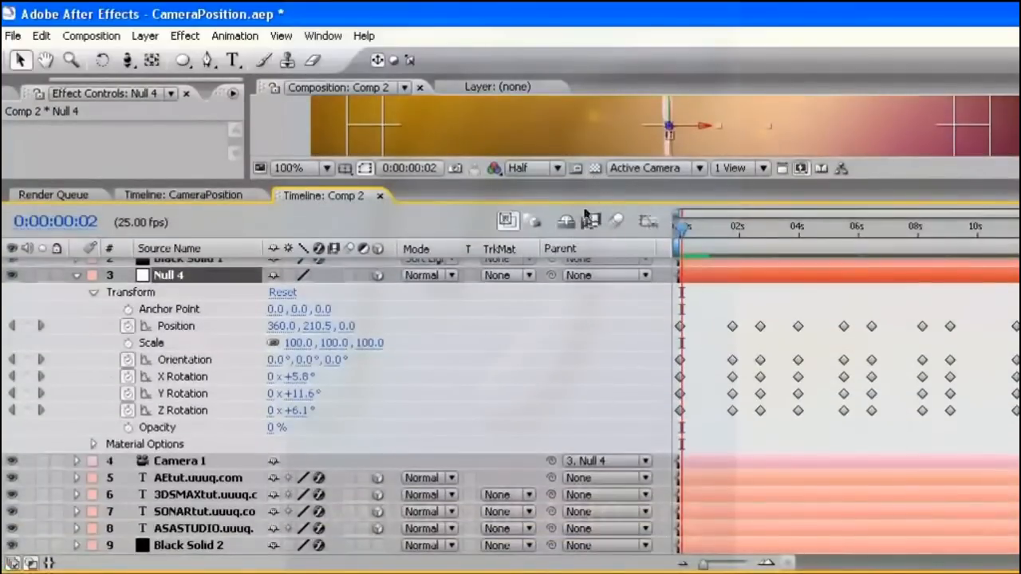
click(615, 224)
click(77, 276)
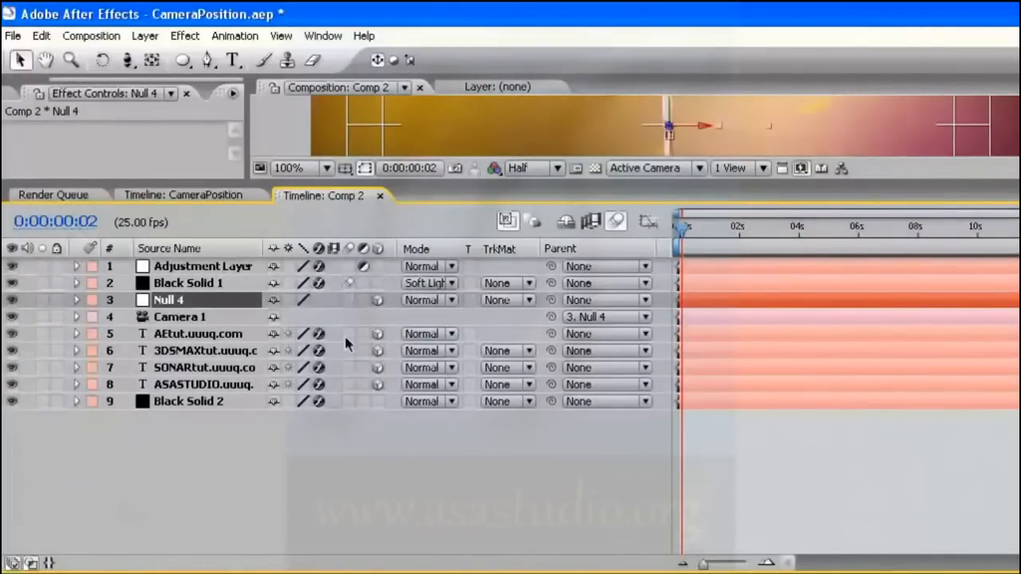
drag(344, 334, 347, 388)
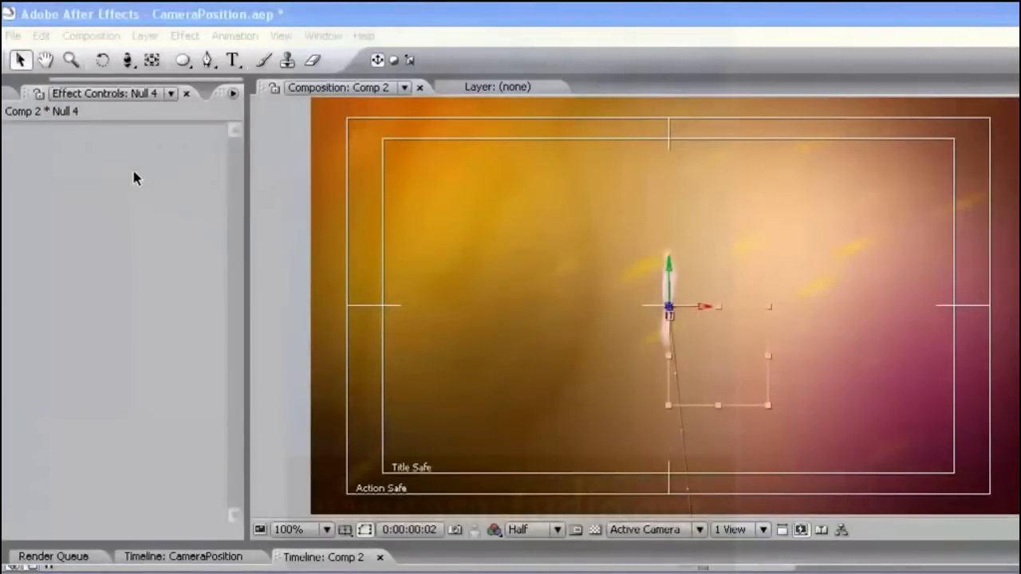
Step: At 0:00:01:23, dolly the camera in along Z until the ASASTUDIO.uuuq.com text spans the title-safe width
click(126, 59)
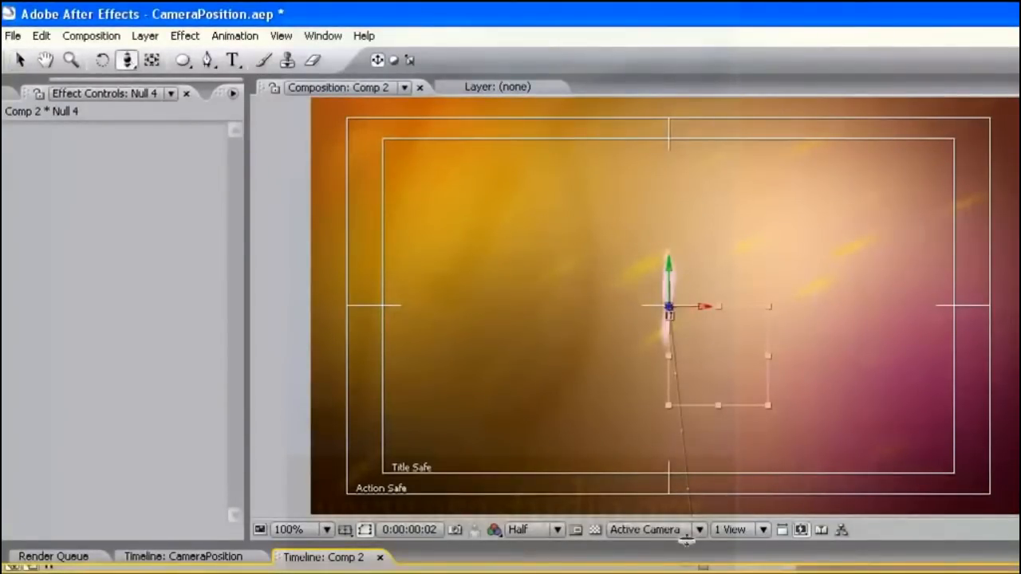
drag(686, 541, 691, 456)
click(720, 506)
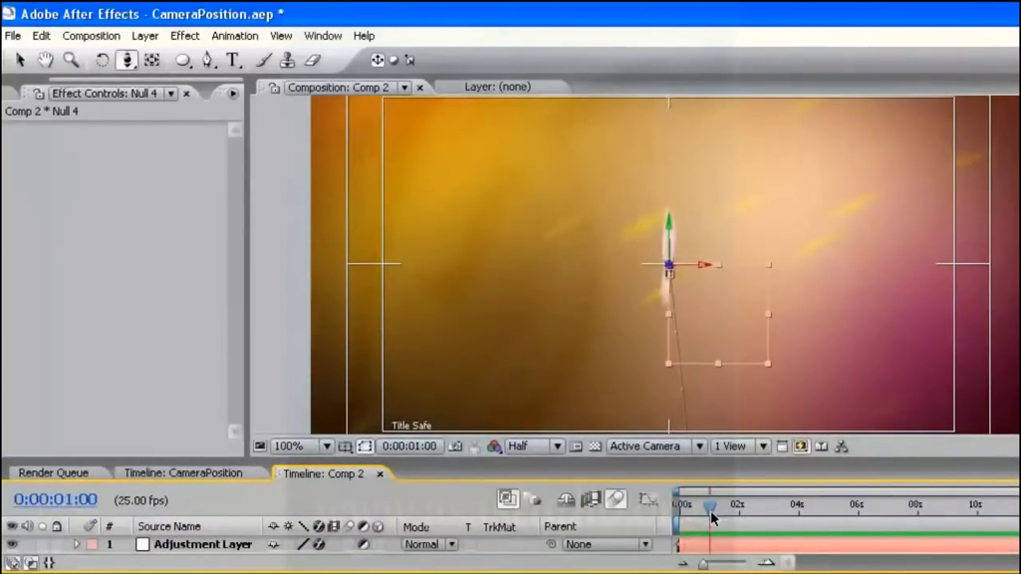
drag(691, 459, 691, 395)
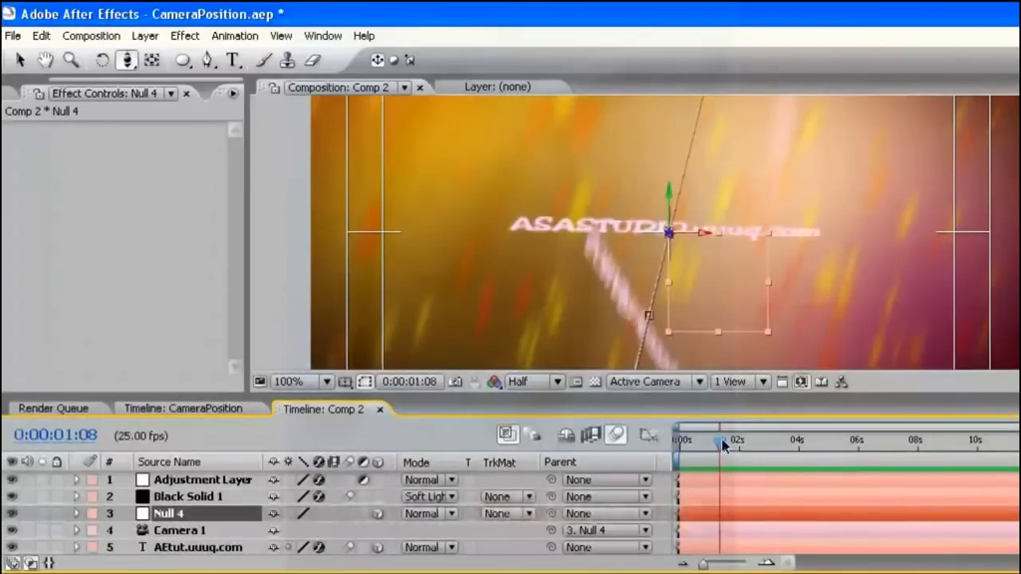
drag(723, 445, 737, 441)
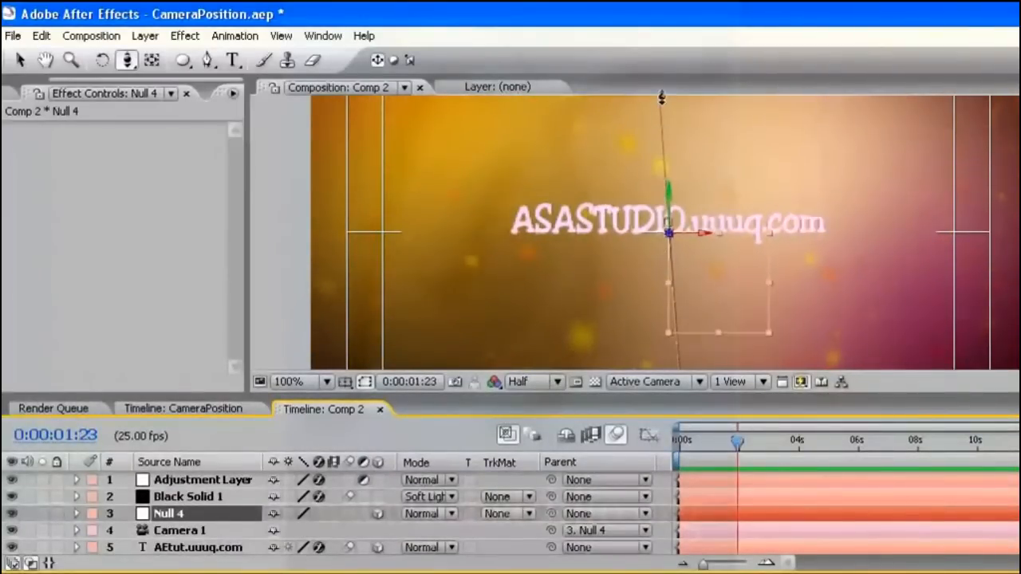
drag(620, 292, 619, 216)
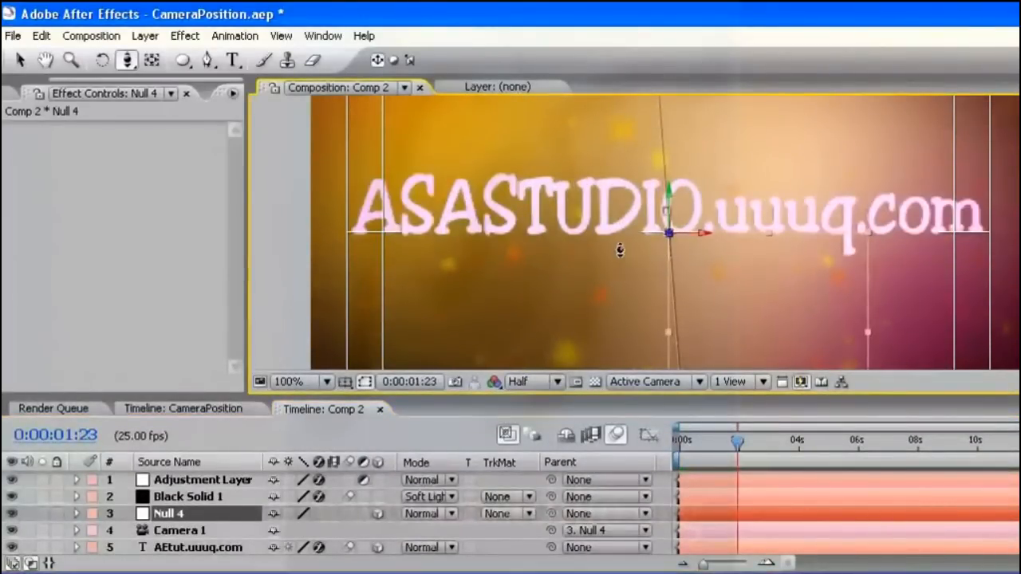
drag(620, 251, 622, 284)
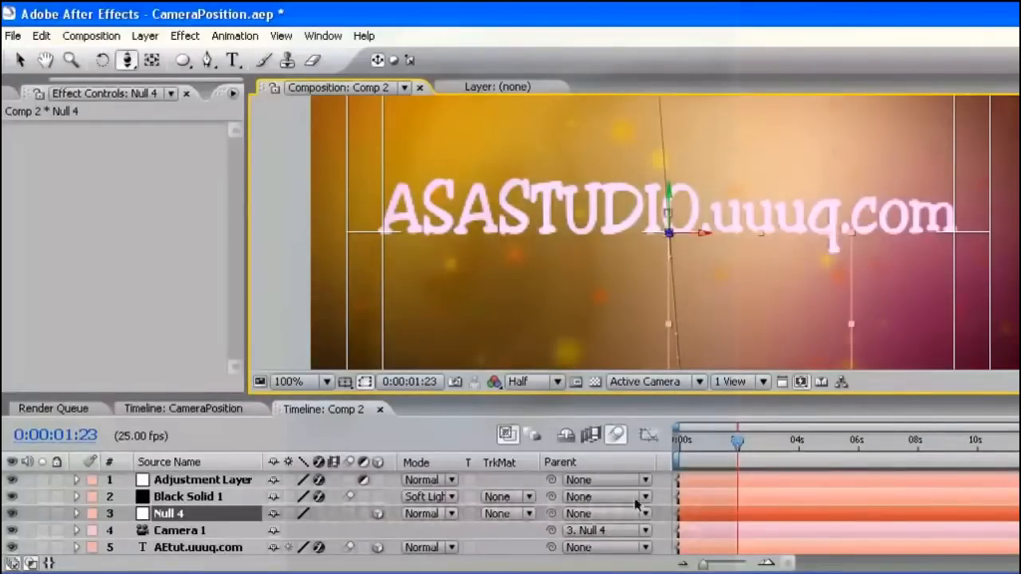
Step: Reveal Null 4's Position and set its Z value to about -2793 at 0:00:13:12
click(214, 519)
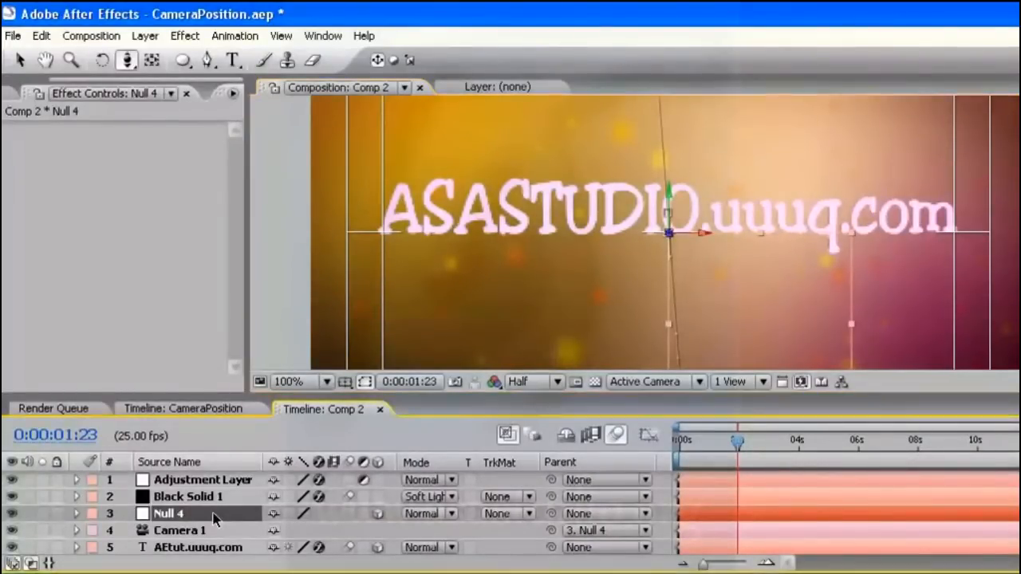
key(p)
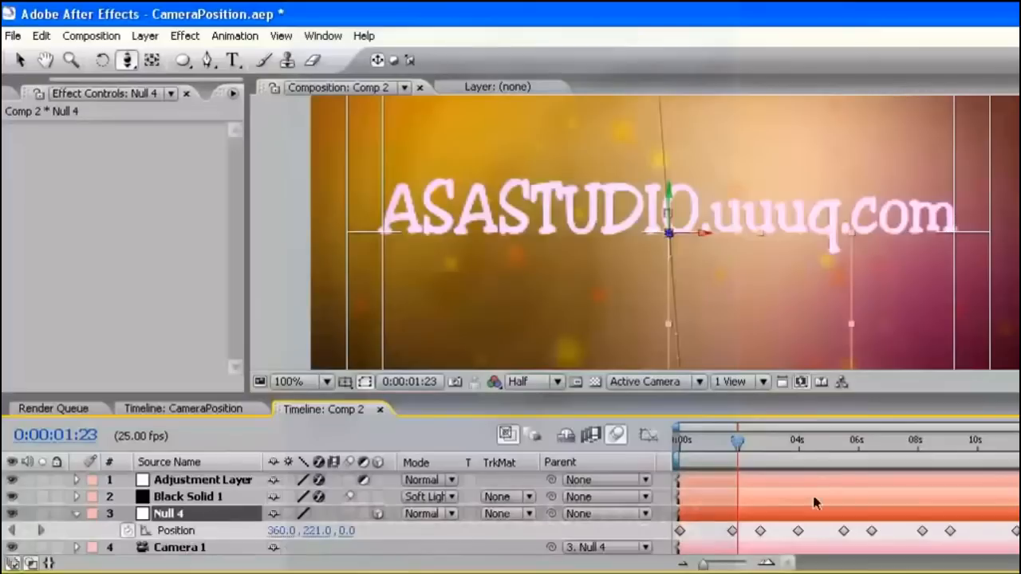
drag(737, 440, 1020, 445)
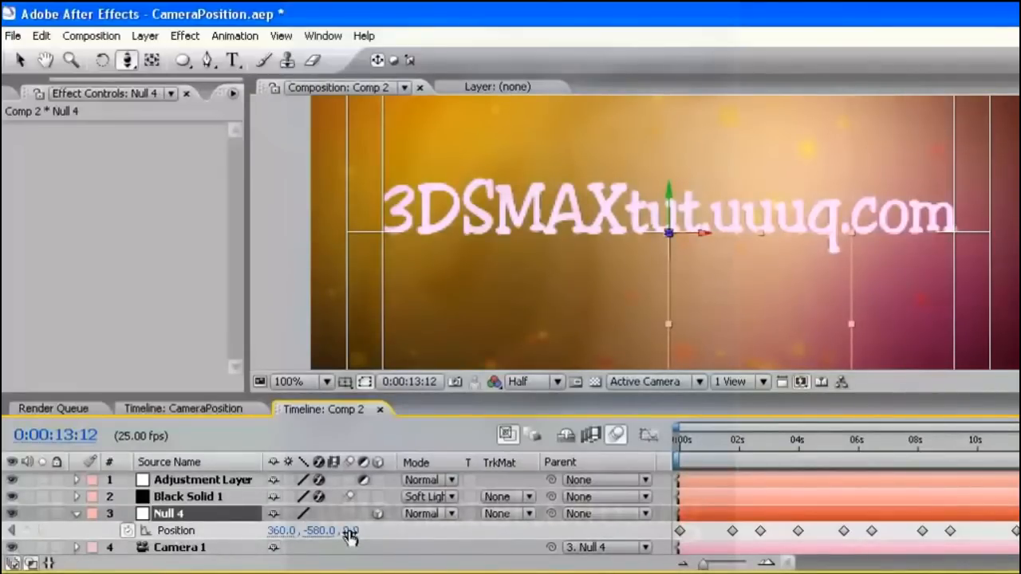
mouse_move(350, 536)
mouse_down()
mouse_move(368, 529)
mouse_move(376, 542)
mouse_move(309, 515)
mouse_move(295, 549)
mouse_move(387, 558)
mouse_move(308, 537)
mouse_move(356, 538)
mouse_move(335, 539)
mouse_up()
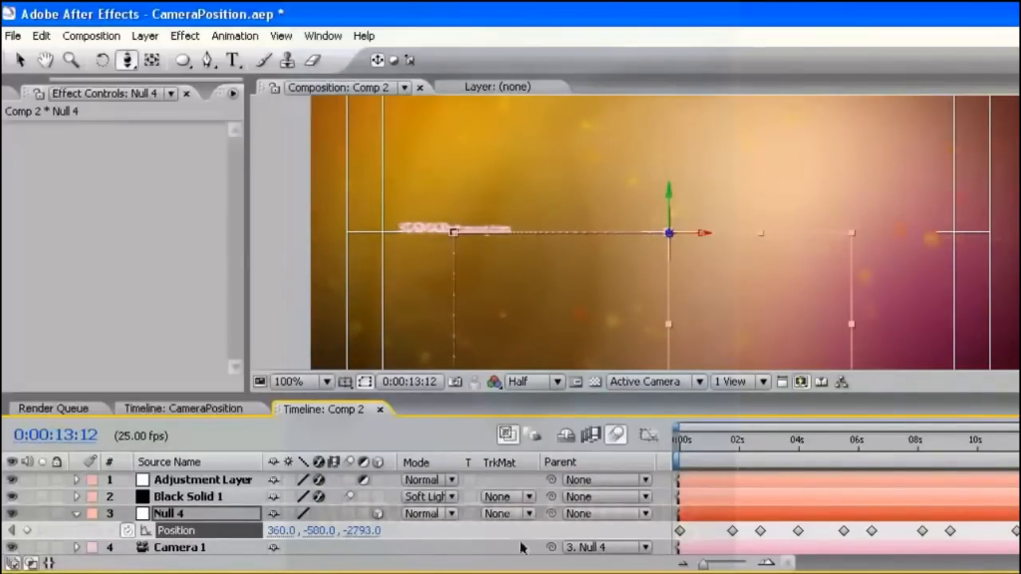
Step: Reveal Null 4's rotation properties and set the Y Rotation degrees to 0 at 0:00:13:12
click(220, 515)
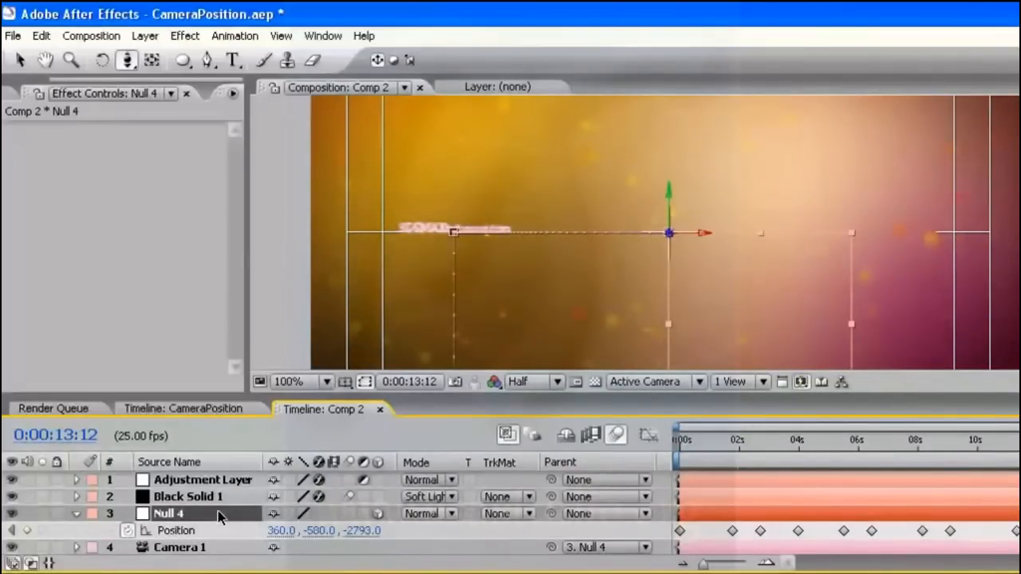
key(shift+r)
drag(638, 395, 638, 336)
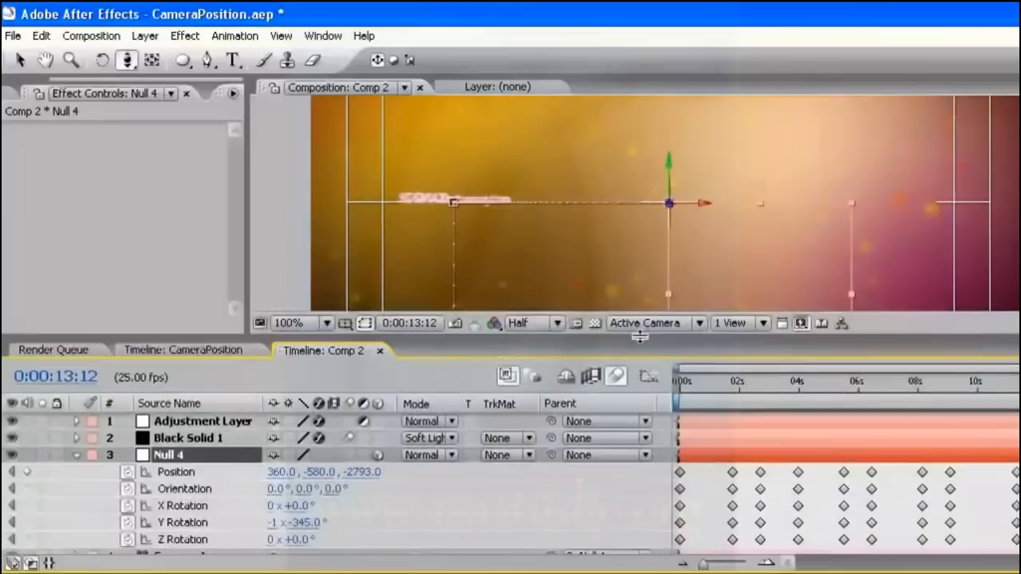
click(303, 525)
text(0)
key(Return)
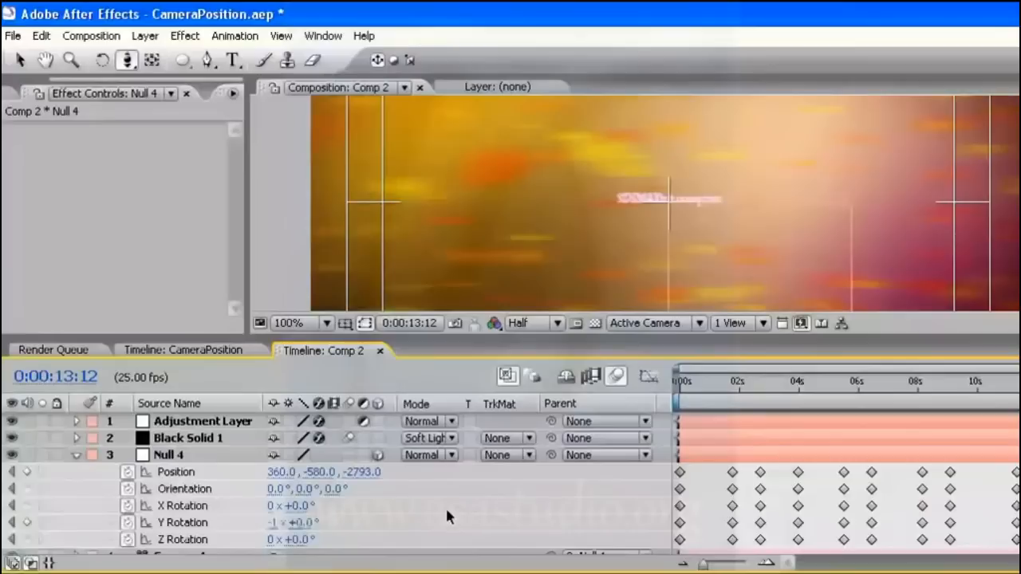
Step: Readjust the camera distance at 0:00:01:19 so the ASASTUDIO.uuuq.com text spans the title-safe width
key(Page_Up)
drag(1020, 383, 1020, 383)
drag(901, 343, 903, 472)
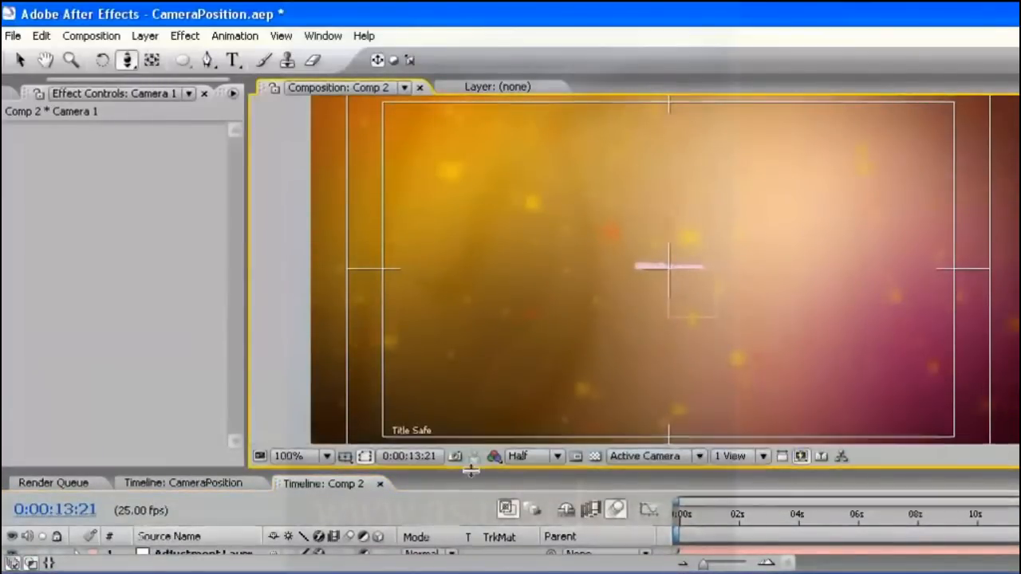
drag(467, 469, 479, 313)
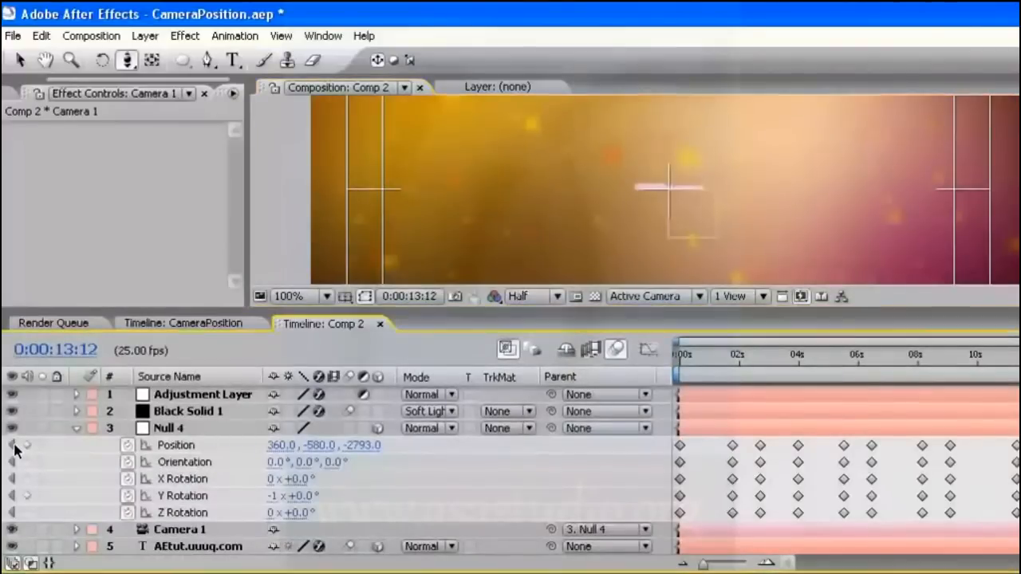
drag(735, 356, 732, 357)
drag(673, 207, 702, 221)
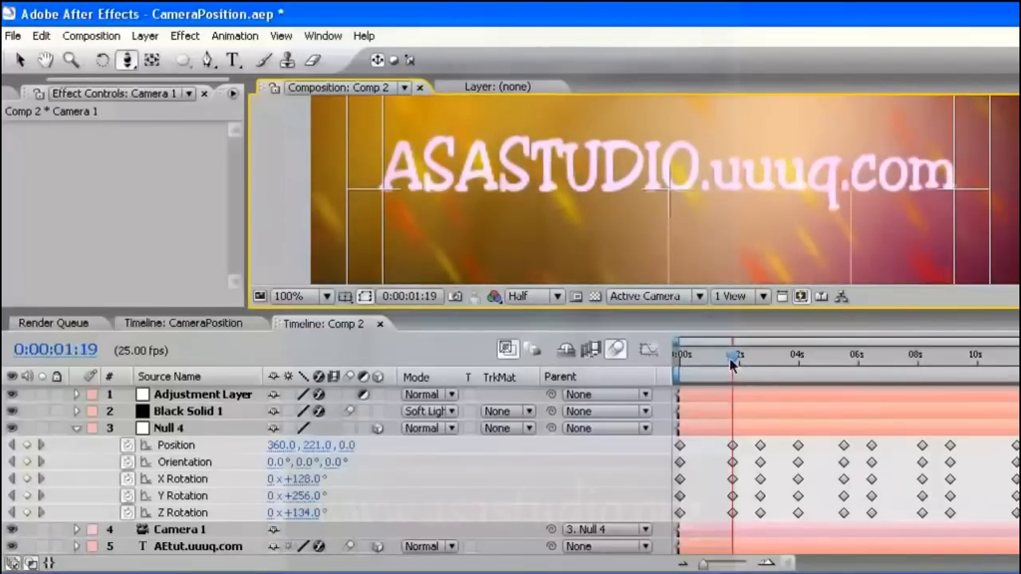
Step: Review the closing camera move frame by frame from 0:00:12:02 to 0:00:12:14
drag(733, 363, 1020, 358)
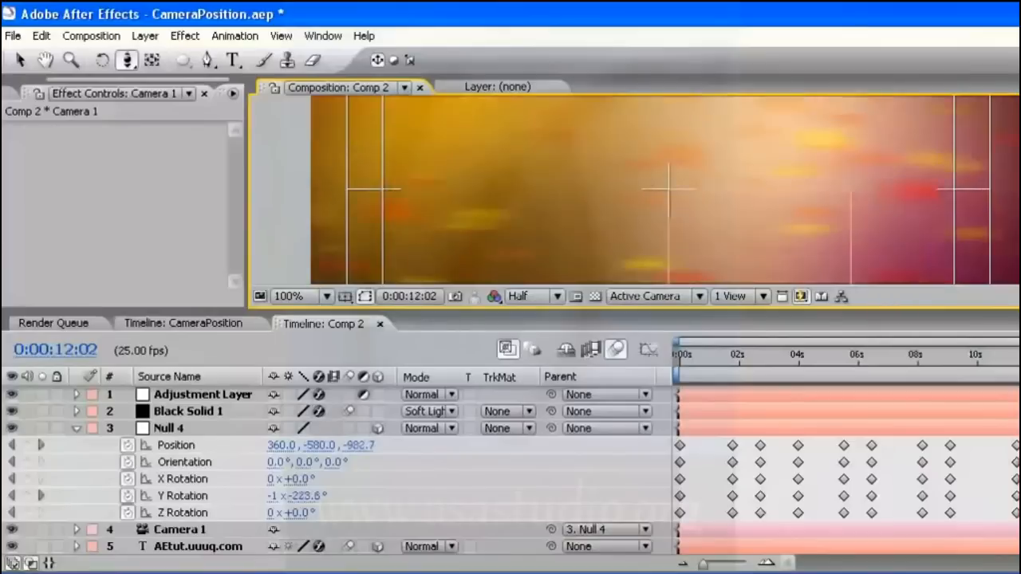
key(Page_Down)
key(Page_Down)
key(Page_Down)
key(Page_Down)
key(Page_Down)
key(Page_Down)
key(Page_Down)
key(Page_Down)
key(Page_Down)
key(Page_Down)
key(Page_Down)
key(Page_Down)
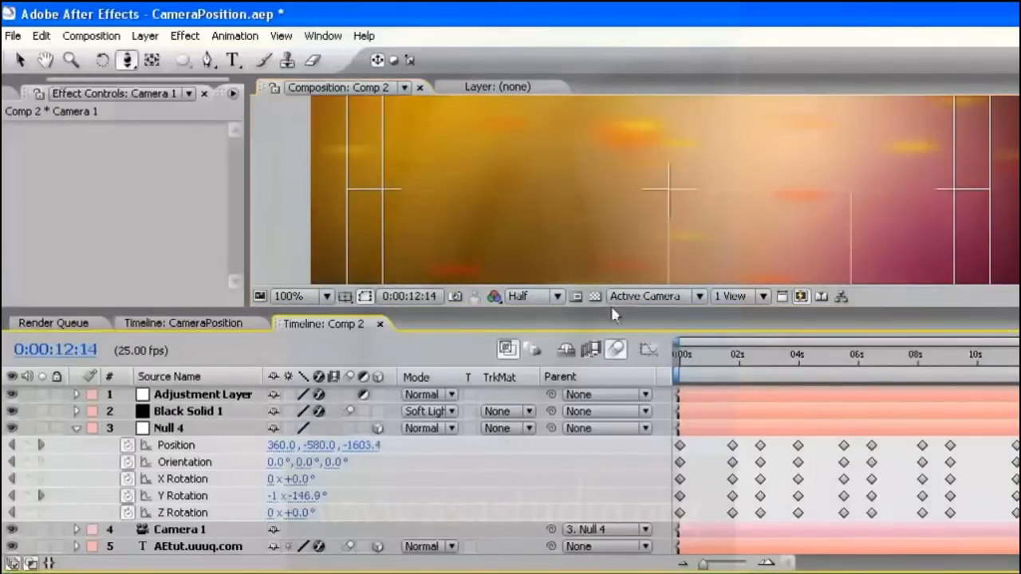
drag(613, 312, 639, 557)
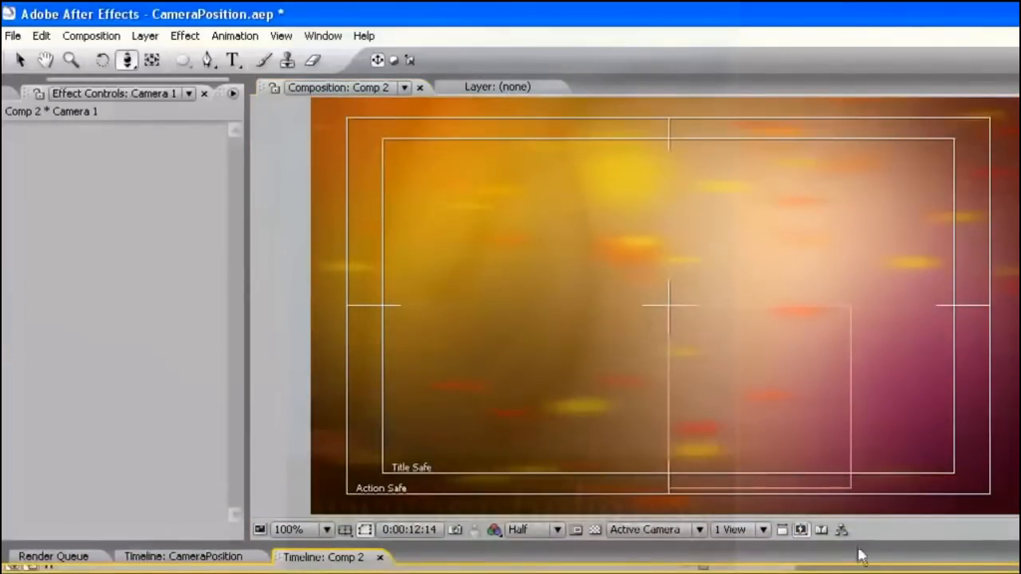
Step: At 0:00:10:23, start keyframing the Shatter effect's Force 1 Radius on the AEtut.uuuq.com text layer
drag(860, 552, 861, 476)
drag(765, 481, 769, 281)
click(1007, 342)
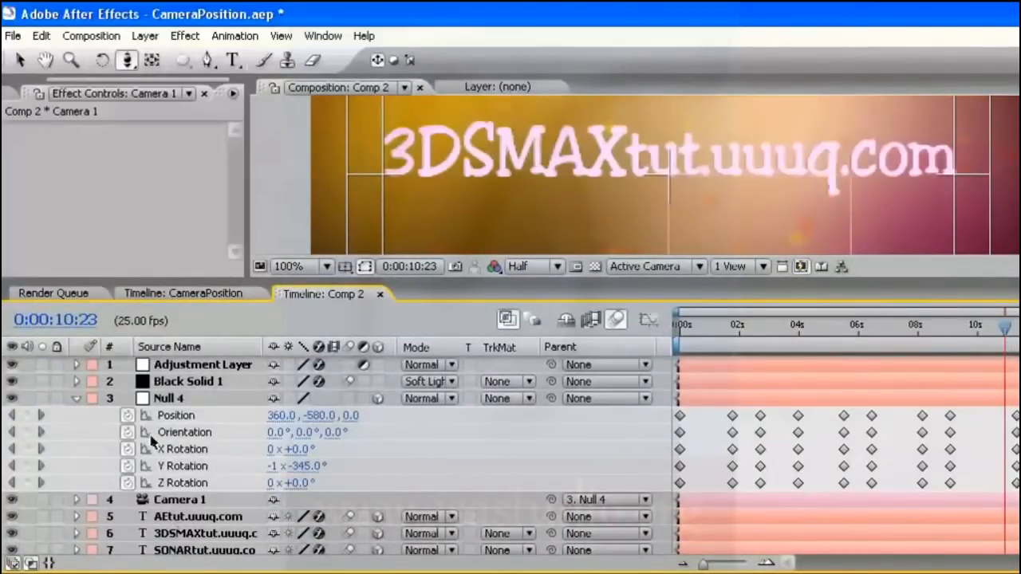
click(192, 516)
scroll(192, 479, down, 1)
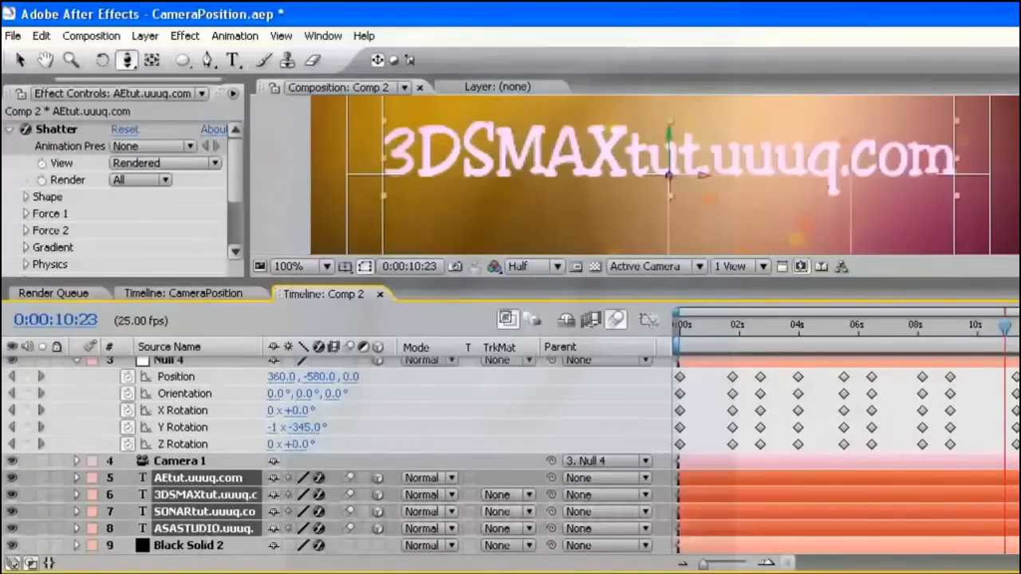
scroll(201, 478, up, 2)
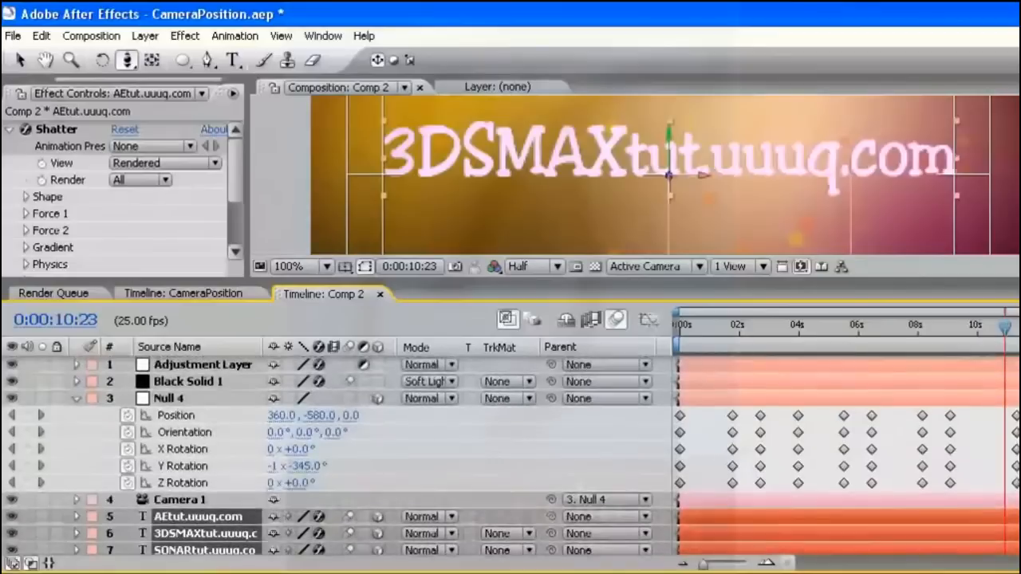
click(27, 214)
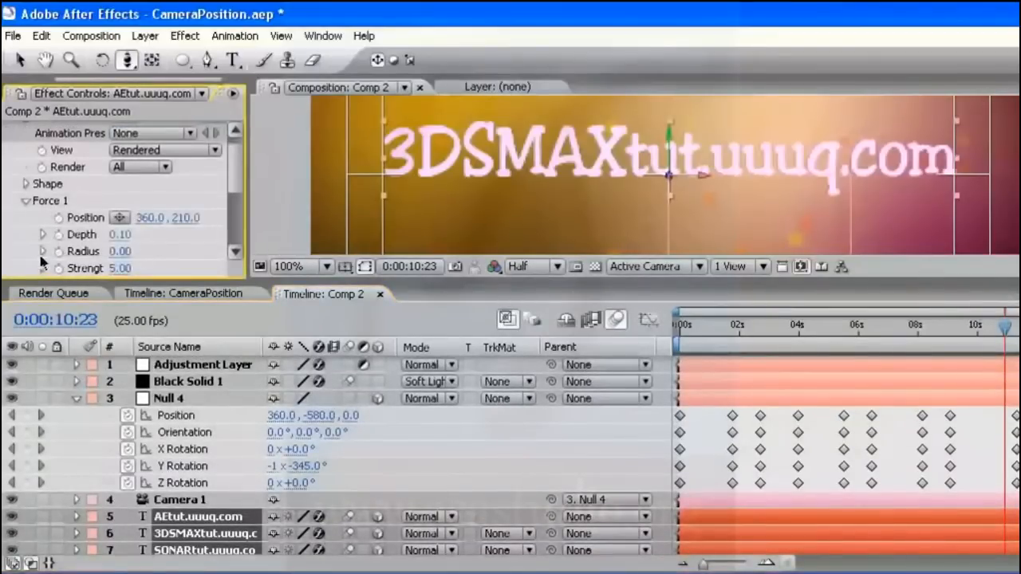
click(59, 252)
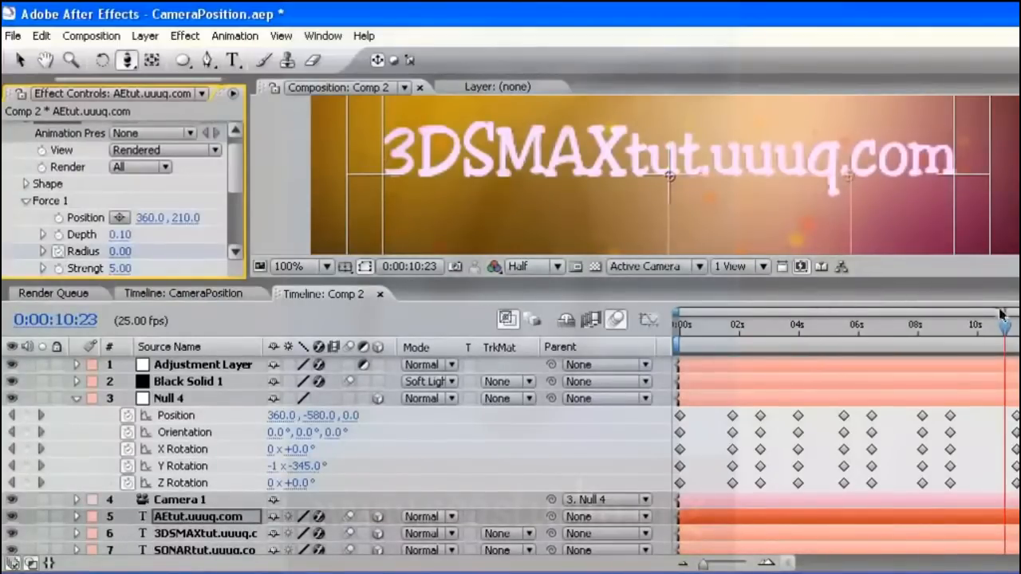
Step: At 0:00:11:09, set the AEtut.uuuq.com layer's Force 1 Radius to 1
drag(1007, 337, 1013, 335)
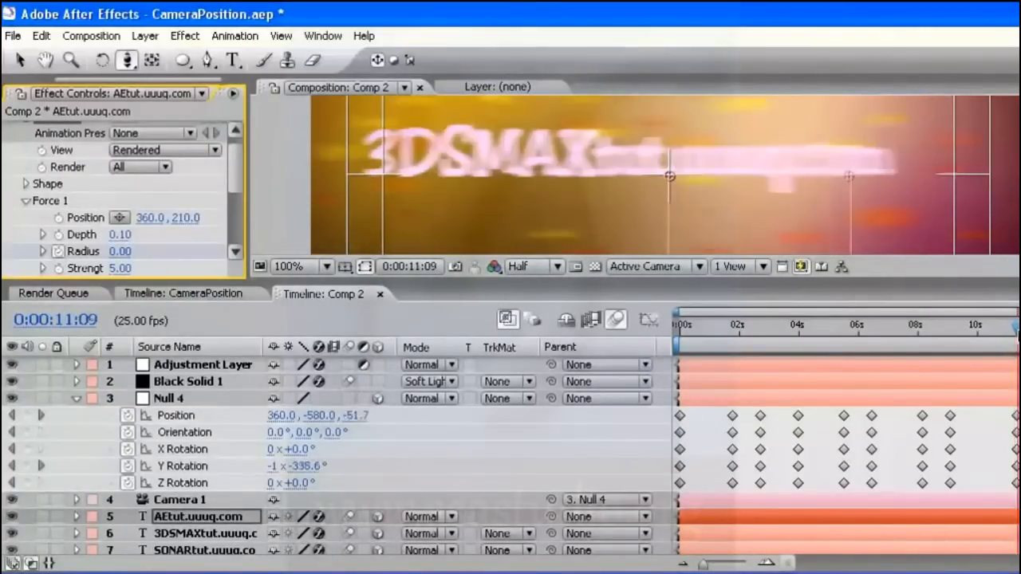
click(120, 252)
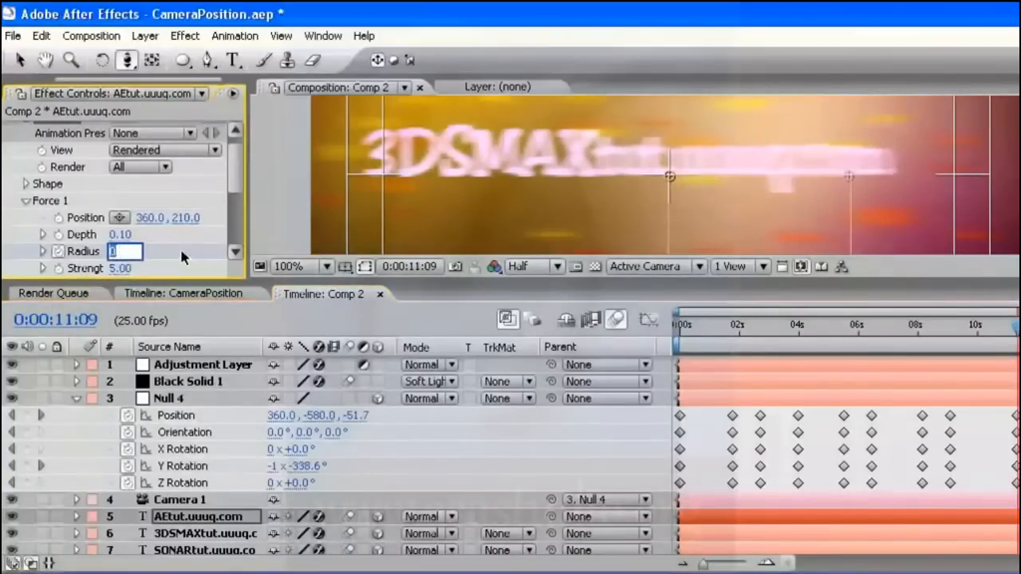
text(1)
key(Return)
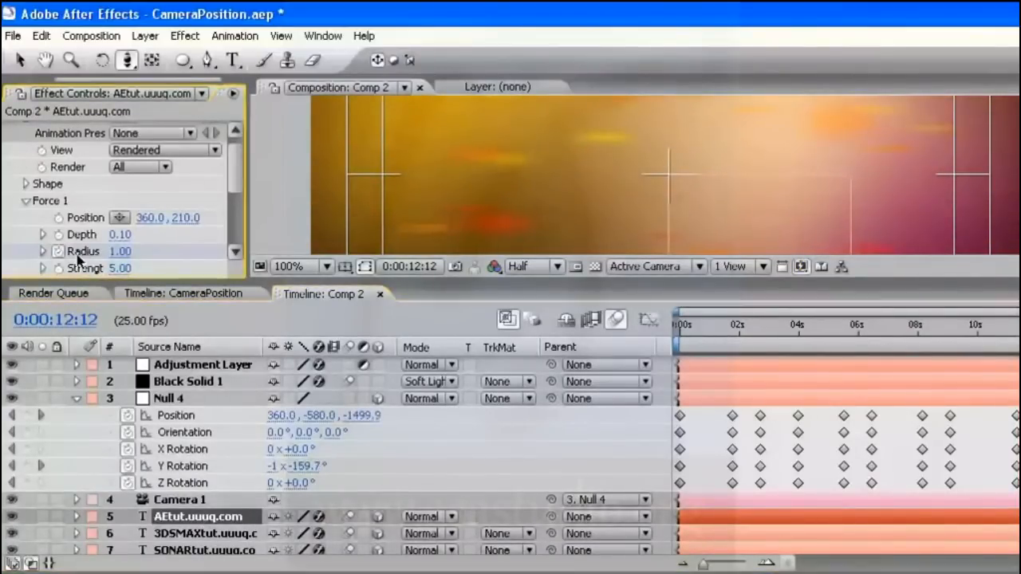
Step: Reveal Shatter's Force 1 properties on the AEtut.uuuq.com layer, return to 0:00:10:23 and select the Radius keyframes
click(181, 520)
key(e)
click(111, 533)
scroll(144, 463, down, 4)
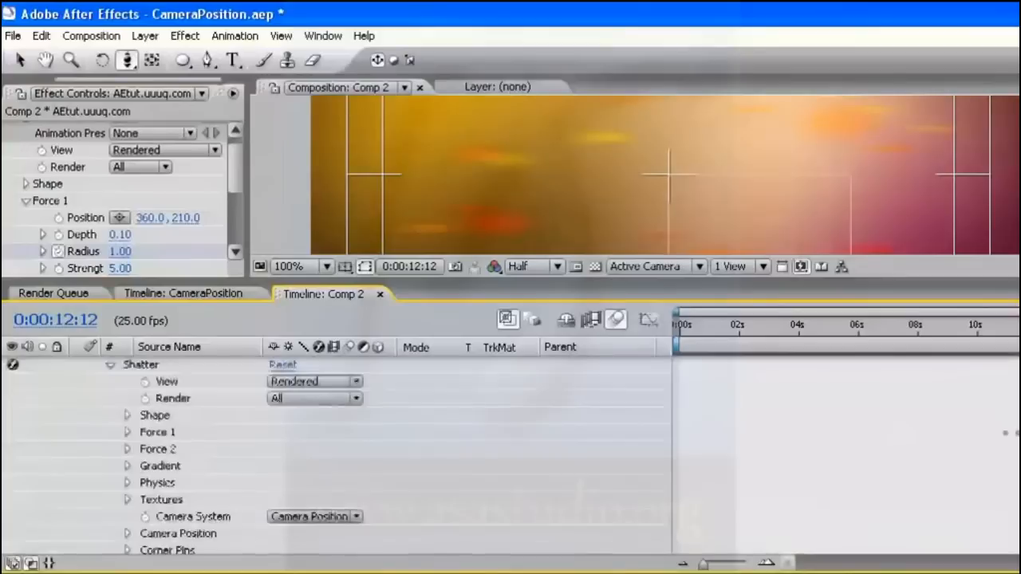
click(128, 413)
click(10, 463)
drag(984, 453, 1020, 480)
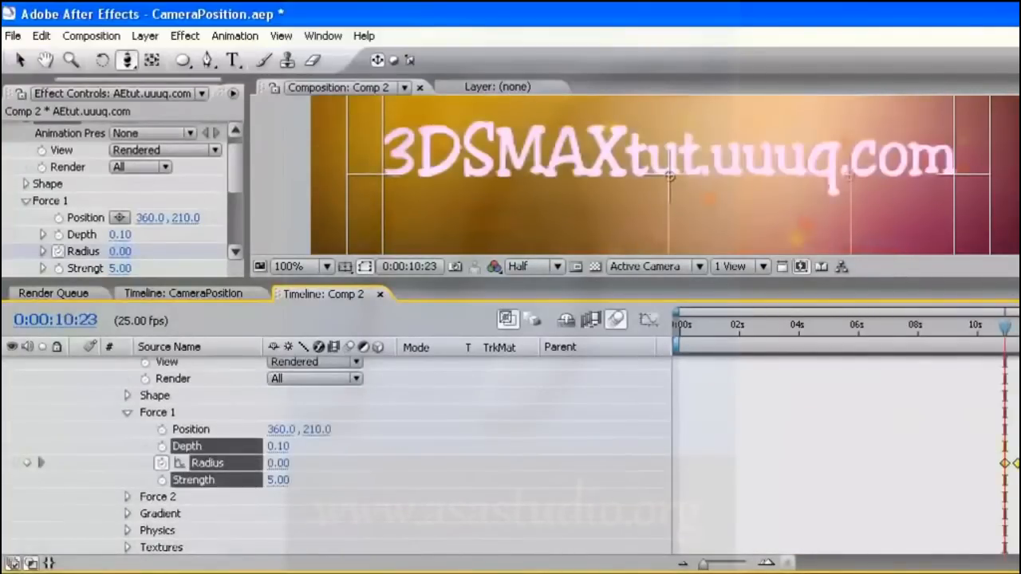
Step: Paste the Force 1 Radius keyframes at 0:00:10:23 into the Shatter effect of the 3DSMAXtut.uuuq.com layer
scroll(511, 459, down, 3)
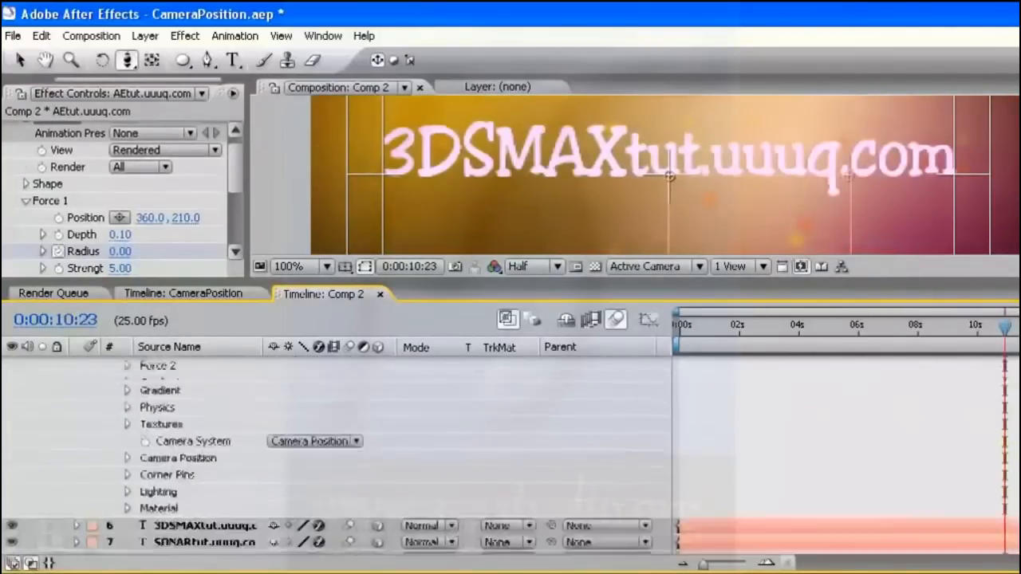
click(76, 496)
scroll(109, 546, down, 3)
click(93, 400)
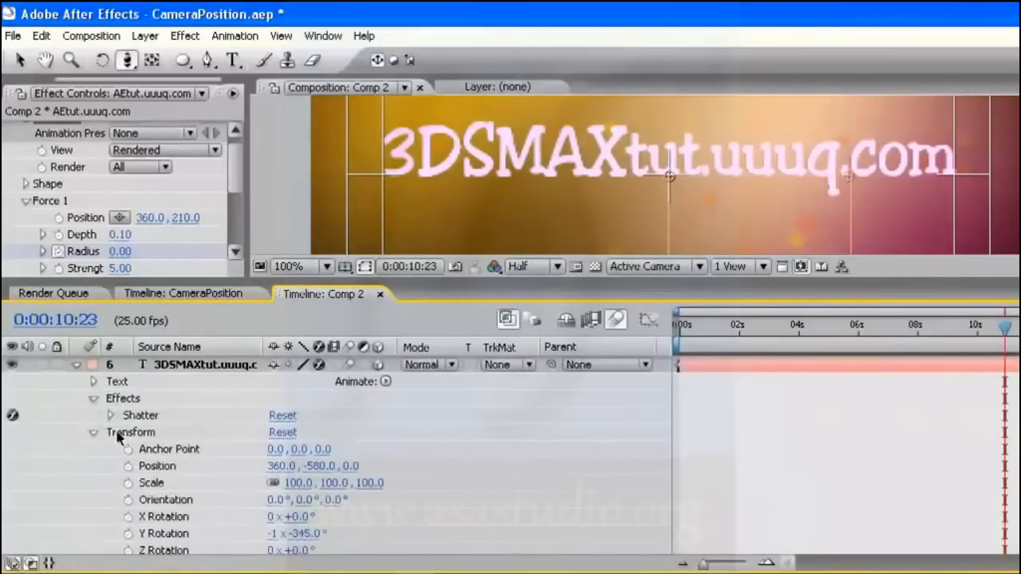
click(111, 416)
scroll(429, 517, down, 3)
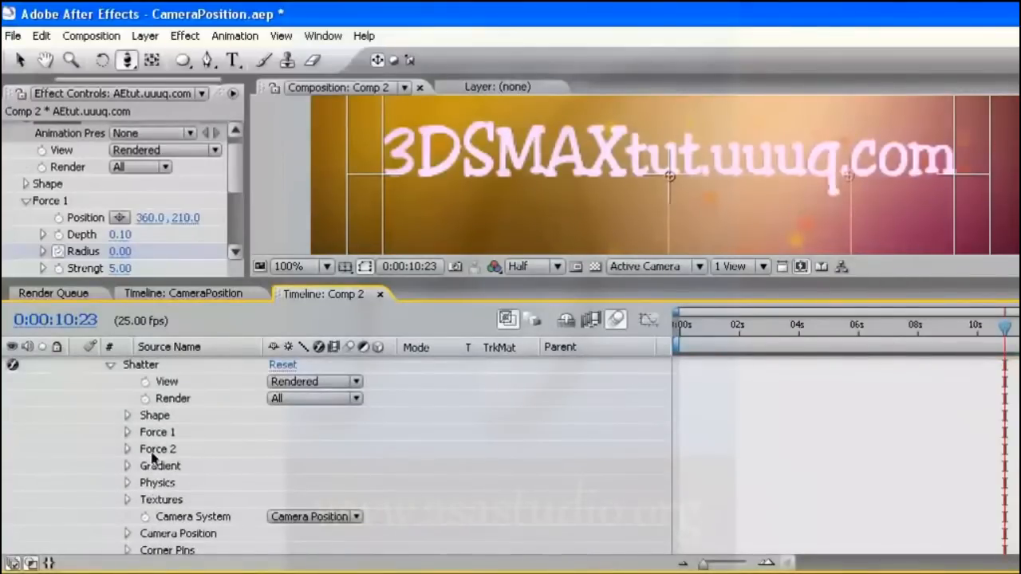
click(127, 432)
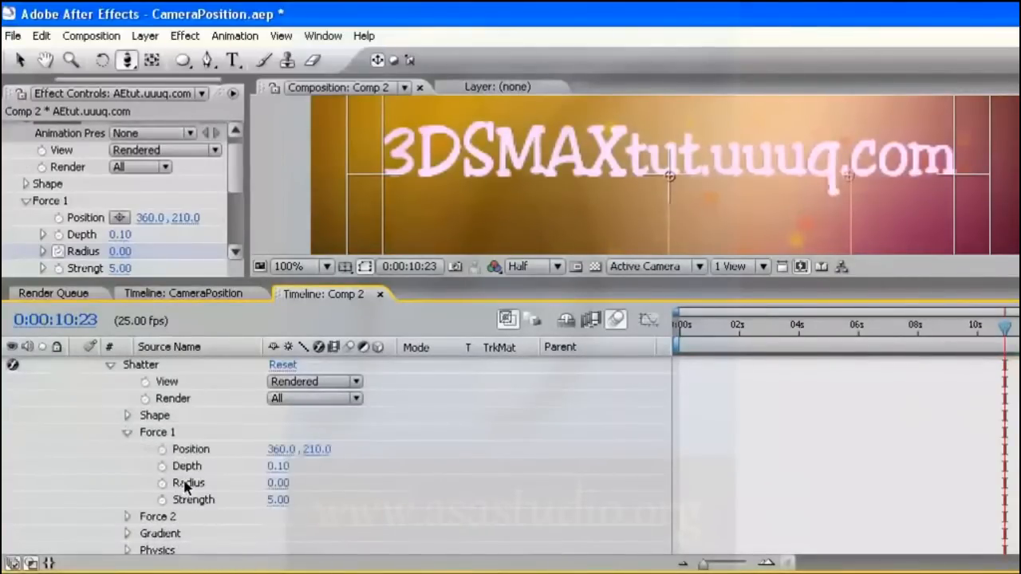
click(186, 487)
key(ctrl+v)
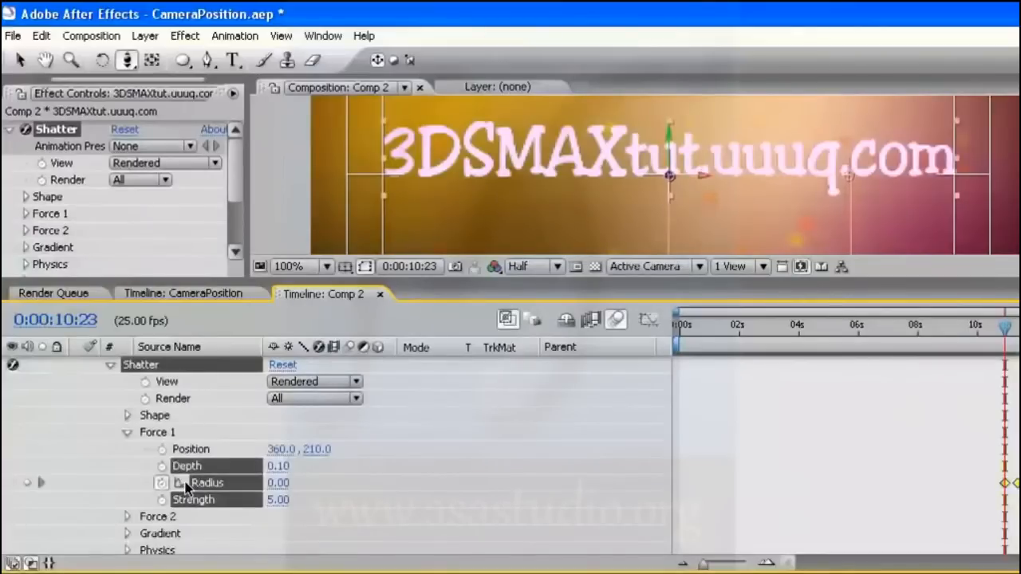
Step: Select the ASASTUDIO.uuuq.com layer and inspect the shattering text at 0:00:11:07
scroll(335, 455, down, 10)
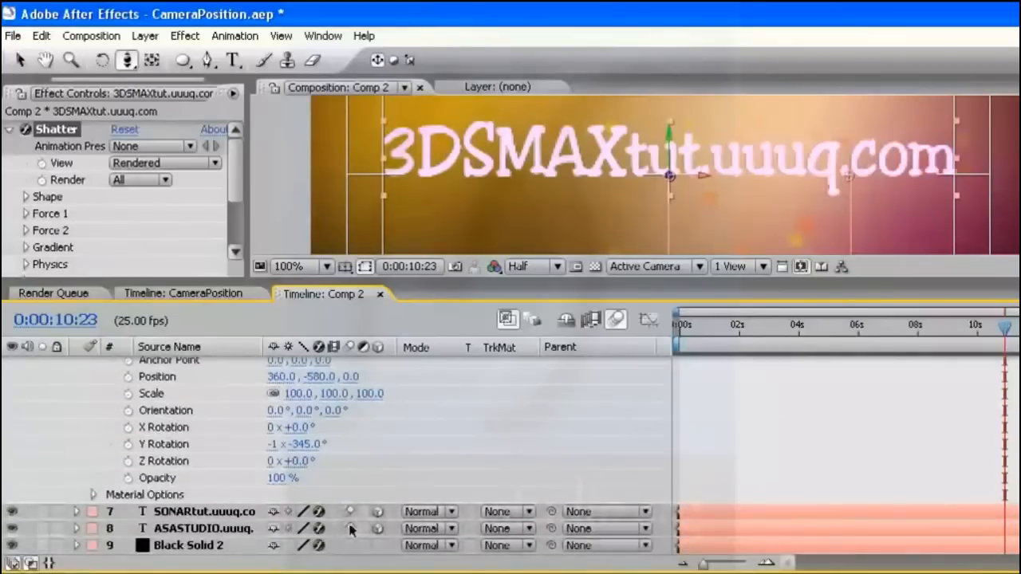
click(199, 514)
click(199, 531)
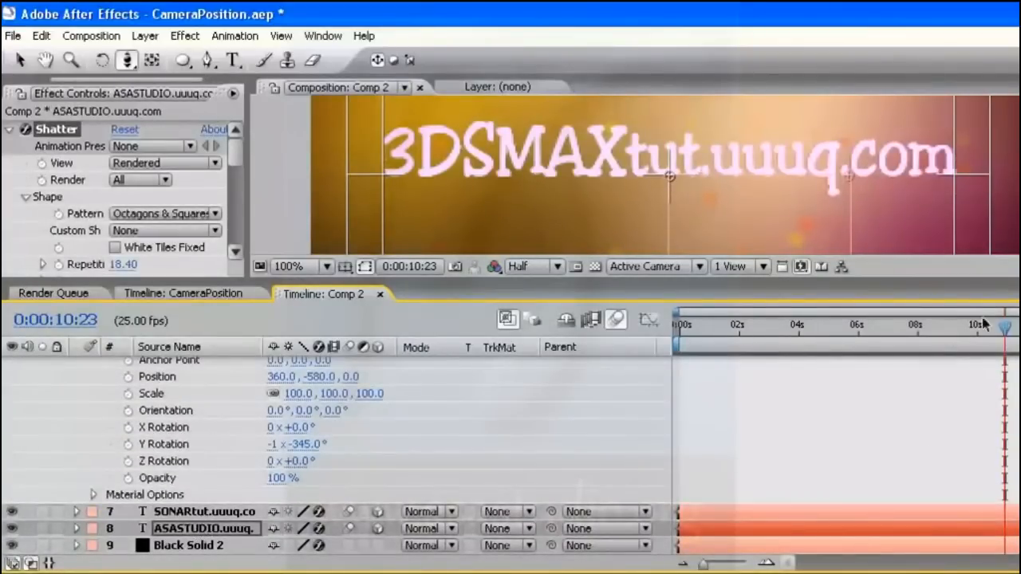
click(1013, 329)
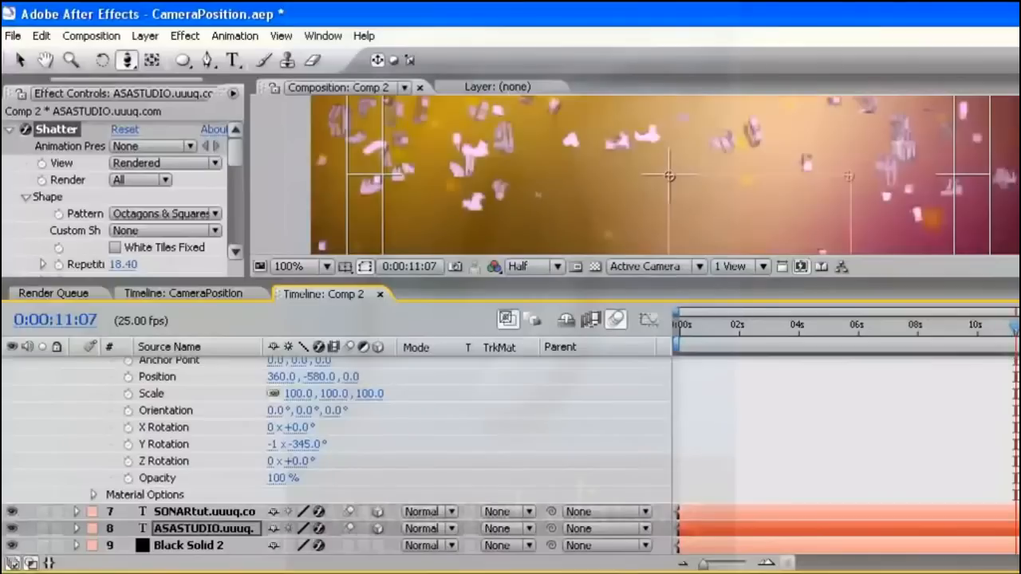
Step: Collapse the expanded layer properties and run a RAM preview of Comp 2 in an enlarged composition view
scroll(336, 455, up, 10)
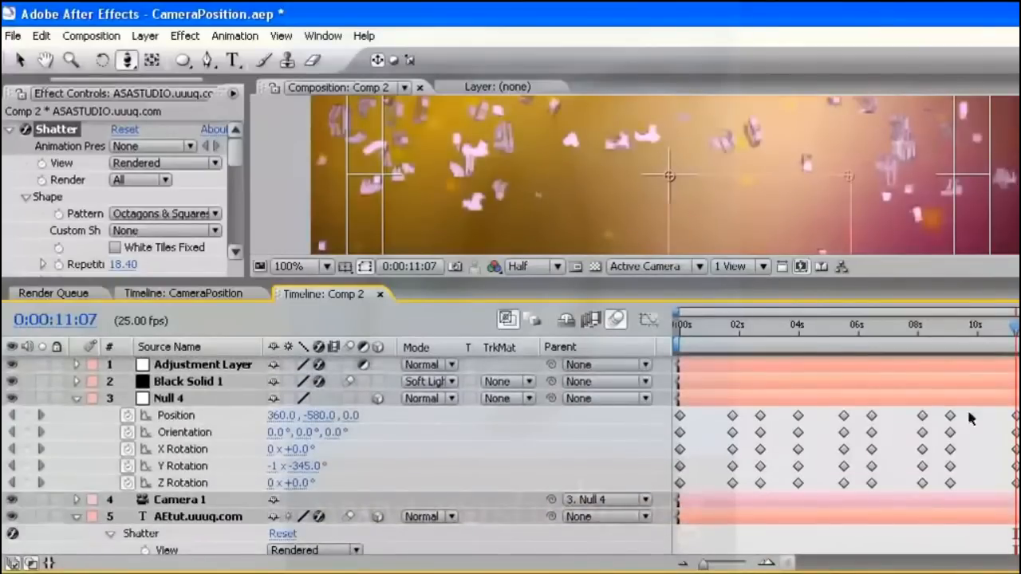
click(77, 398)
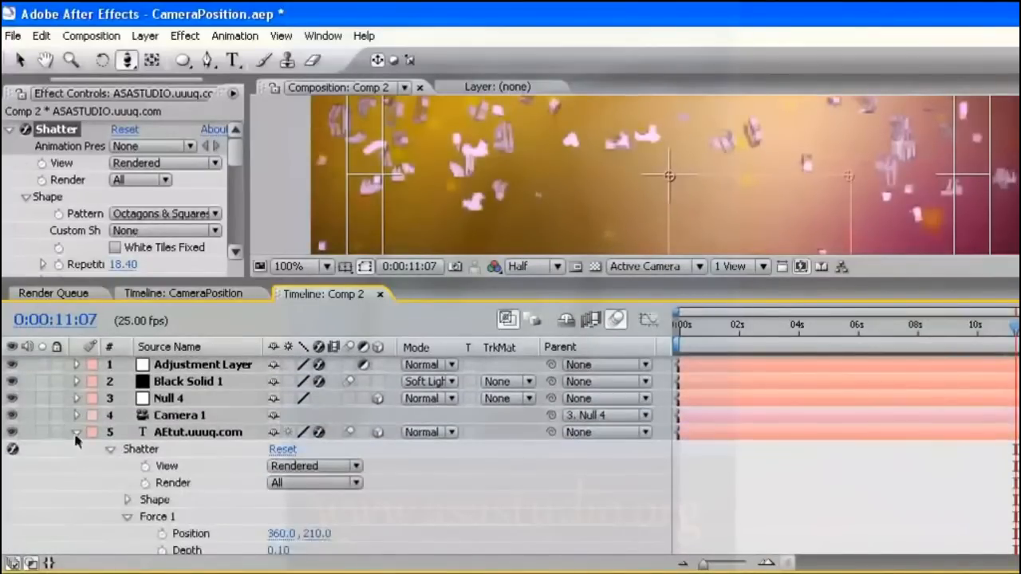
click(77, 432)
click(77, 449)
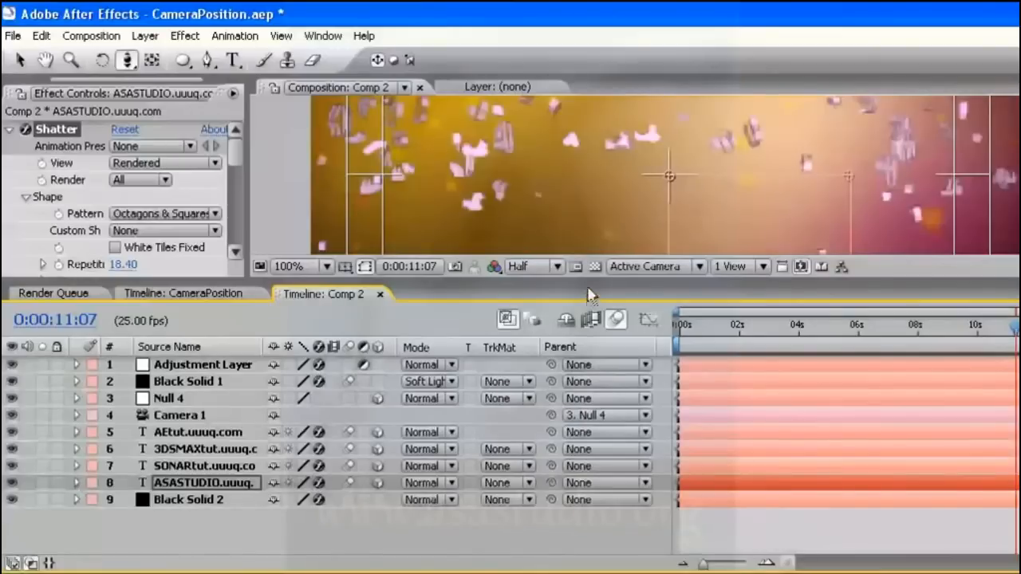
drag(588, 281, 588, 546)
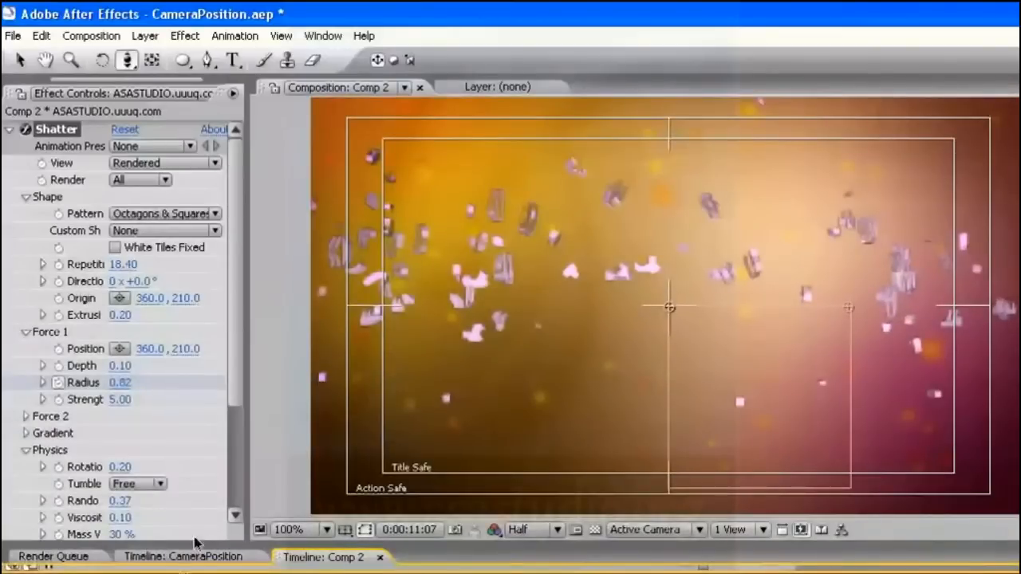
key(KP_0)
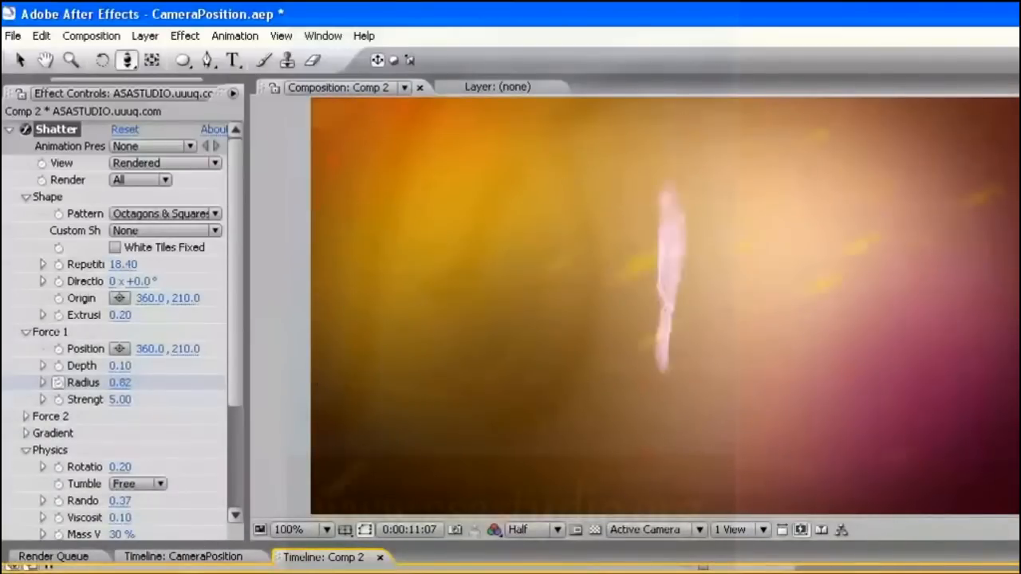
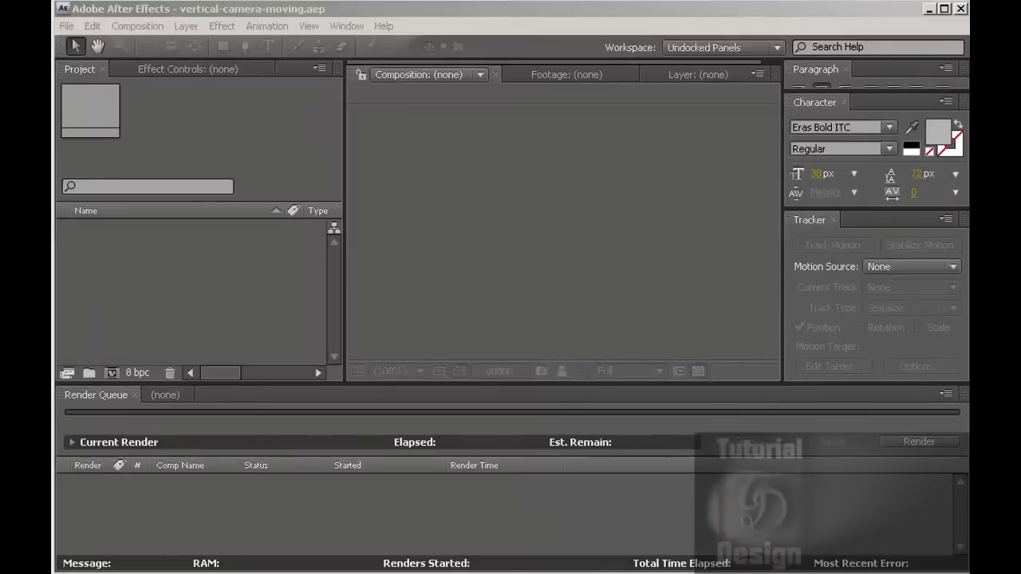
Step: Create a composition named main-comp with the NTSC D1 Widescreen preset and a duration of 200 frames
right_click(113, 254)
click(141, 260)
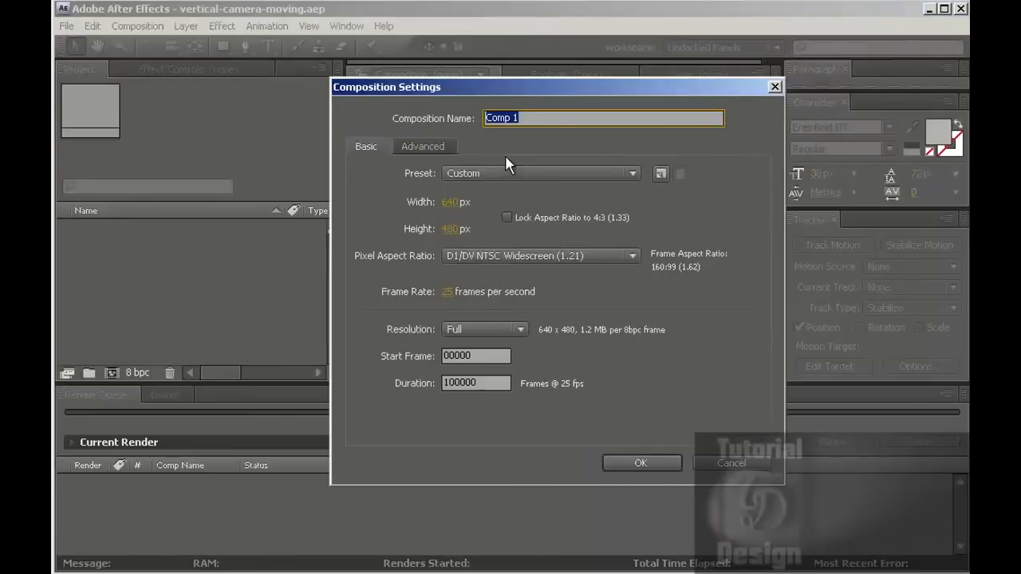
text(main-comp)
click(504, 173)
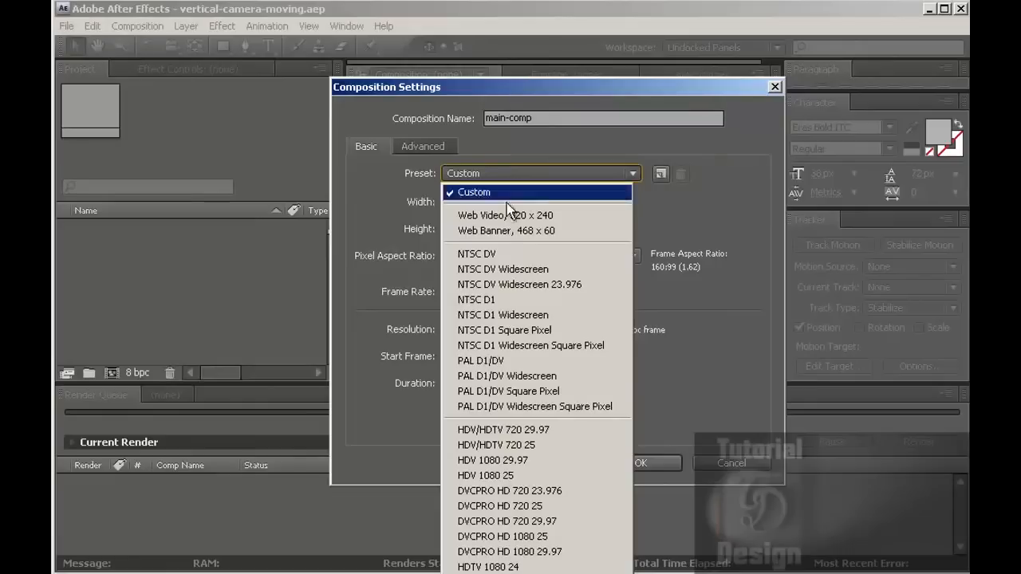
click(507, 316)
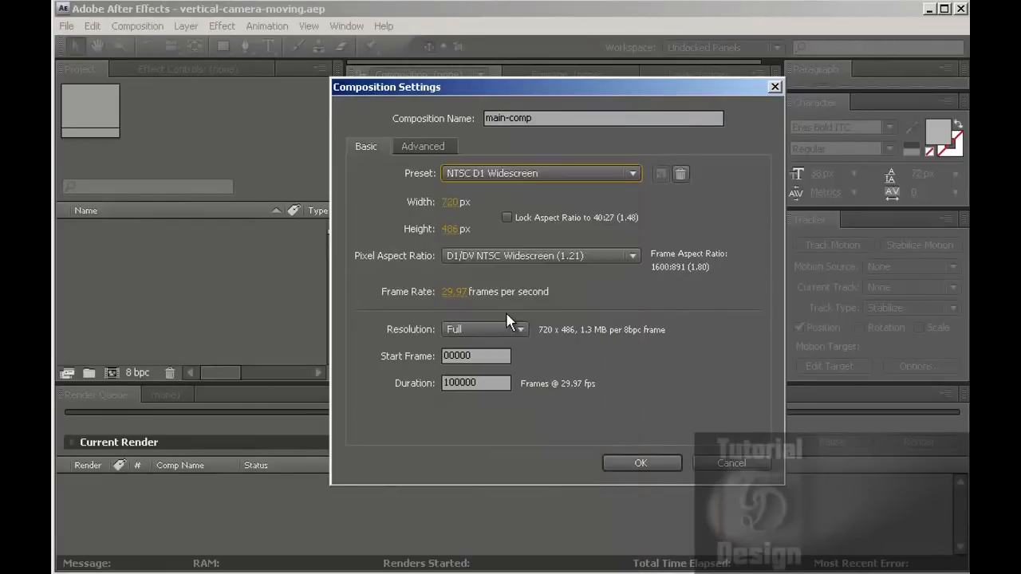
click(487, 382)
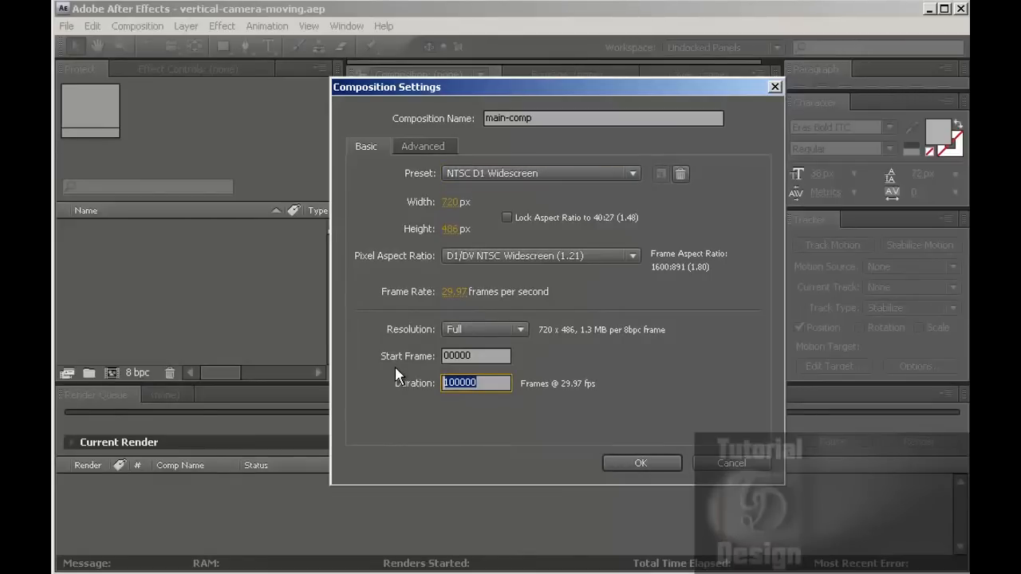
text(2)
click(640, 463)
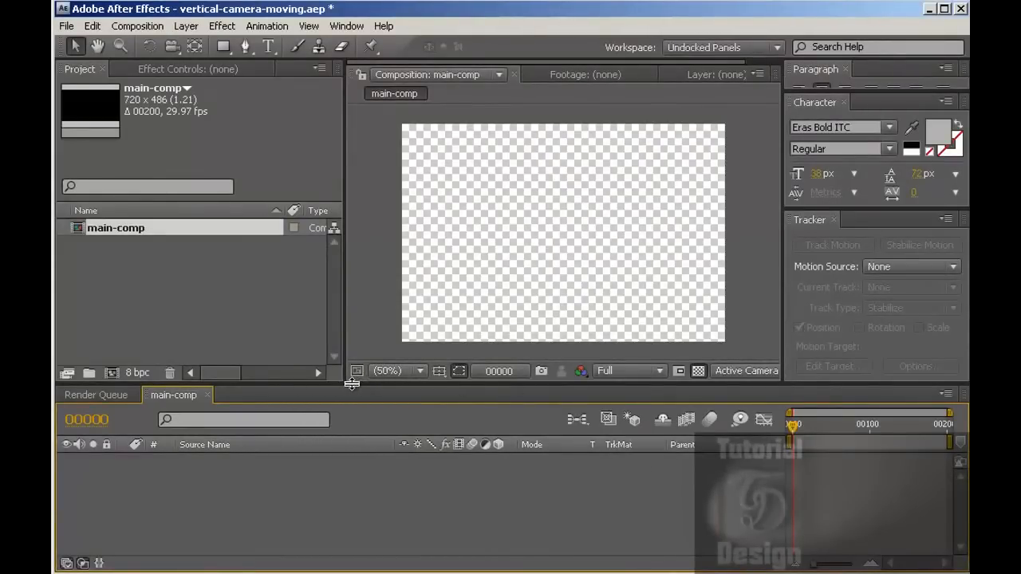
Step: Add a text layer to main-comp reading TUTORAL DESIGN, with each letter on its own line
drag(347, 383, 352, 314)
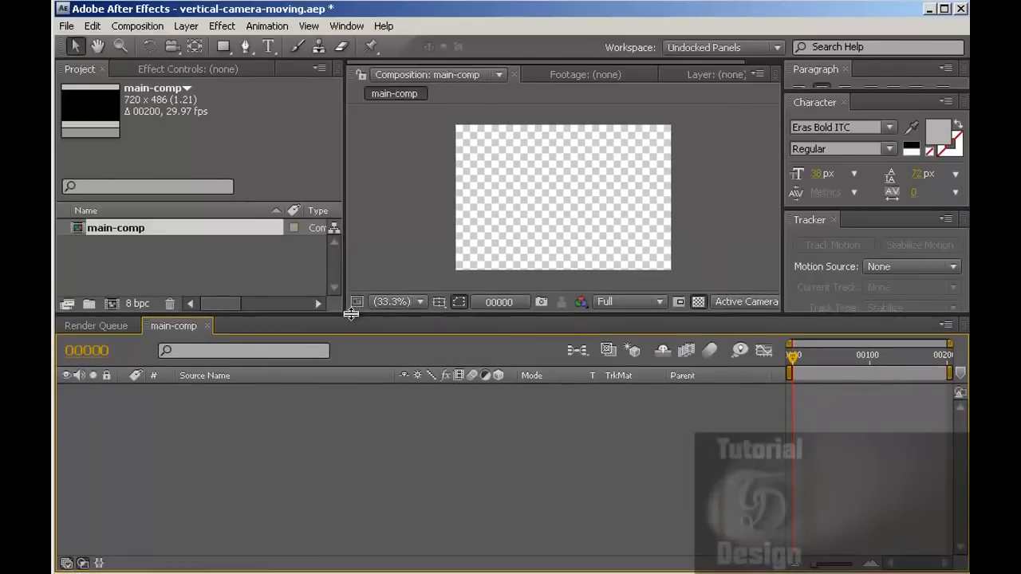
right_click(166, 400)
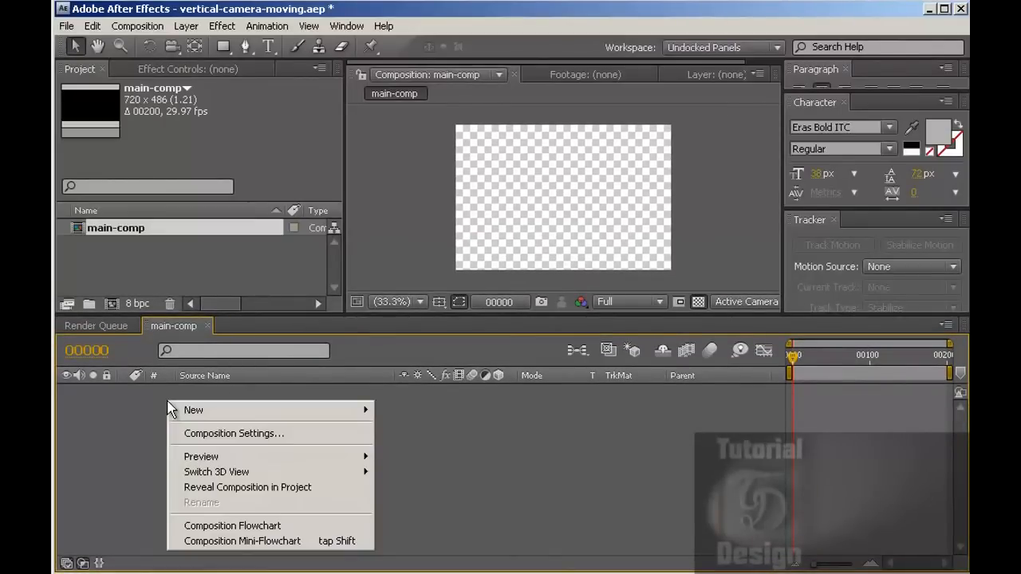
mouse_move(196, 410)
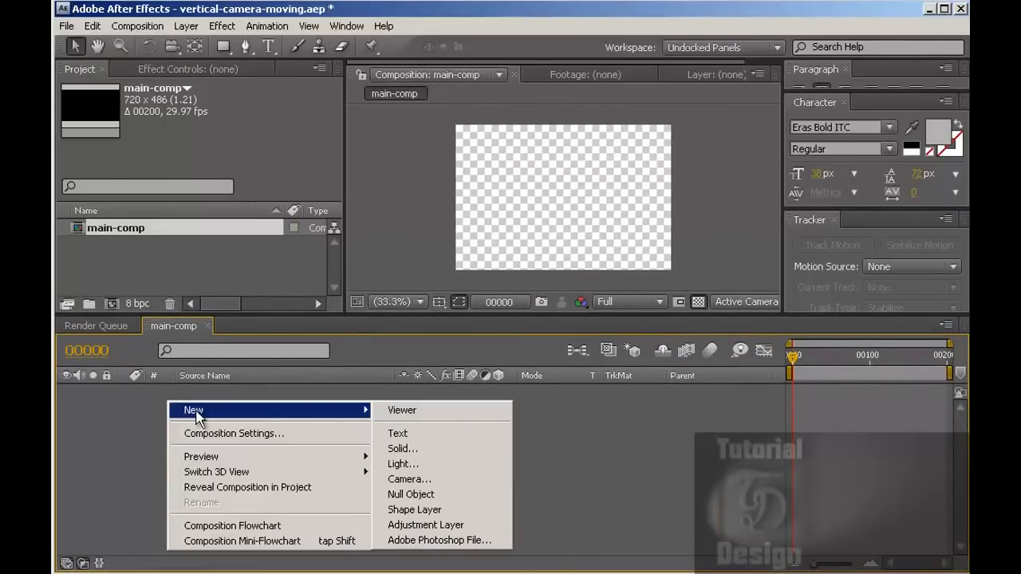
click(445, 438)
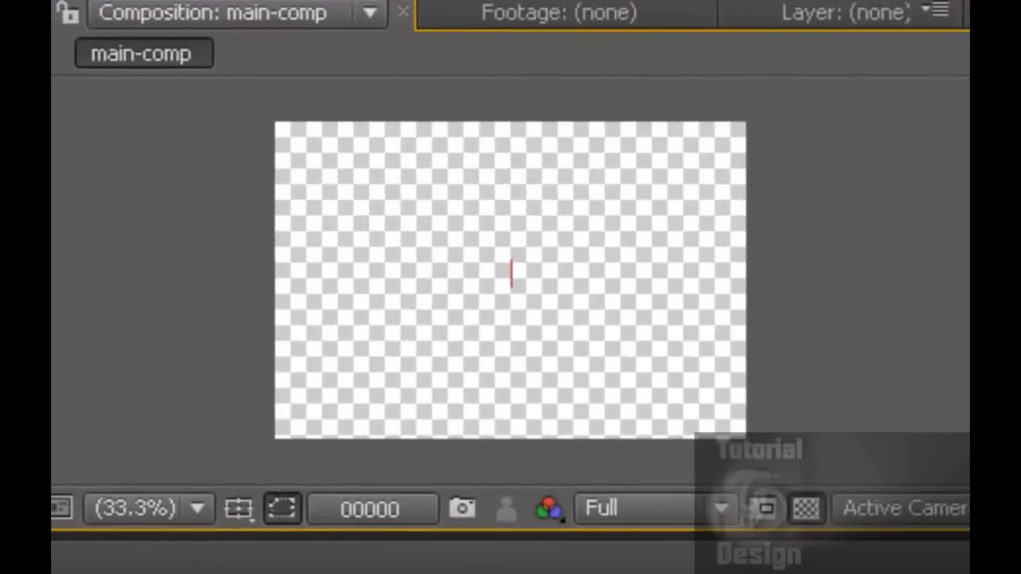
text(T)
key(Return)
text(U)
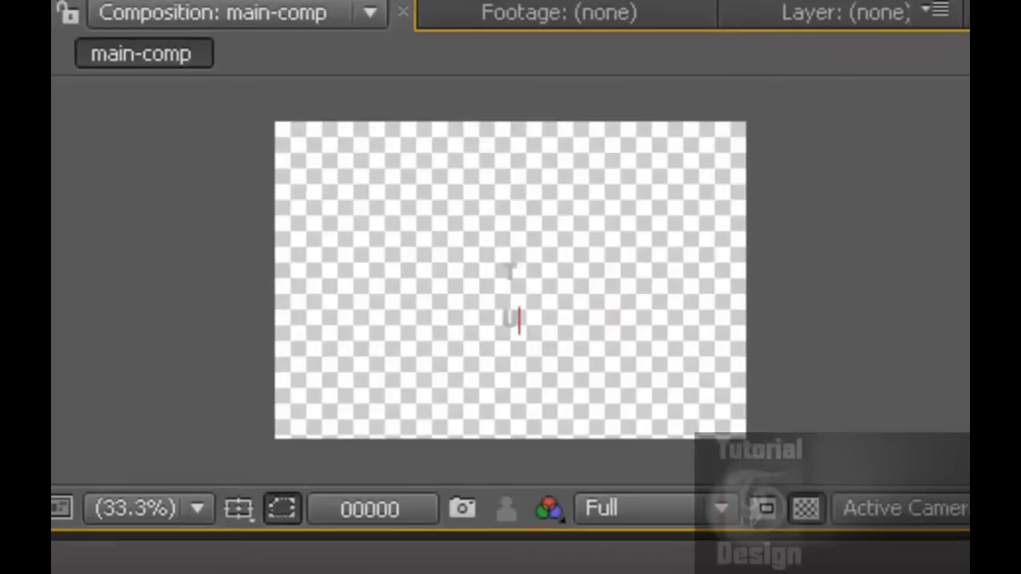
key(Return)
text(T)
key(Return)
text(O)
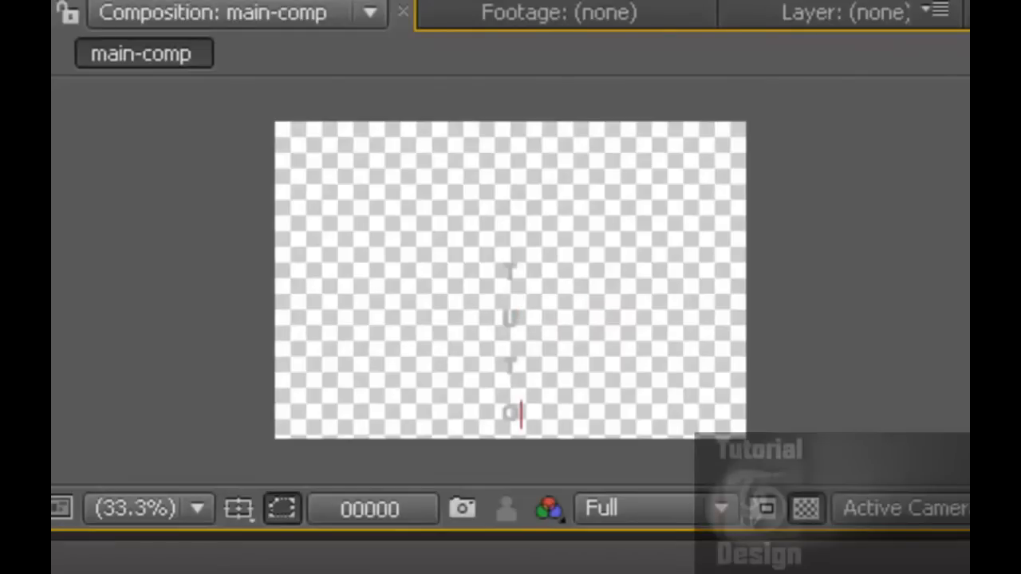
key(Return)
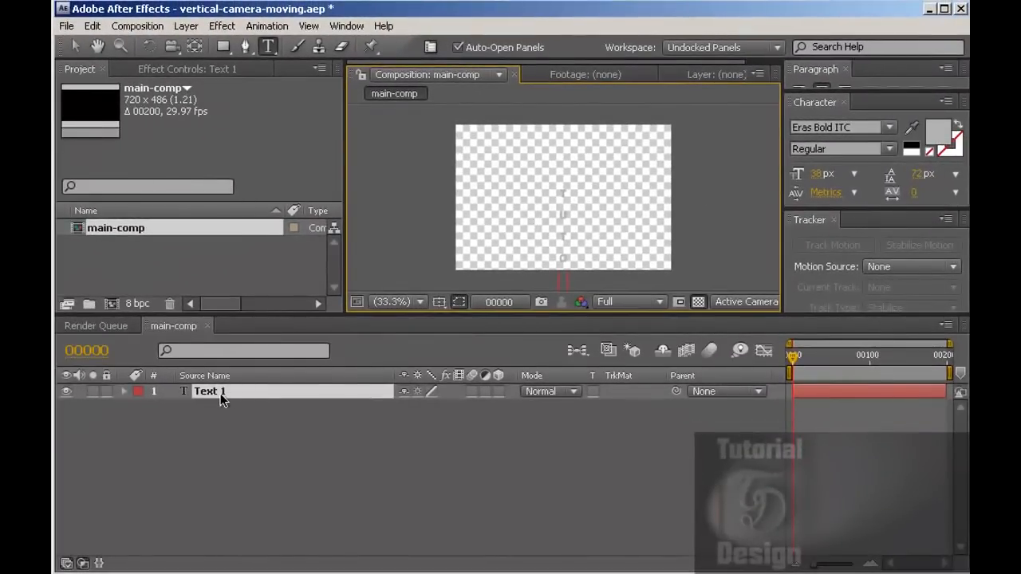
click(218, 393)
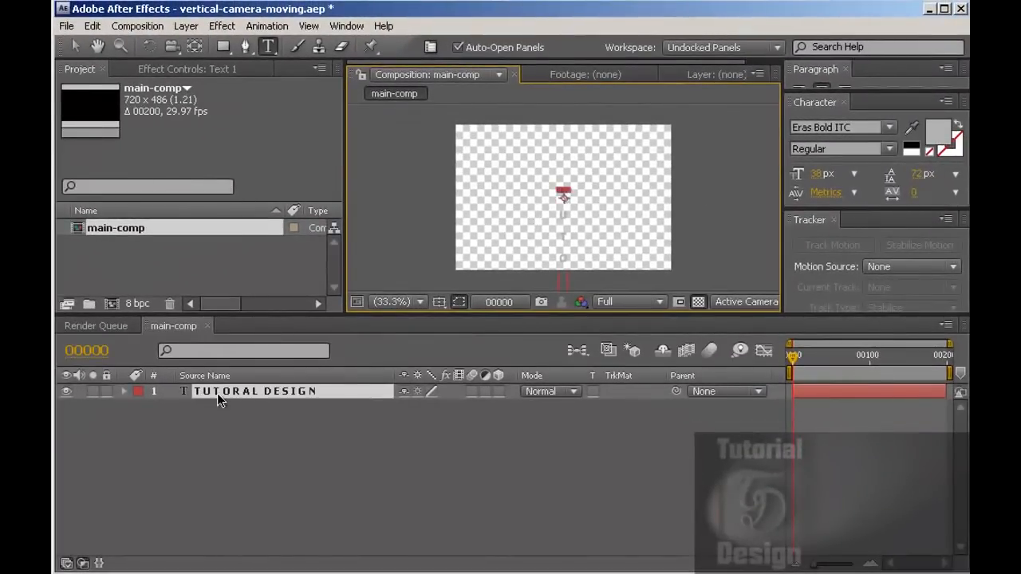
Step: Add a composition-sized black solid named bg and place it beneath the TUTORAL DESIGN text layer
click(303, 454)
click(186, 26)
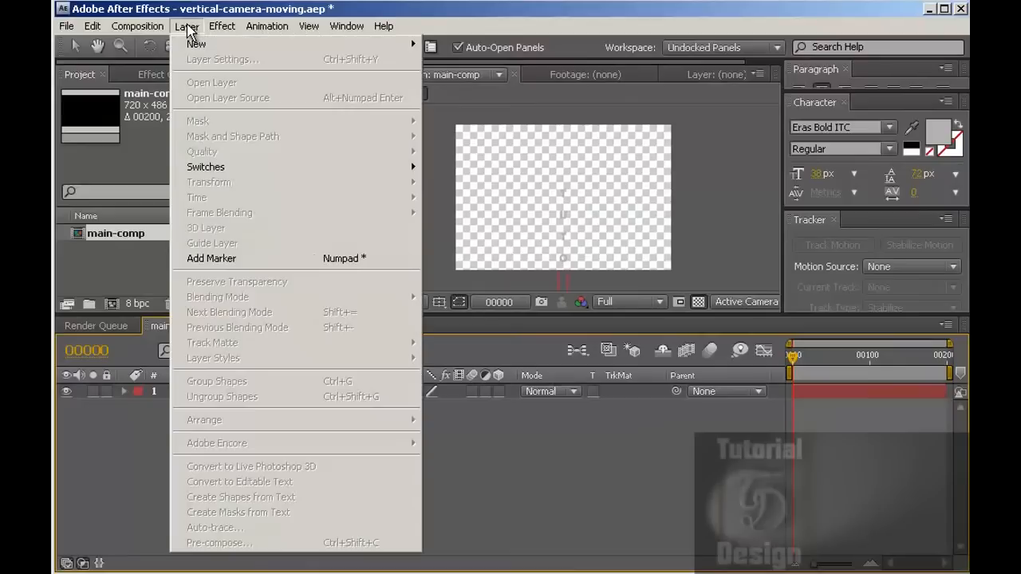
mouse_move(196, 43)
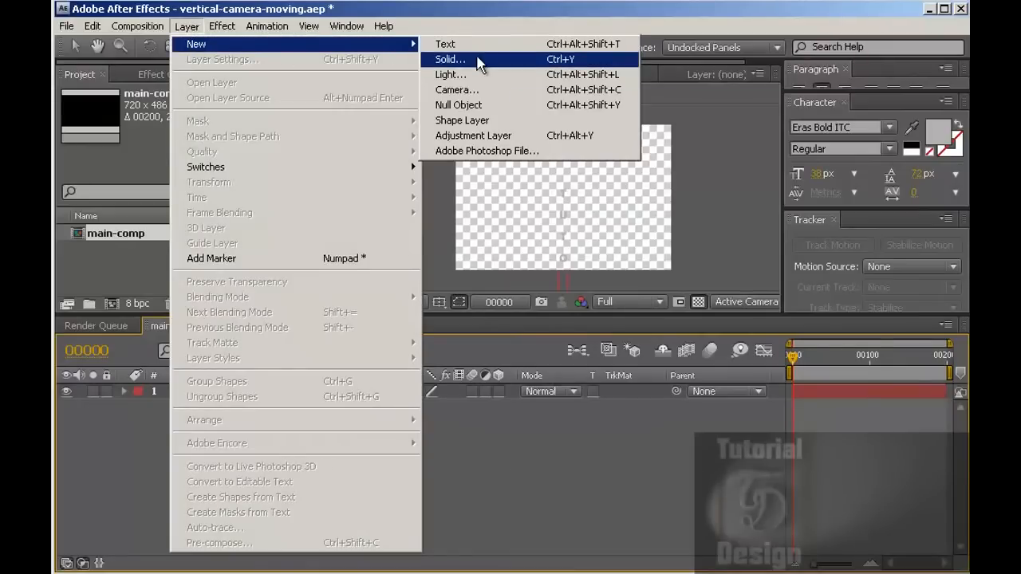
click(450, 59)
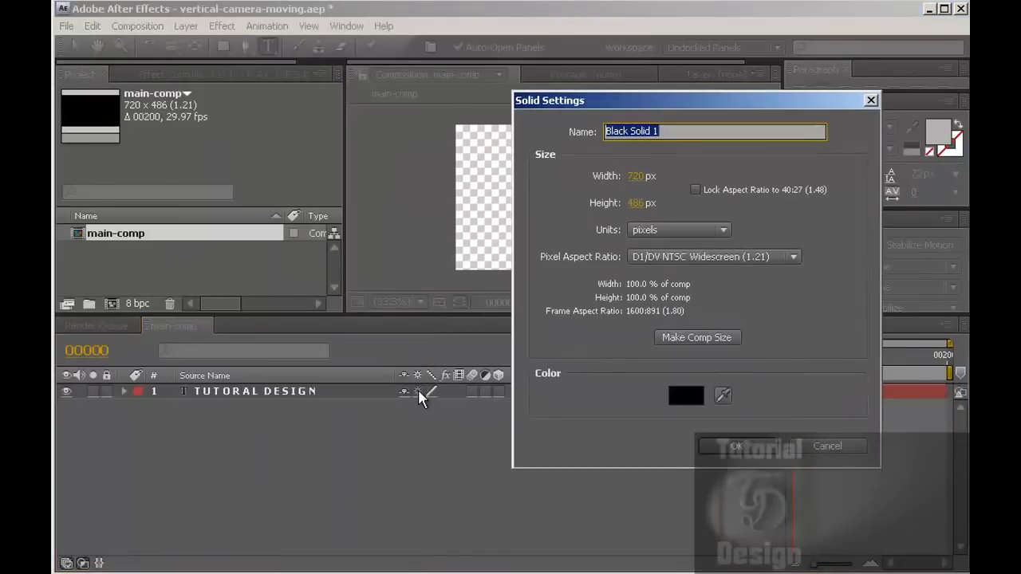
click(698, 337)
click(666, 132)
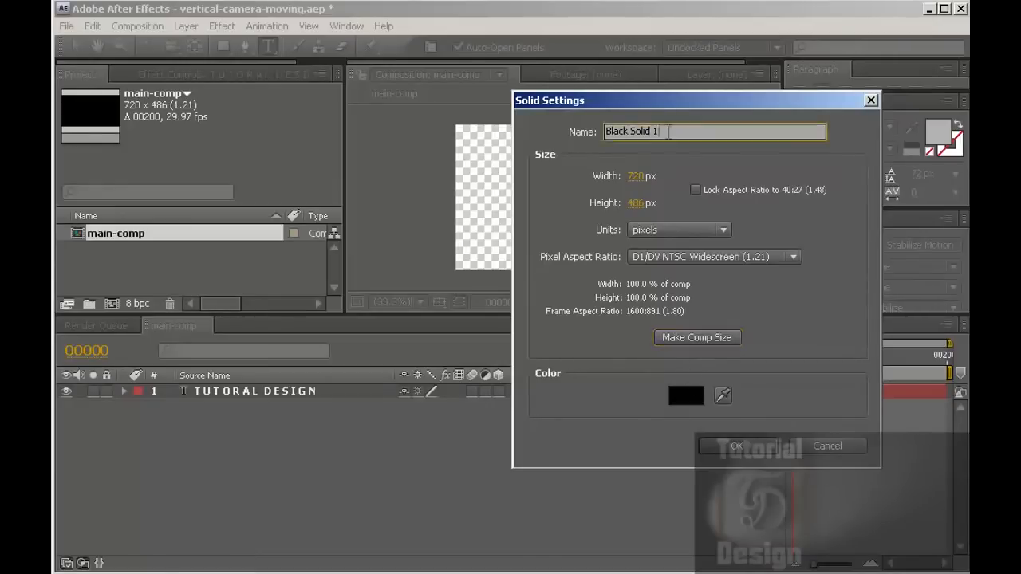
text(bg)
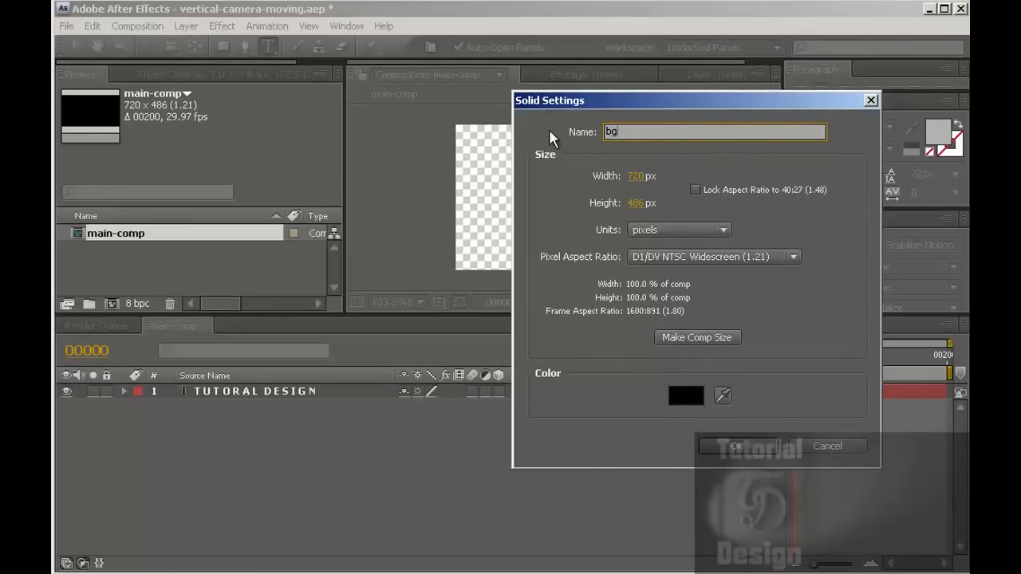
click(738, 446)
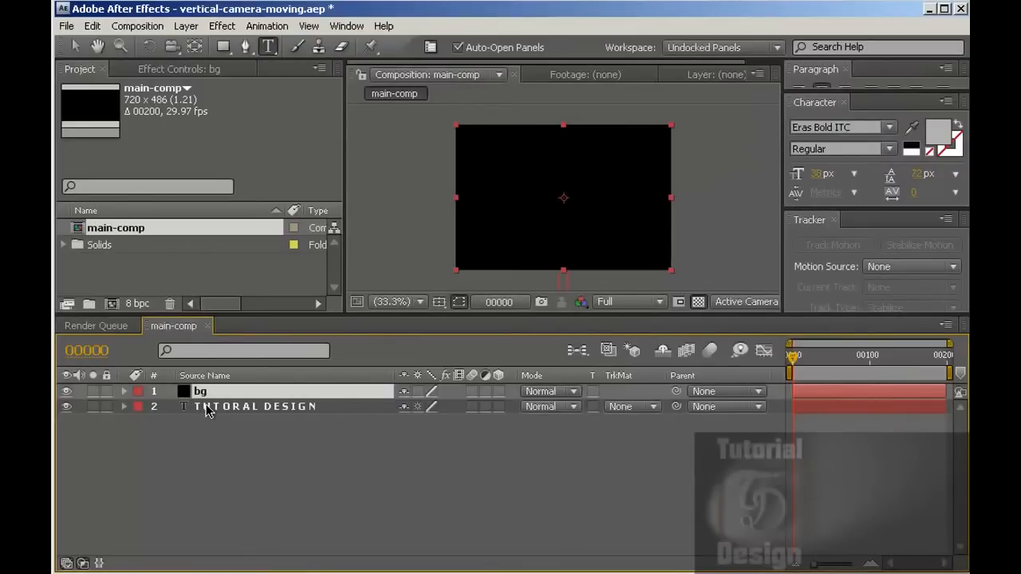
drag(209, 394, 209, 425)
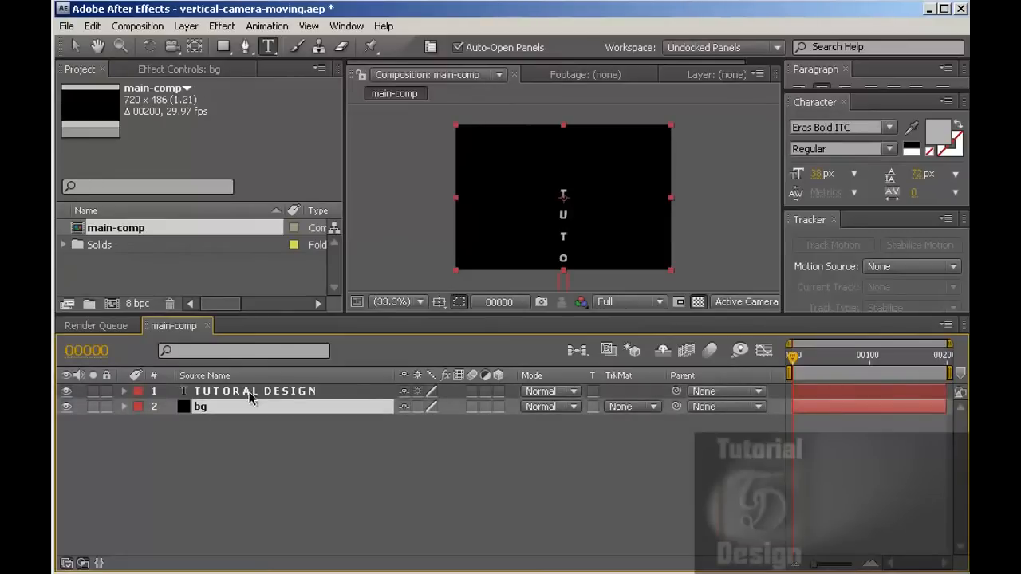
Step: Make the TUTORAL DESIGN text layer 3D and add a camera with the 35mm preset to main-comp
click(498, 391)
click(189, 27)
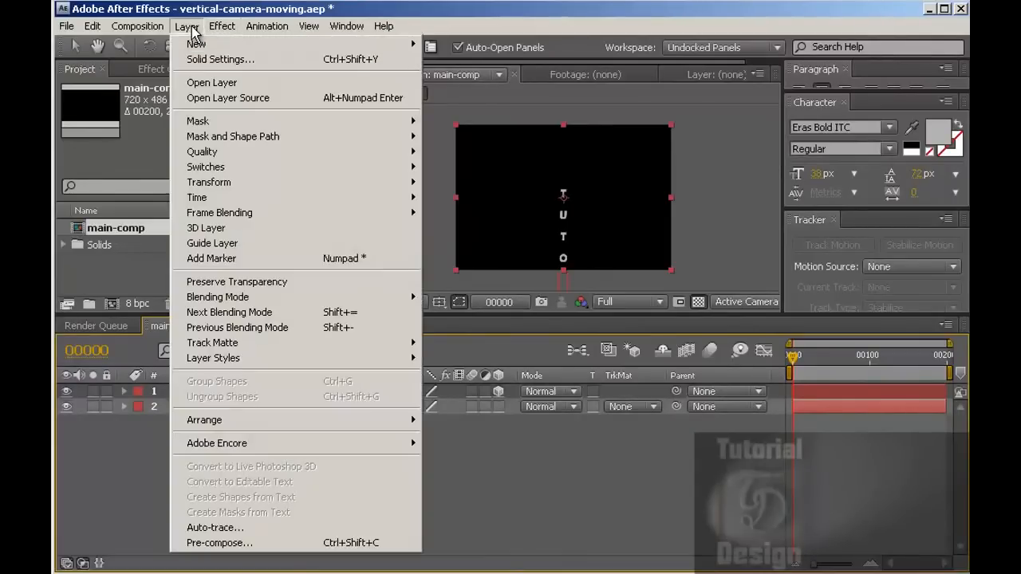
mouse_move(195, 44)
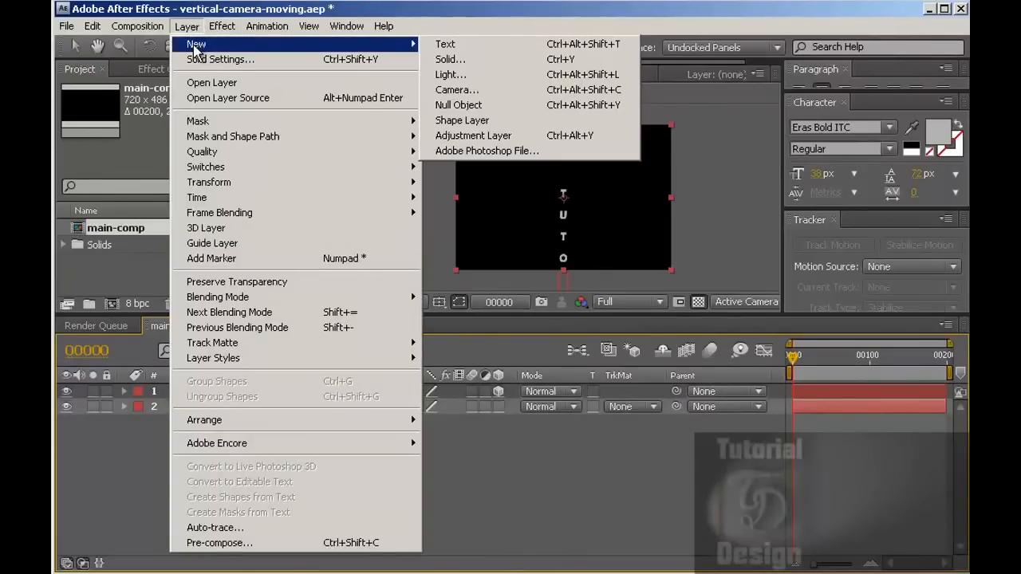
click(457, 90)
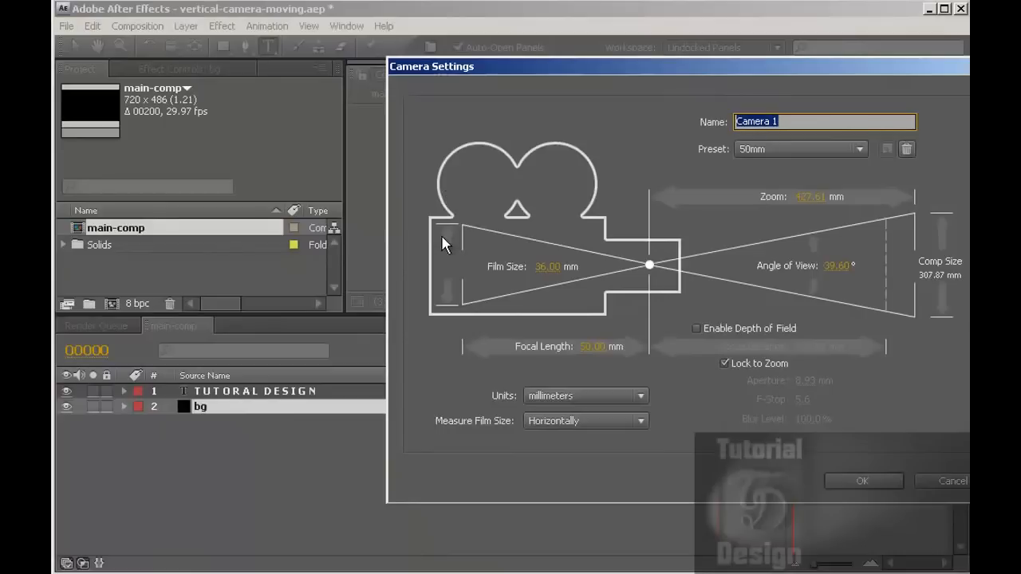
click(795, 149)
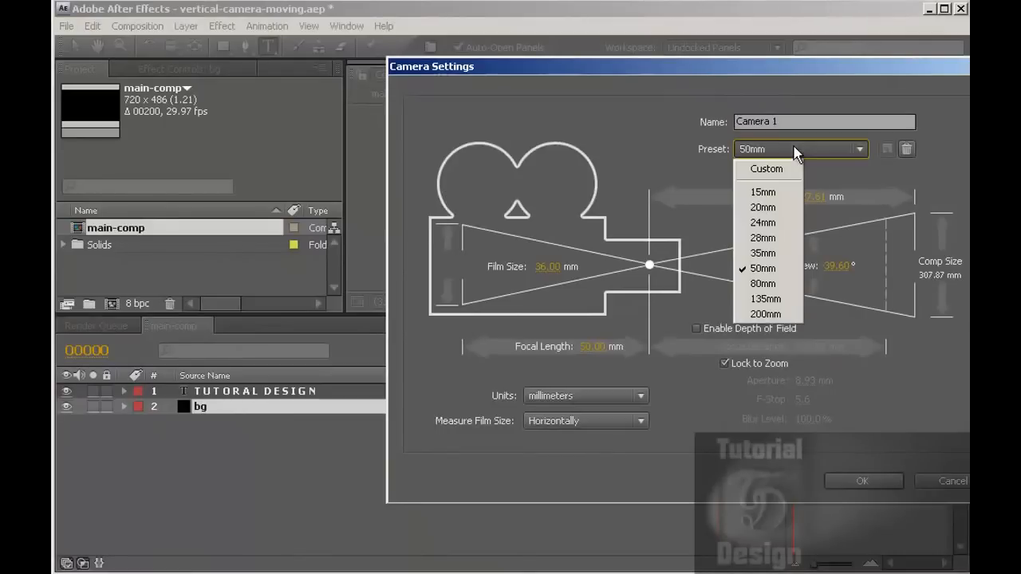
click(778, 251)
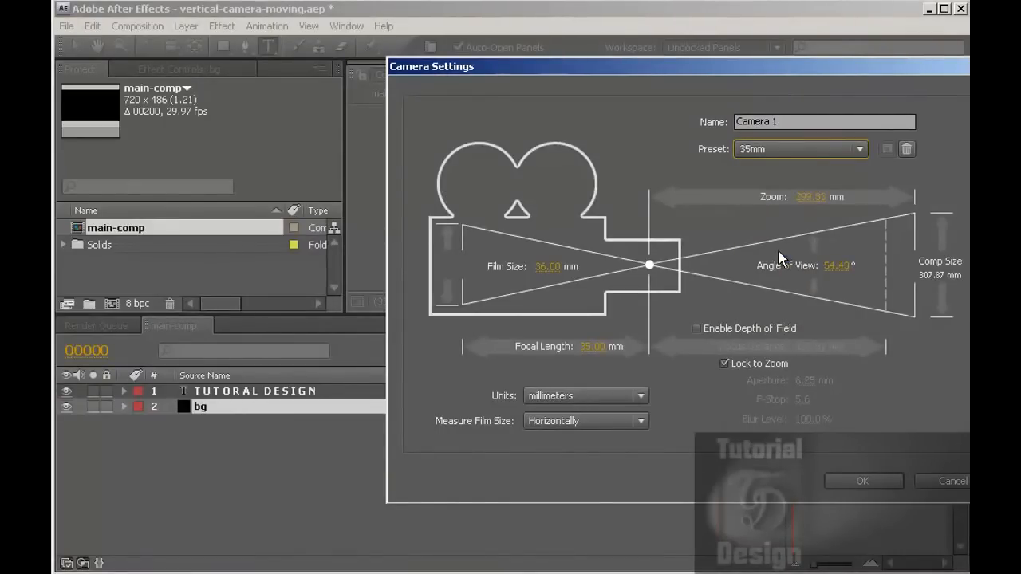
drag(650, 67, 461, 55)
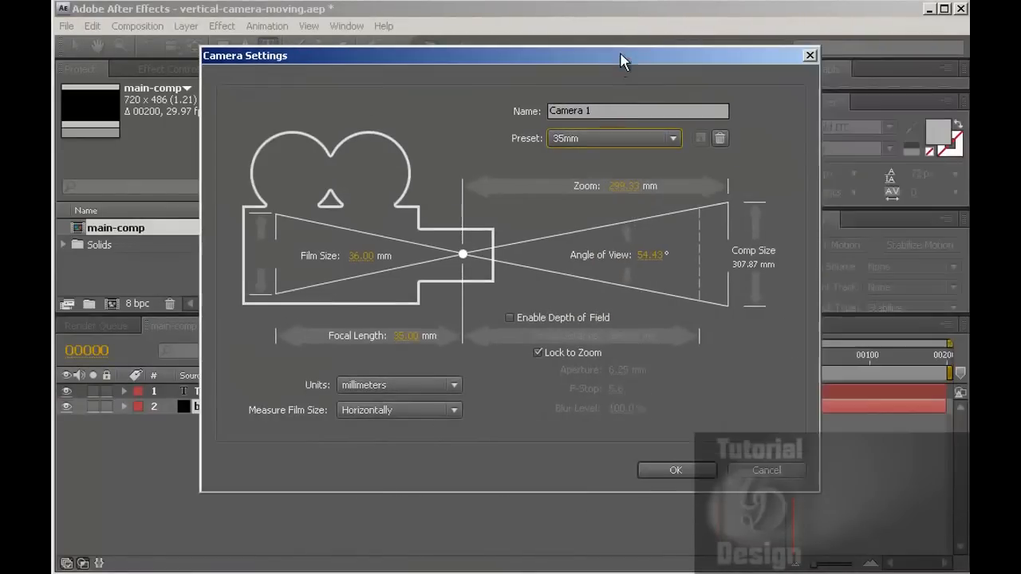
click(685, 470)
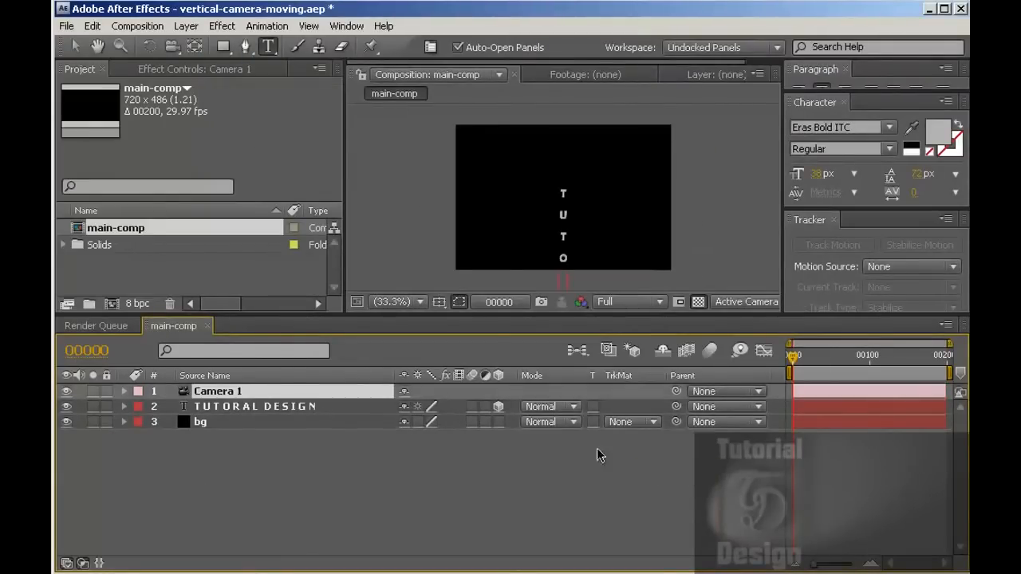
Step: Add a null object to main-comp and rename it camera-control
click(187, 27)
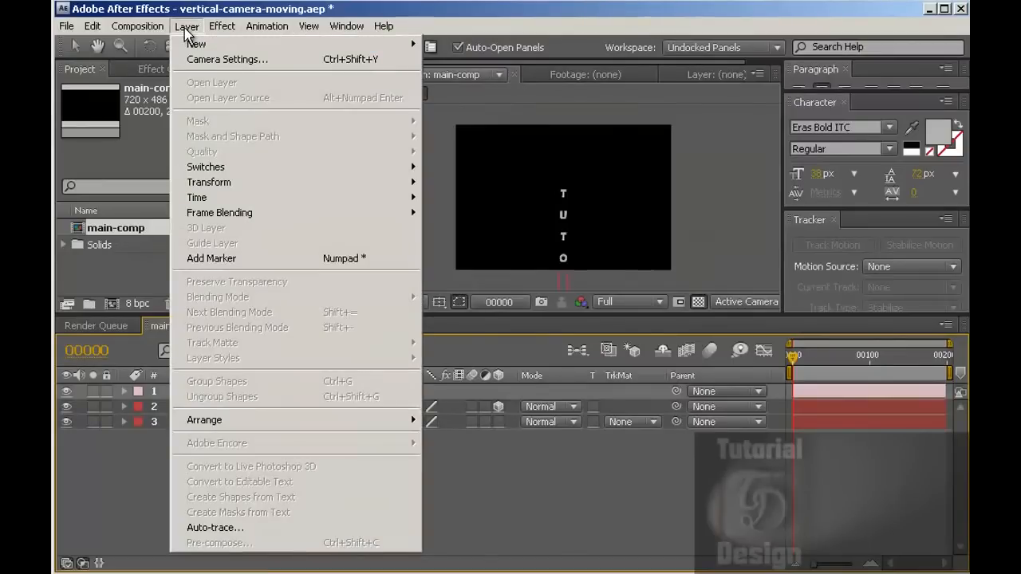
mouse_move(191, 44)
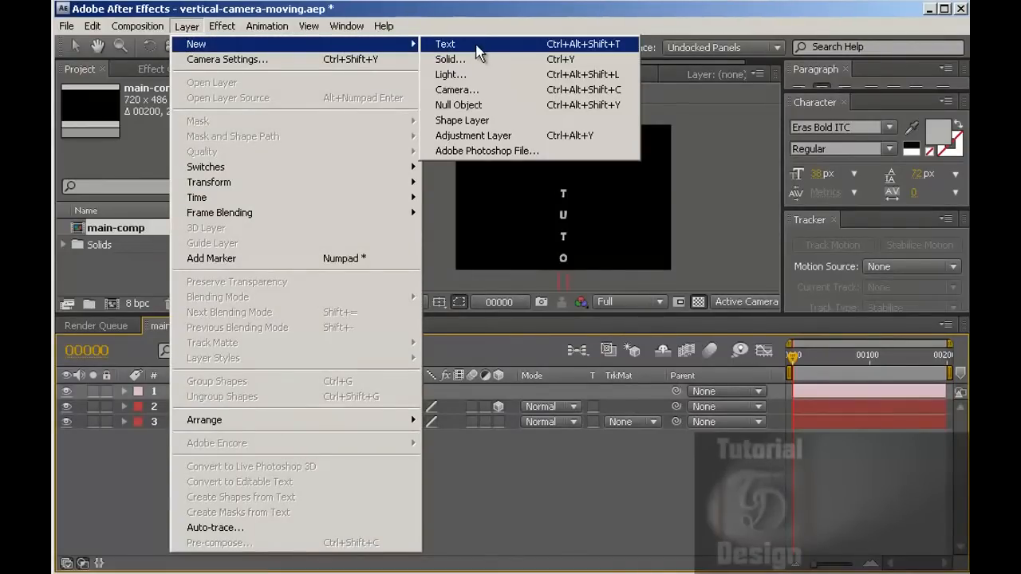
click(477, 107)
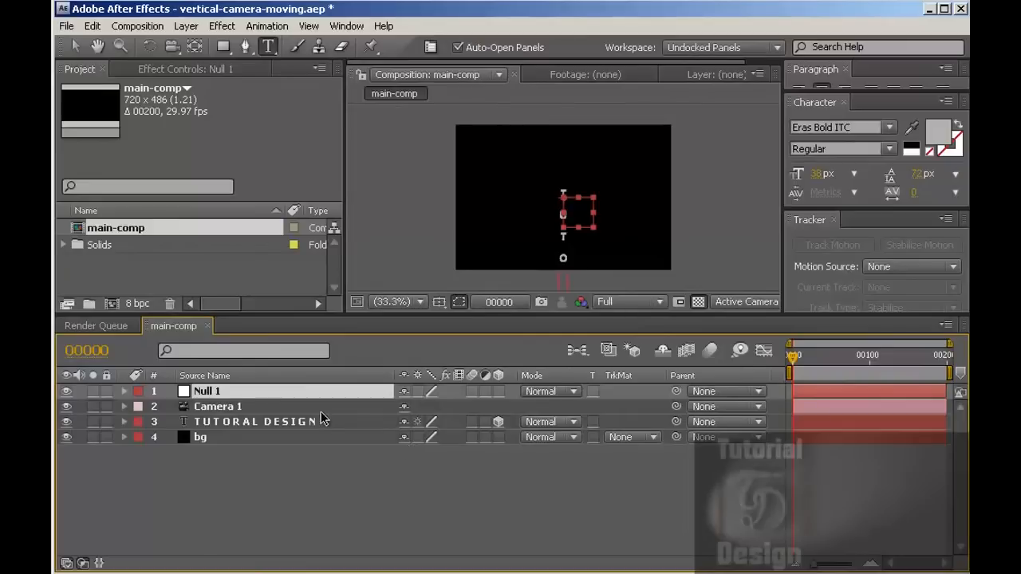
key(Return)
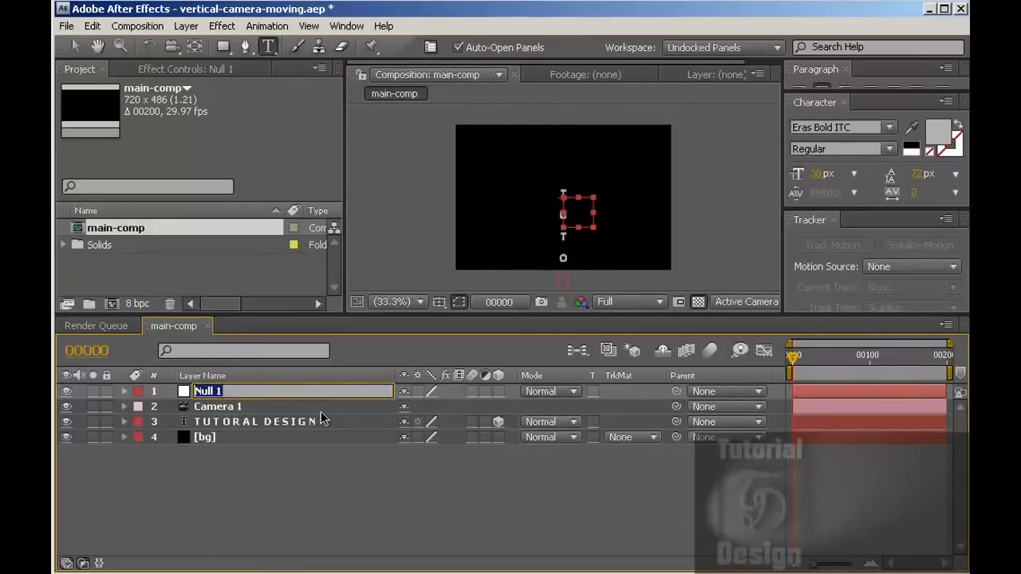
text(camera-control)
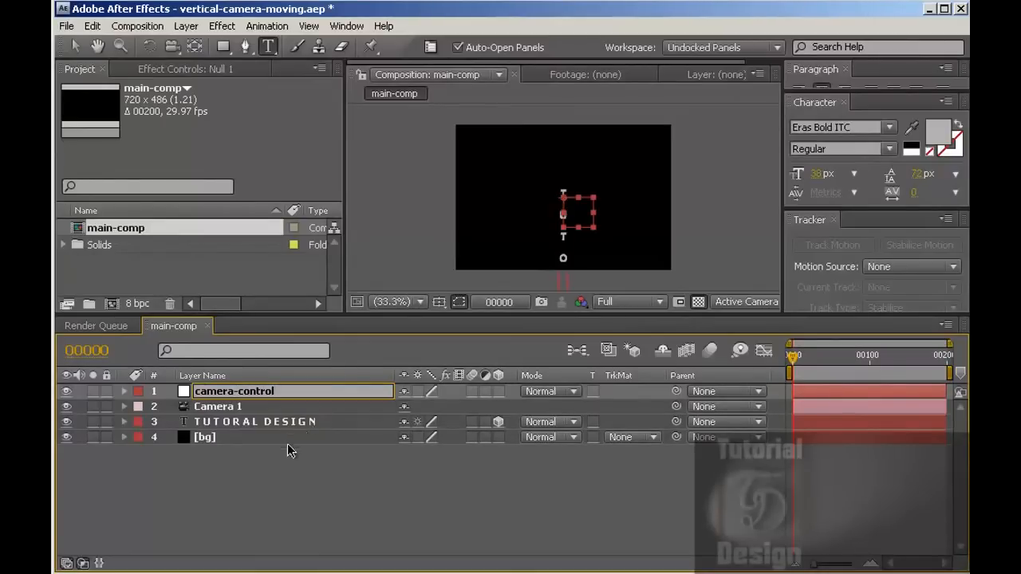
key(Return)
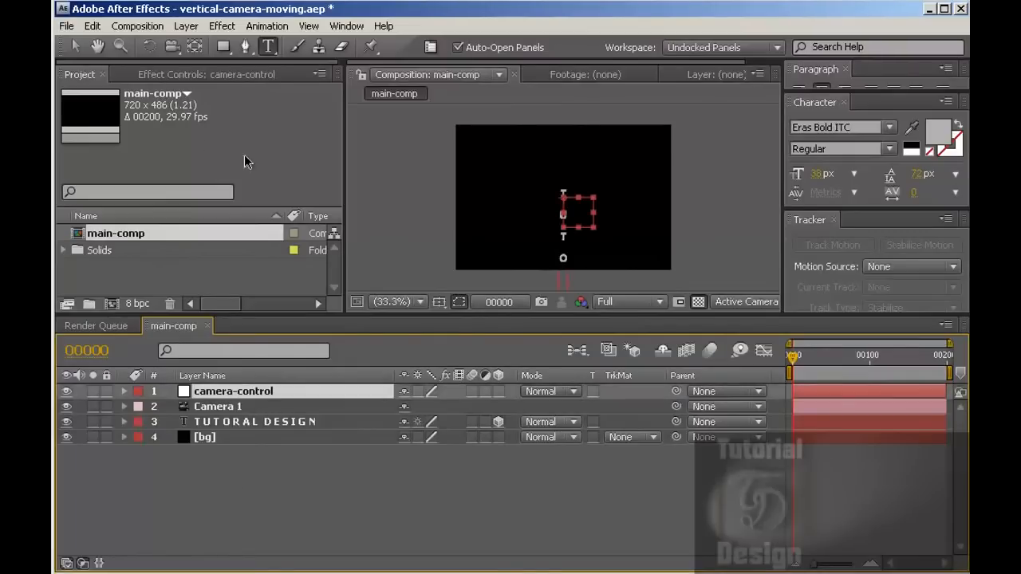
Step: Track the camera in along Z close to the first letter and along XY until the text sits below the frame
click(173, 47)
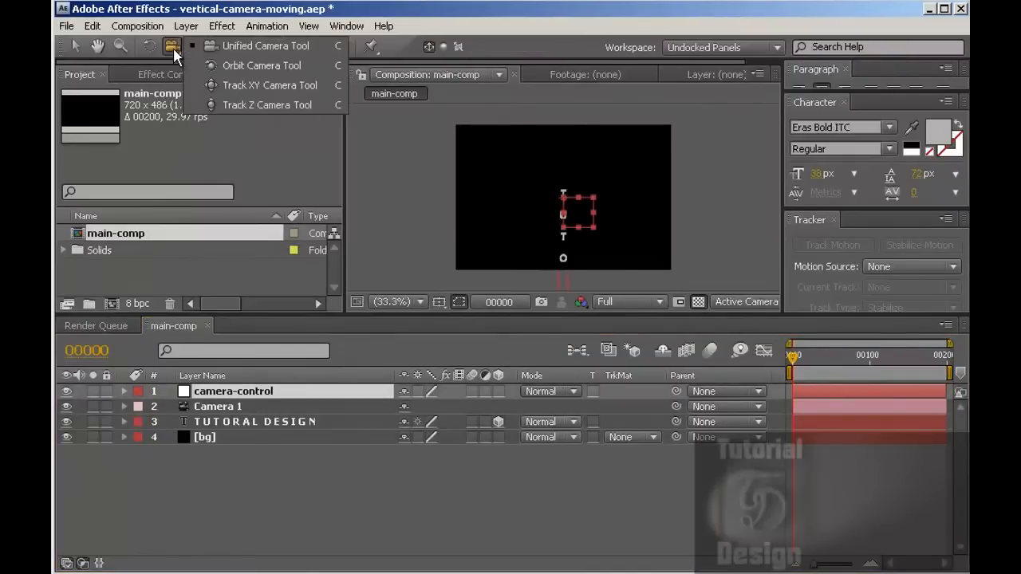
click(216, 99)
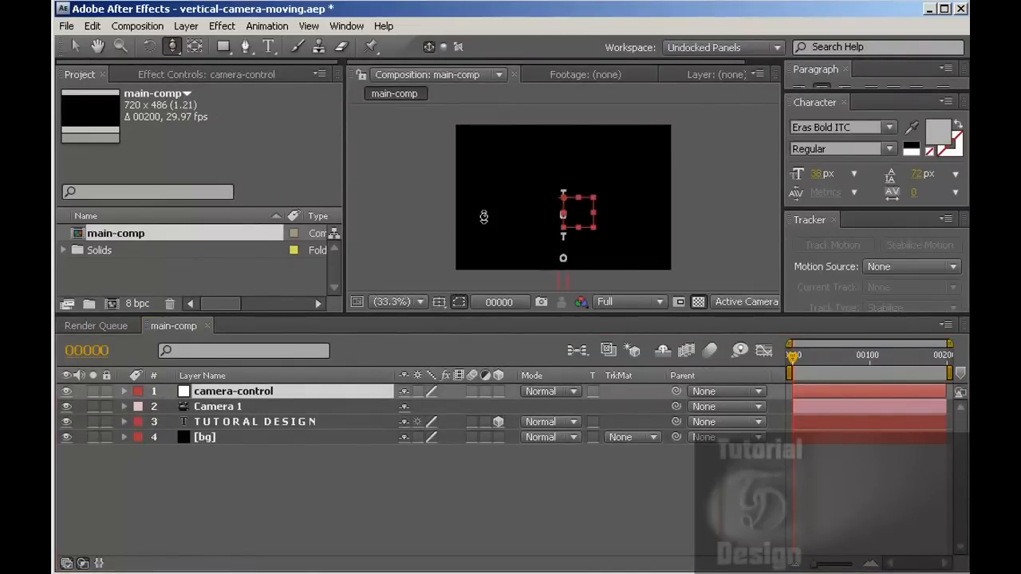
drag(563, 196, 543, 80)
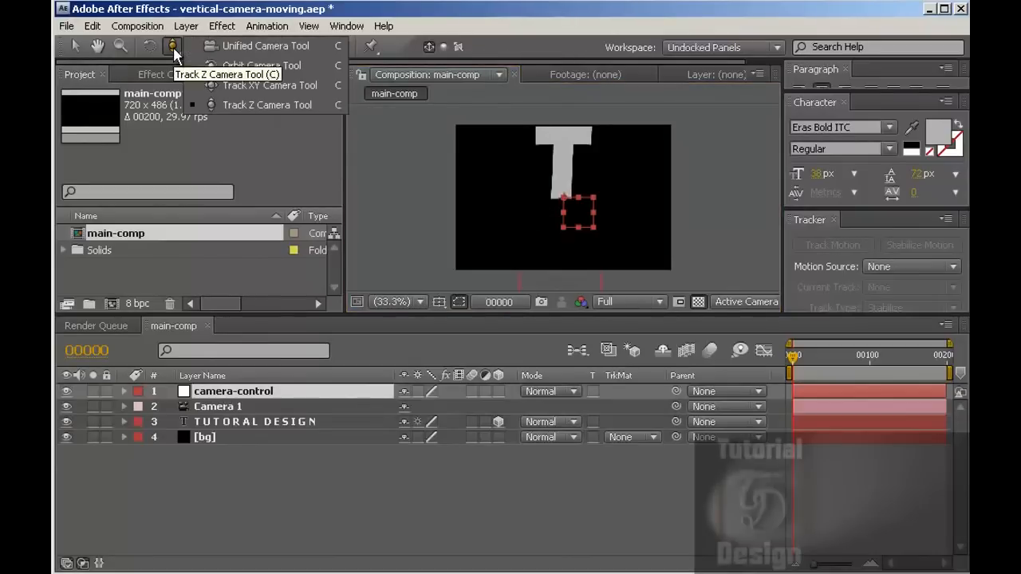
click(226, 84)
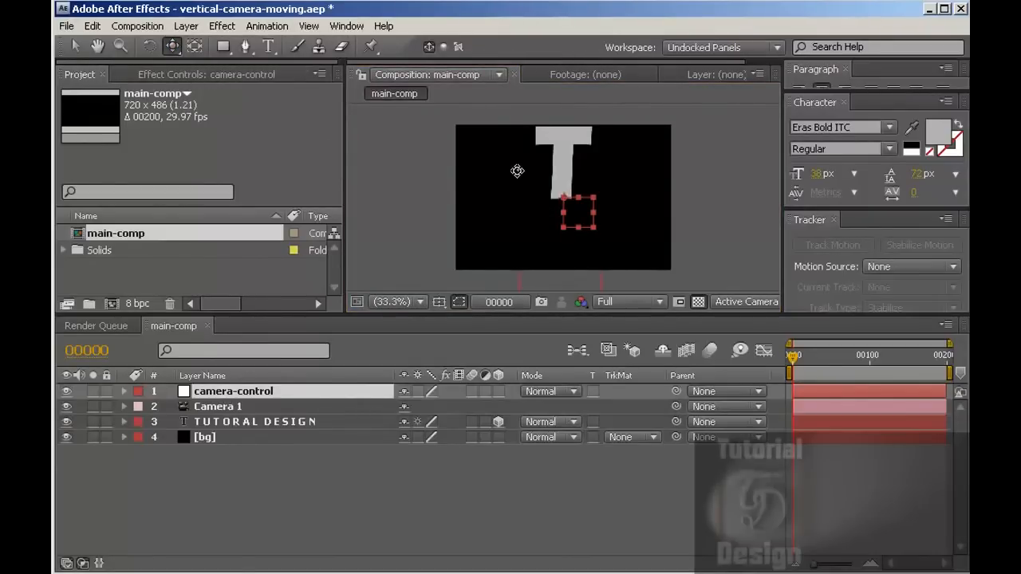
drag(517, 170, 517, 178)
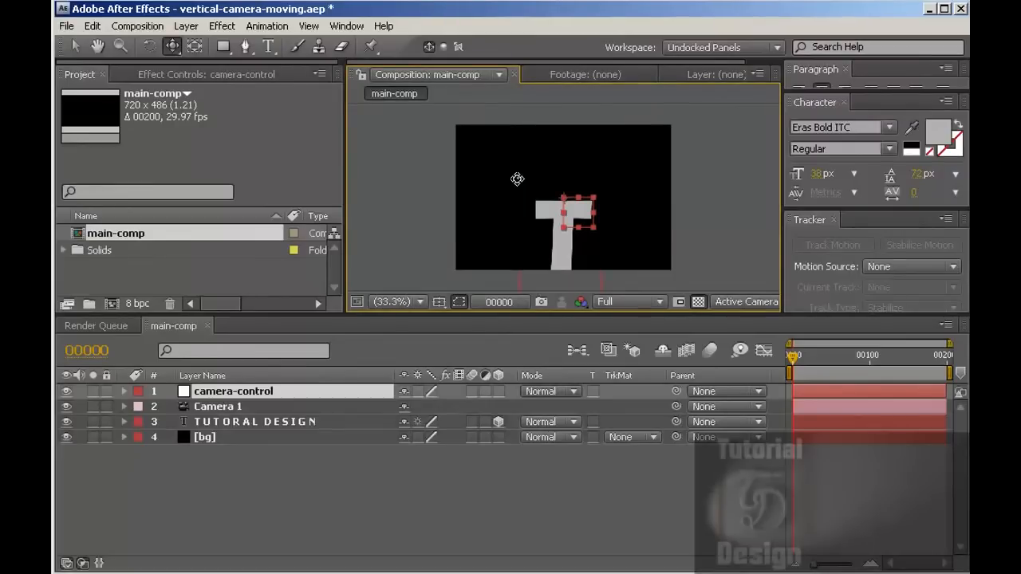
drag(517, 179, 518, 188)
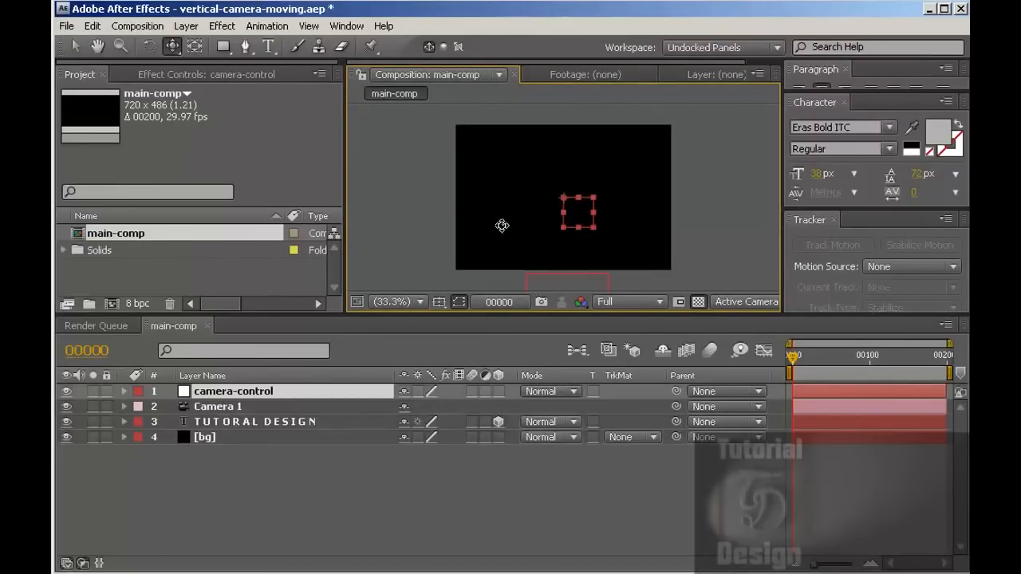
Step: Make camera-control 3D and keyframe its Y Rotation from 0 at frame 0 to 10 full revolutions at frame 199
click(224, 395)
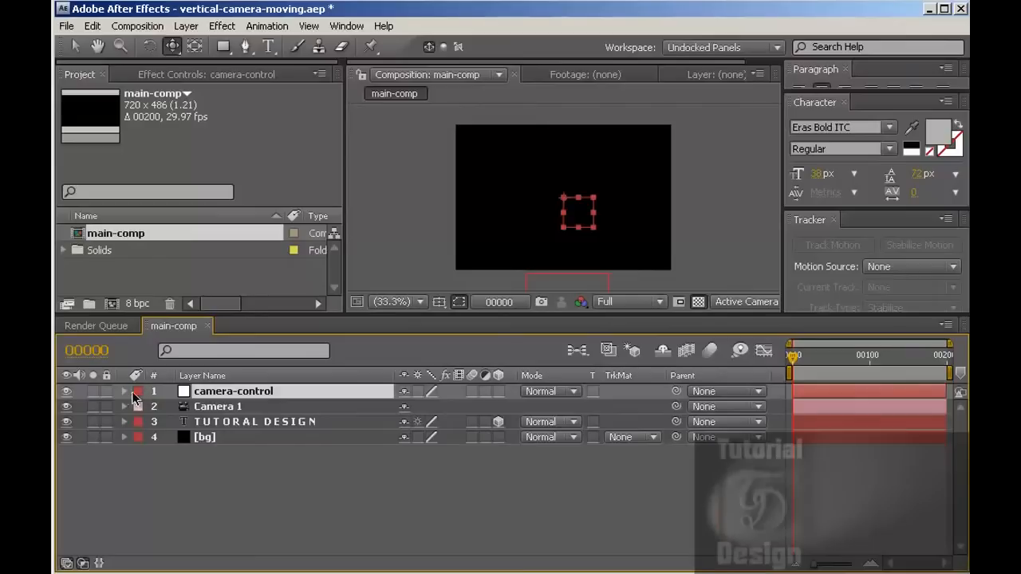
key(r)
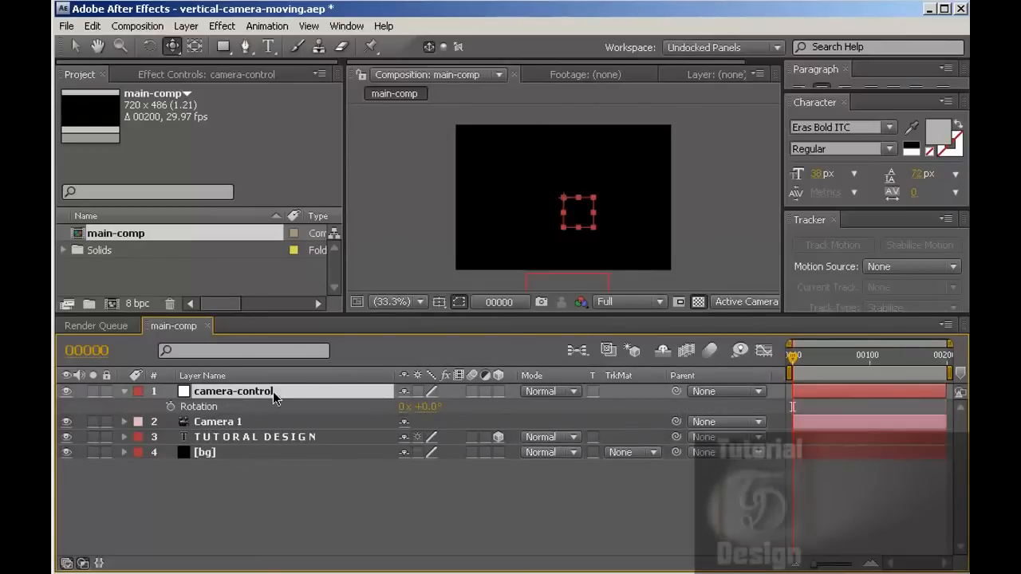
click(496, 391)
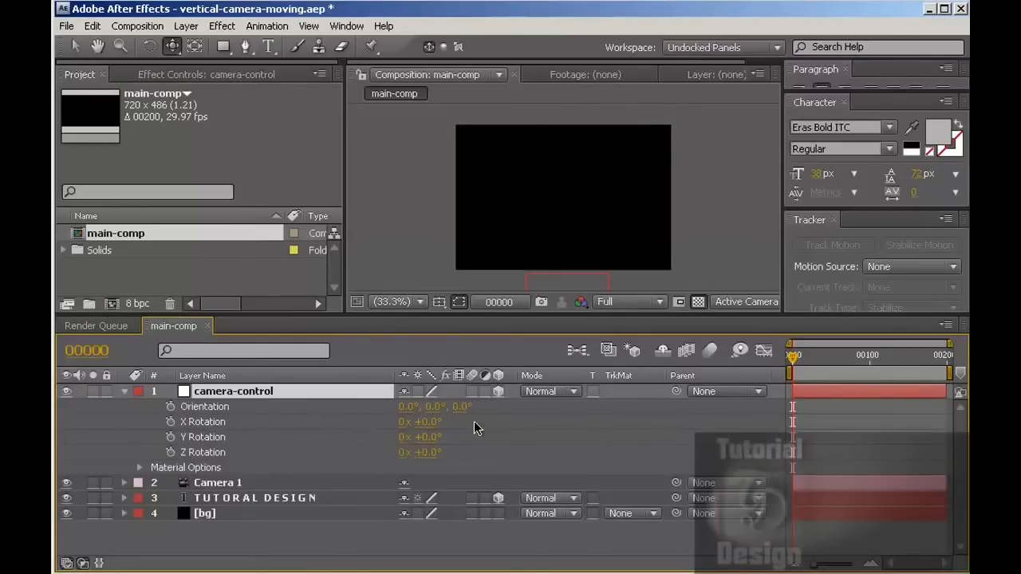
click(170, 438)
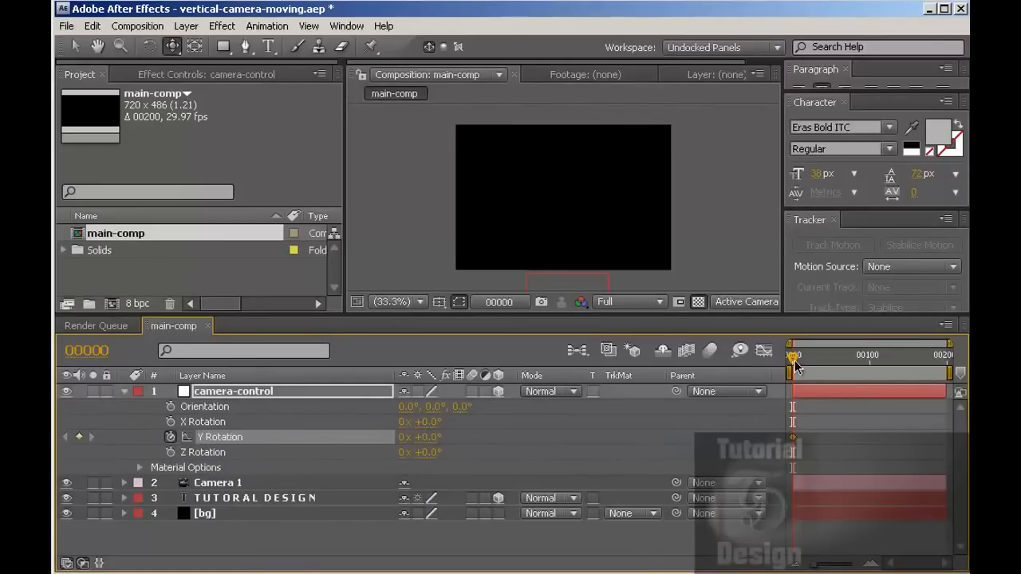
drag(792, 360, 951, 359)
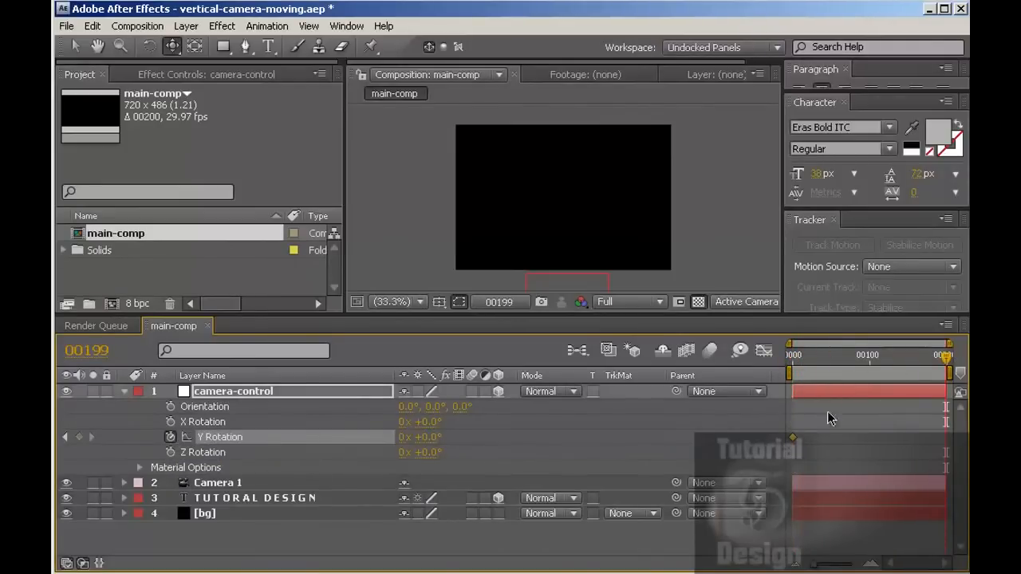
click(403, 437)
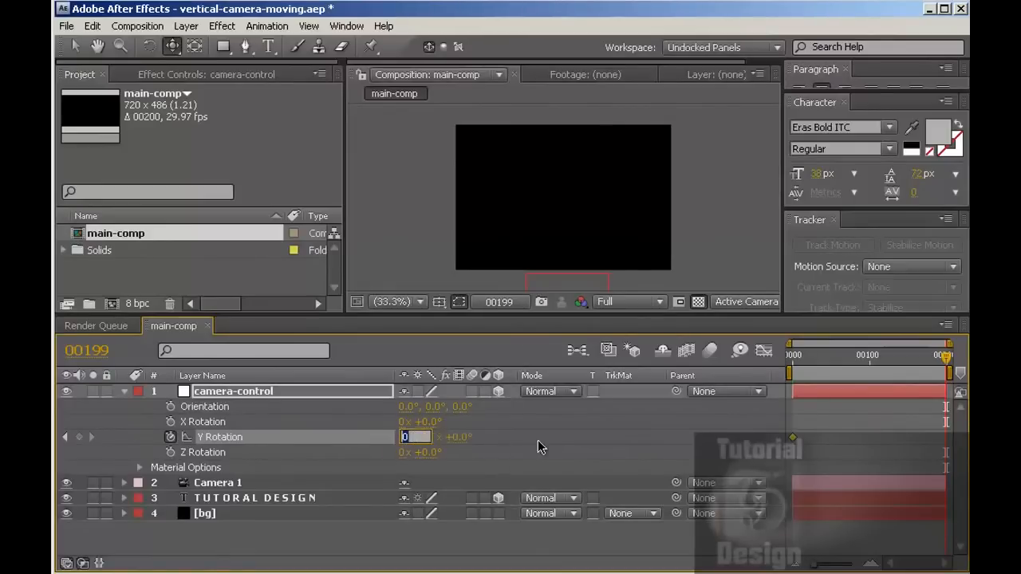
text(10)
click(579, 439)
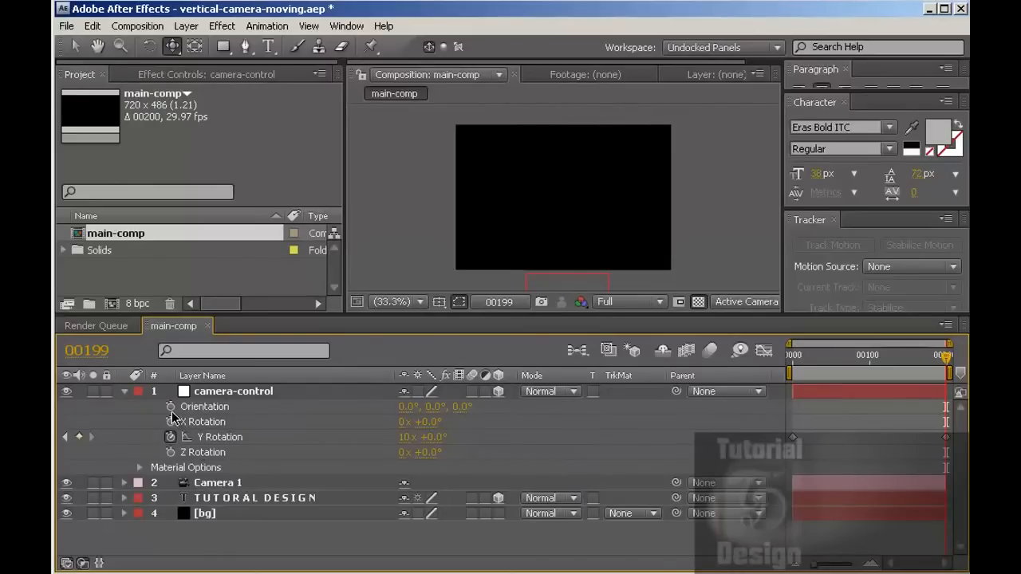
Step: Keyframe camera-control's Position at frame 0 and move it to a negative Y position at frame 199
click(215, 396)
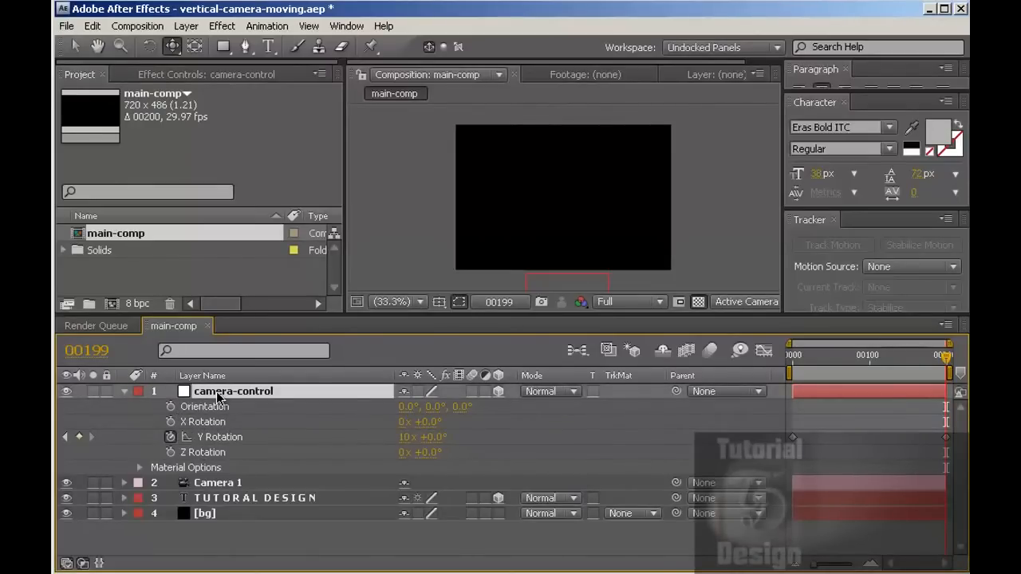
key(shift+p)
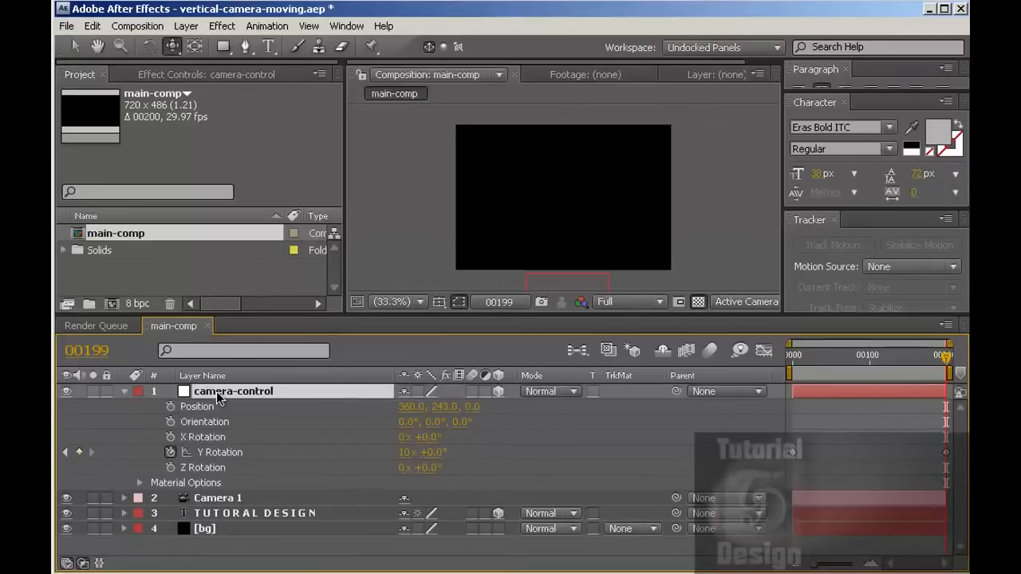
drag(945, 356, 783, 363)
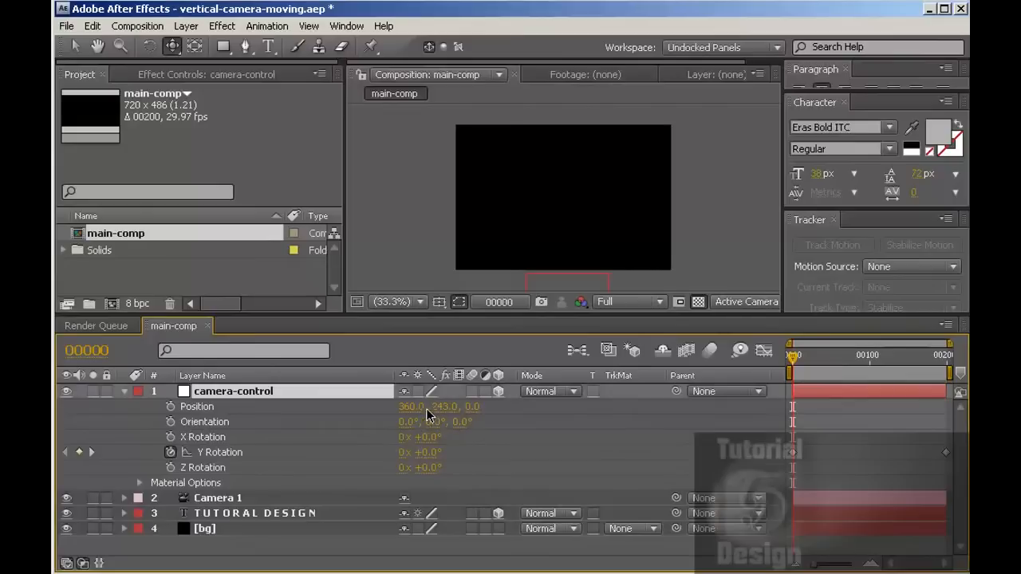
click(170, 406)
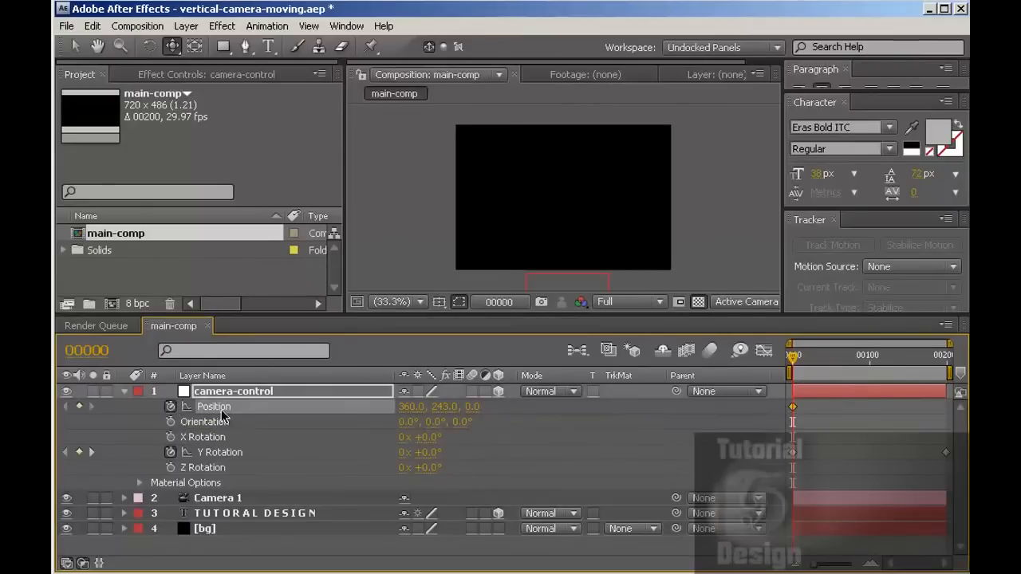
drag(790, 363, 955, 358)
drag(444, 406, 340, 407)
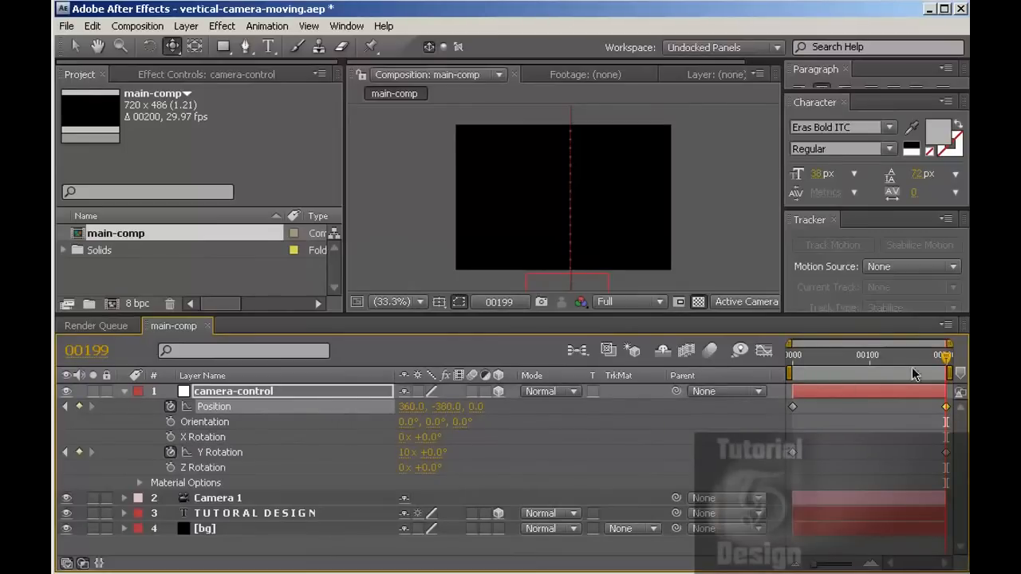
Step: Set camera-control's Y Position at frame 199 to 1222 so the null ends below its starting point
key(comma)
key(comma)
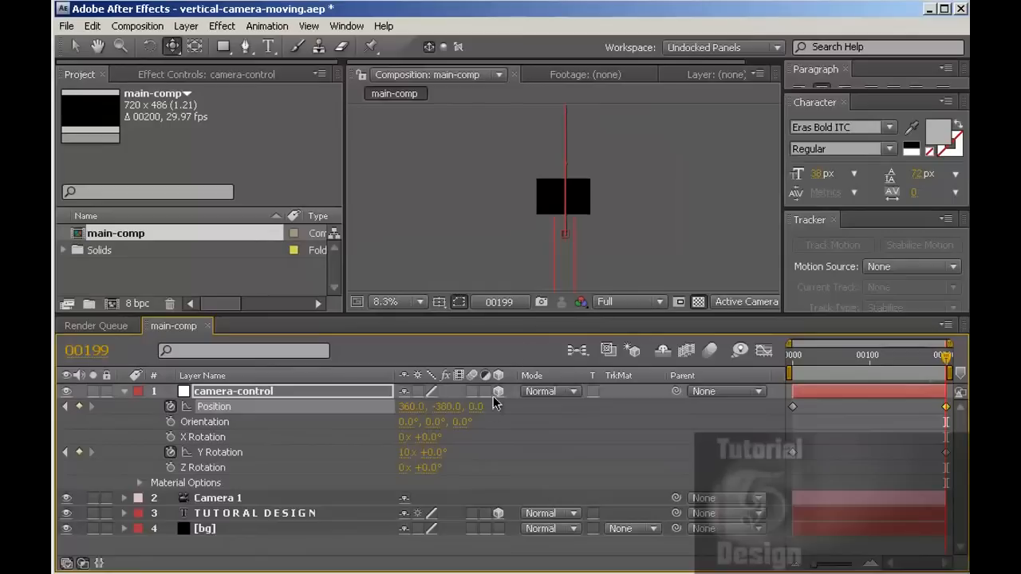
key(comma)
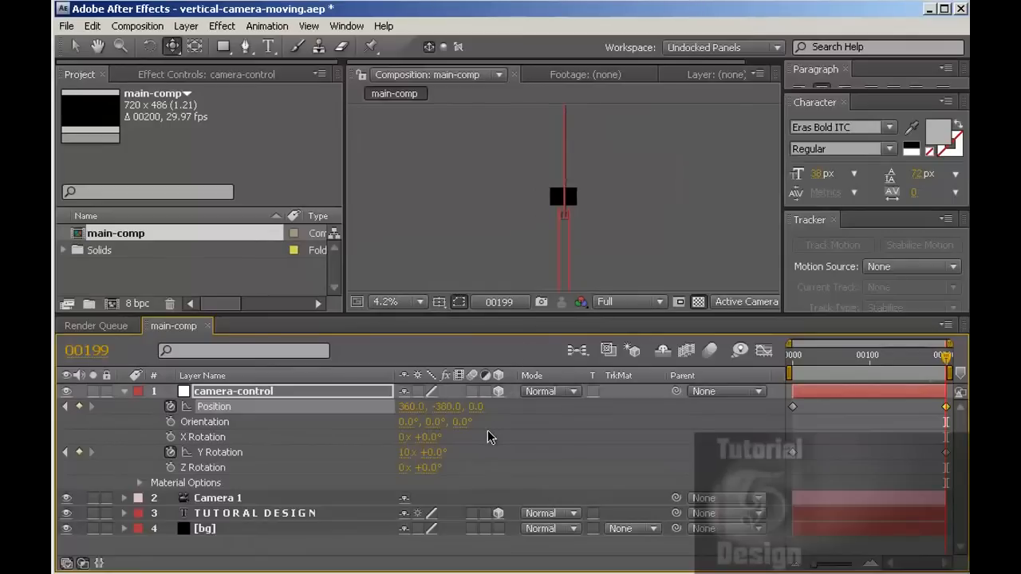
key(comma)
key(comma)
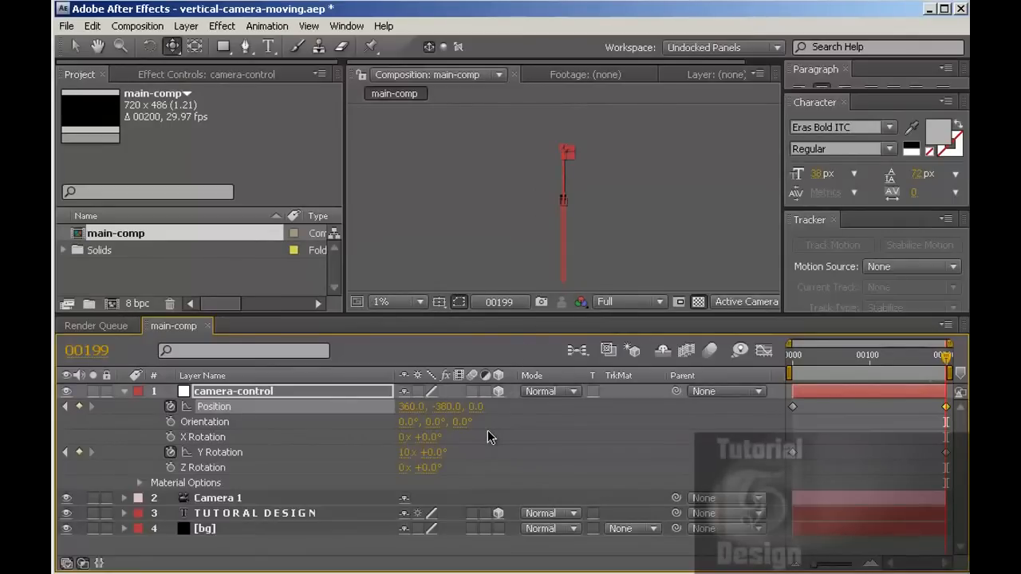
drag(441, 412, 639, 407)
drag(437, 407, 686, 407)
drag(443, 407, 665, 410)
drag(439, 408, 572, 412)
mouse_move(438, 408)
mouse_down()
mouse_move(478, 409)
mouse_move(456, 408)
mouse_up()
click(399, 300)
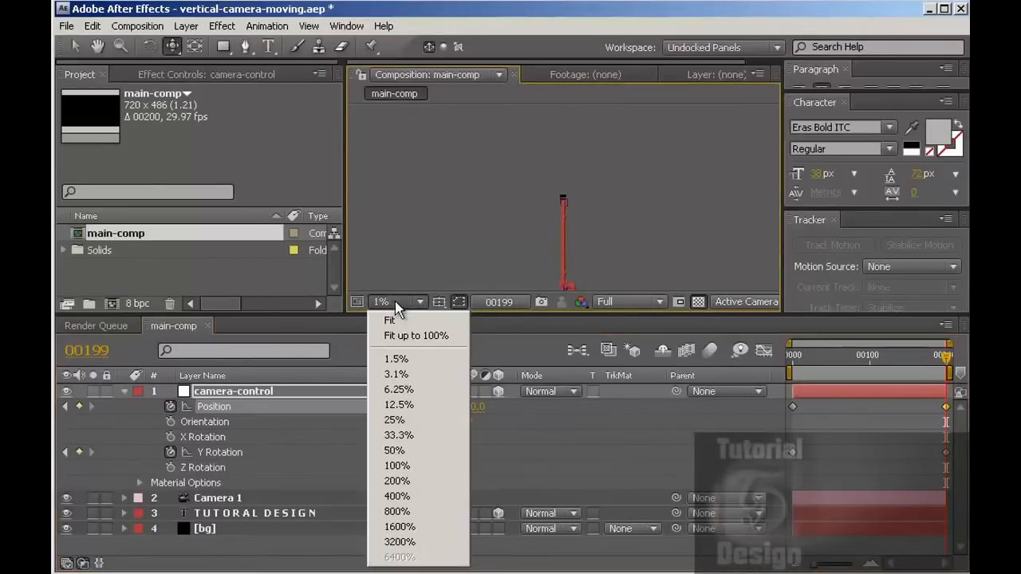
click(417, 335)
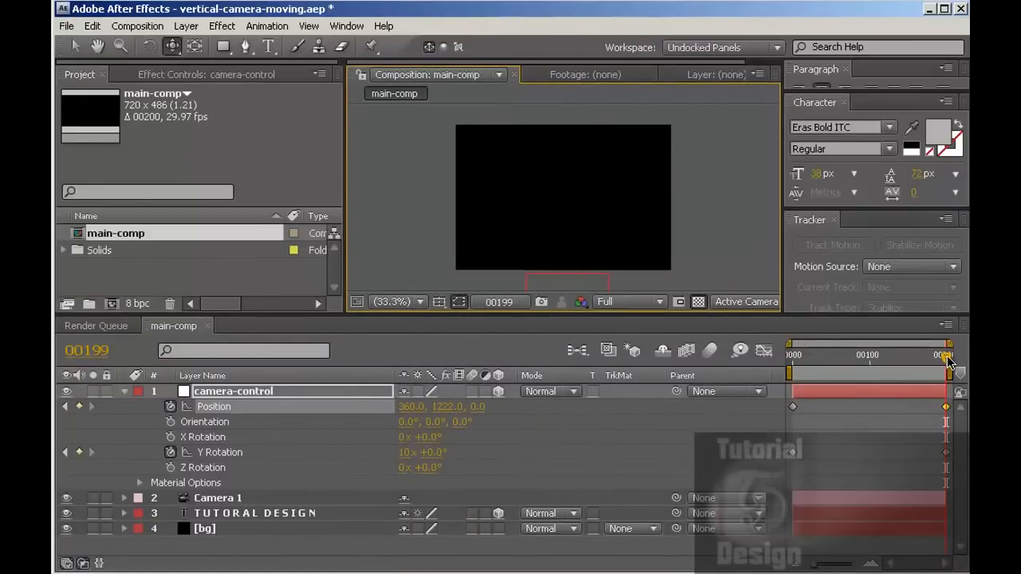
Step: Parent Camera 1 to camera-control at frame 0 and preview the camera move from the start
drag(947, 356, 775, 361)
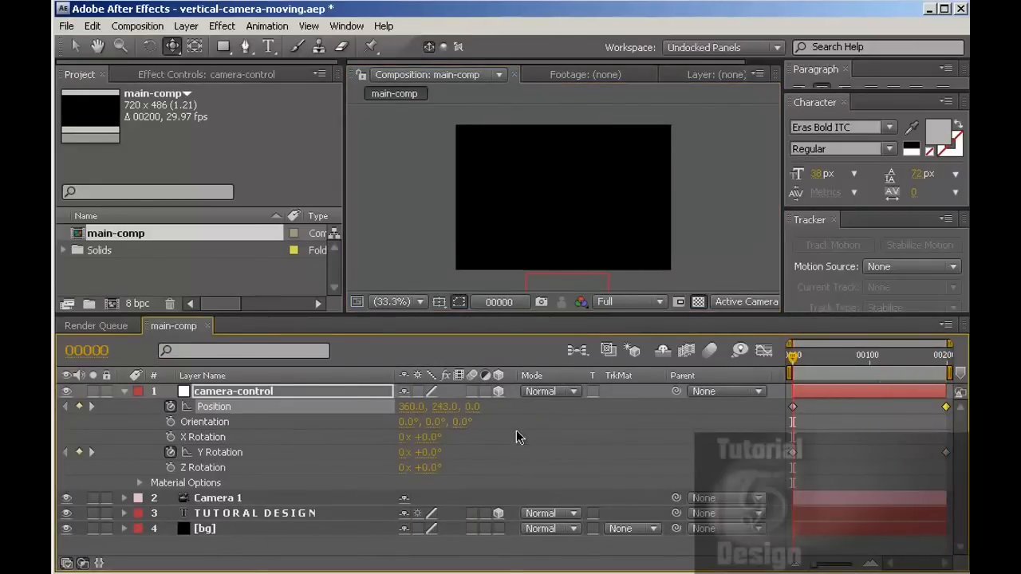
click(234, 499)
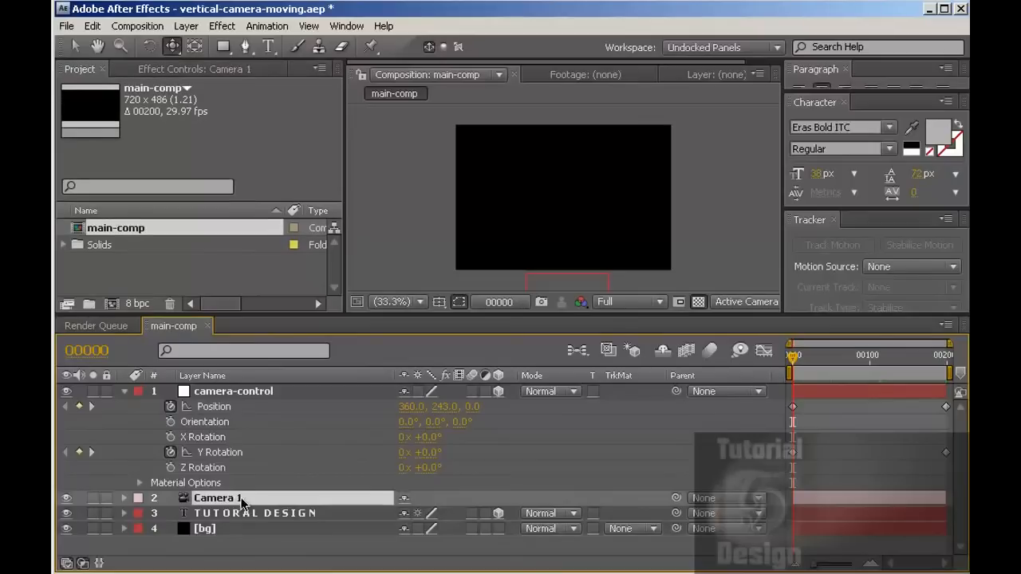
drag(676, 498, 272, 393)
mouse_move(793, 364)
mouse_down()
mouse_move(826, 364)
mouse_move(778, 363)
mouse_up()
key(KP_0)
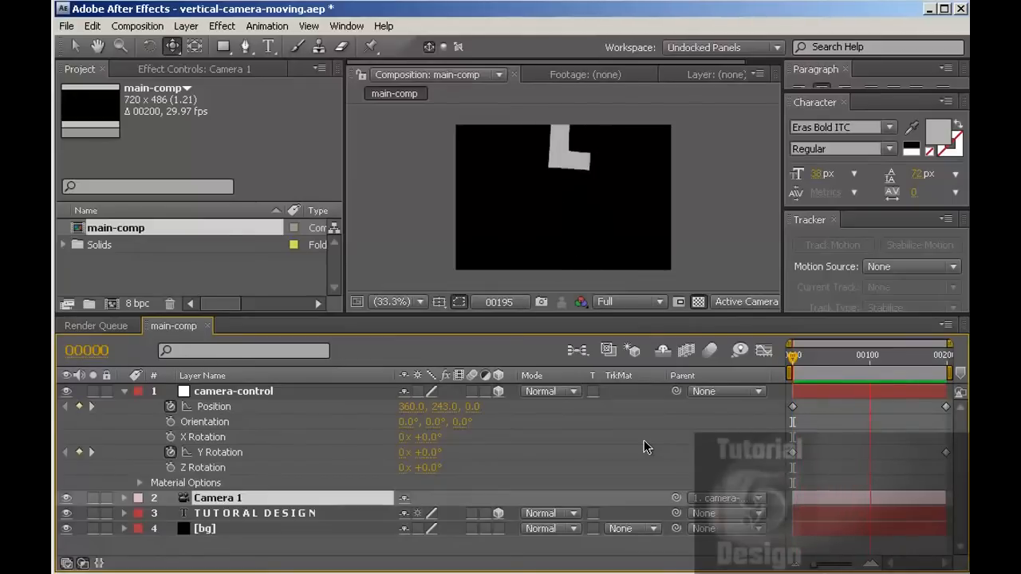
Step: Collapse camera-control's properties and set main-comp's duration to 500 frames
click(124, 391)
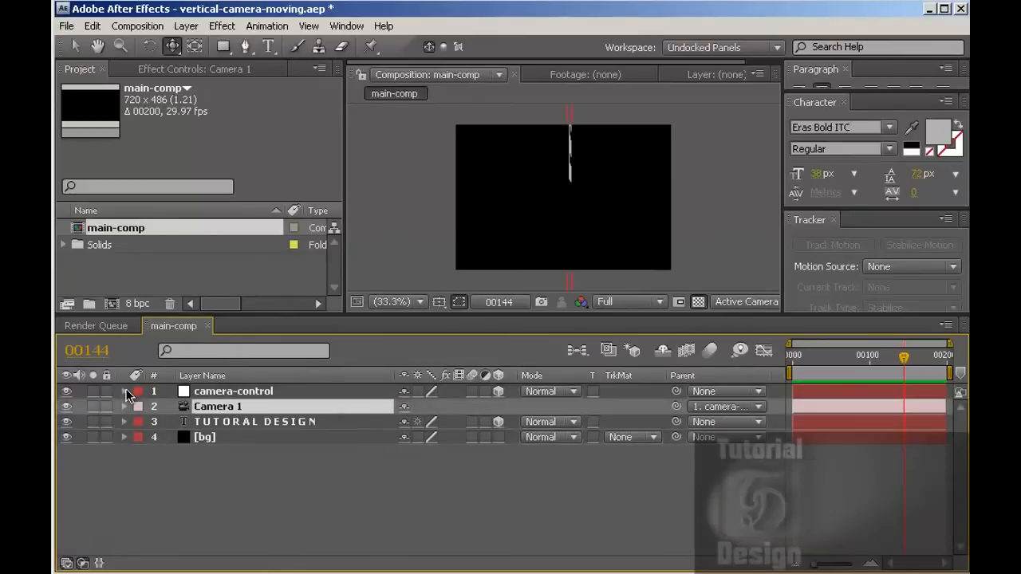
right_click(189, 483)
click(262, 519)
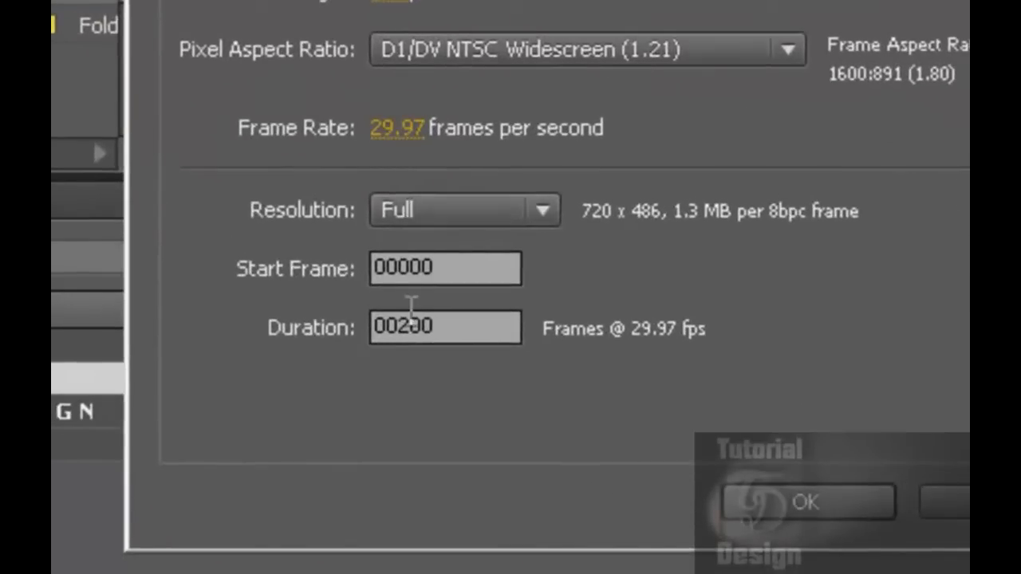
click(403, 328)
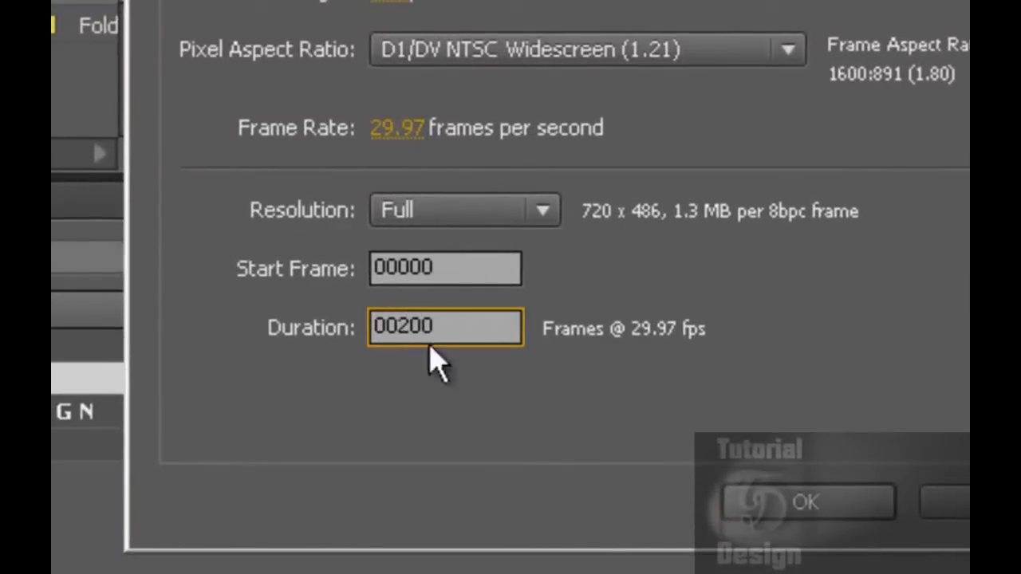
drag(400, 327, 409, 328)
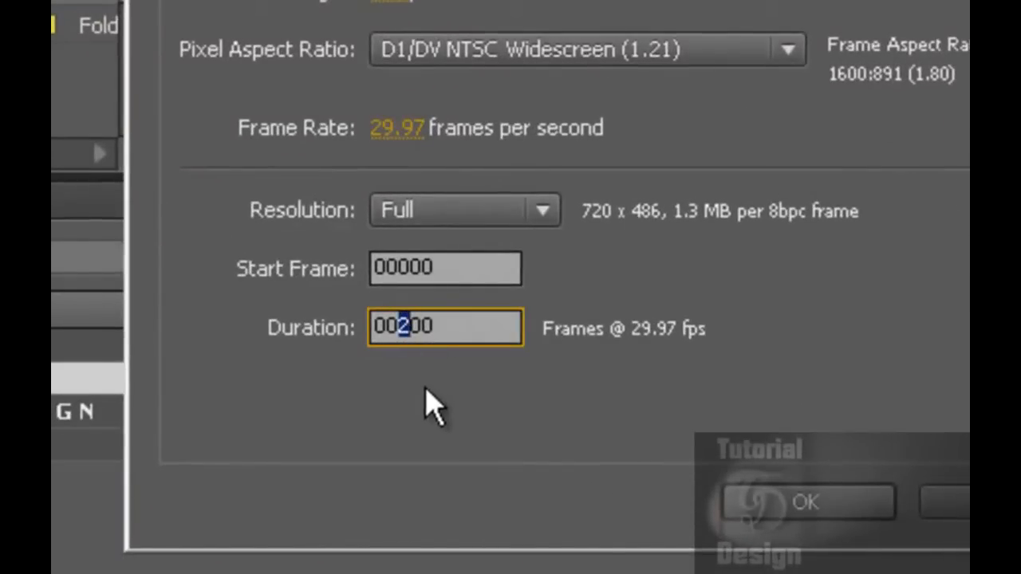
text(5)
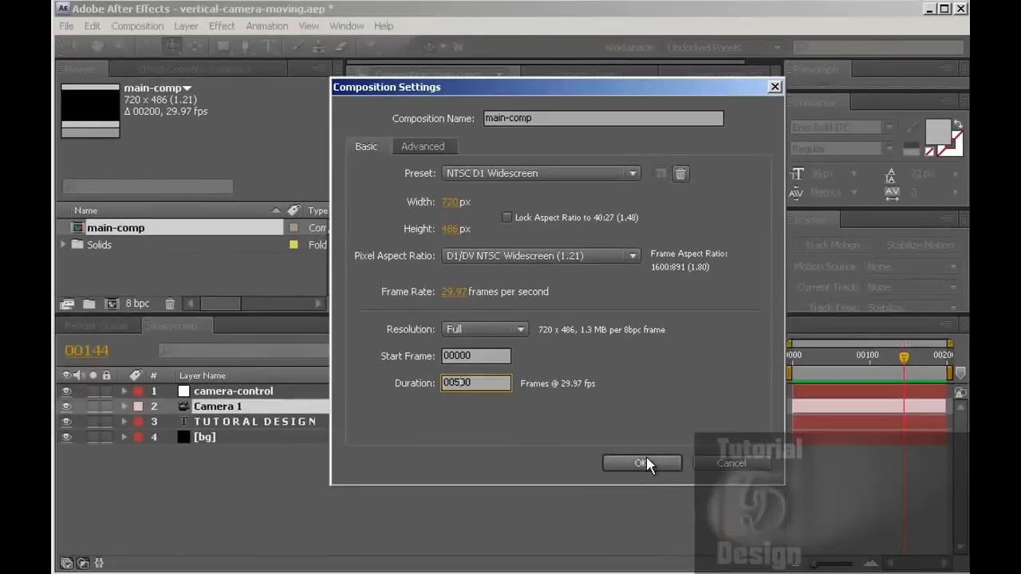
click(793, 499)
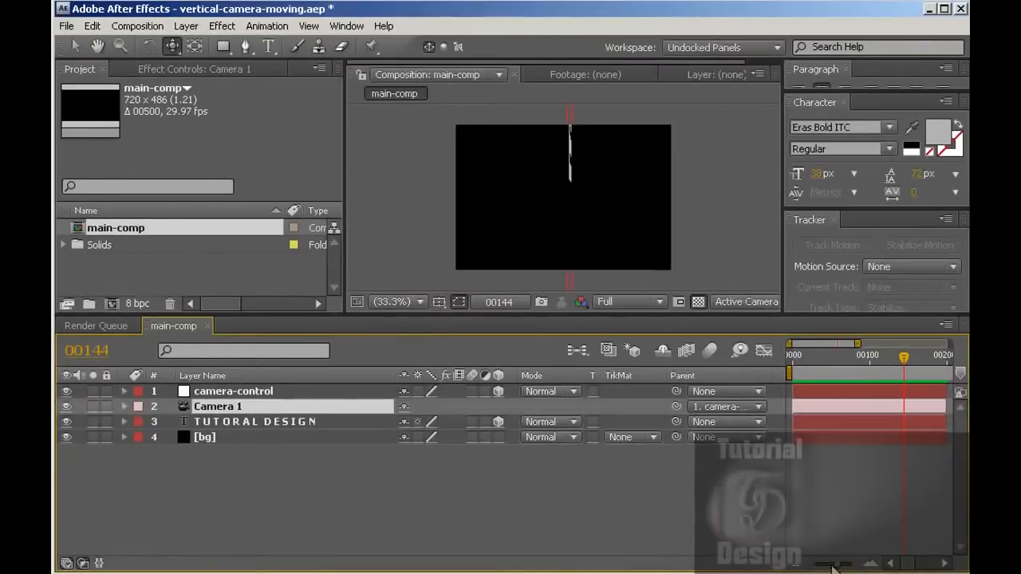
Step: Extend all four layers to the end of the lengthened main-comp, with camera-control's keyframes revealed
drag(840, 567, 816, 567)
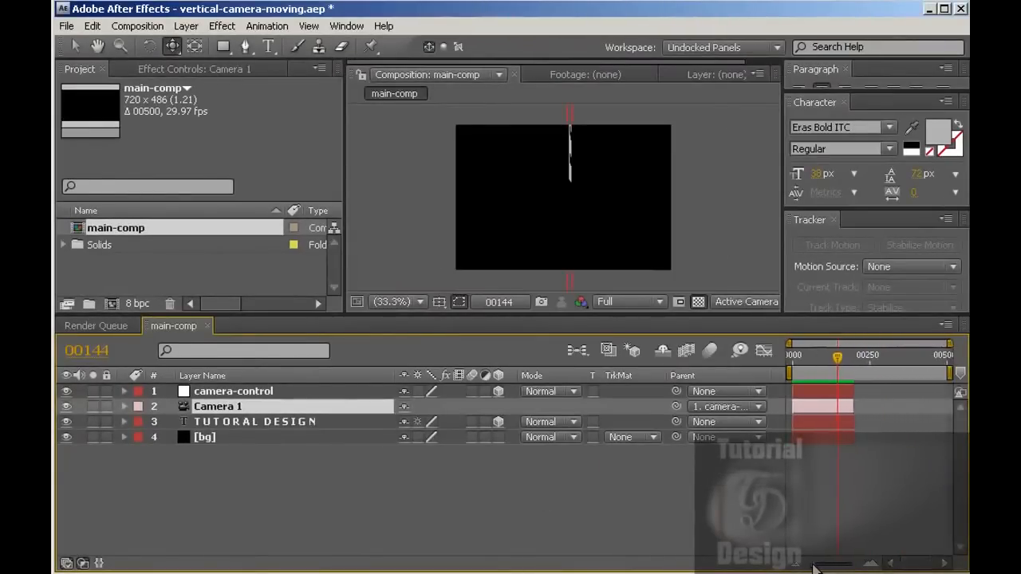
click(217, 394)
key(u)
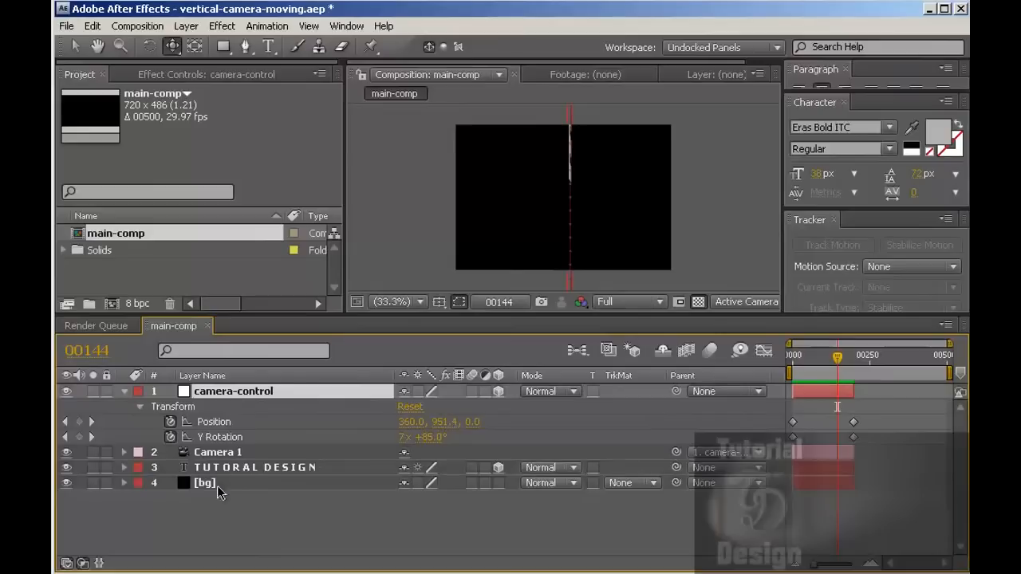
shift+click(211, 481)
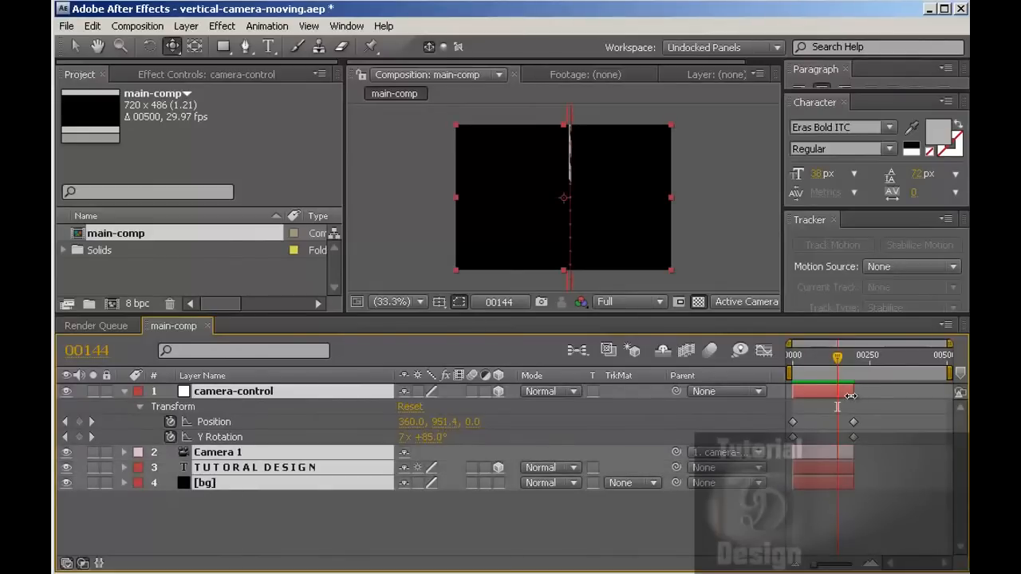
drag(852, 396, 957, 404)
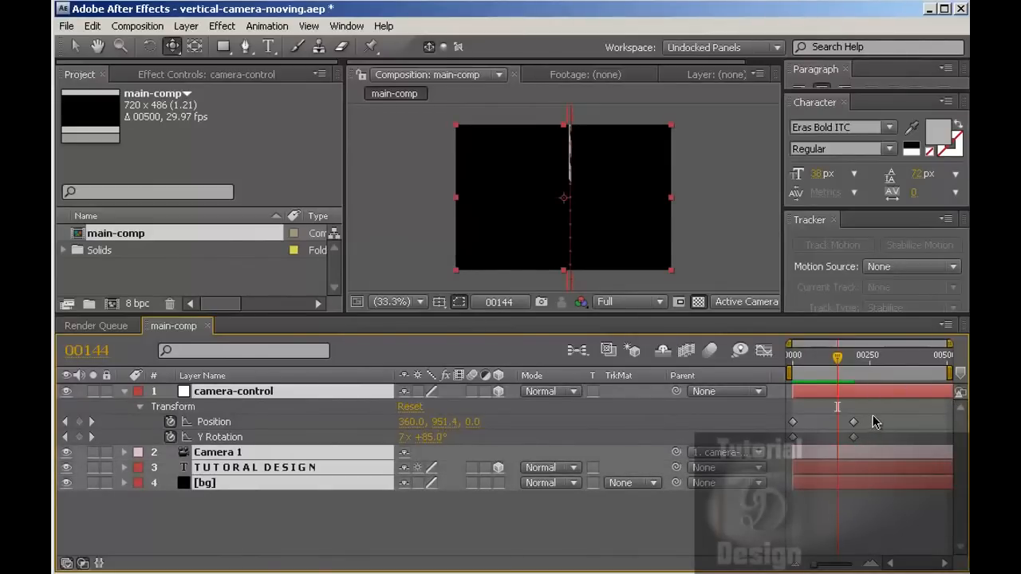
Step: Move camera-control's final Position and Y Rotation keyframes to the end of main-comp and preview the slower move from frame 0
drag(871, 415, 947, 423)
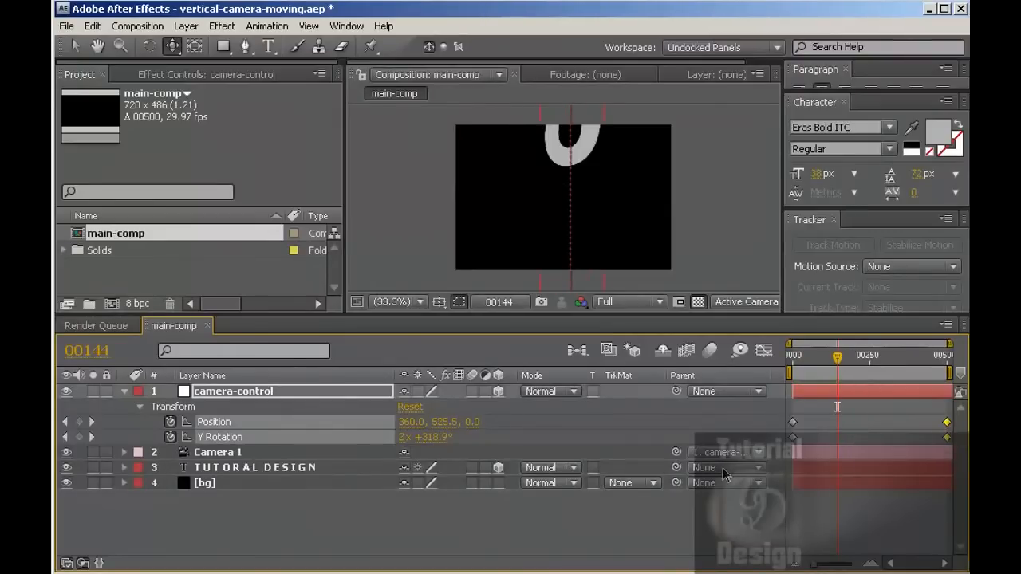
drag(839, 359, 788, 365)
key(KP_0)
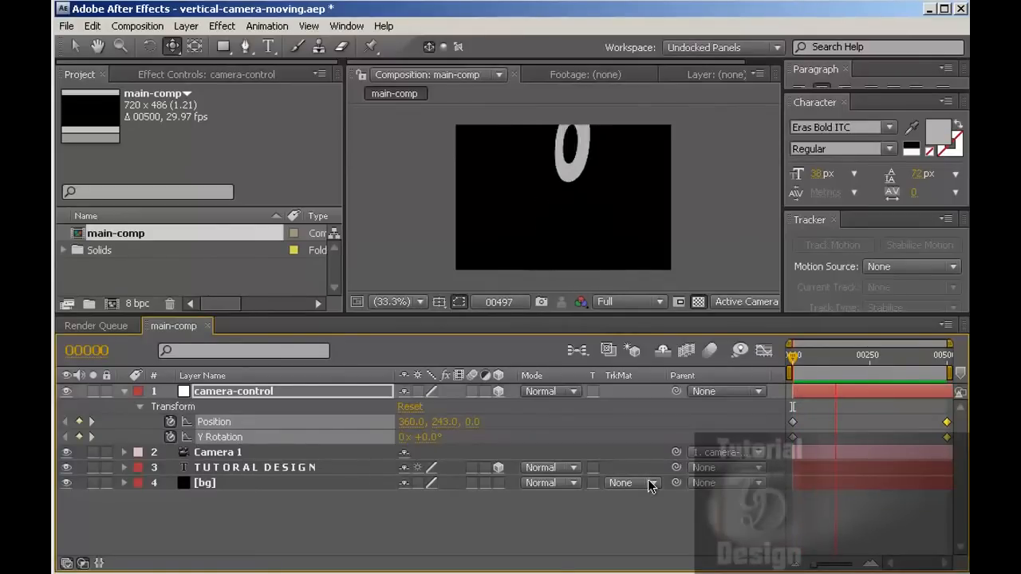
key(space)
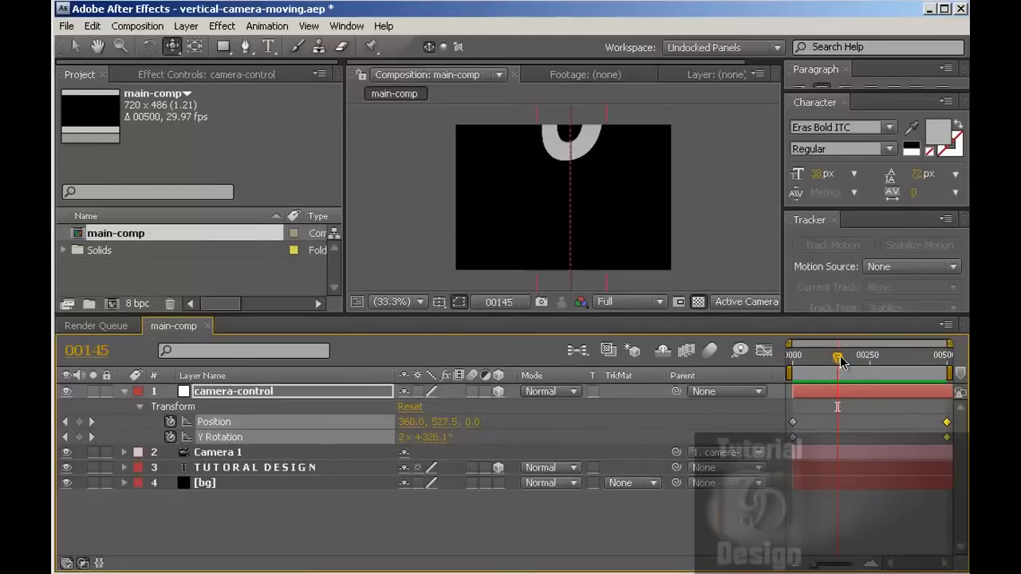
drag(837, 356, 792, 357)
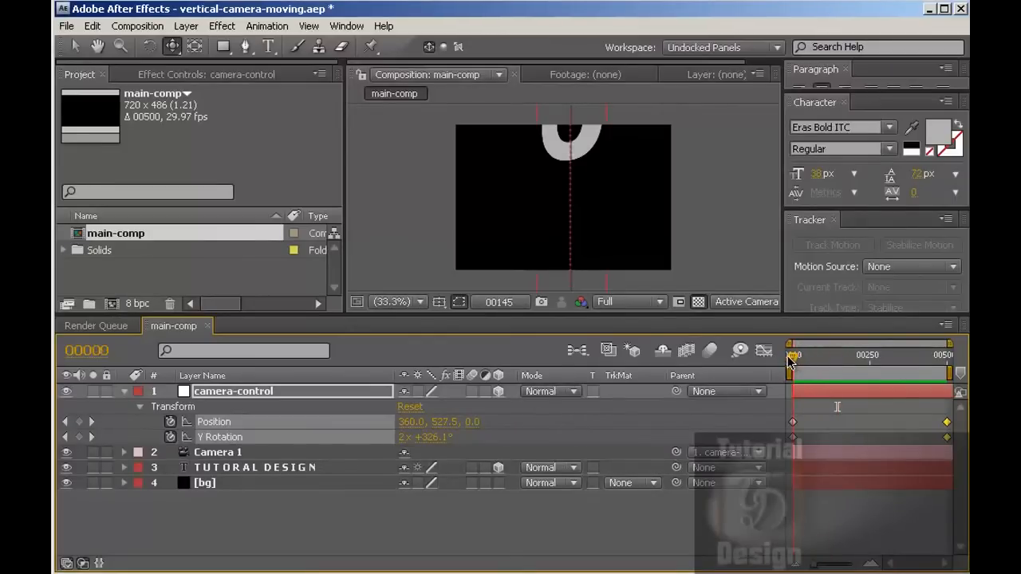
Step: Add a black solid to main-comp and rename it particular
click(186, 26)
mouse_move(195, 46)
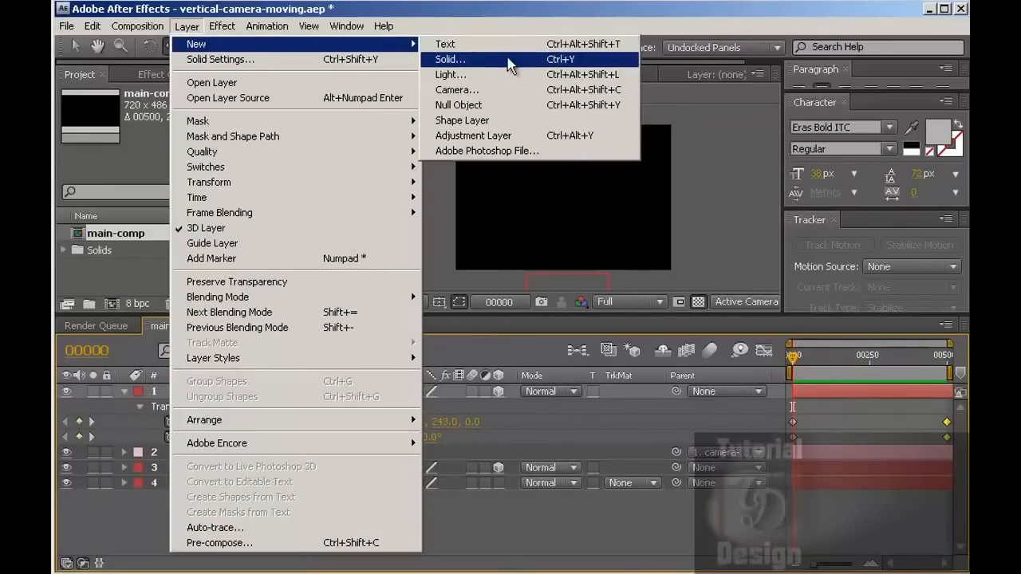
click(491, 60)
click(737, 447)
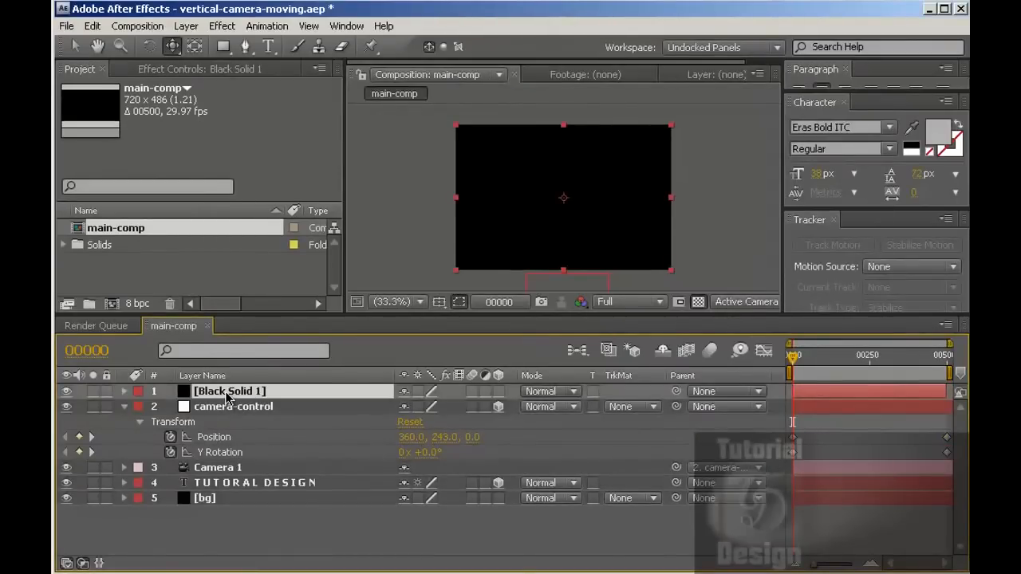
key(Return)
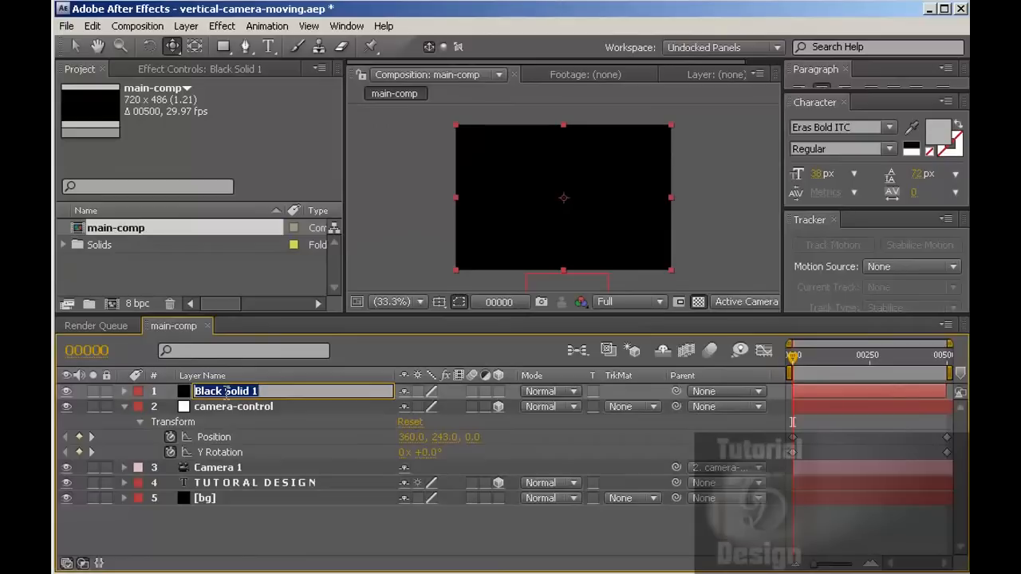
text(part)
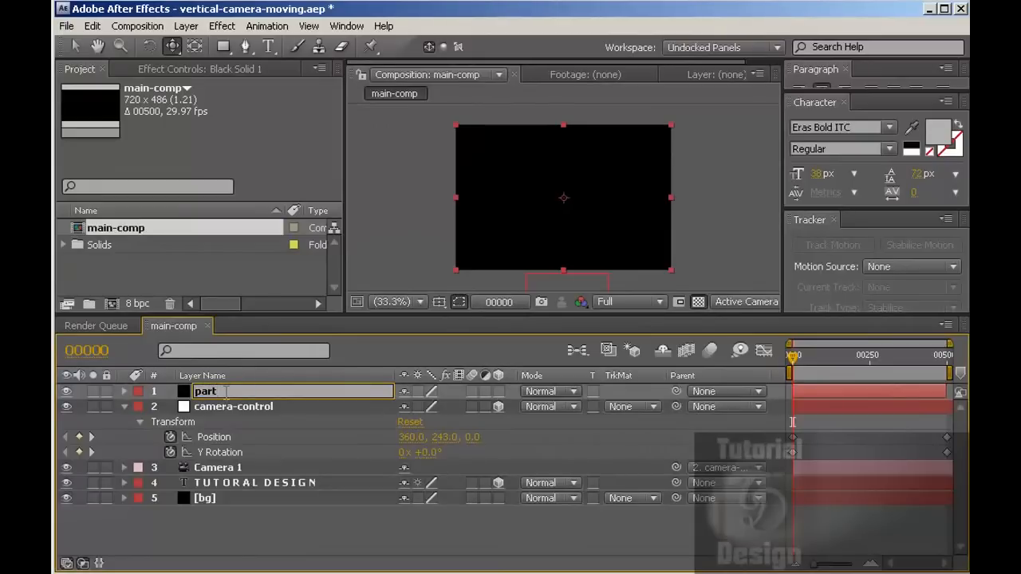
text(icular)
key(Return)
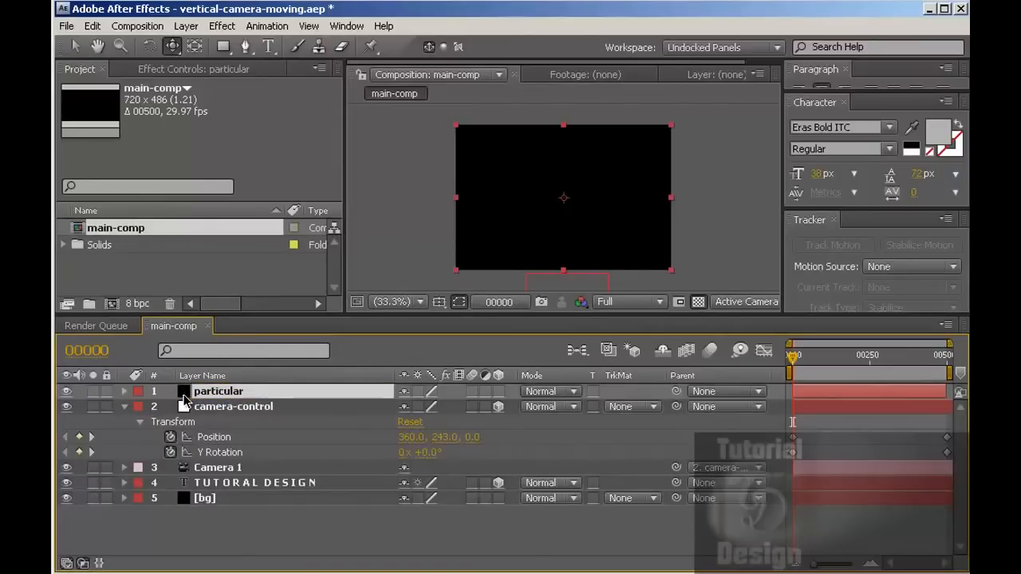
Step: Apply the Trapcode Particular effect to the particular layer
click(222, 28)
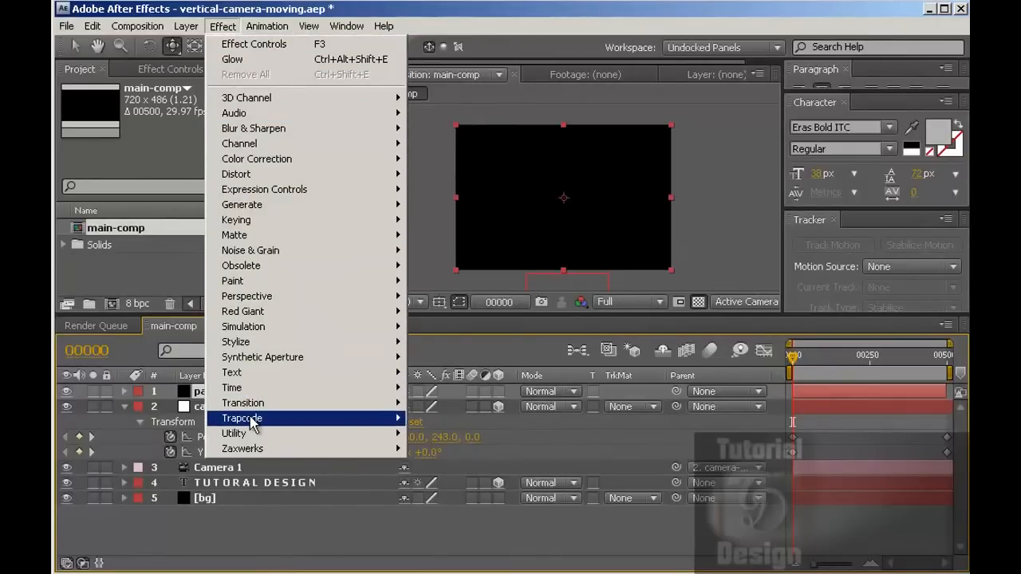
mouse_move(255, 419)
click(439, 419)
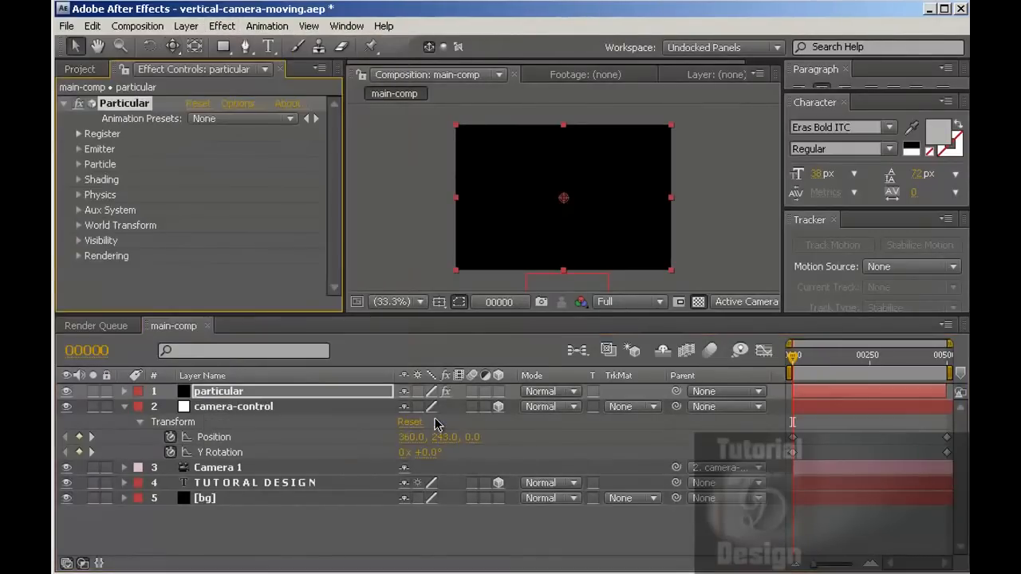
Step: At frame 26, set Particular's emitter Velocity, Velocity Random, Velocity Distribution and Velocity from Motion all to 0
click(79, 149)
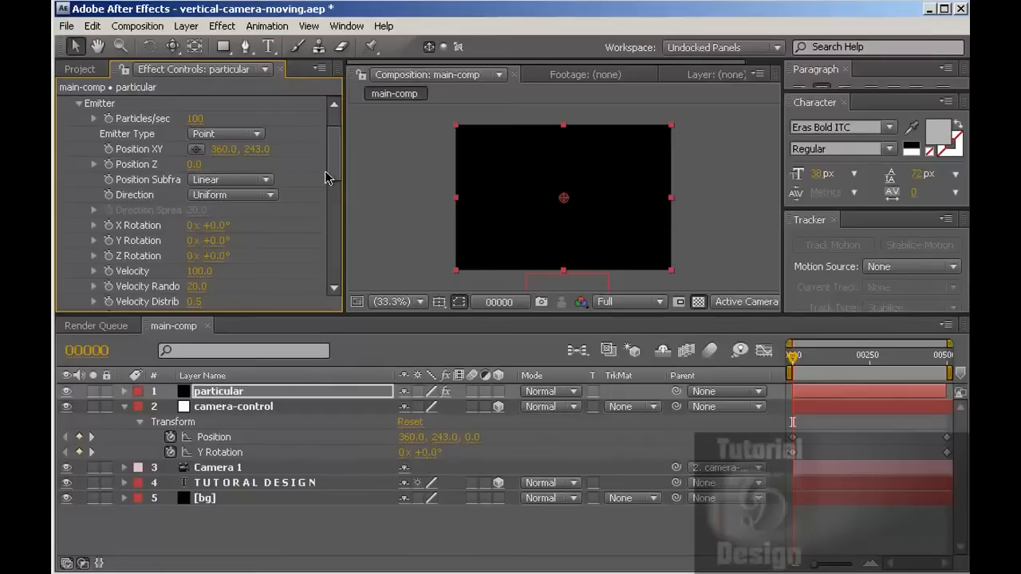
drag(334, 151, 333, 159)
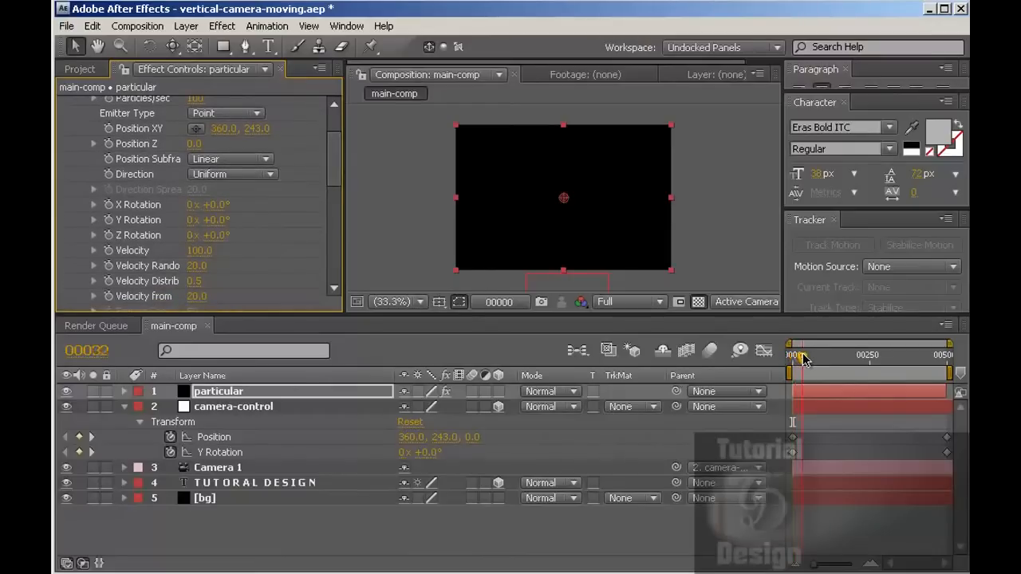
click(804, 355)
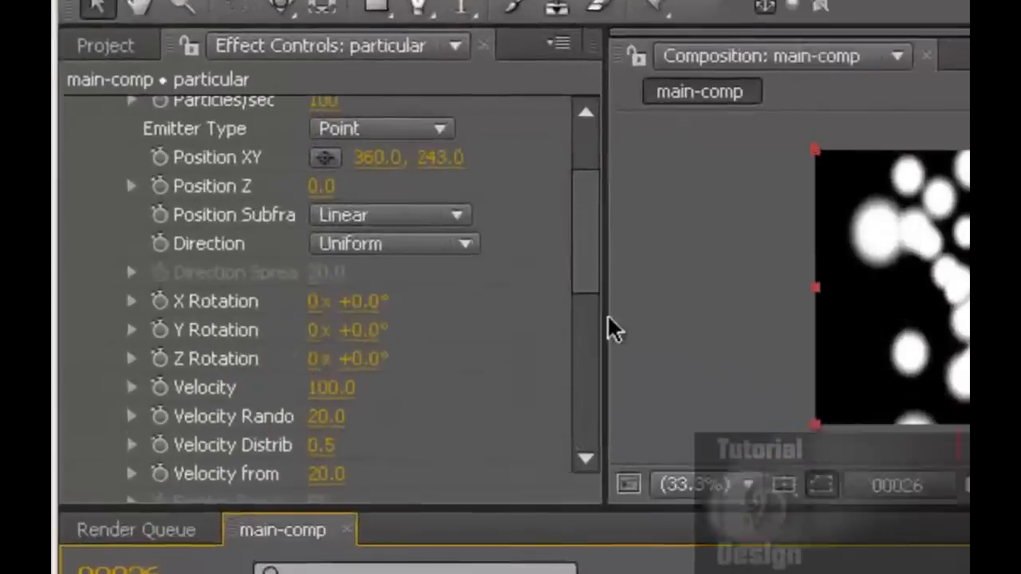
scroll(189, 202, down, 2)
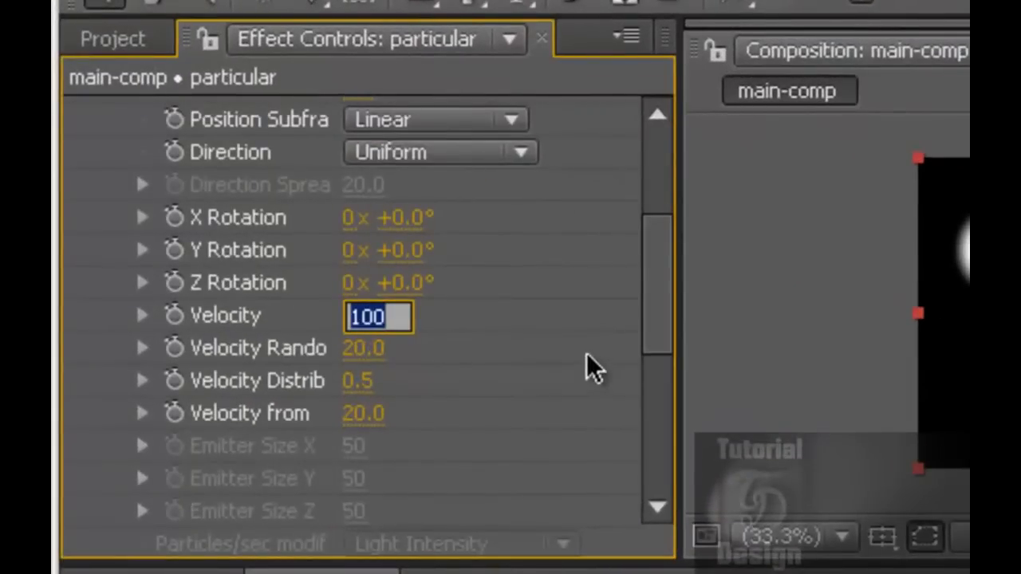
text(0)
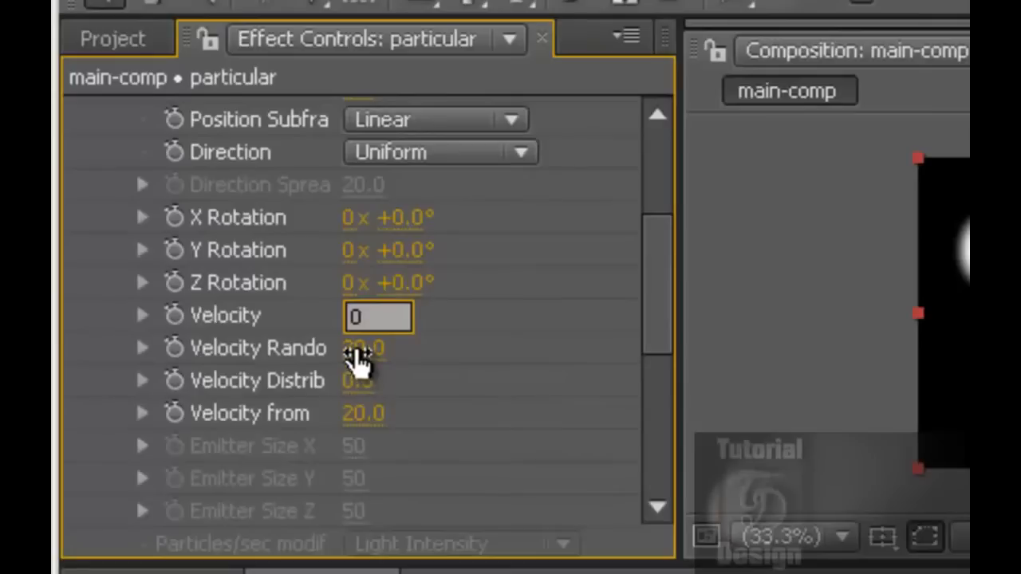
key(Return)
click(367, 353)
text(0)
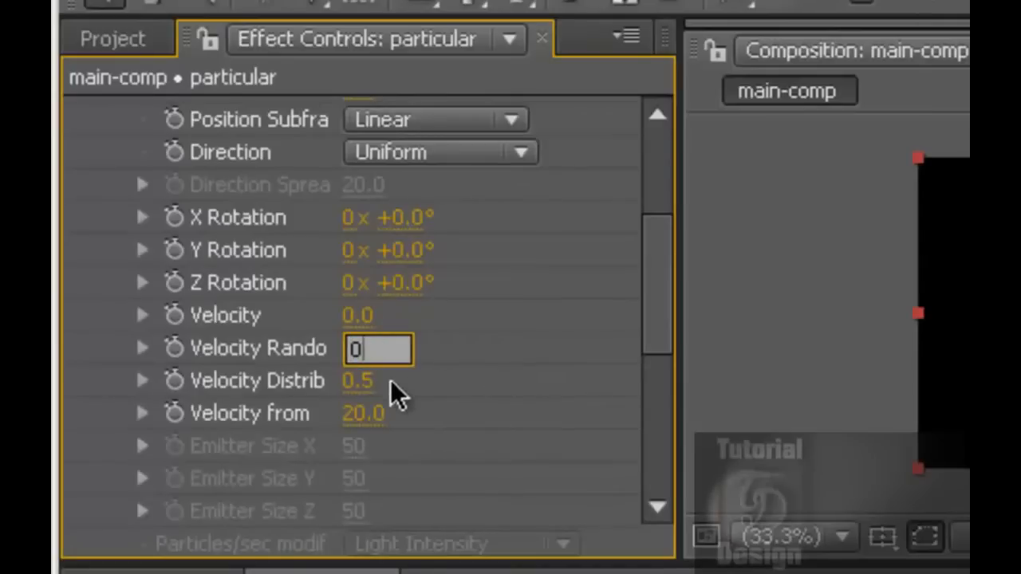
click(354, 388)
text(0)
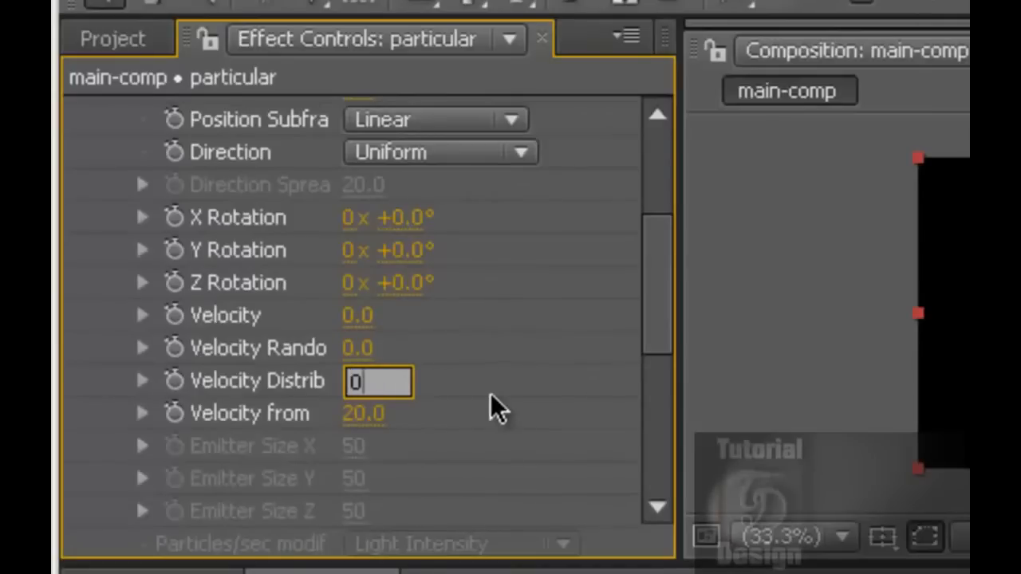
click(369, 415)
text(0)
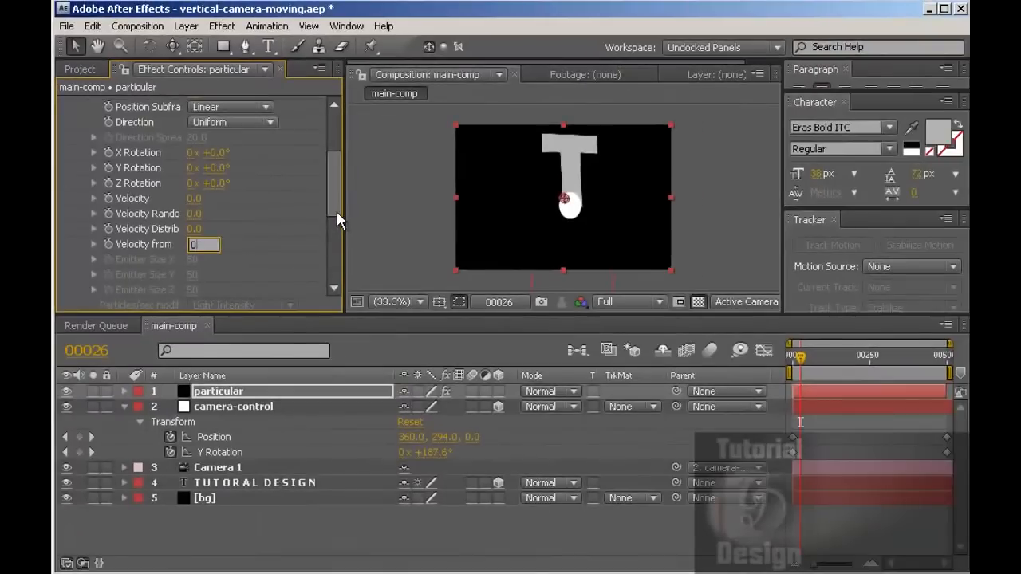
Step: Change Particular's Emitter Type to Sphere
drag(338, 219, 332, 131)
click(236, 177)
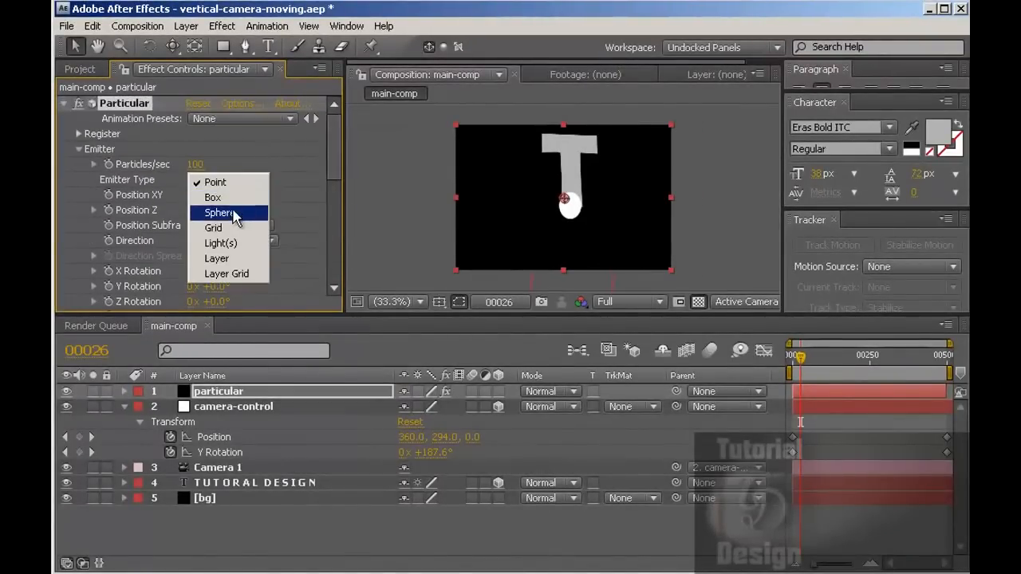
click(235, 213)
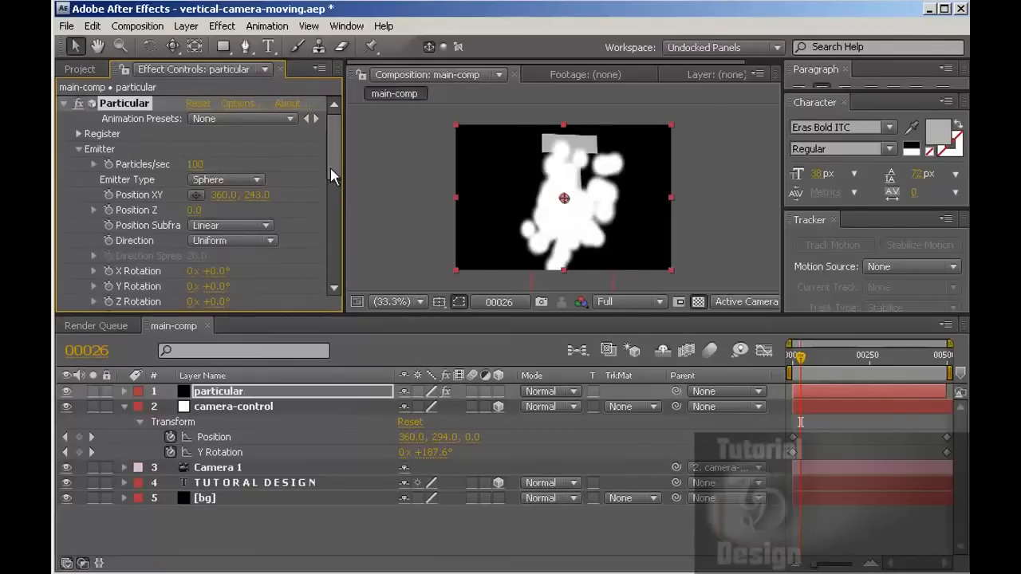
Step: Enlarge the spherical emitter to an Emitter Size X of about 367 and an Emitter Size Y of about 1057
drag(330, 168, 335, 224)
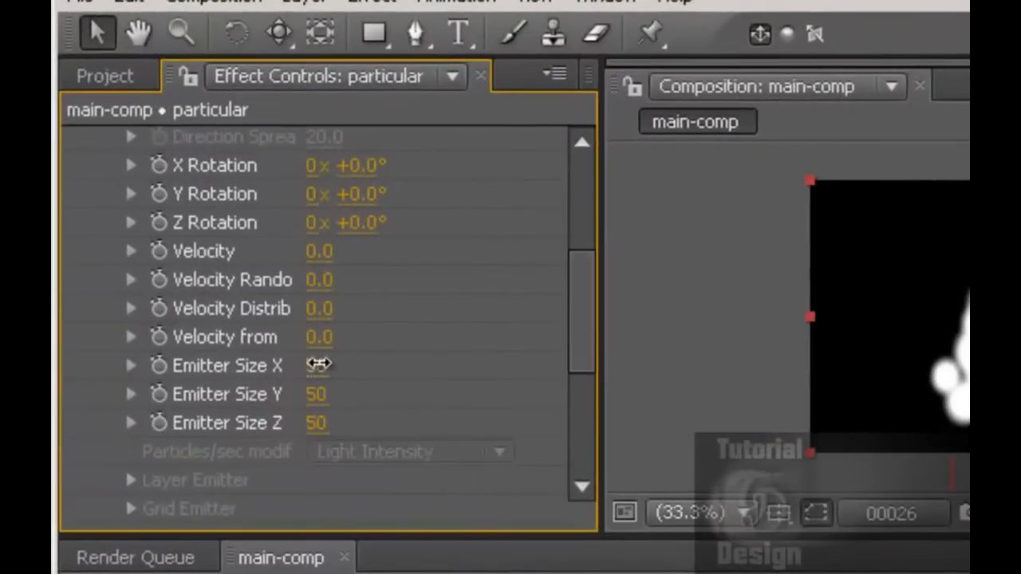
drag(318, 365, 629, 365)
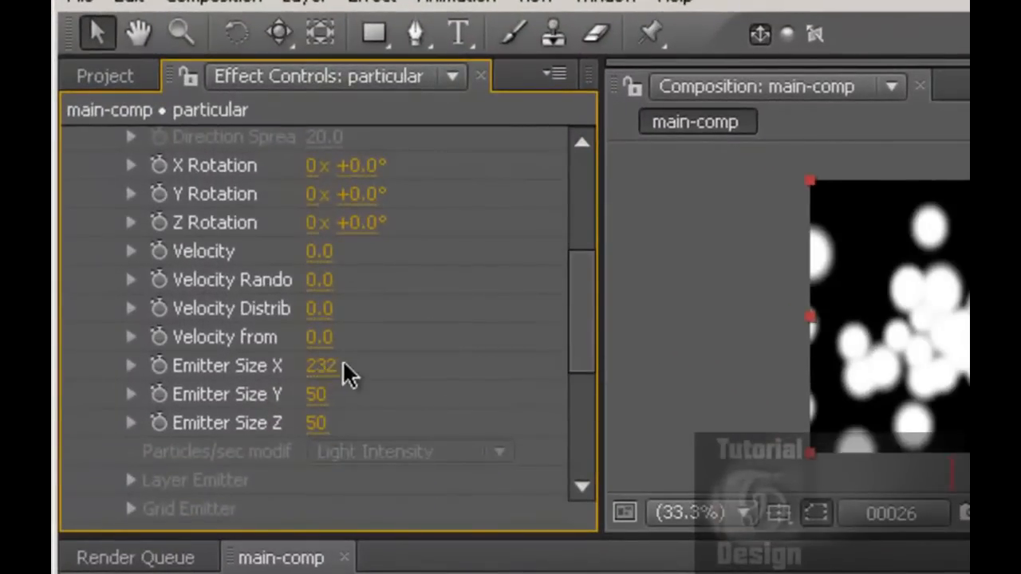
drag(326, 369, 564, 383)
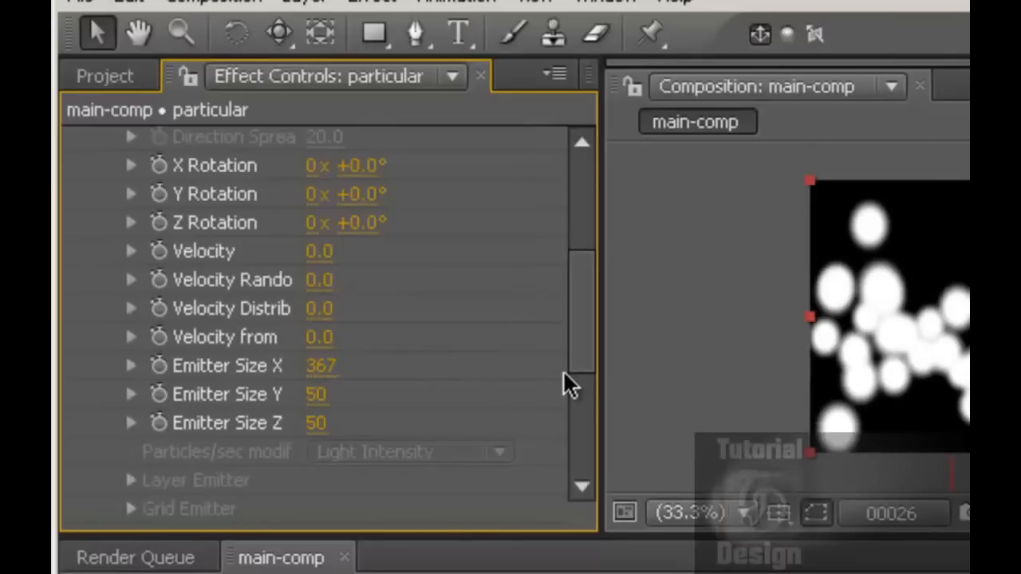
drag(318, 399, 605, 395)
drag(323, 403, 641, 395)
drag(331, 402, 593, 410)
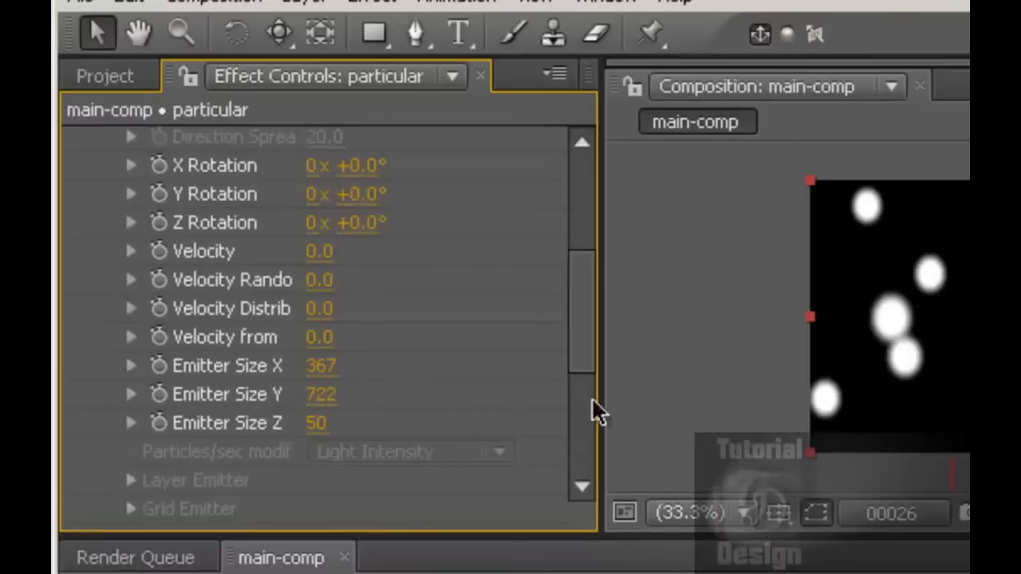
drag(326, 393, 884, 393)
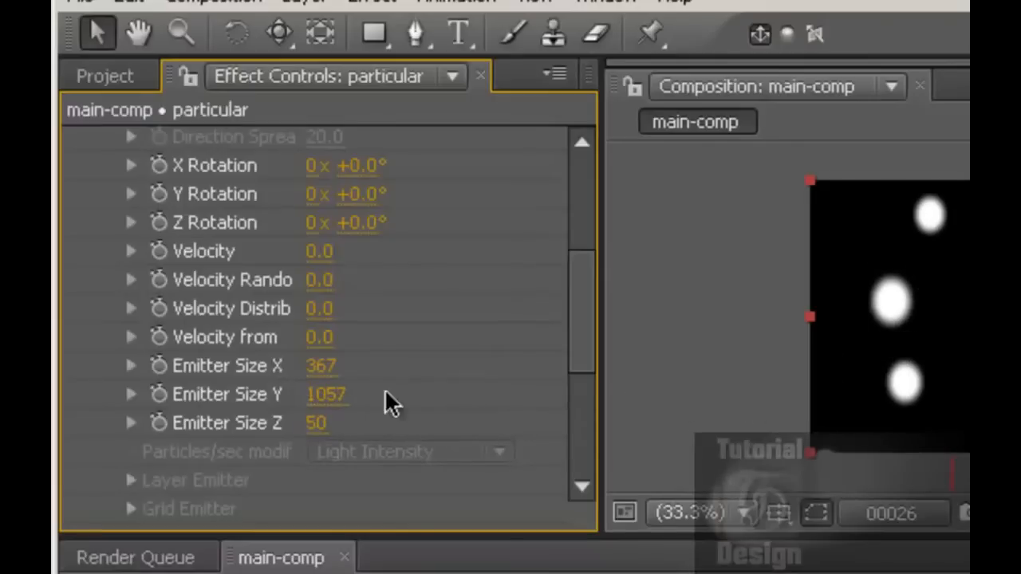
Step: Raise Emitter Size Z to about 311 and Emitter Size Y to about 1246, and widen Emitter Size X further
drag(316, 423, 753, 423)
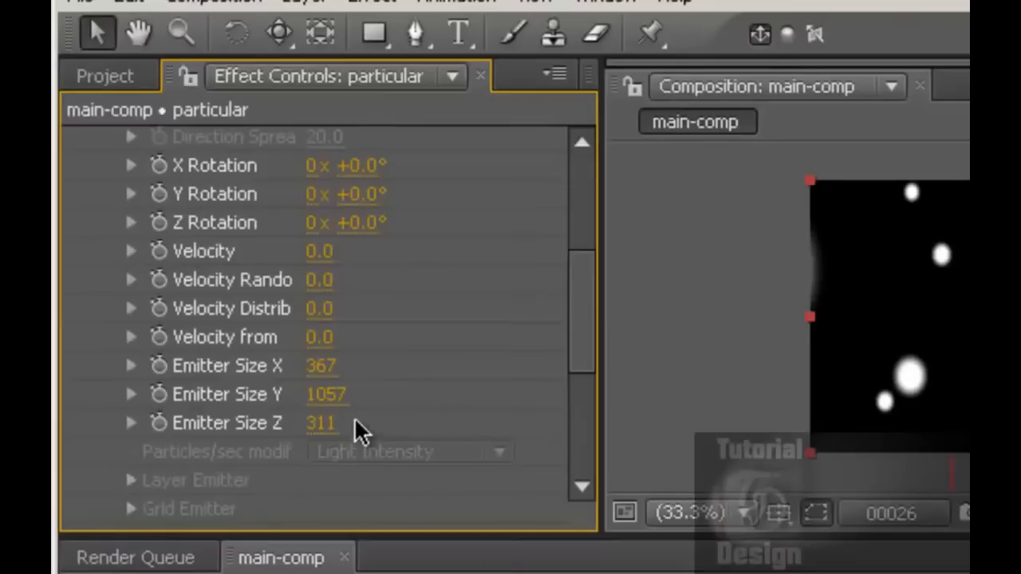
drag(326, 397, 646, 395)
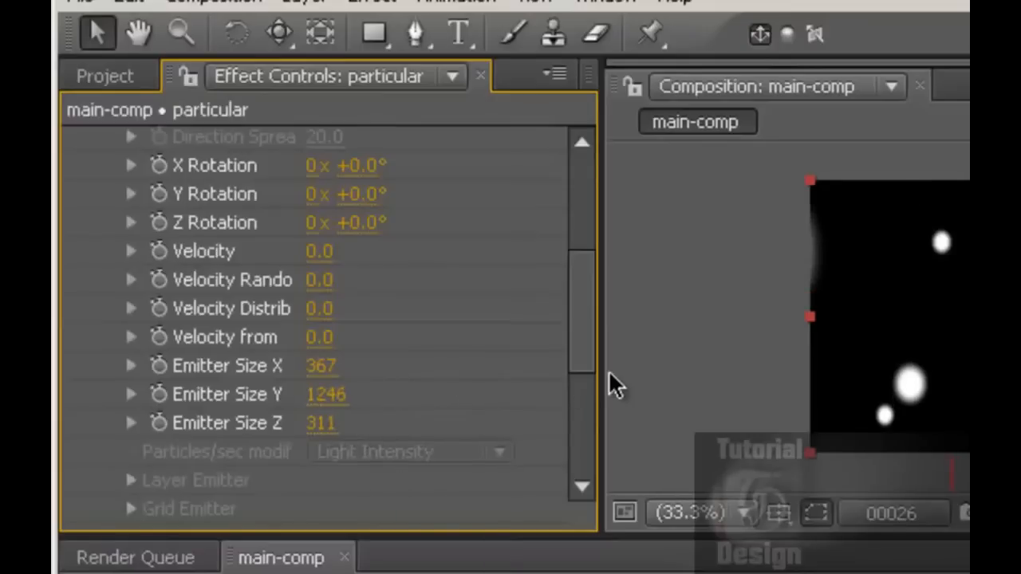
drag(580, 329, 459, 345)
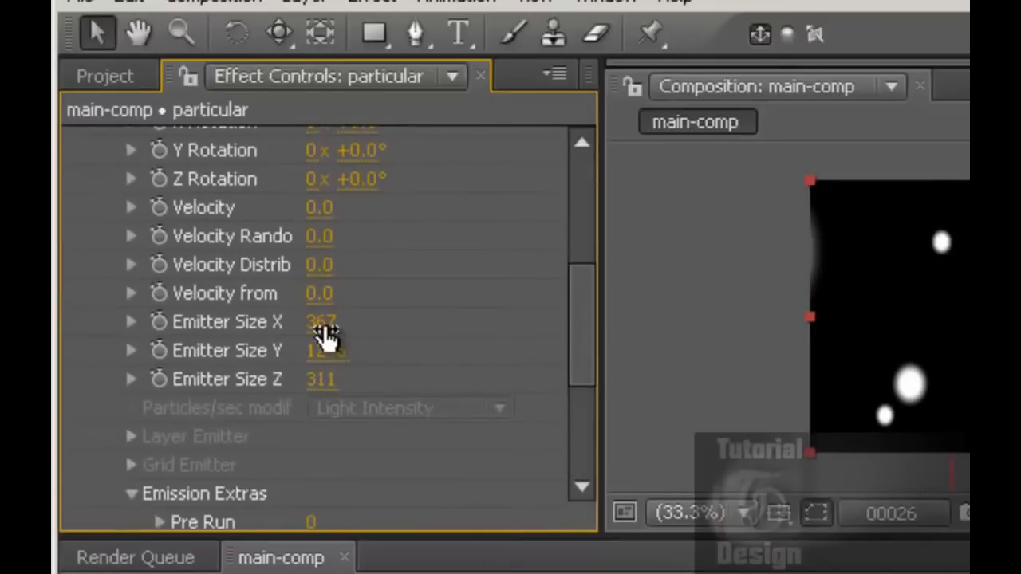
drag(325, 329, 490, 327)
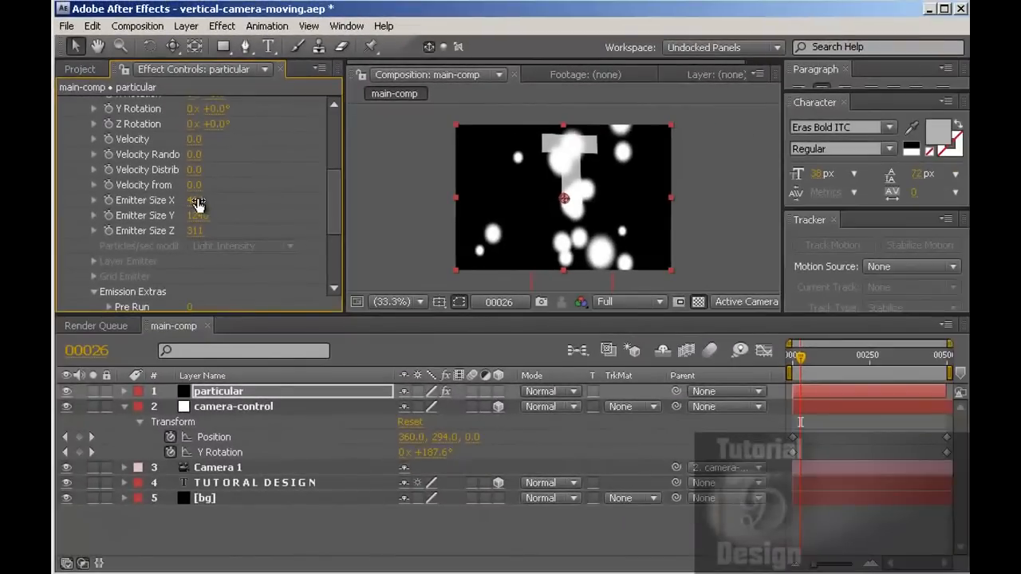
drag(197, 201, 247, 198)
Step: Enable keyframing for Particles/sec at frame 0 and set its value there to 0
drag(334, 191, 336, 137)
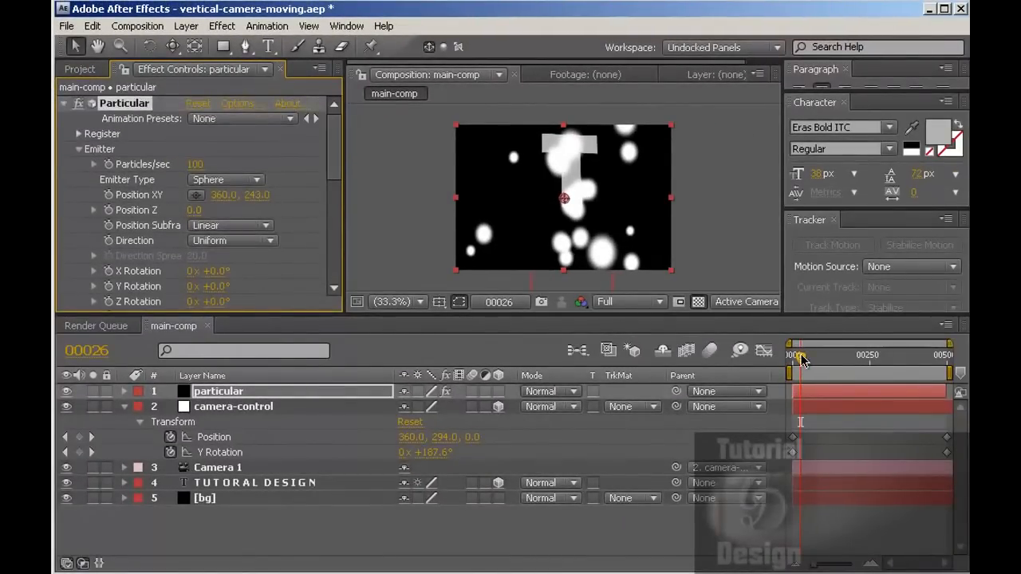
drag(801, 359, 791, 361)
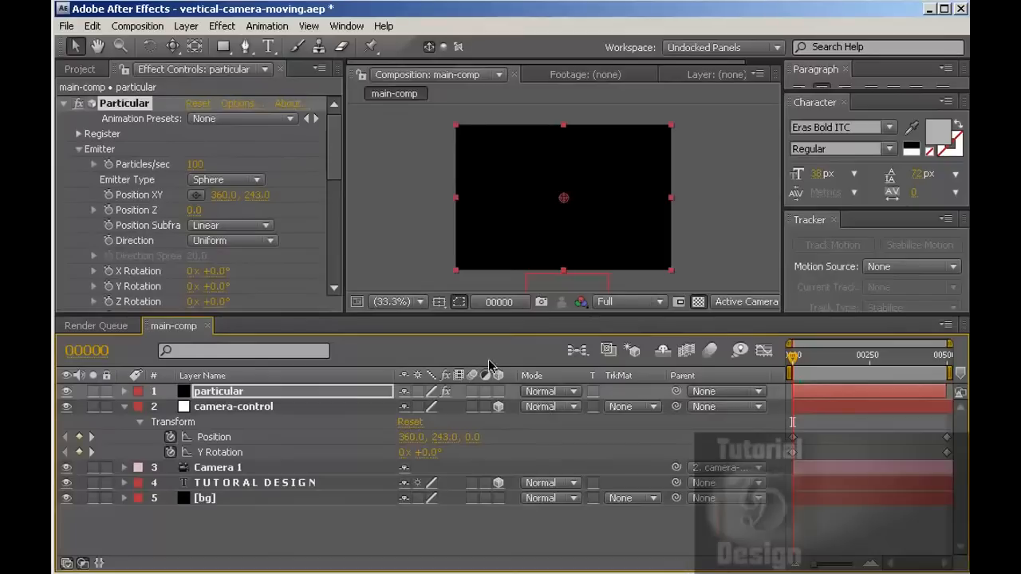
click(109, 165)
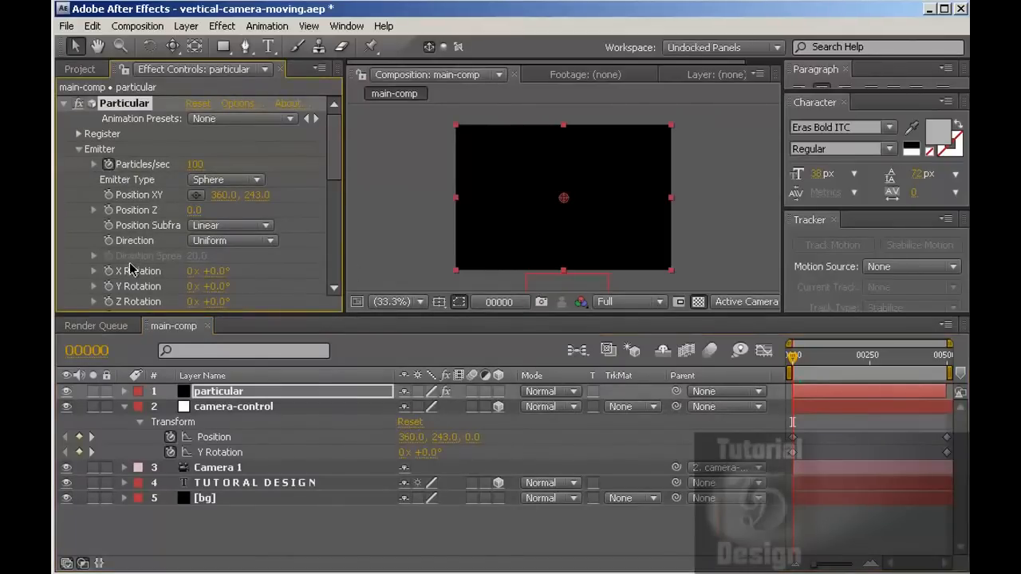
click(196, 166)
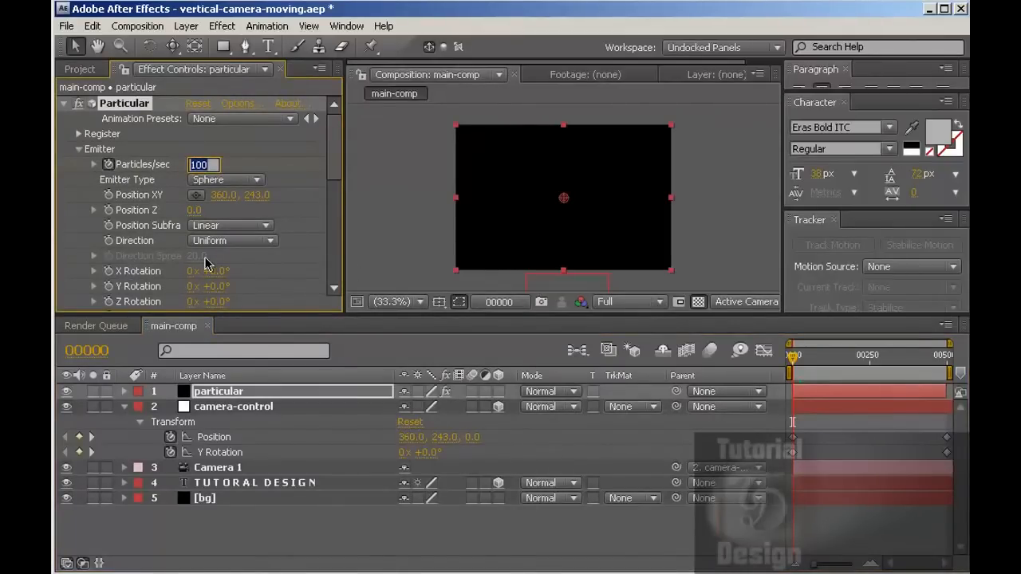
text(0)
key(Return)
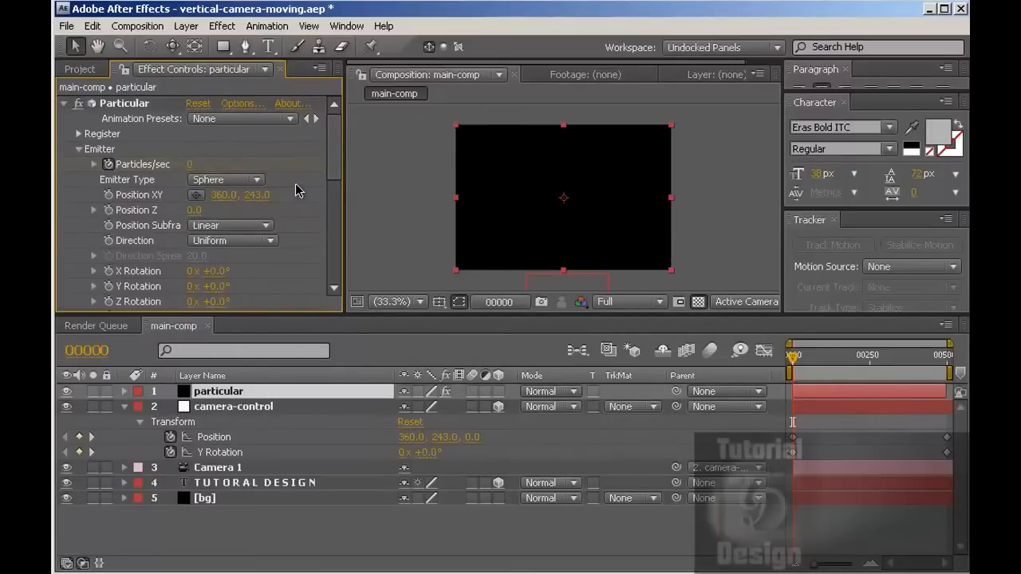
Step: Go to frame 1 and set Particles/sec to 200
click(88, 350)
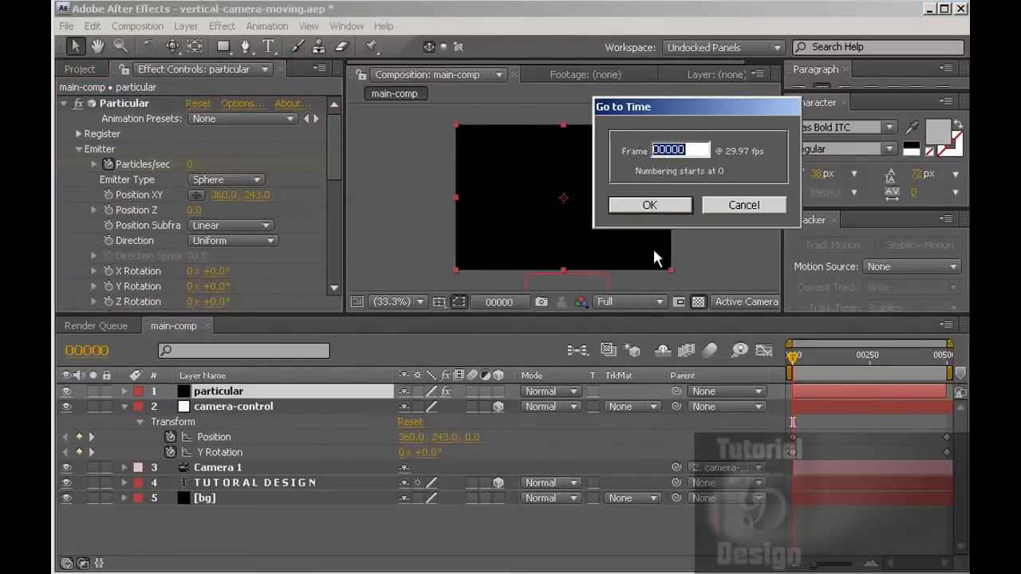
click(694, 150)
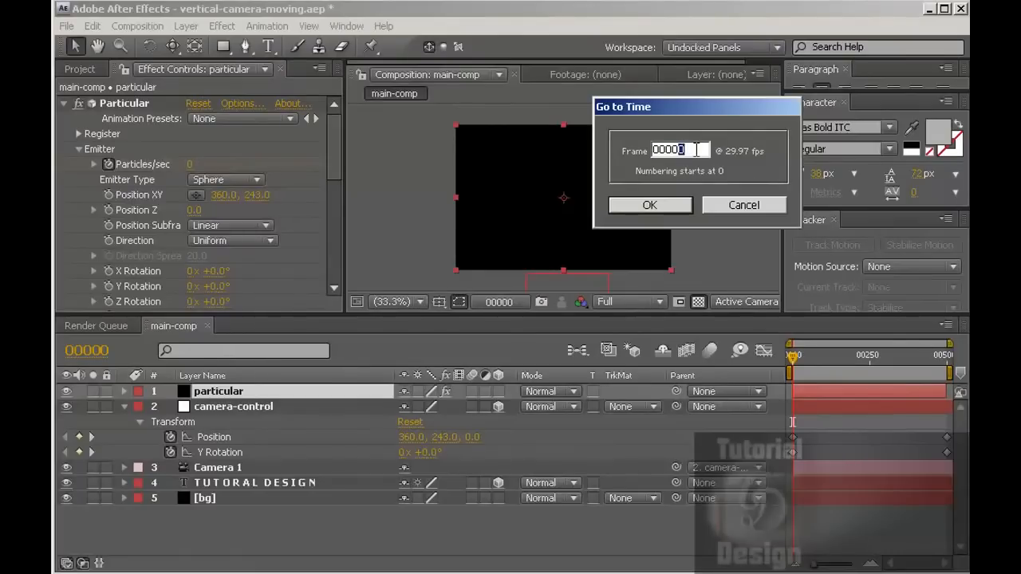
text(1)
click(650, 205)
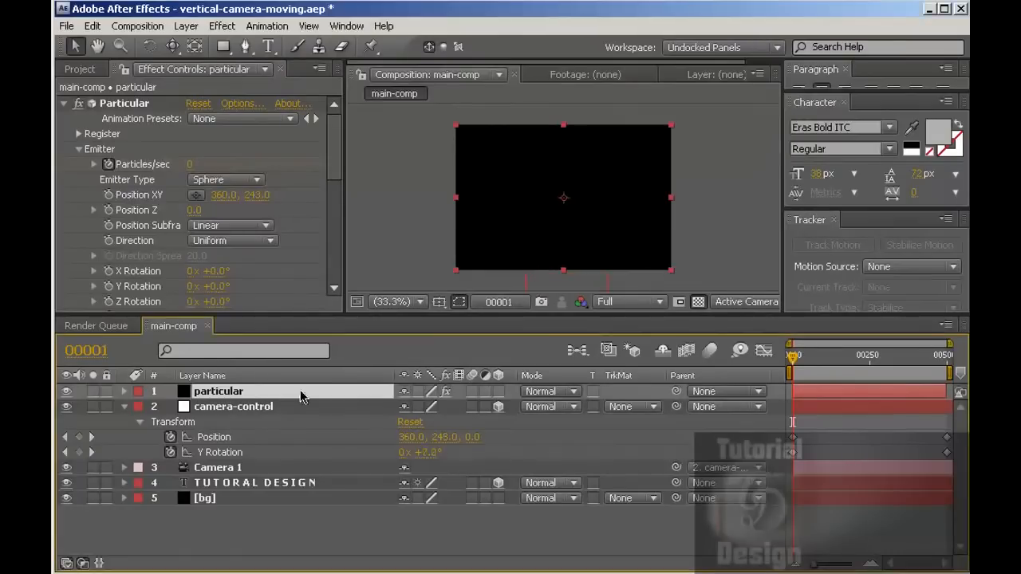
click(190, 163)
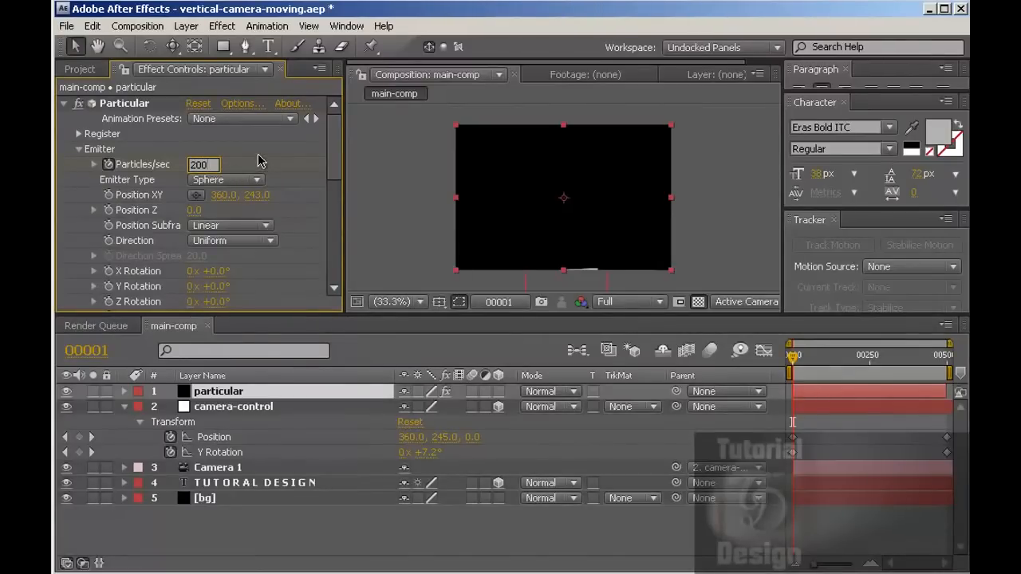
click(258, 160)
click(199, 388)
Step: Go to frame 2 and set Particles/sec back to 0
key(Home)
click(104, 353)
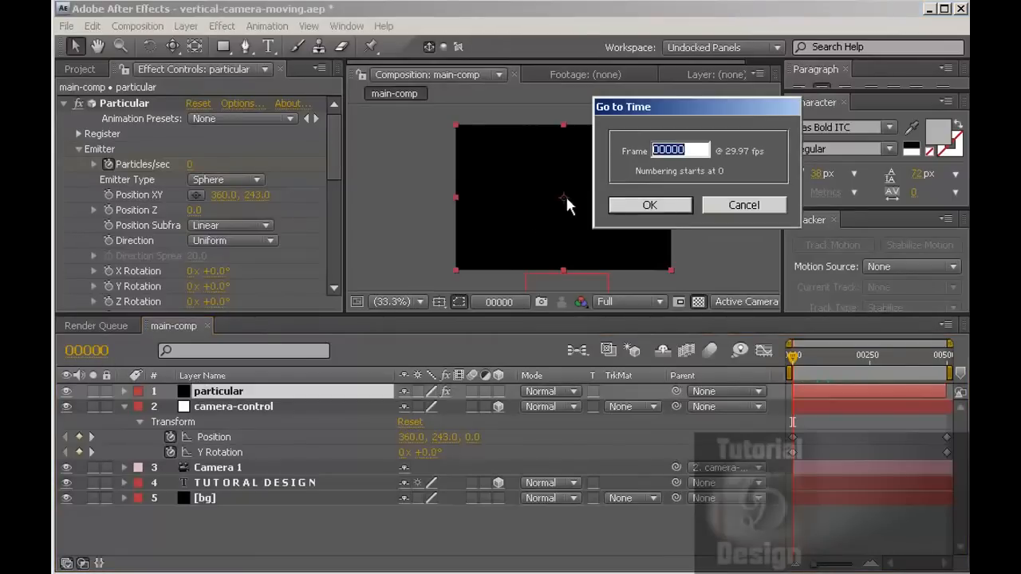
drag(678, 151, 695, 150)
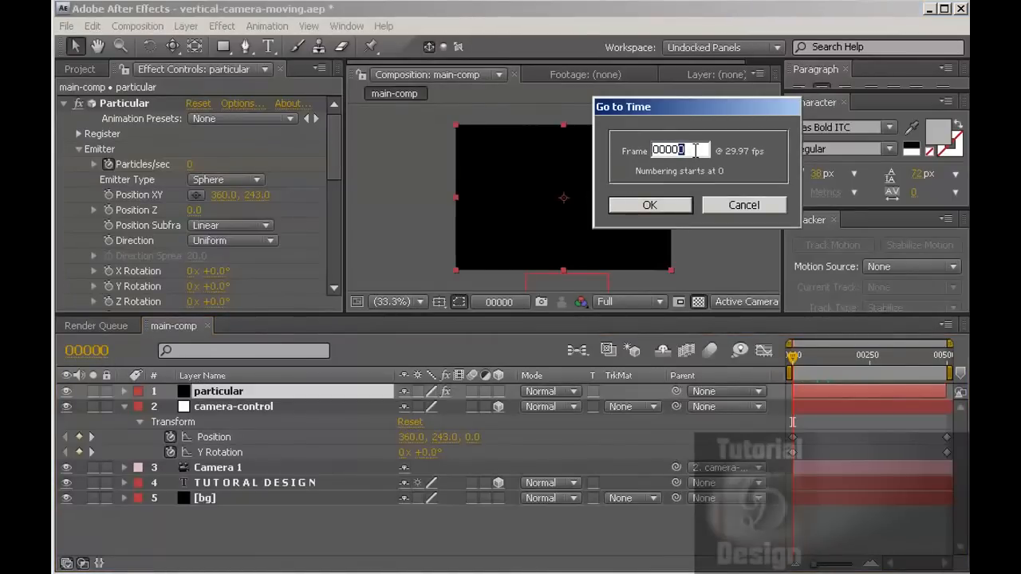
text(2)
click(665, 207)
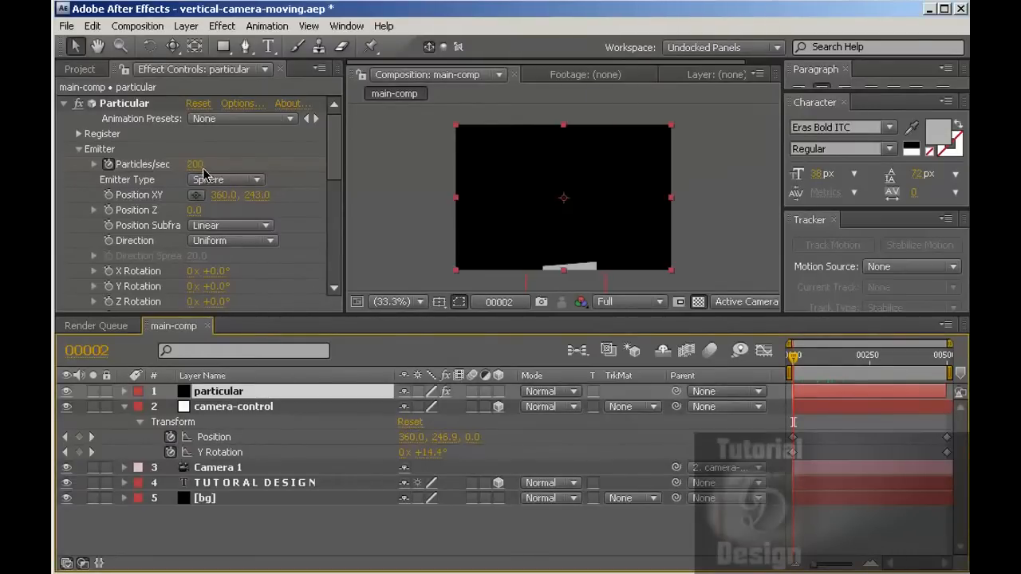
click(195, 165)
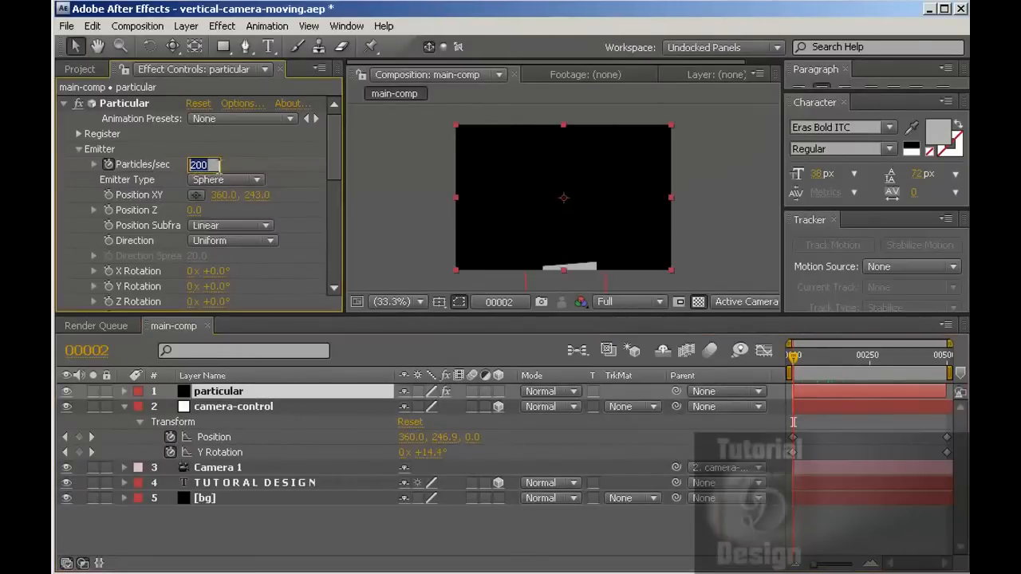
text(0)
key(Return)
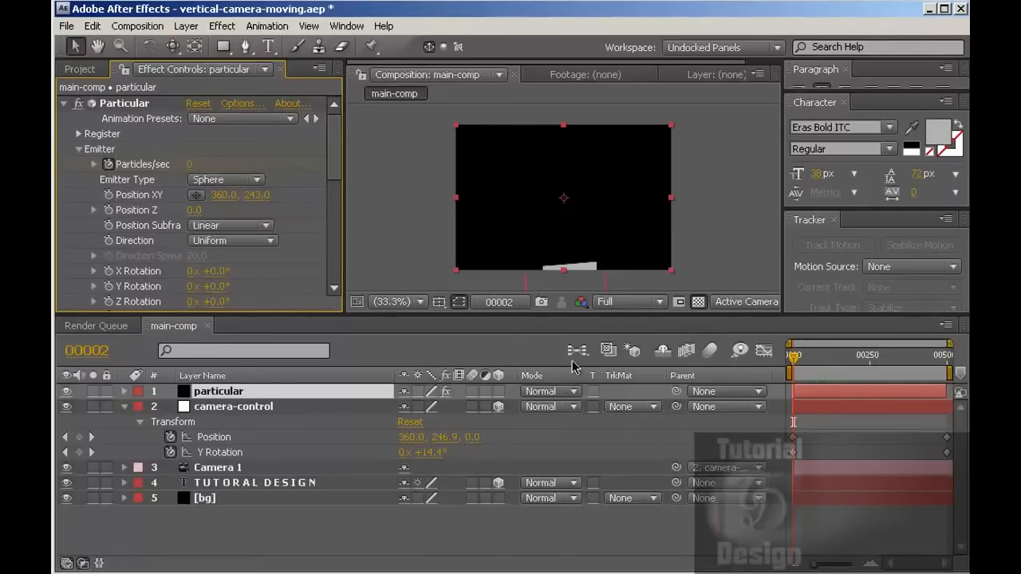
Step: Reveal the Particular effect's Emitter properties on the particular layer in the timeline to access its Particles/sec keyframes
mouse_move(796, 363)
mouse_down()
mouse_move(832, 363)
mouse_move(794, 363)
mouse_up()
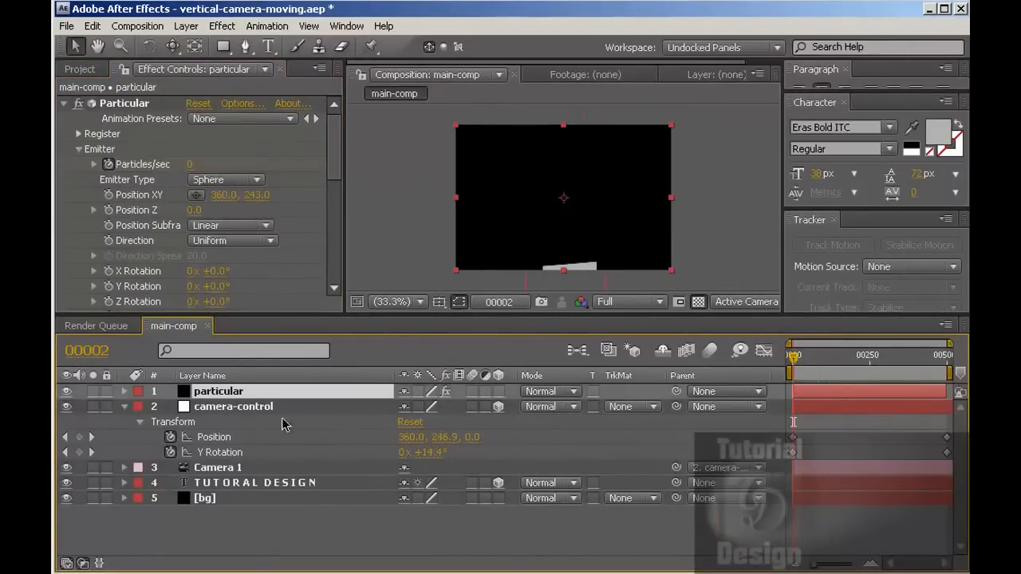
click(124, 391)
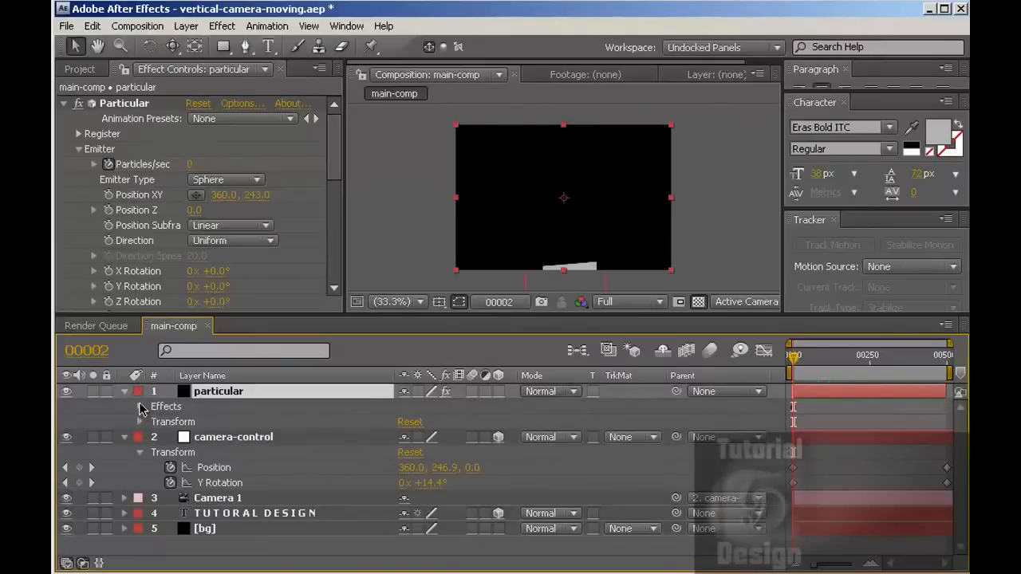
click(141, 409)
click(156, 423)
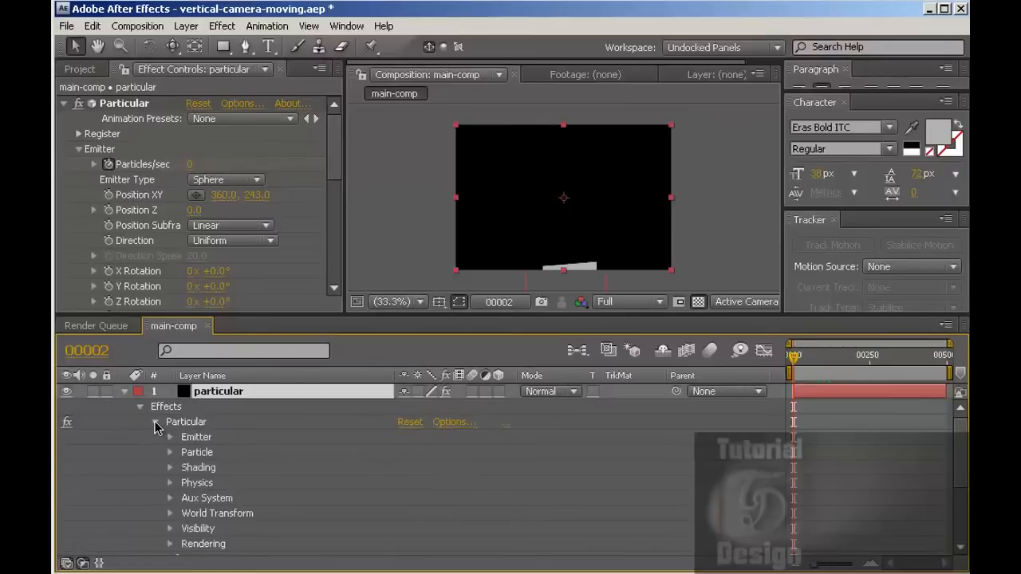
drag(814, 568, 841, 566)
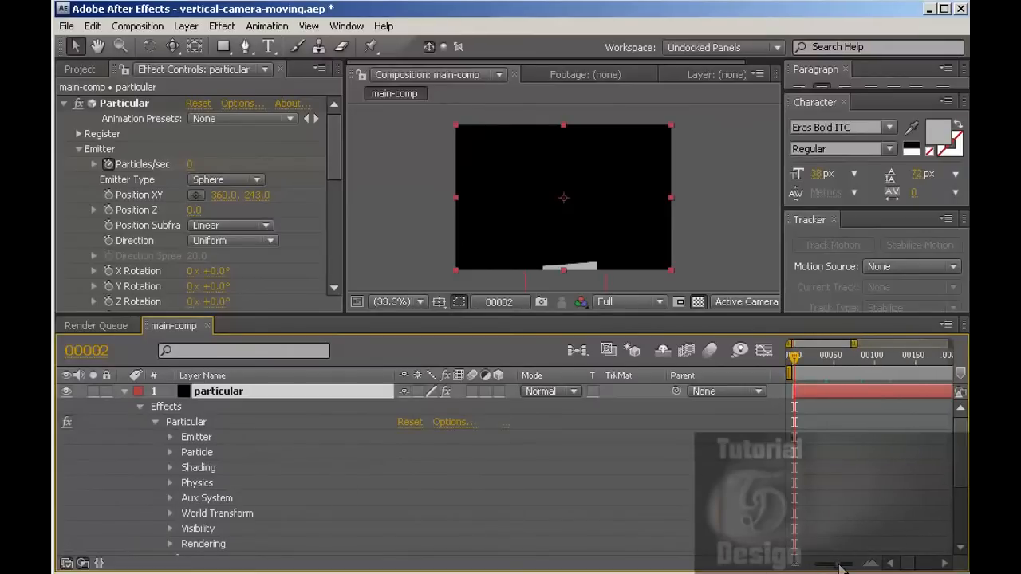
click(169, 452)
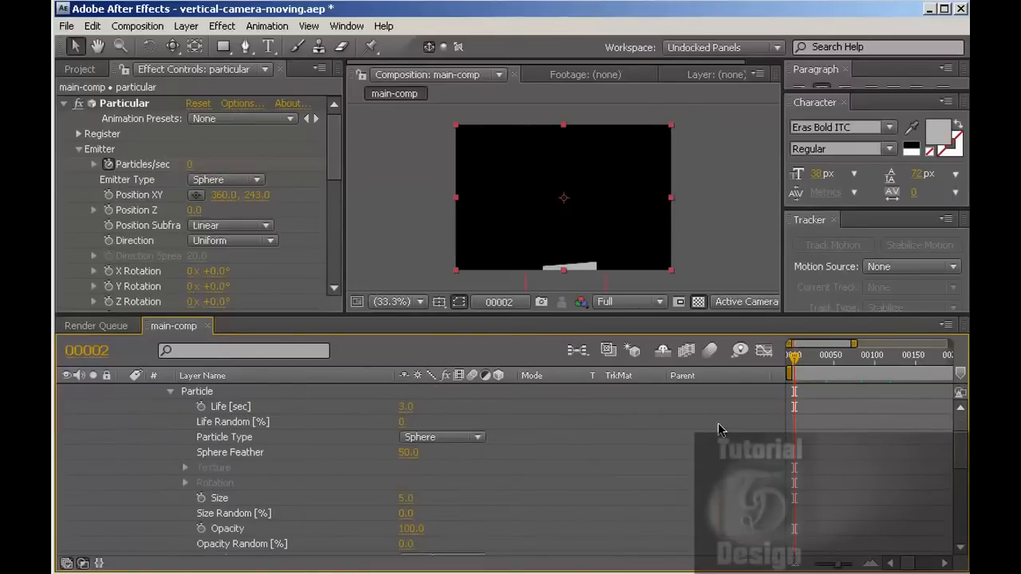
scroll(961, 451, up, 2)
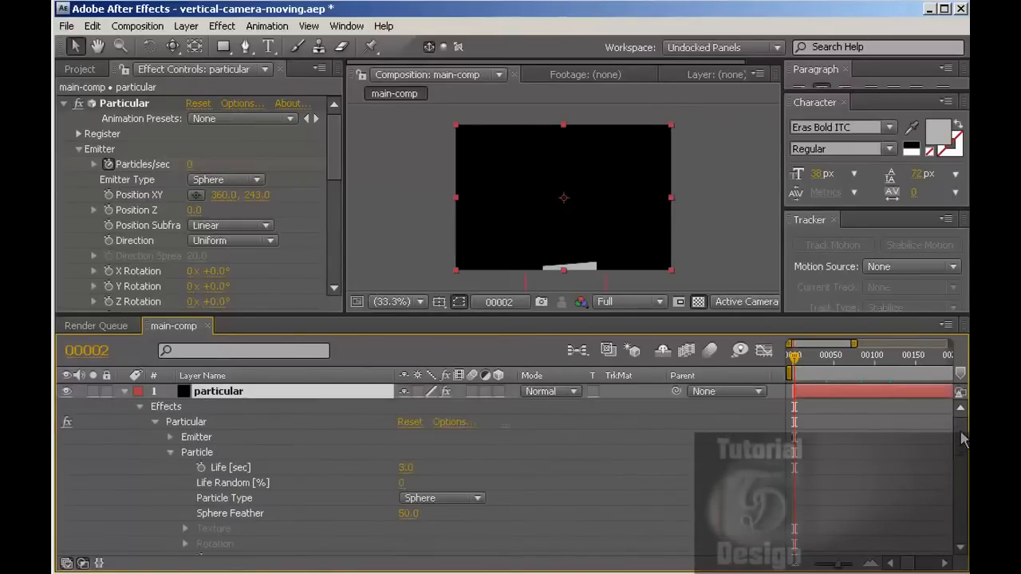
click(170, 437)
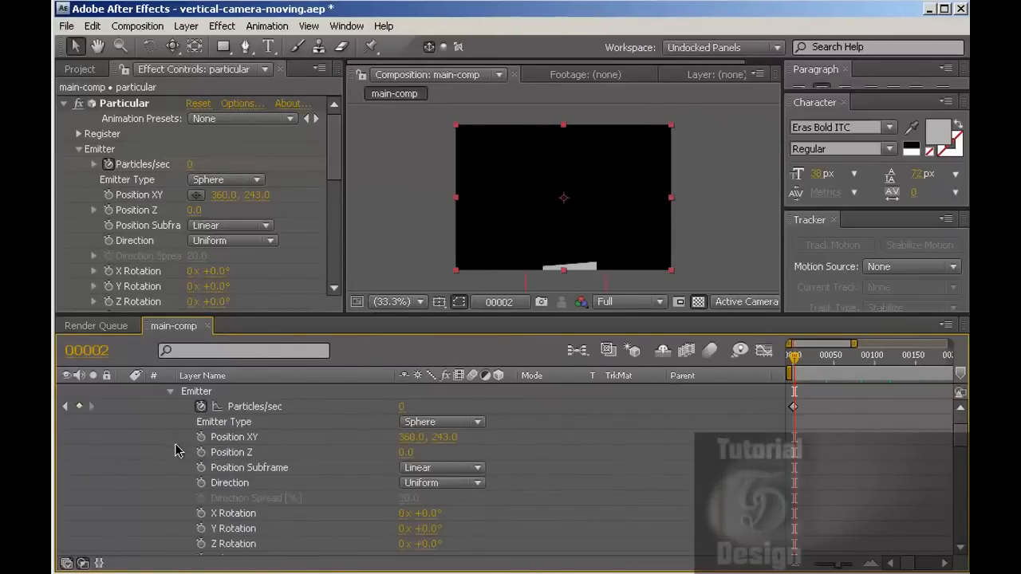
Step: Delete the Particles/sec keyframe at frame 0 and shift the remaining two keyframes one frame earlier, to frames 0 and 1
drag(581, 316, 584, 220)
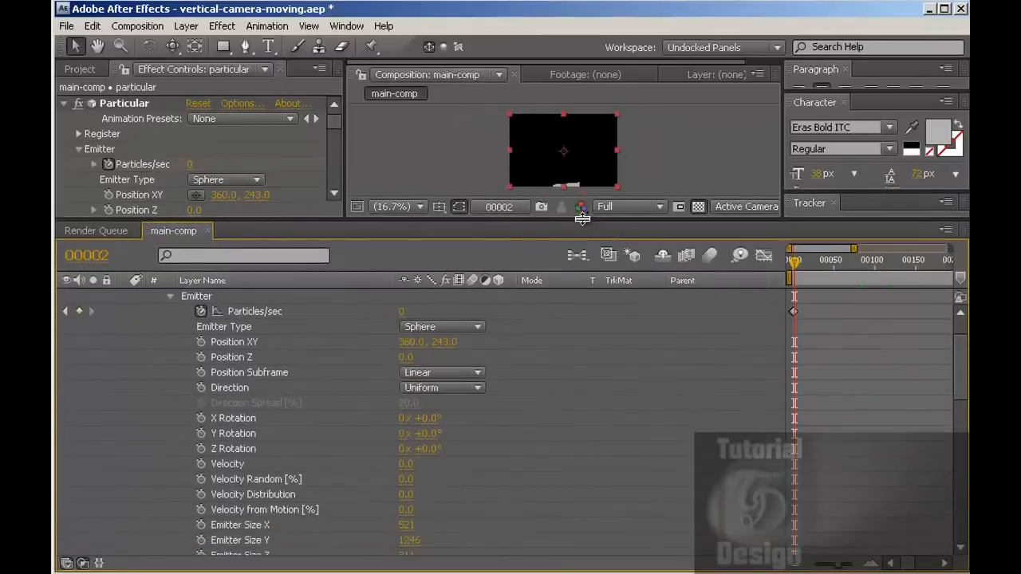
drag(839, 565, 854, 564)
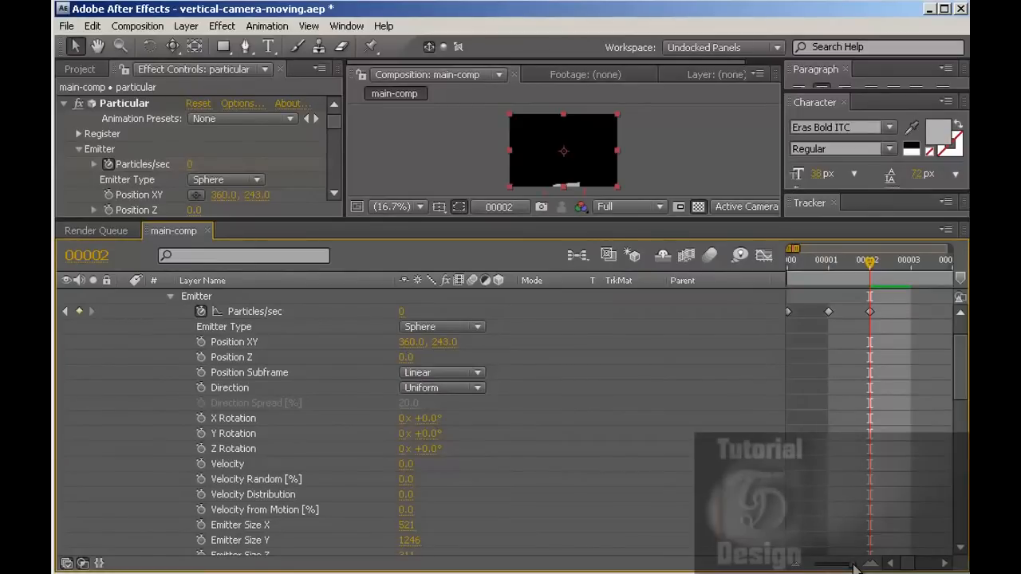
click(788, 312)
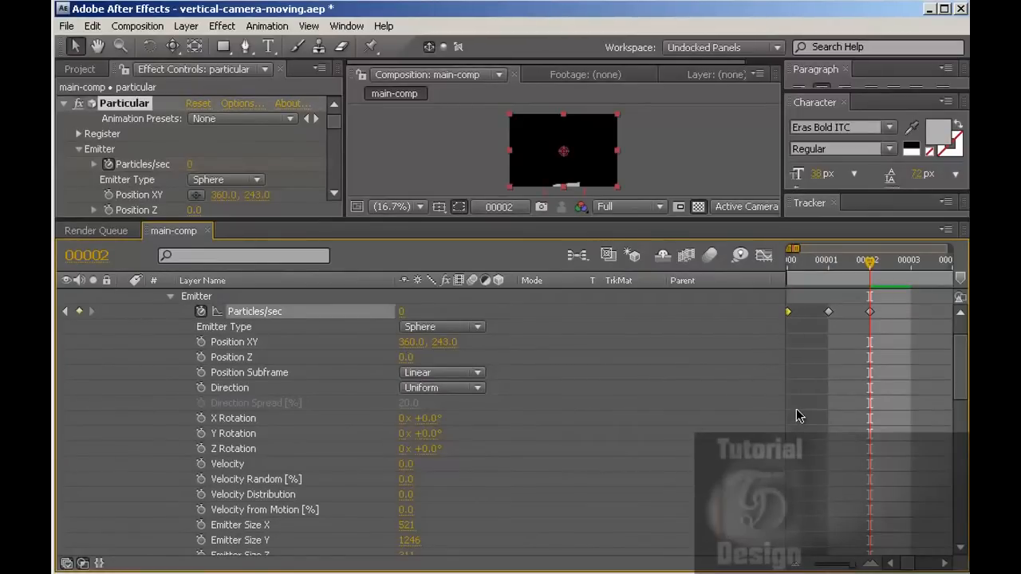
key(Delete)
drag(889, 304, 849, 317)
drag(853, 567, 853, 567)
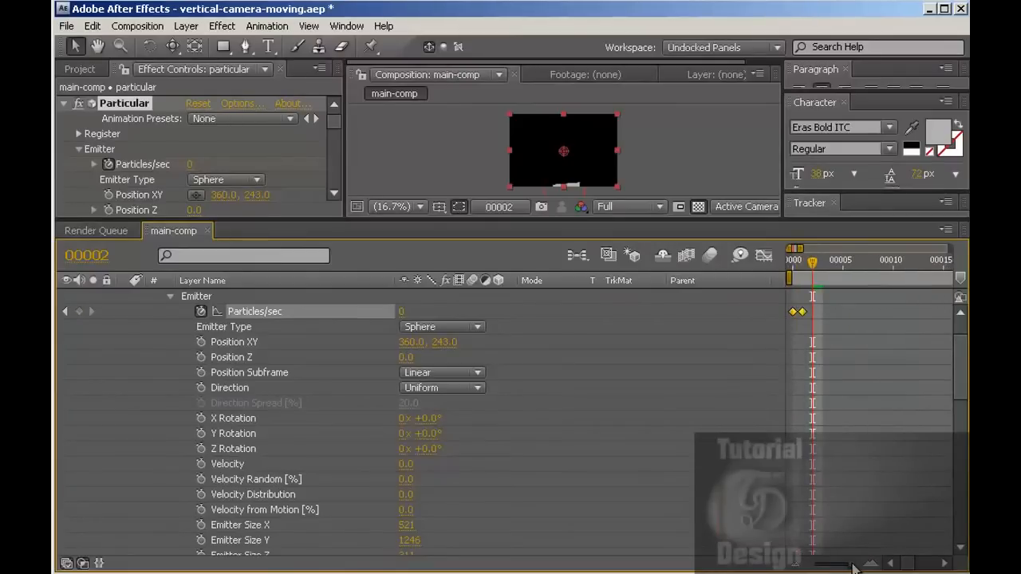
Step: Go to frame 0 and set the Particles/sec keyframe there to 1200
drag(812, 263, 792, 262)
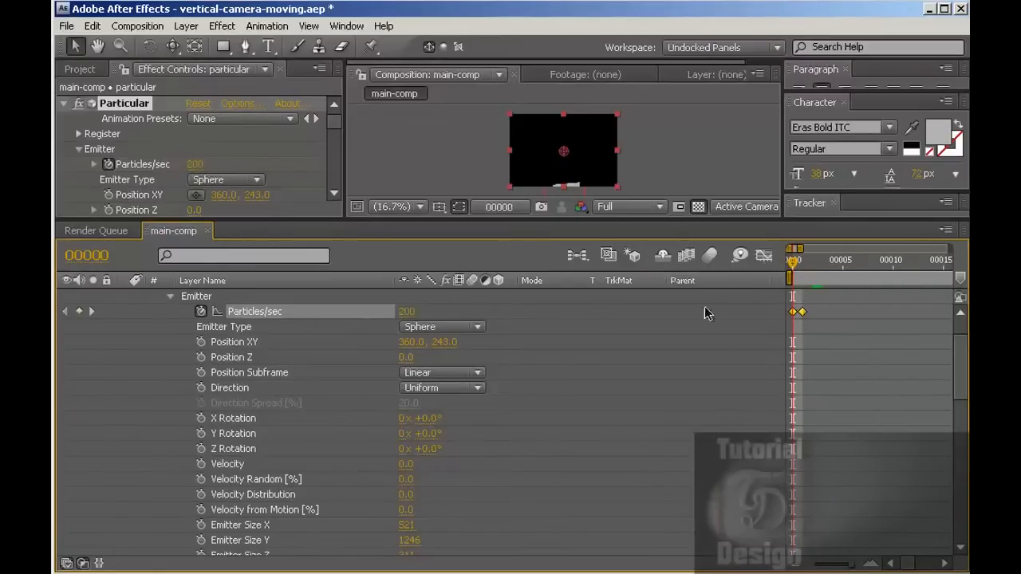
click(196, 165)
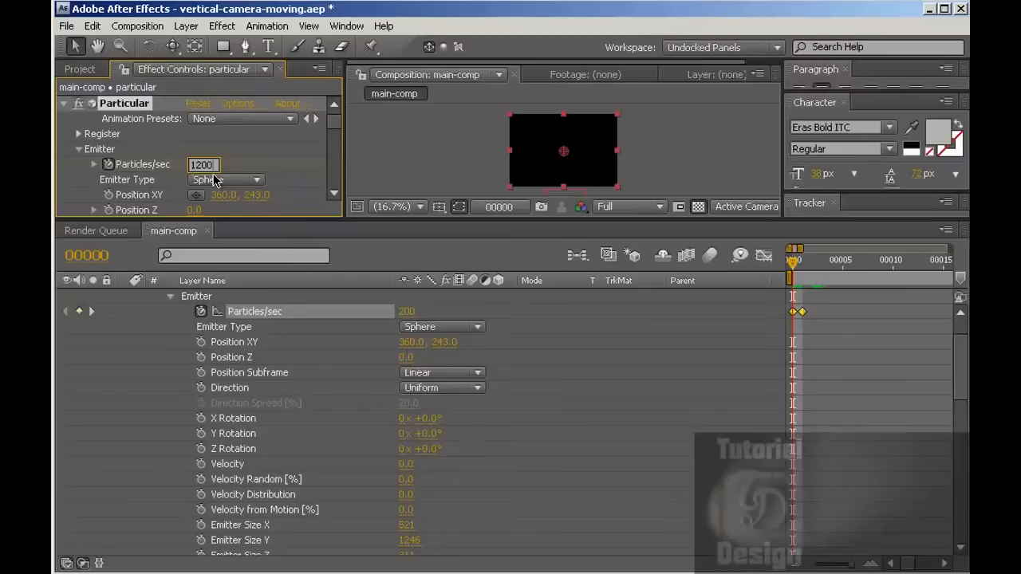
text(1200)
key(Return)
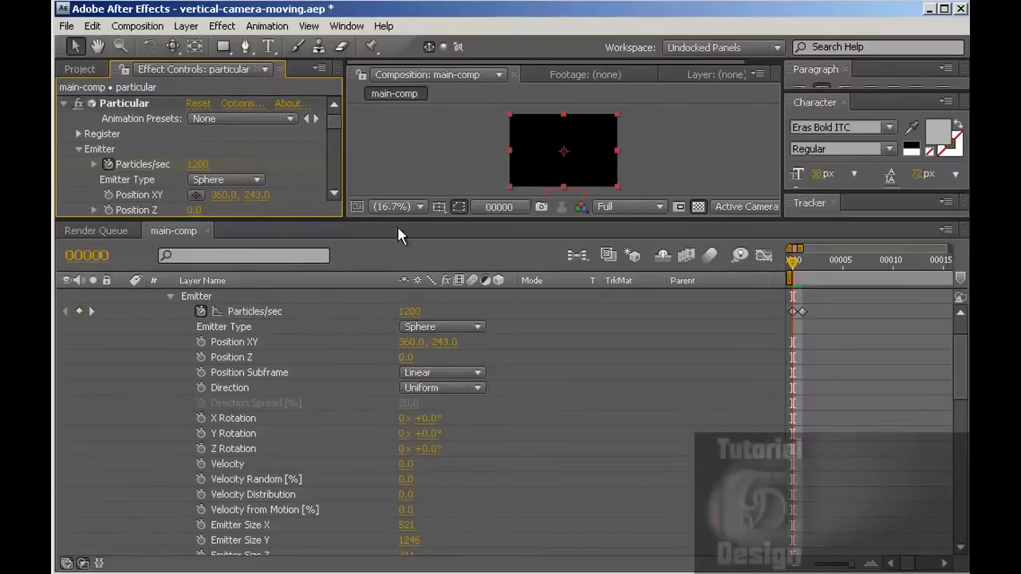
Step: Examine the particle burst across the first ten frames and near the end of the composition, around frame 406
drag(396, 220, 397, 264)
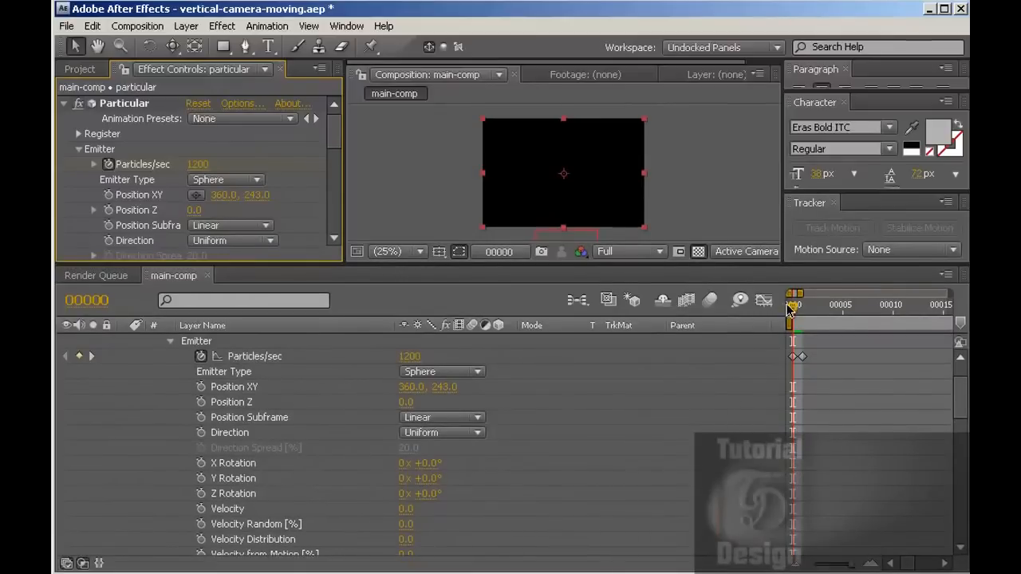
drag(794, 306, 844, 310)
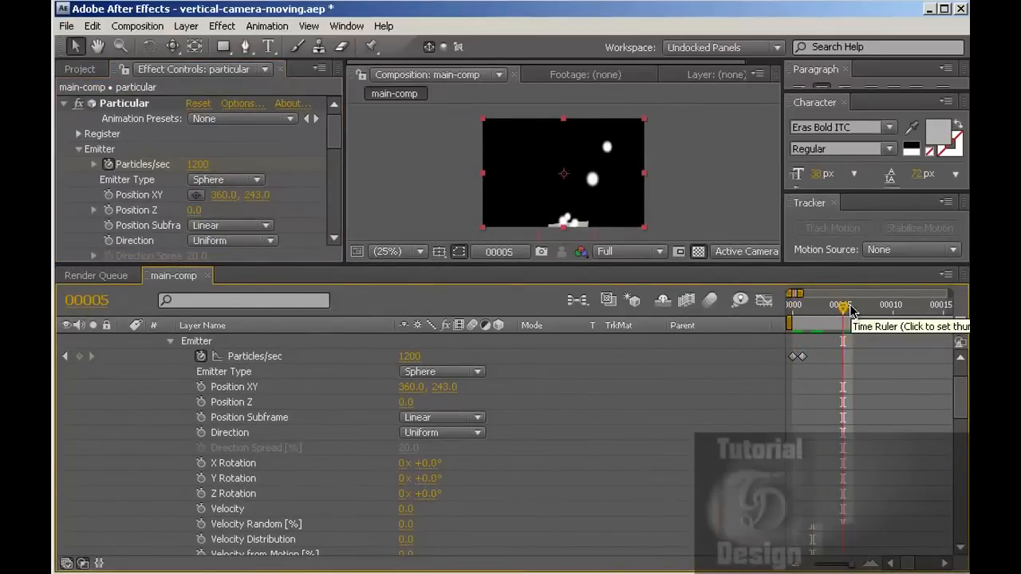
click(869, 309)
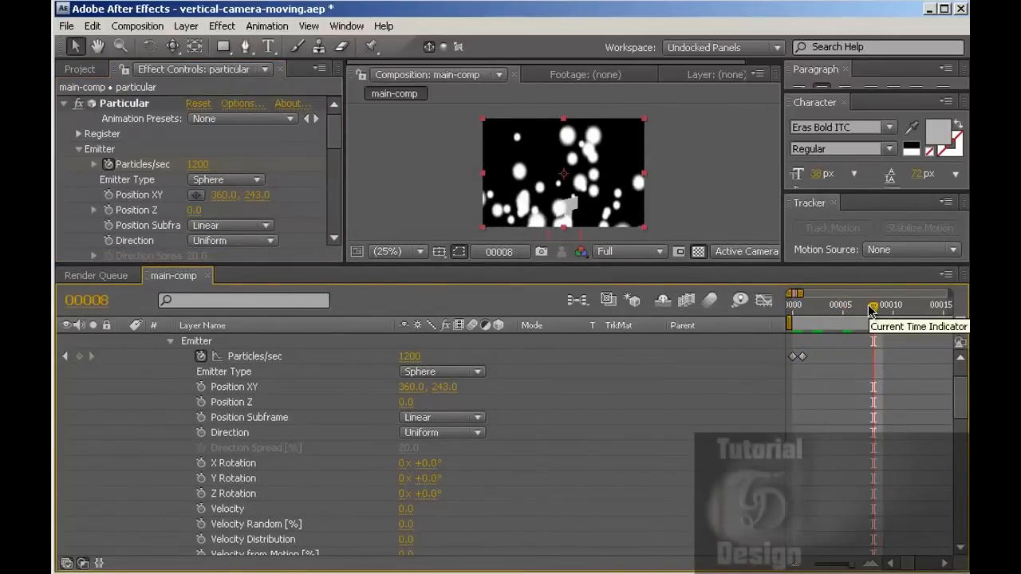
drag(875, 310, 893, 309)
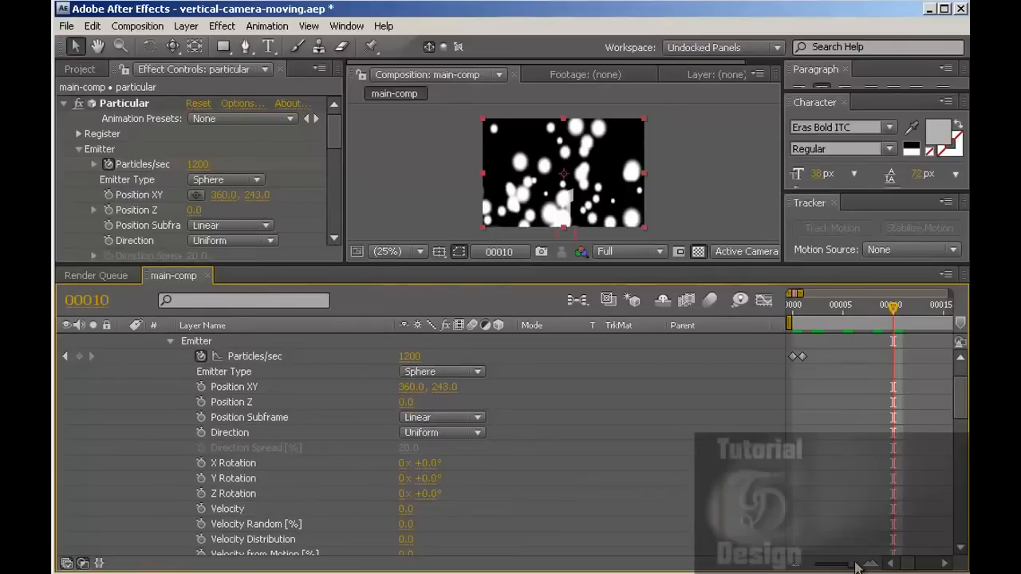
drag(855, 565, 817, 562)
click(811, 309)
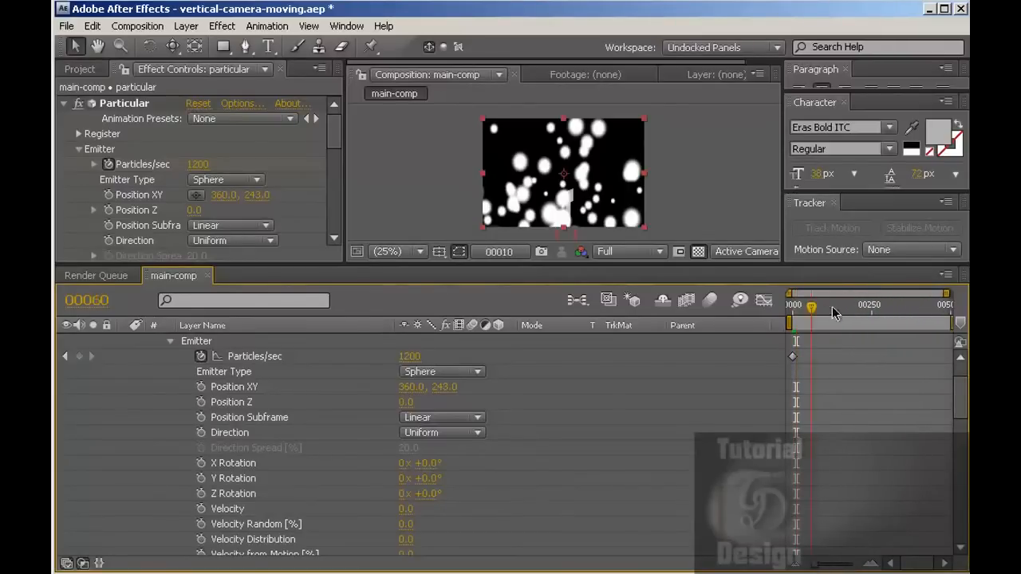
click(922, 311)
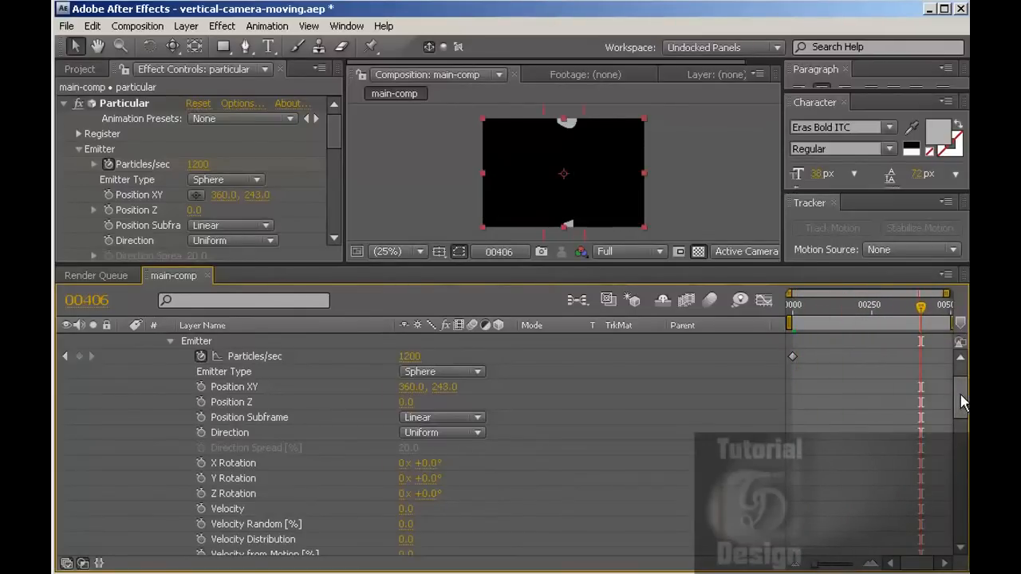
Step: Set the particles' Life to 12 seconds
drag(961, 403, 962, 467)
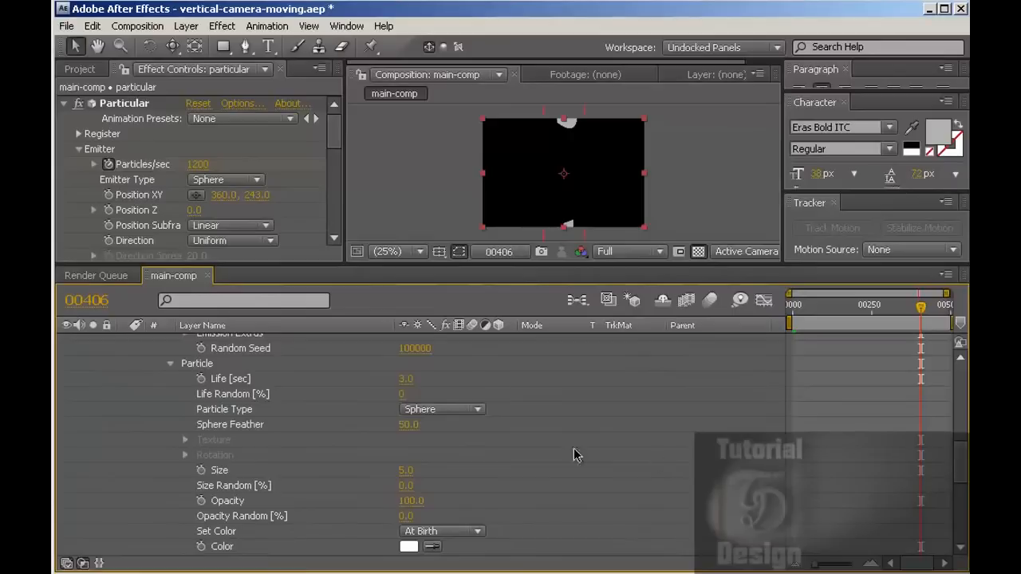
click(406, 379)
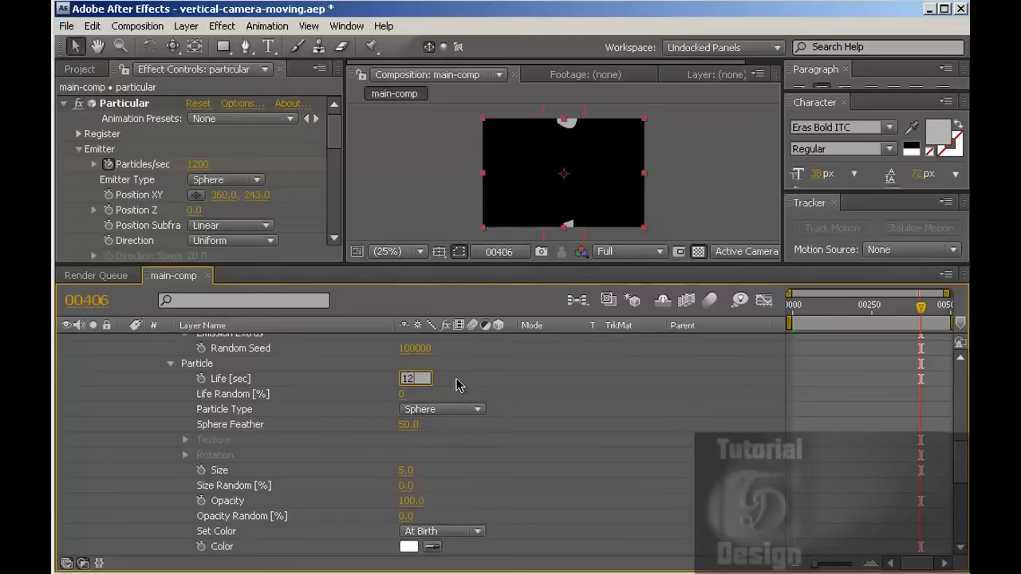
key(Return)
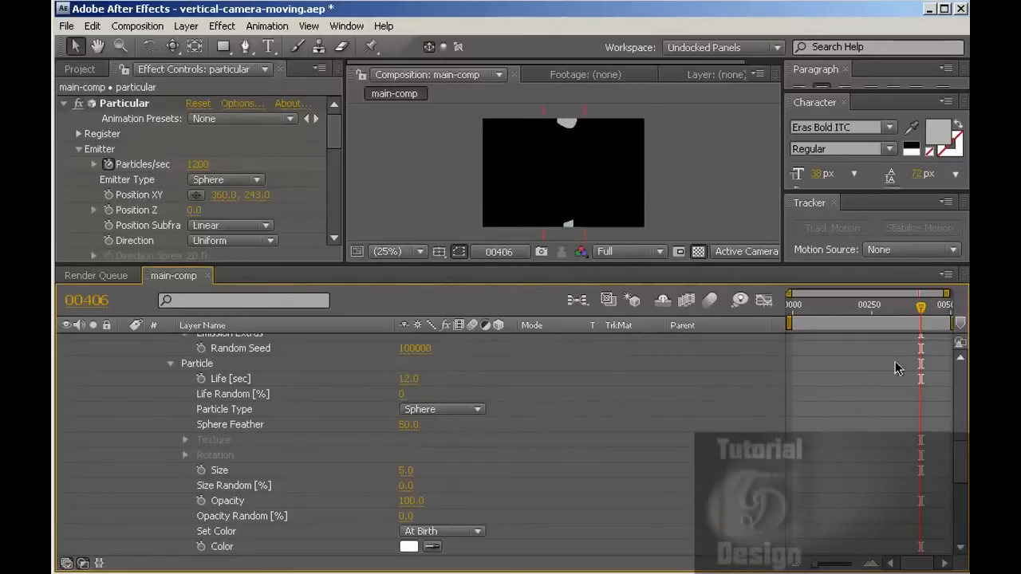
Step: Raise Emitter Size Y to about 2046, checking the particle coverage around the text at frames 349, 449 and 499
mouse_move(922, 308)
mouse_down()
mouse_move(878, 315)
mouse_move(904, 315)
mouse_up()
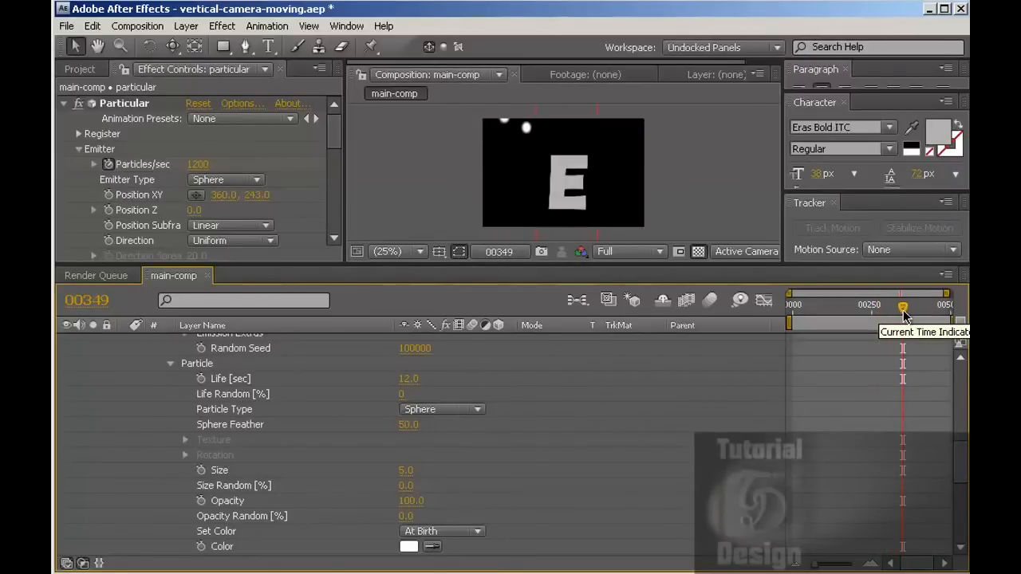
drag(332, 140, 333, 185)
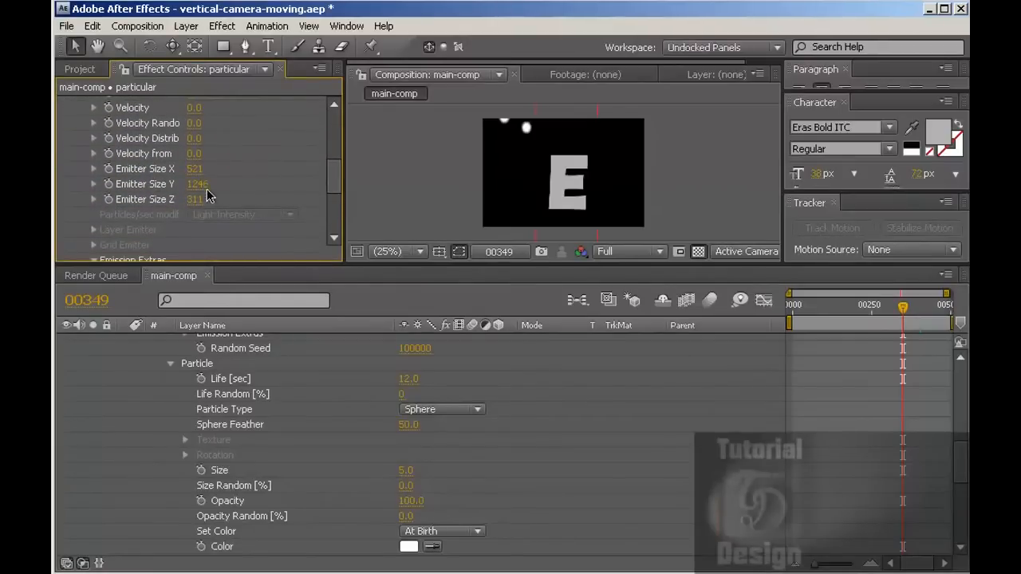
drag(195, 194, 222, 189)
drag(329, 189, 366, 190)
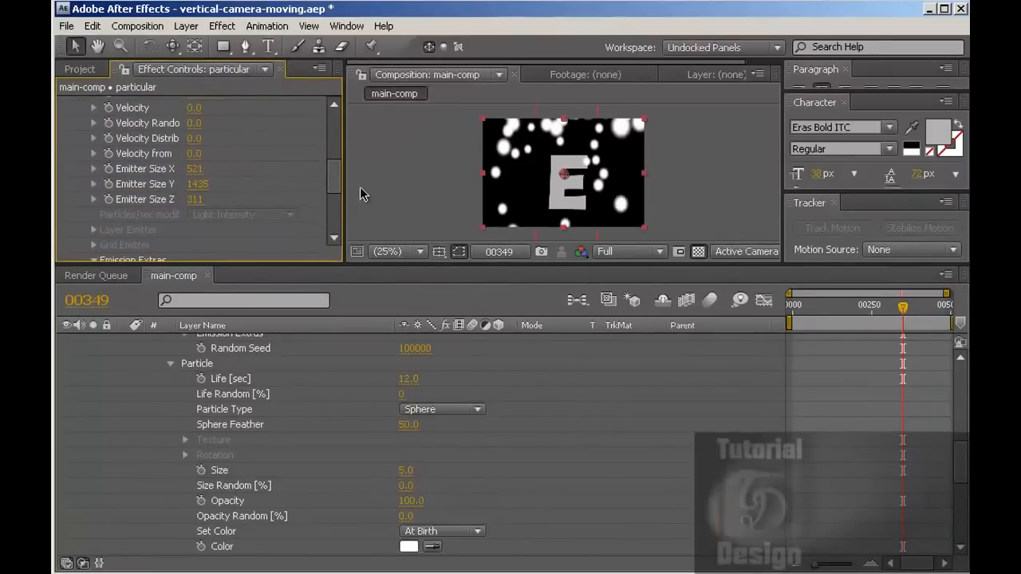
drag(198, 193, 327, 186)
drag(903, 309, 935, 312)
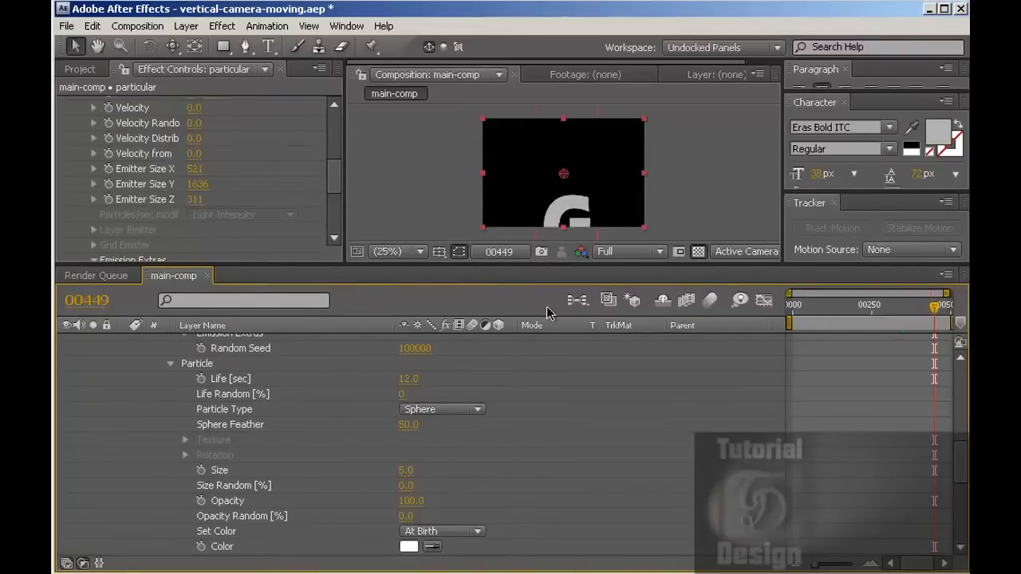
drag(197, 189, 335, 192)
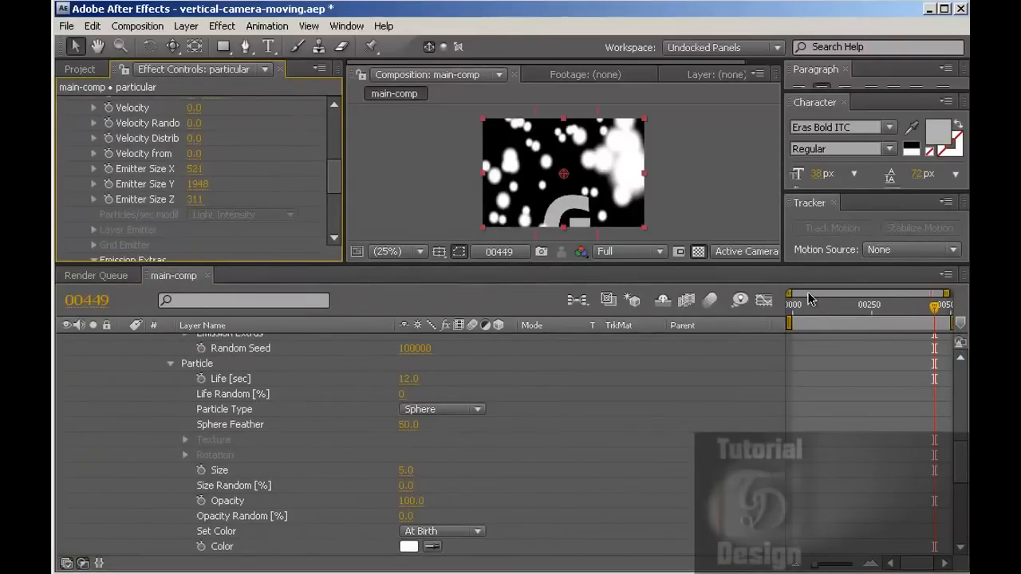
drag(939, 309, 950, 310)
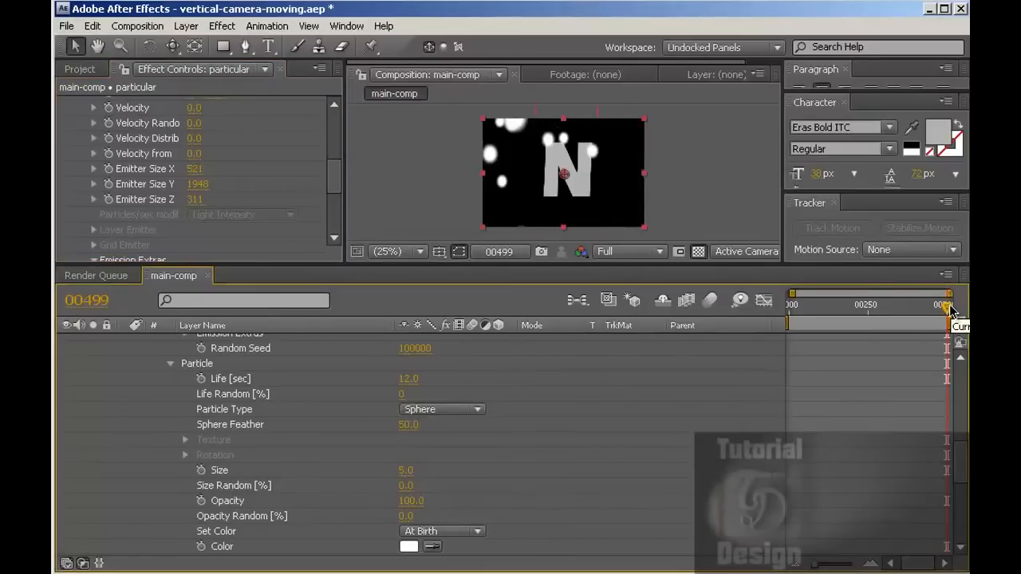
drag(199, 185, 265, 189)
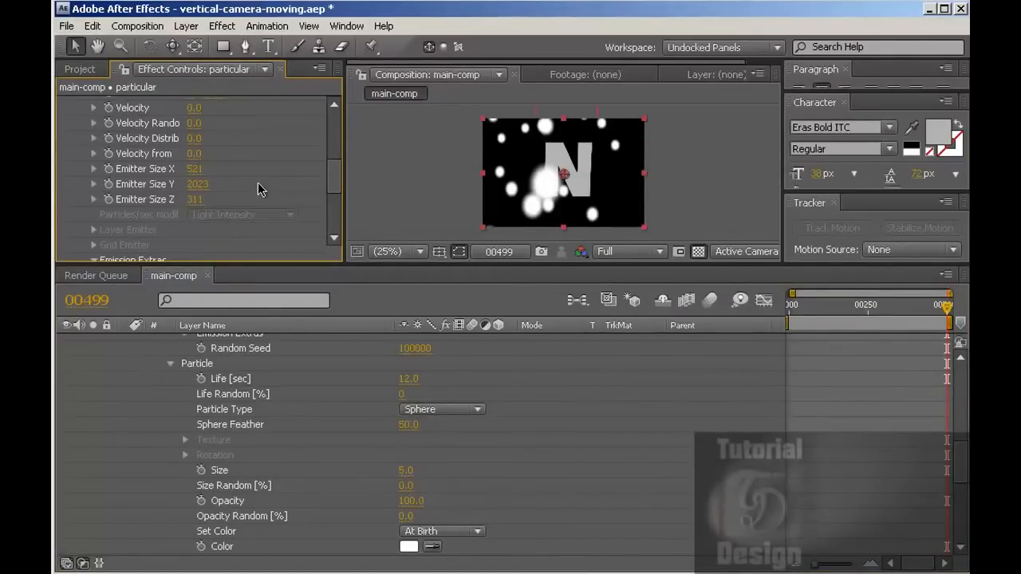
drag(198, 184, 220, 193)
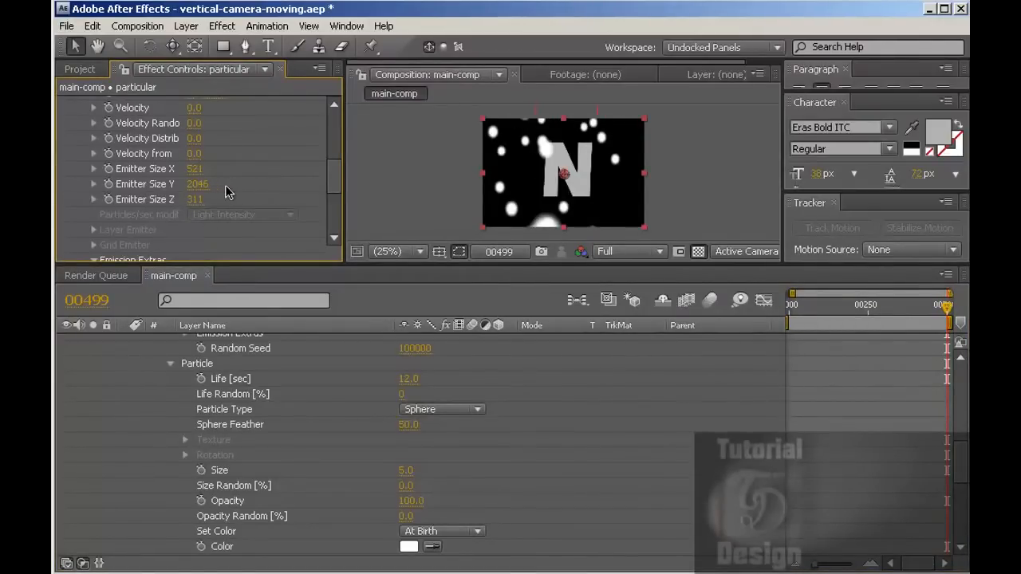
Step: Return to frame 0 and move the emitter up by setting Position XY to 360, 119
drag(947, 309, 780, 307)
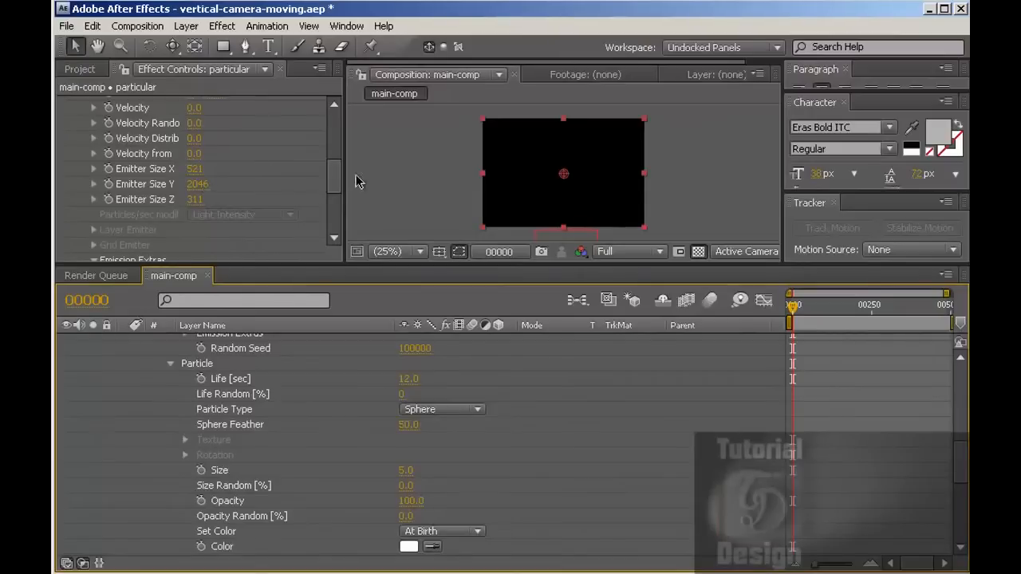
drag(335, 182, 335, 141)
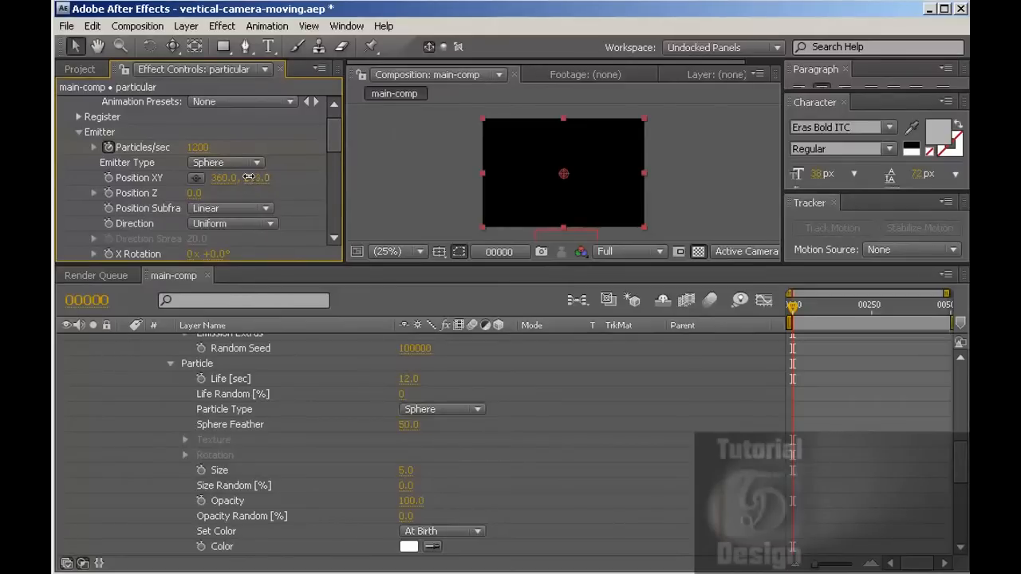
drag(251, 183, 197, 181)
Step: Slide the particular layer earlier in time so its particle burst has already happened at frame 0
drag(962, 463, 962, 397)
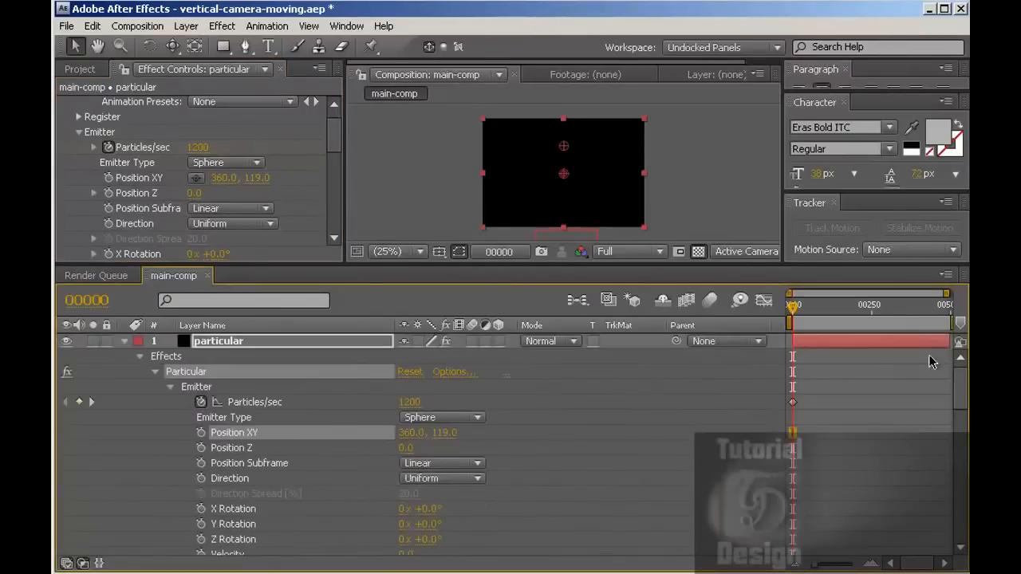
click(882, 347)
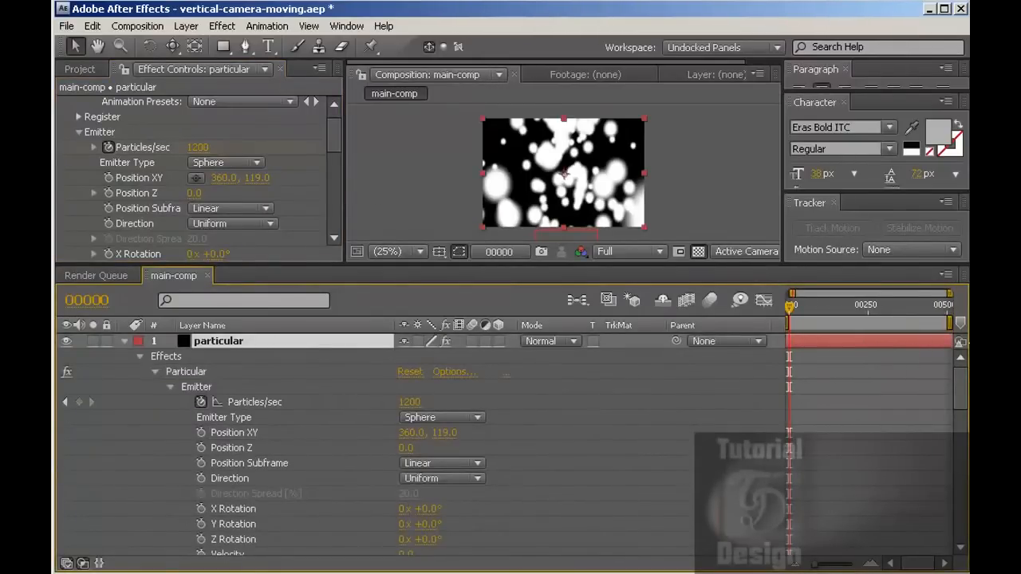
Step: Move to frame 499 and raise the particular layer's Emitter Size Y to about 2590
click(794, 311)
drag(796, 315, 962, 316)
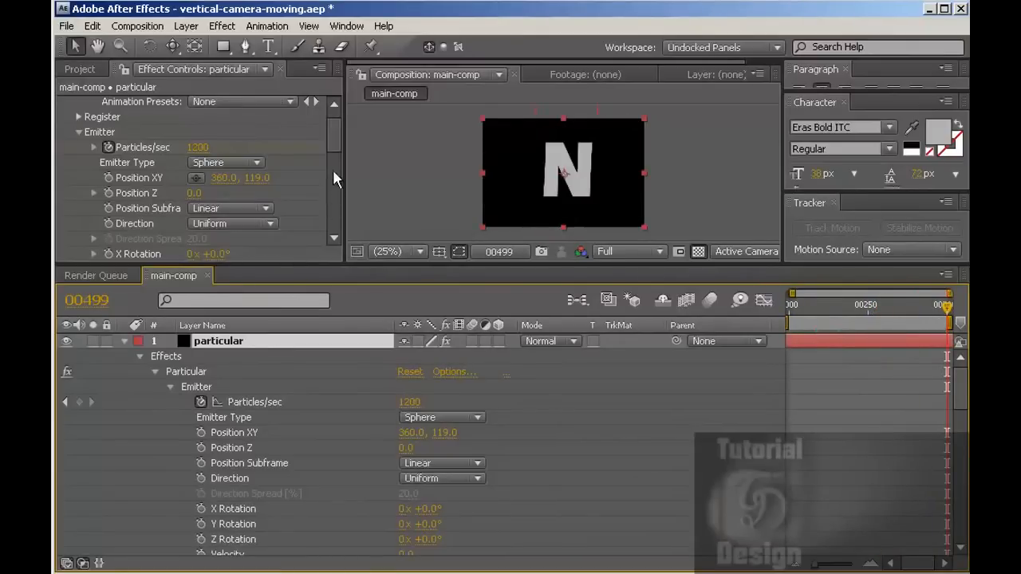
drag(332, 143, 335, 183)
drag(200, 197, 237, 204)
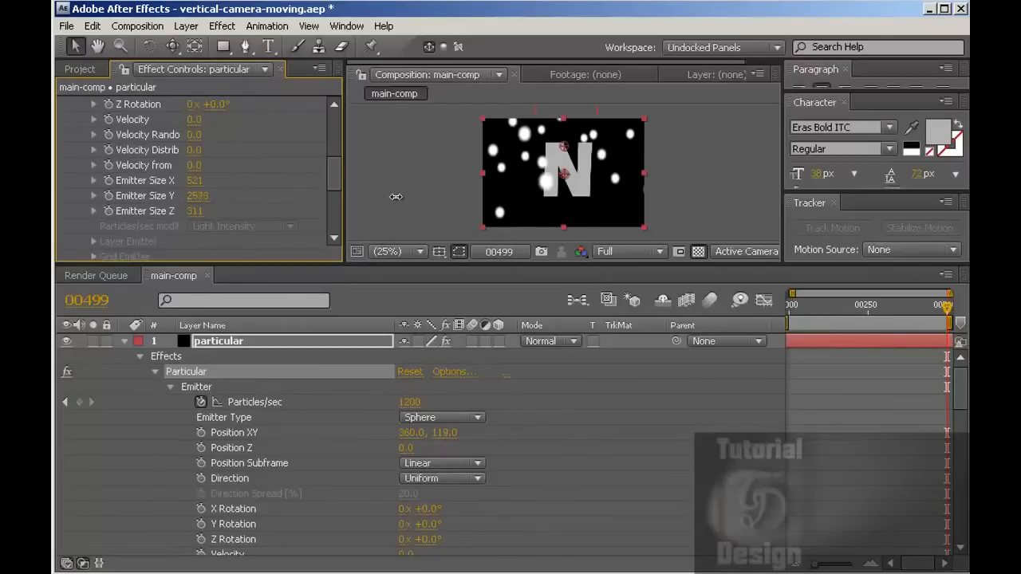
drag(395, 196, 396, 202)
drag(201, 196, 216, 204)
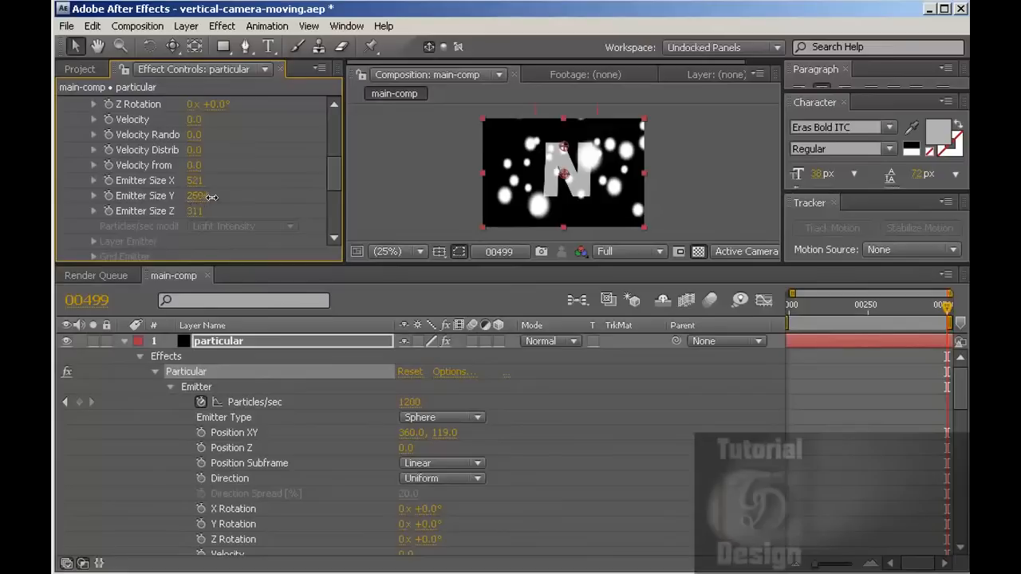
Step: Set the particle Size to 2 in the Particular effect's Particle settings
drag(332, 172, 335, 221)
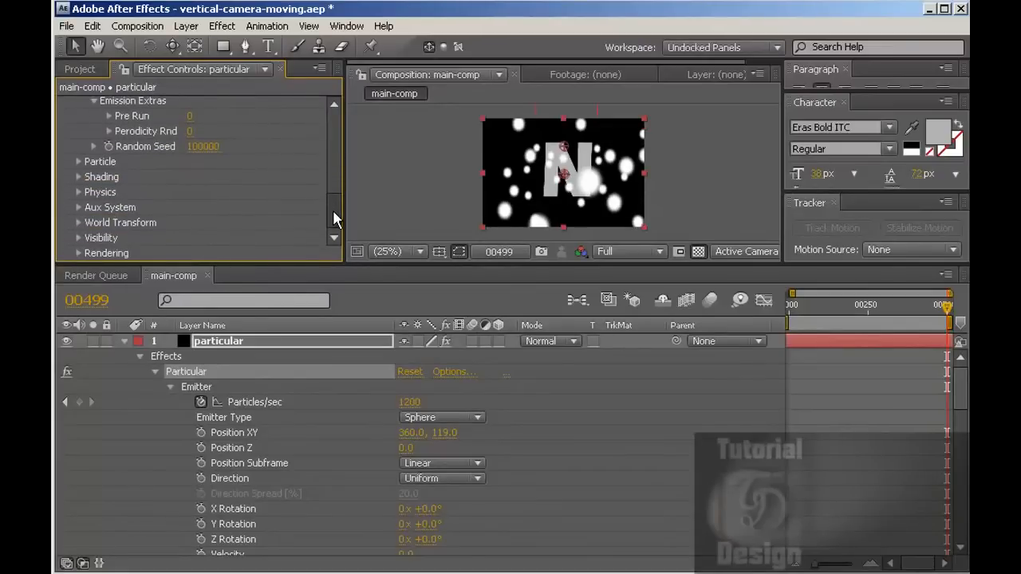
click(79, 163)
scroll(311, 186, down, 2)
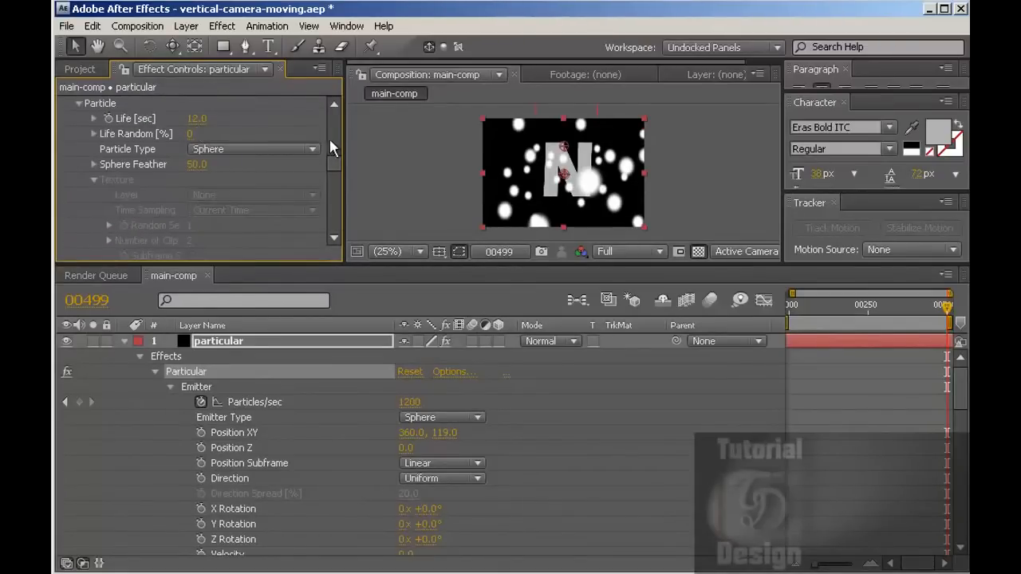
drag(332, 157, 338, 187)
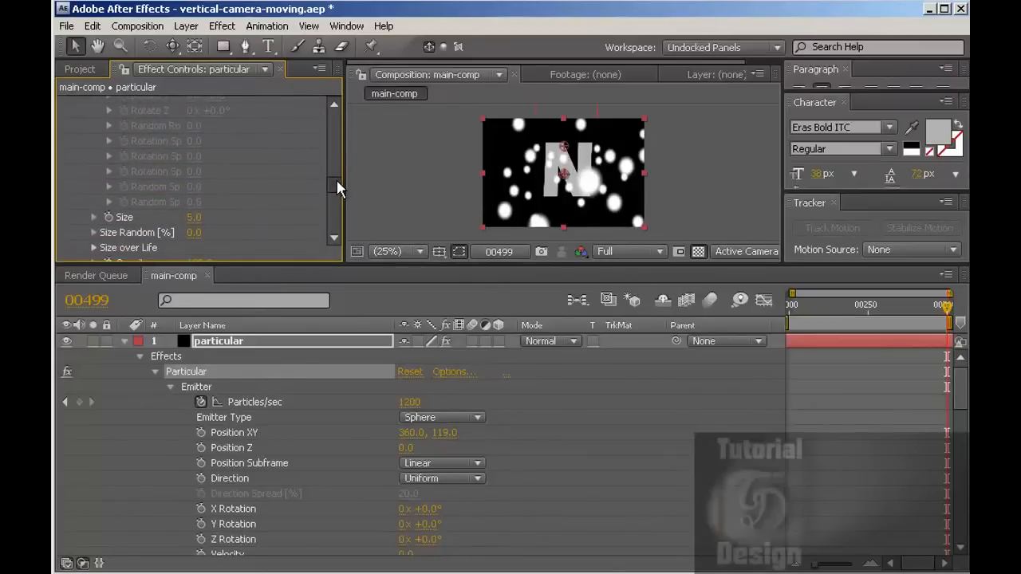
click(193, 218)
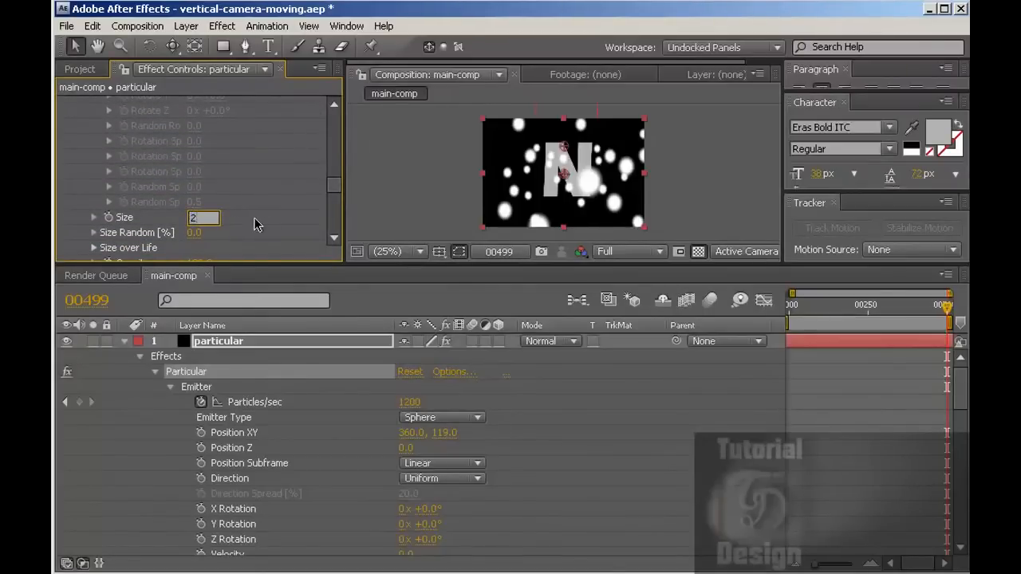
text(2)
key(Return)
Step: Change the particles' Transfer Mode to Add
scroll(271, 224, down, 5)
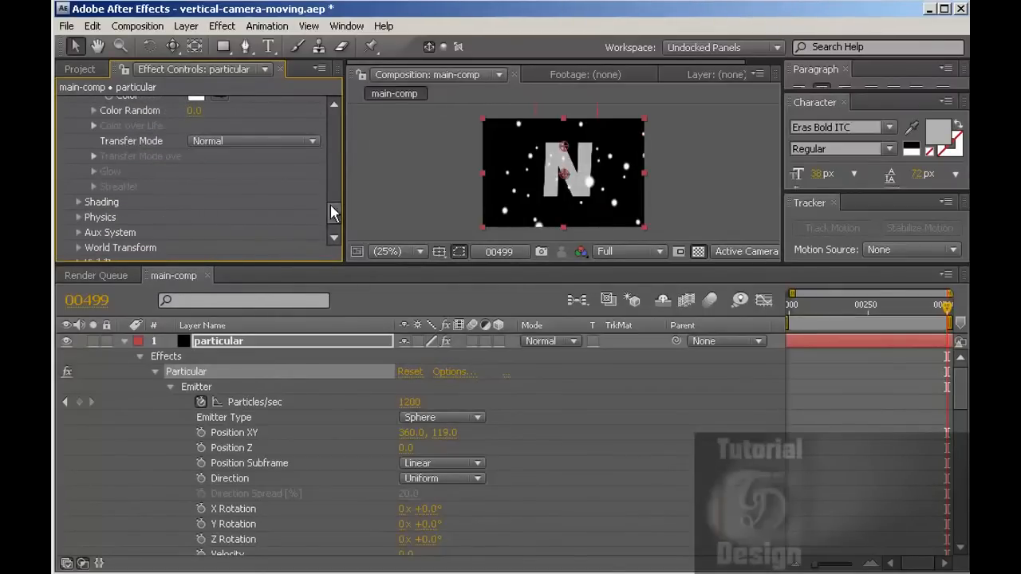
scroll(334, 217, up, 2)
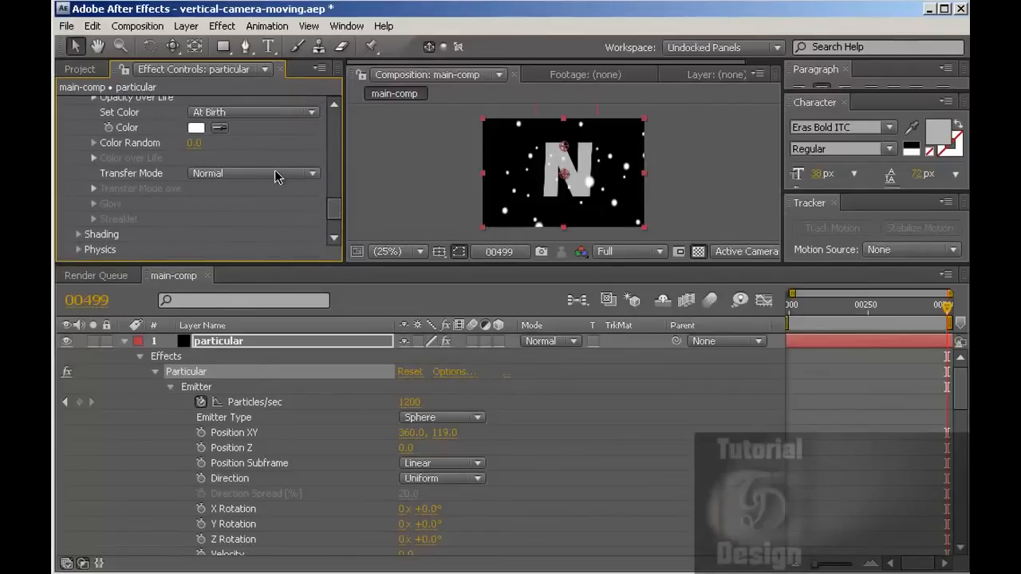
click(276, 176)
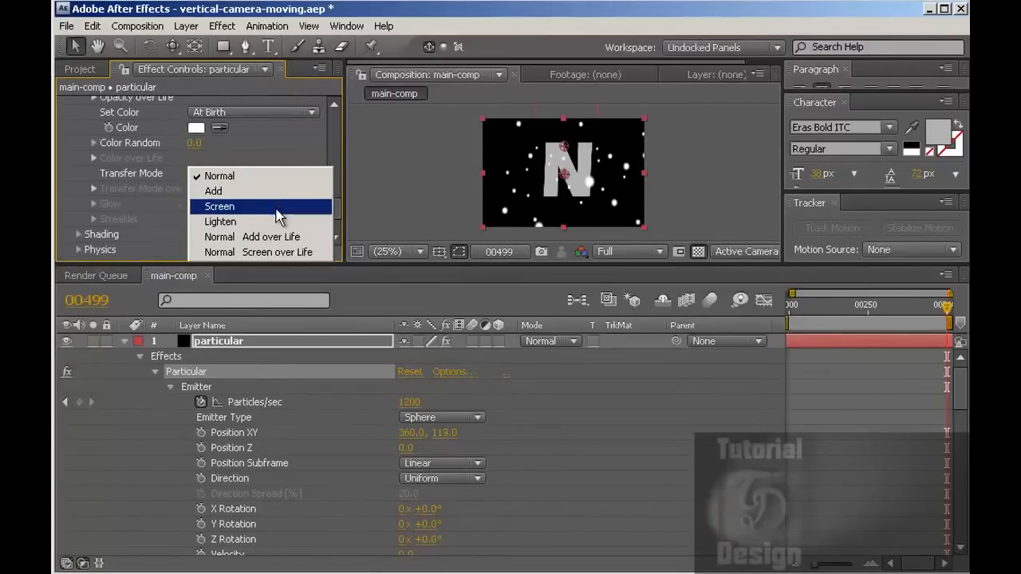
click(275, 190)
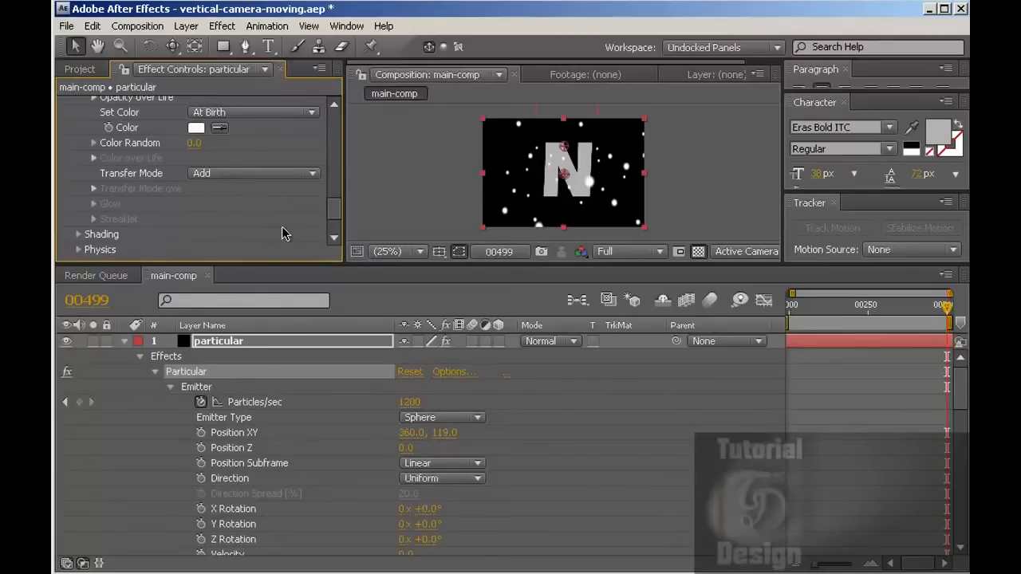
Step: Set the particles' Size Random to 39% and expand the Size over Life graph
drag(337, 207, 335, 187)
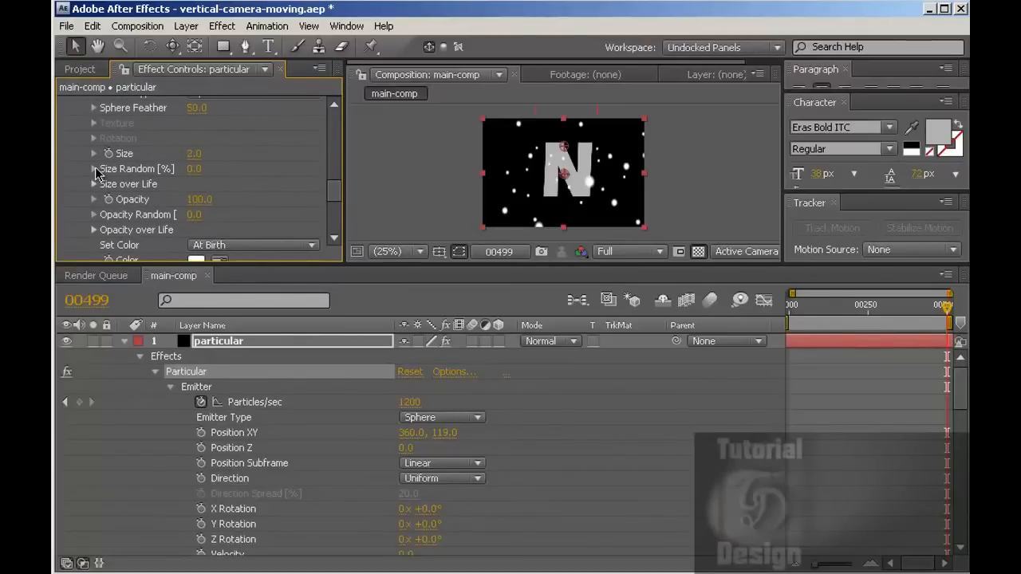
drag(226, 169, 225, 177)
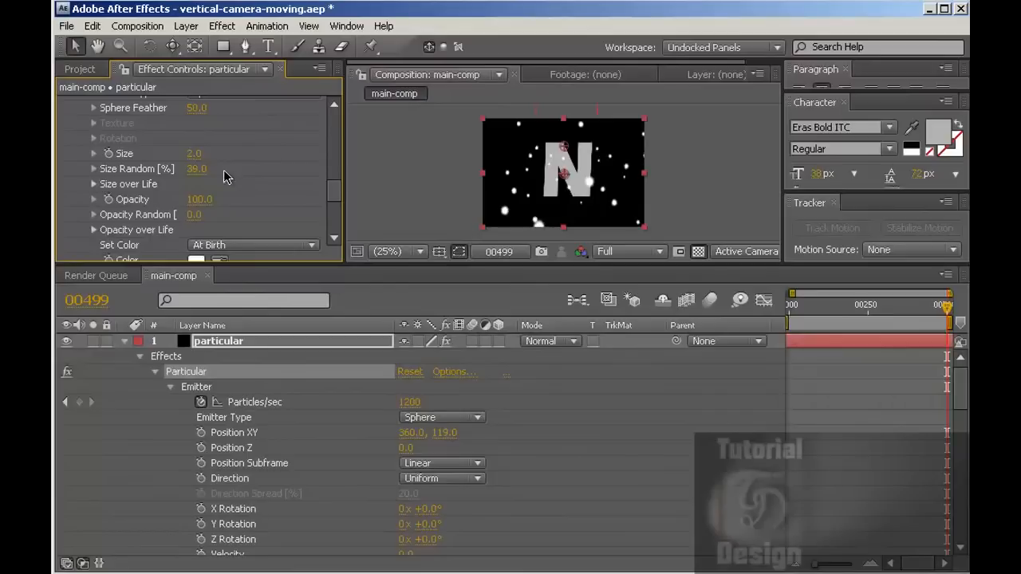
click(95, 185)
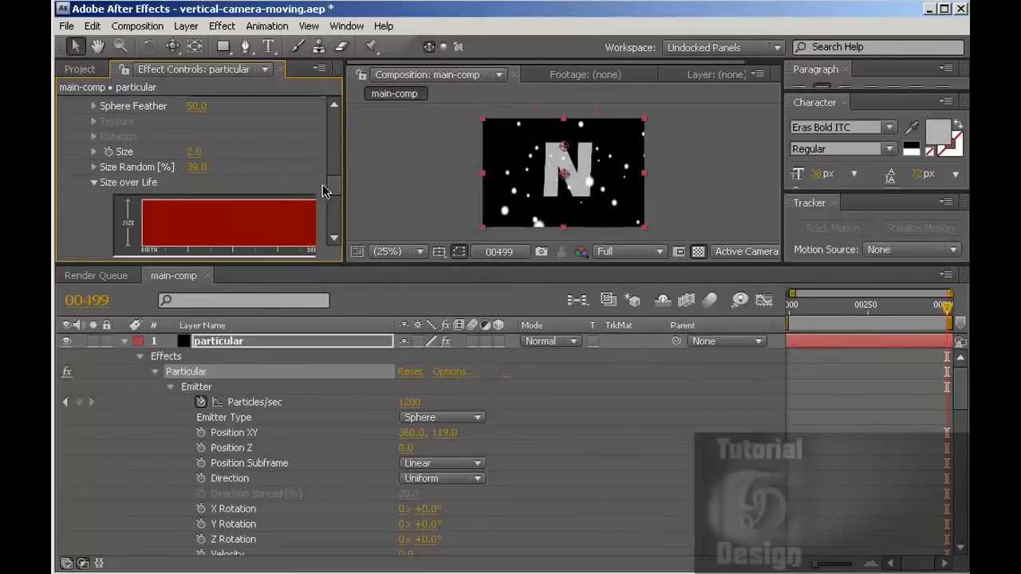
drag(334, 186, 336, 202)
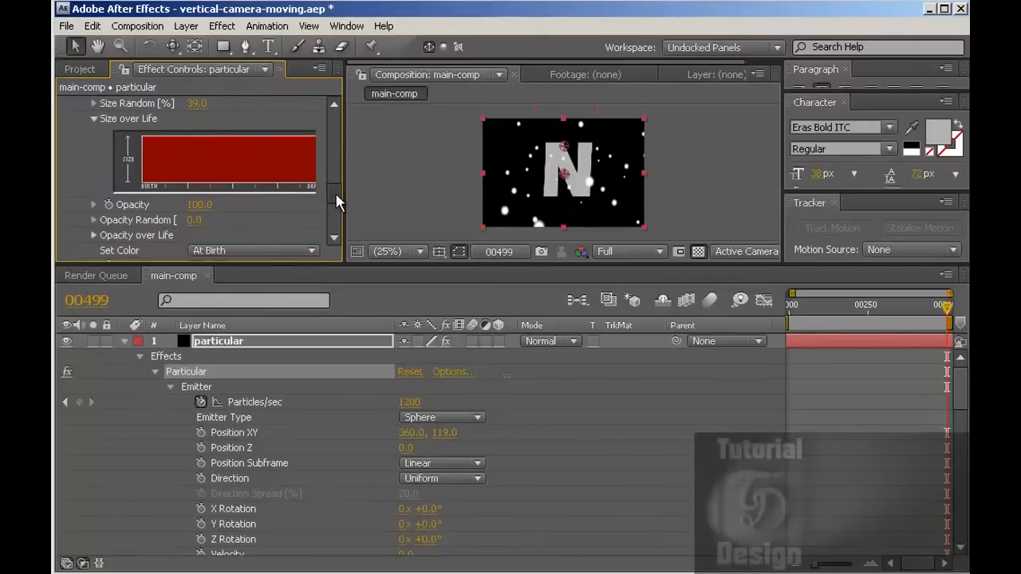
scroll(336, 203, down, 1)
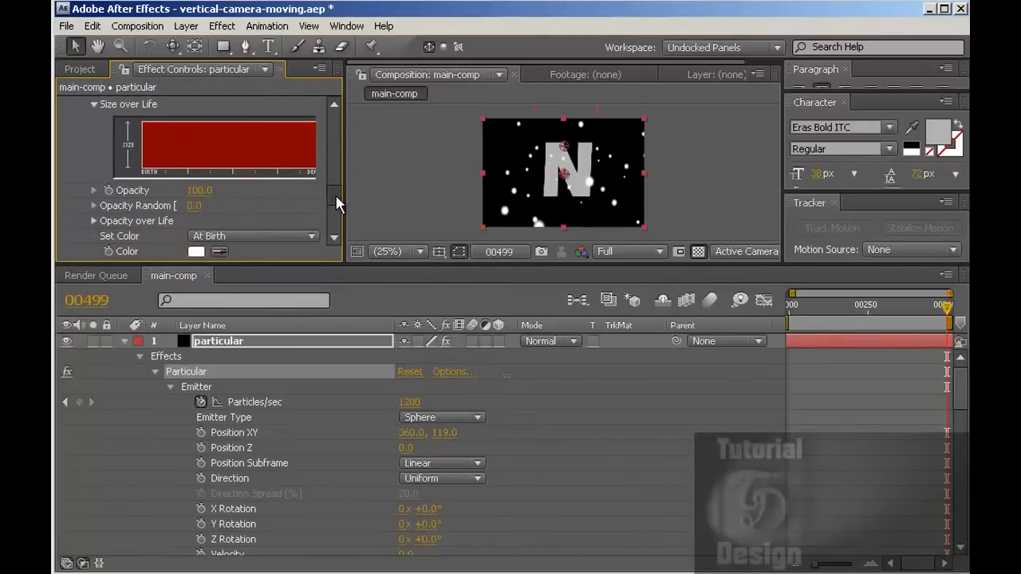
scroll(336, 202, down, 6)
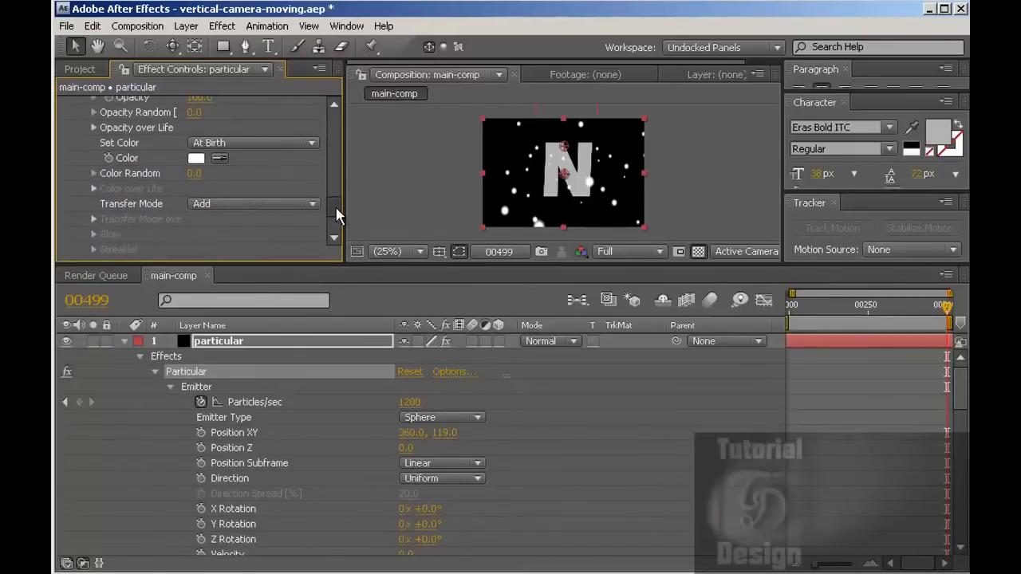
scroll(336, 215, down, 6)
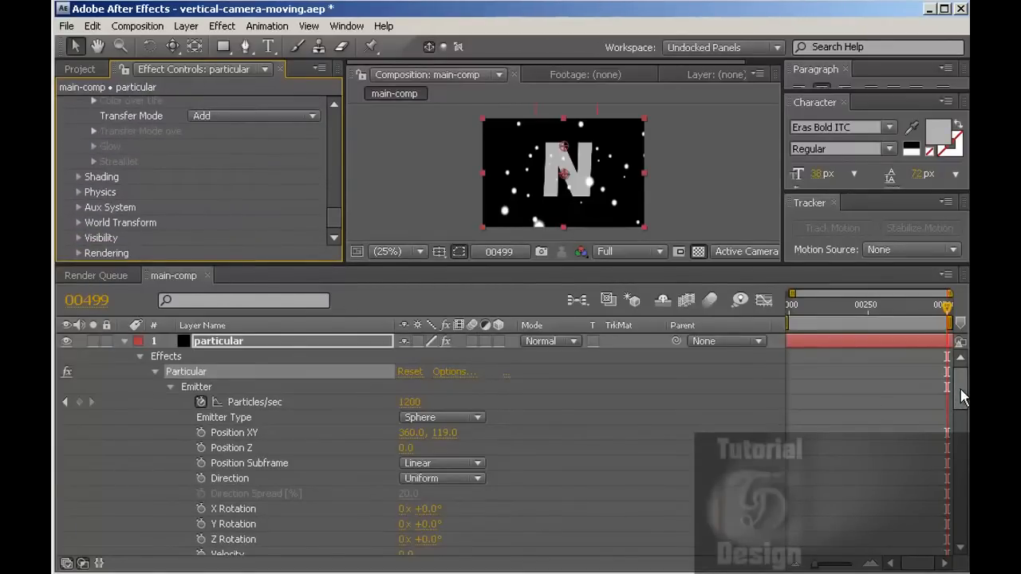
Step: Apply the Ramp effect to the bg layer
drag(961, 399, 963, 543)
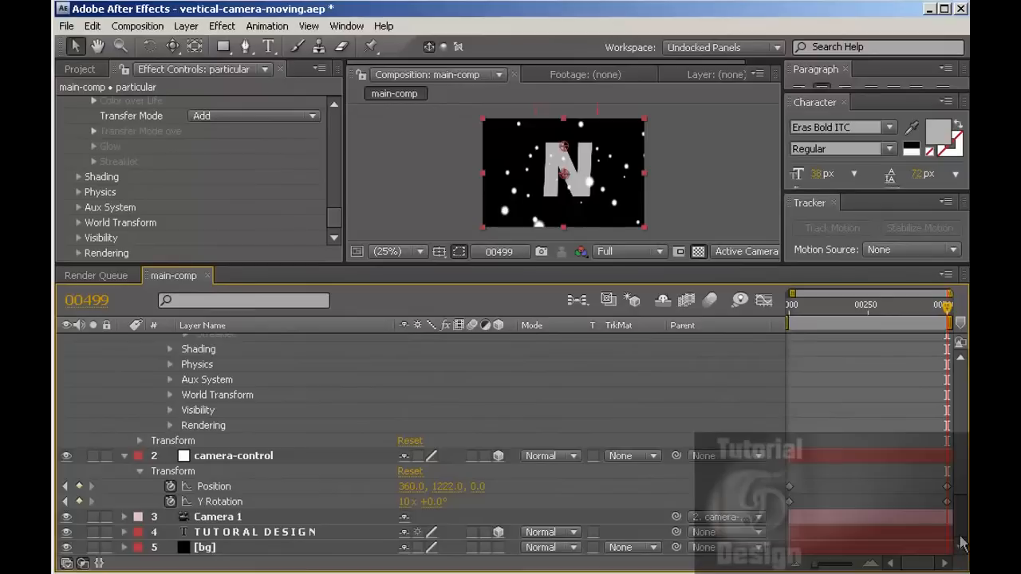
click(202, 549)
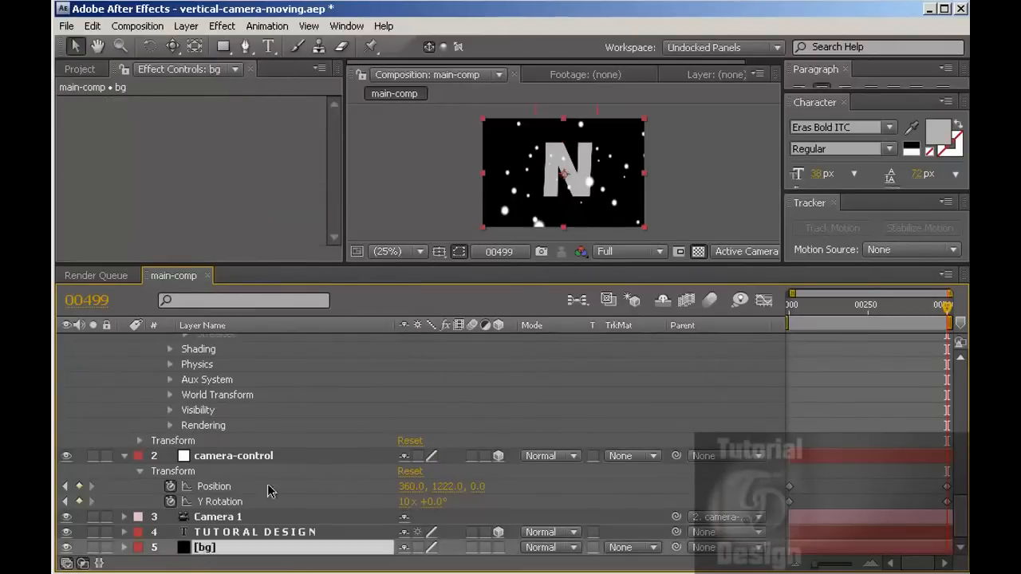
click(223, 27)
mouse_move(255, 204)
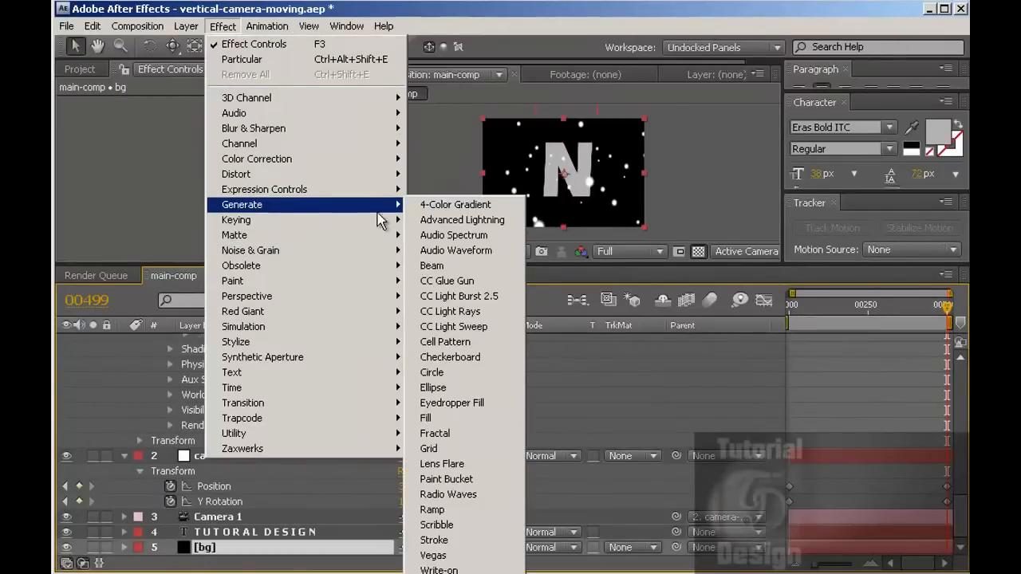
click(459, 511)
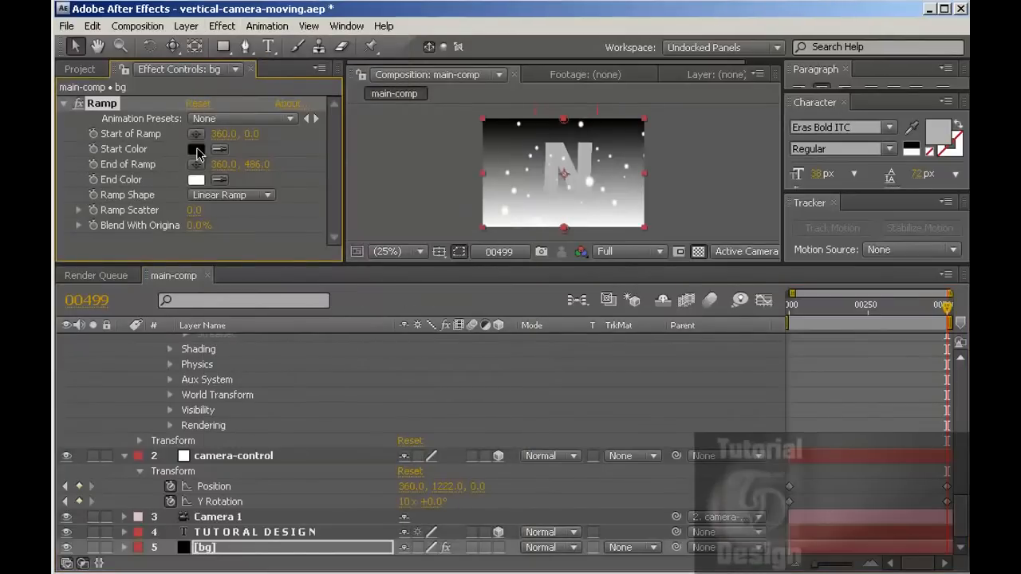
Step: Set the ramp's Start Color to bright blue 317AFF
click(197, 150)
drag(378, 361, 381, 301)
mouse_move(309, 216)
mouse_down()
mouse_move(319, 205)
mouse_move(303, 197)
mouse_move(313, 199)
mouse_up()
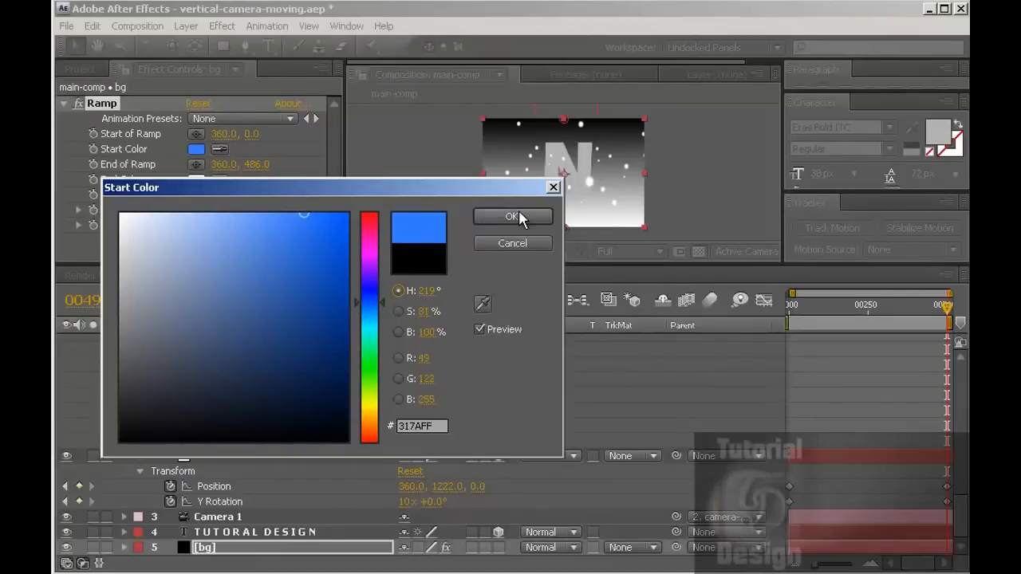
click(519, 211)
Step: Set the ramp's End Color to a dark navy blue
click(195, 180)
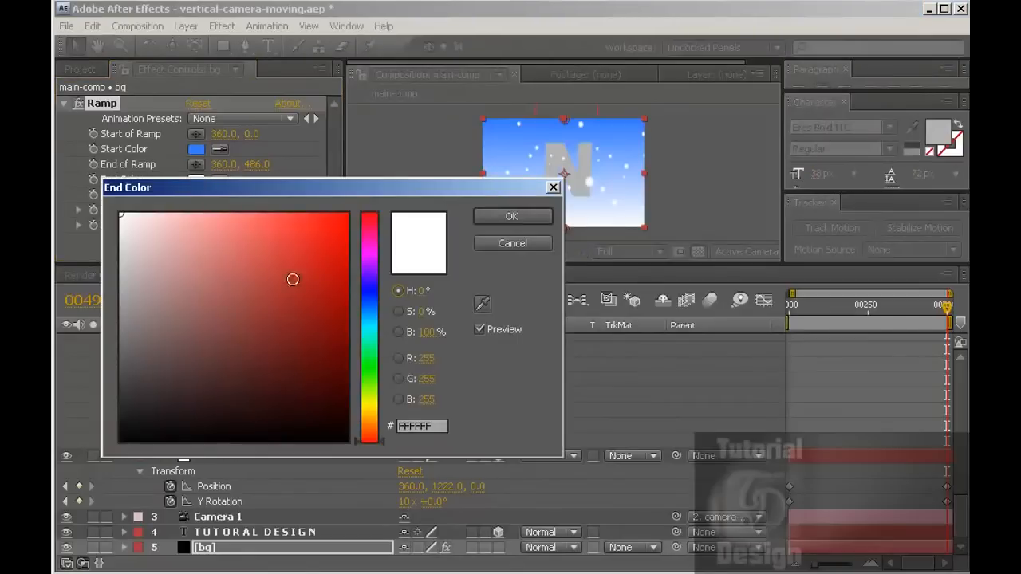
click(373, 299)
mouse_move(322, 367)
mouse_down()
mouse_move(336, 388)
mouse_move(294, 380)
mouse_up()
click(511, 217)
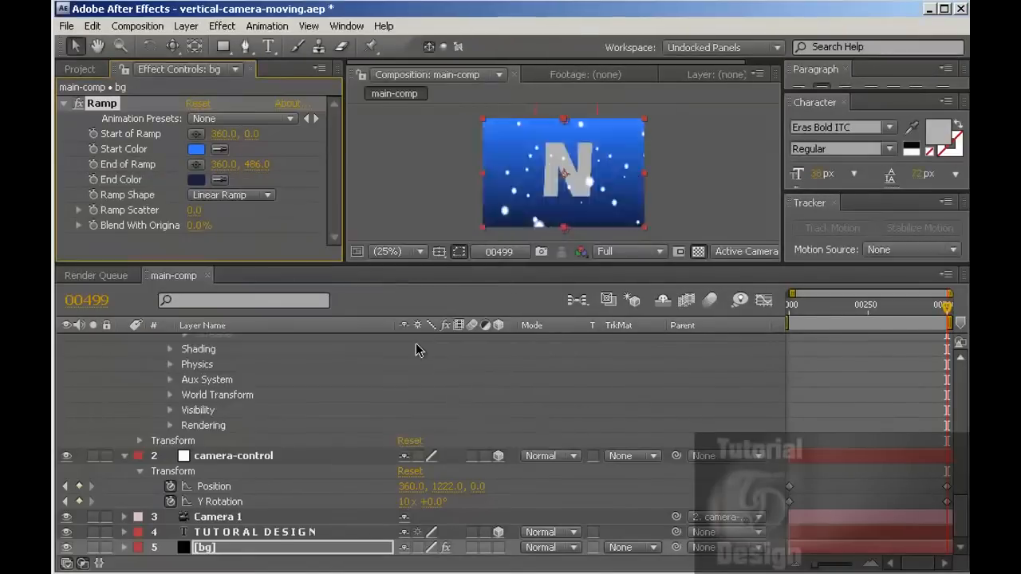
Step: Make the ramp radial, placing its start at about 916, 528 and its end at about -92, -28, both outside opposite corners of the frame
click(235, 197)
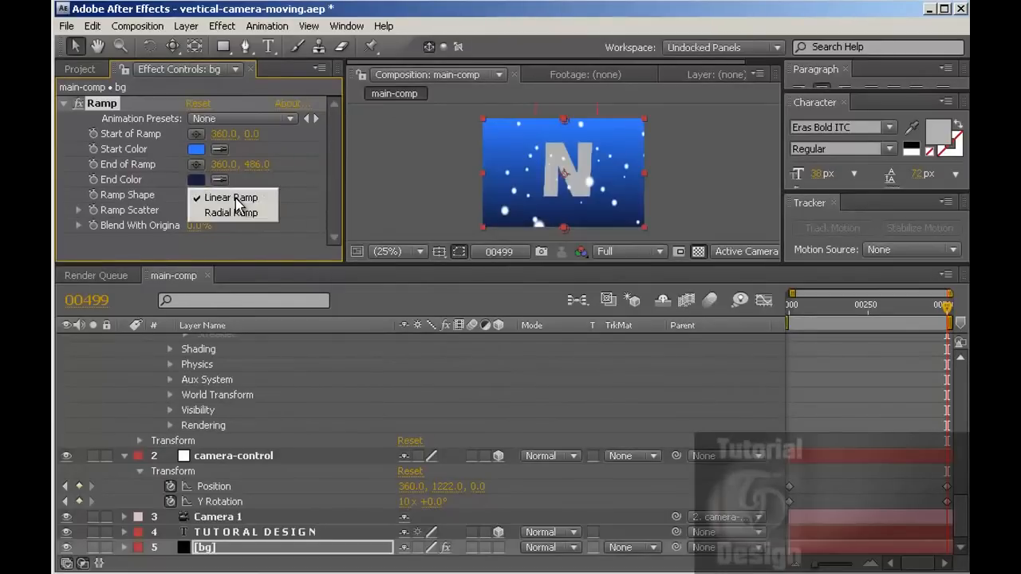
click(233, 211)
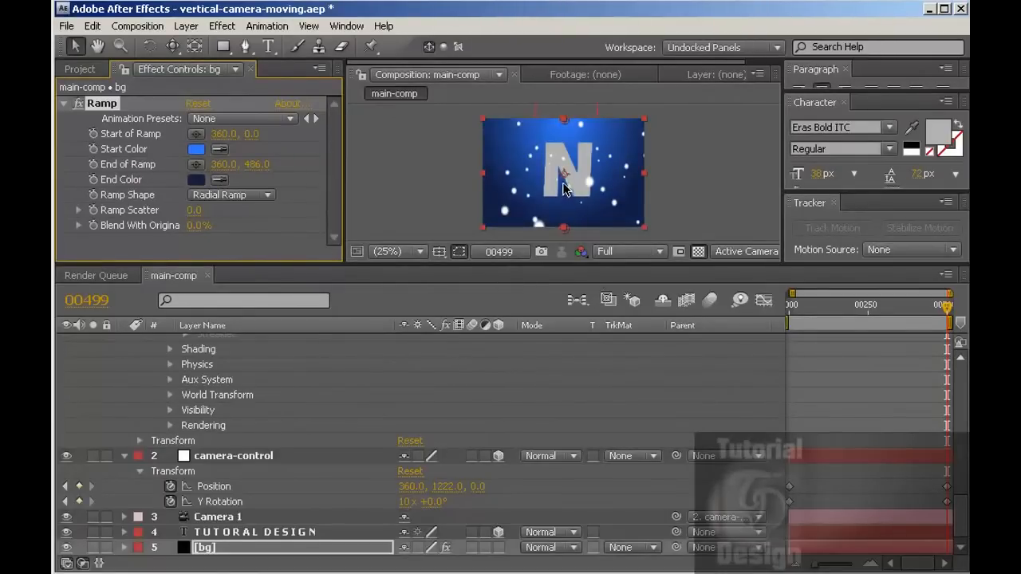
click(196, 133)
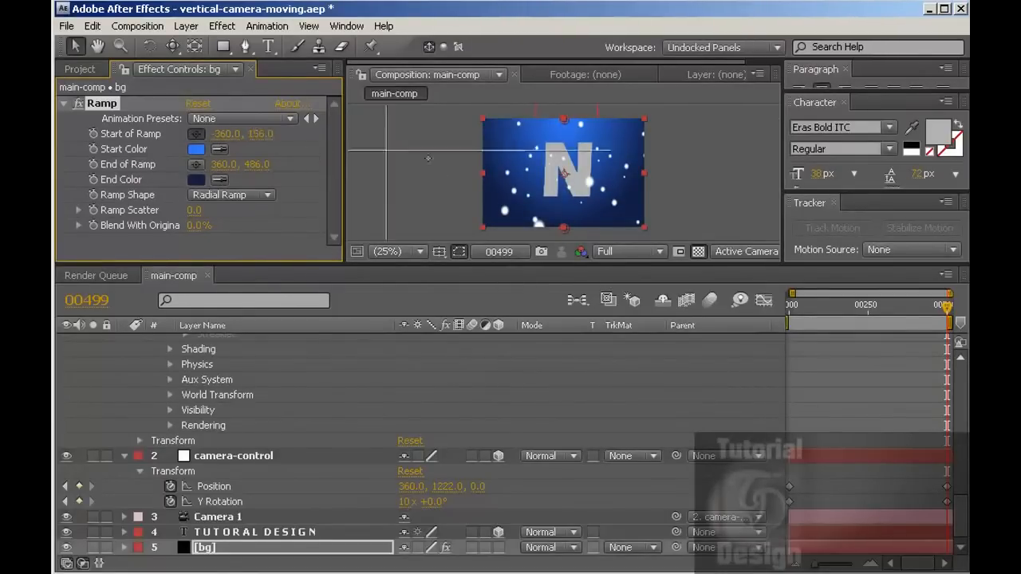
click(632, 213)
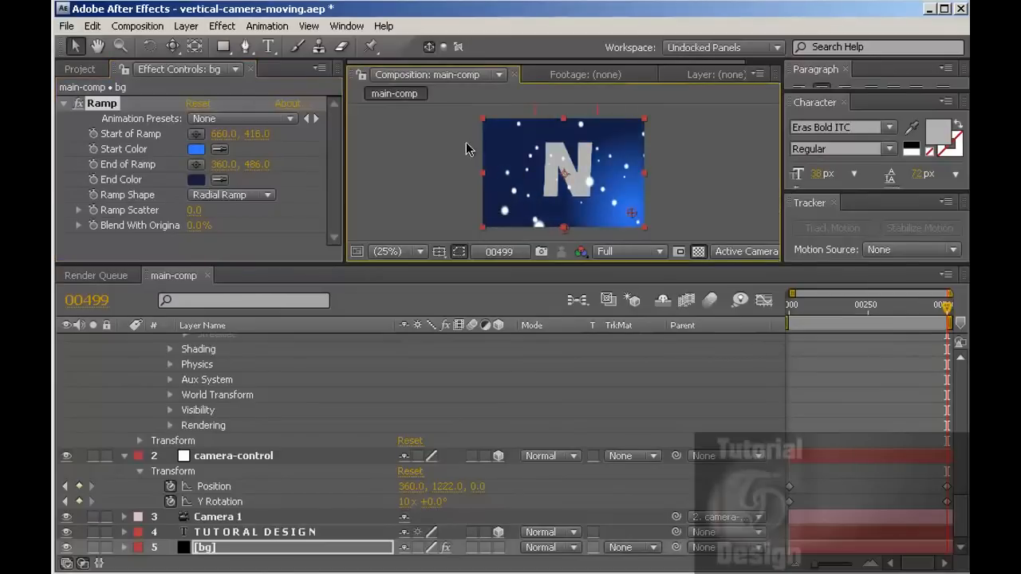
click(197, 165)
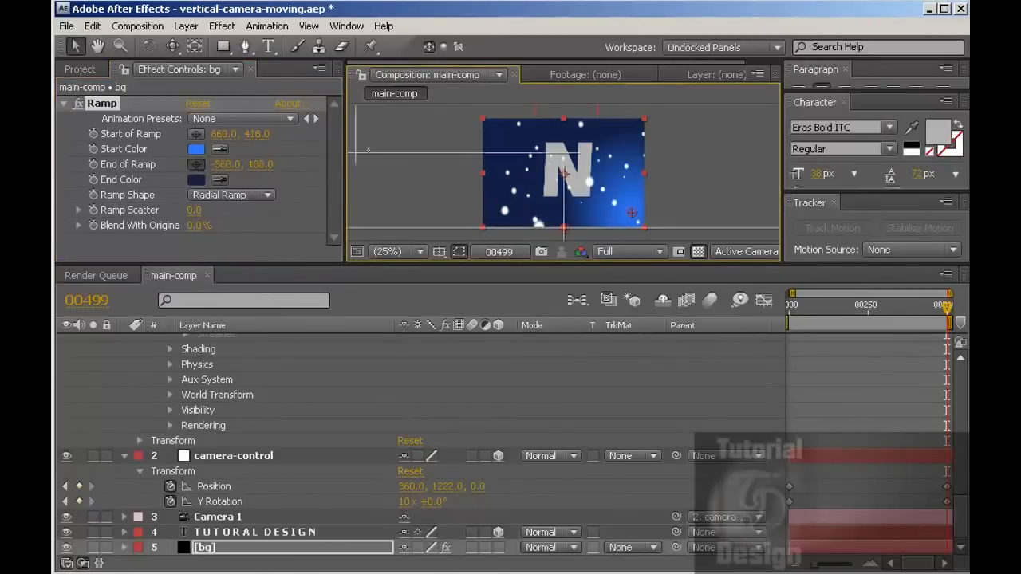
click(462, 114)
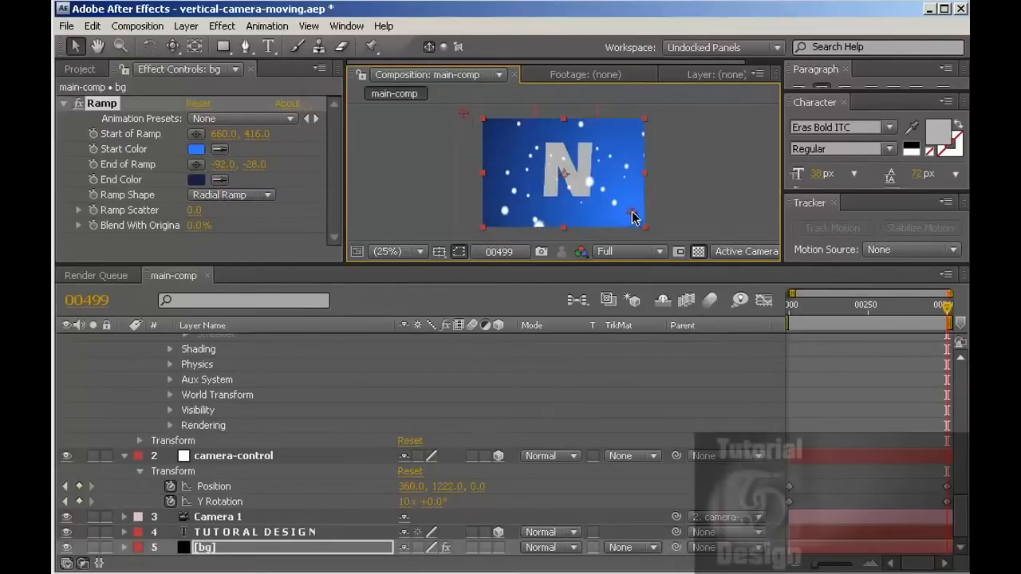
drag(632, 216, 692, 241)
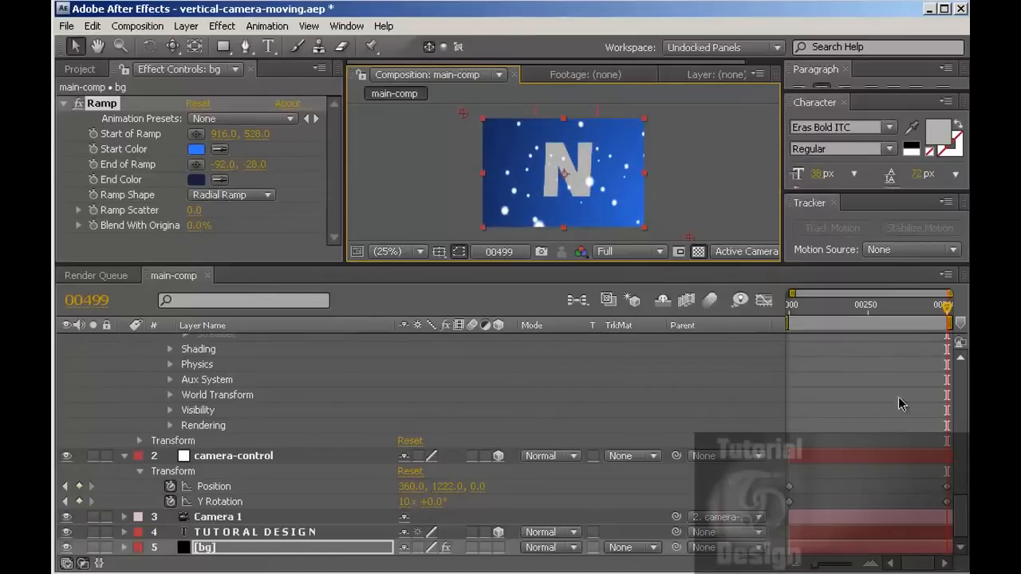
Step: Set the particle Color of the particular layer to a blue sampled from the background gradient
drag(963, 514, 965, 384)
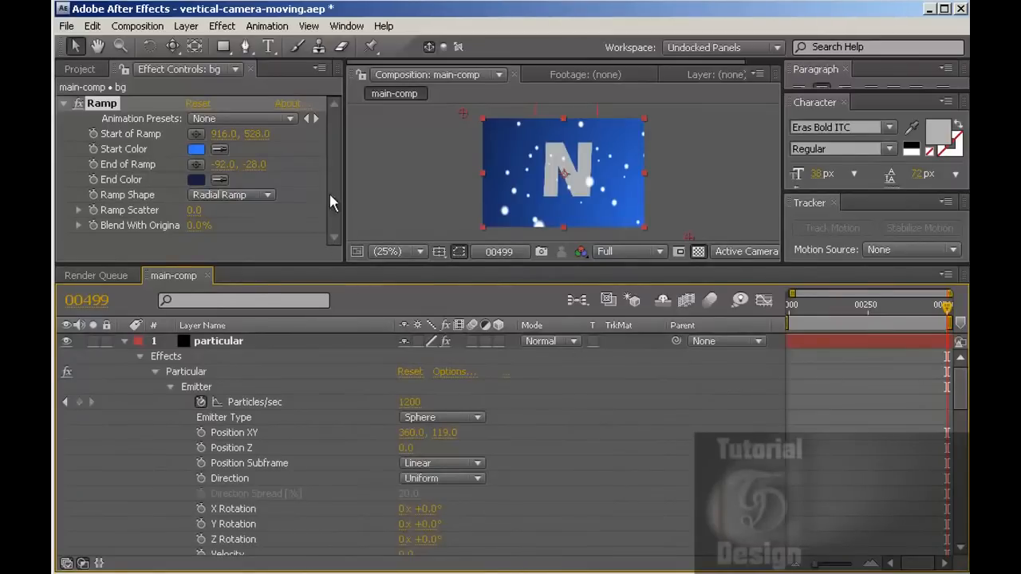
click(217, 341)
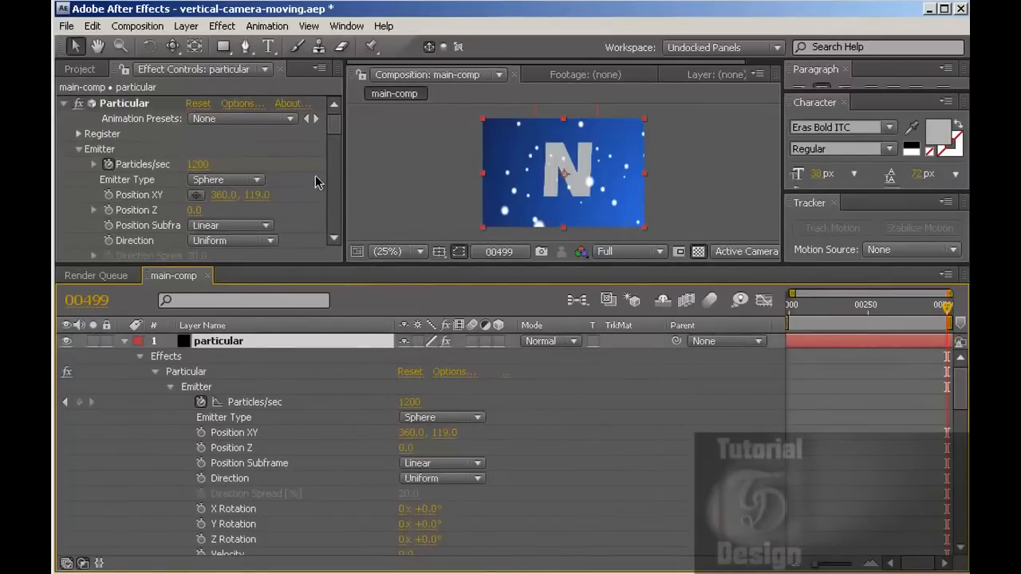
drag(335, 139, 336, 221)
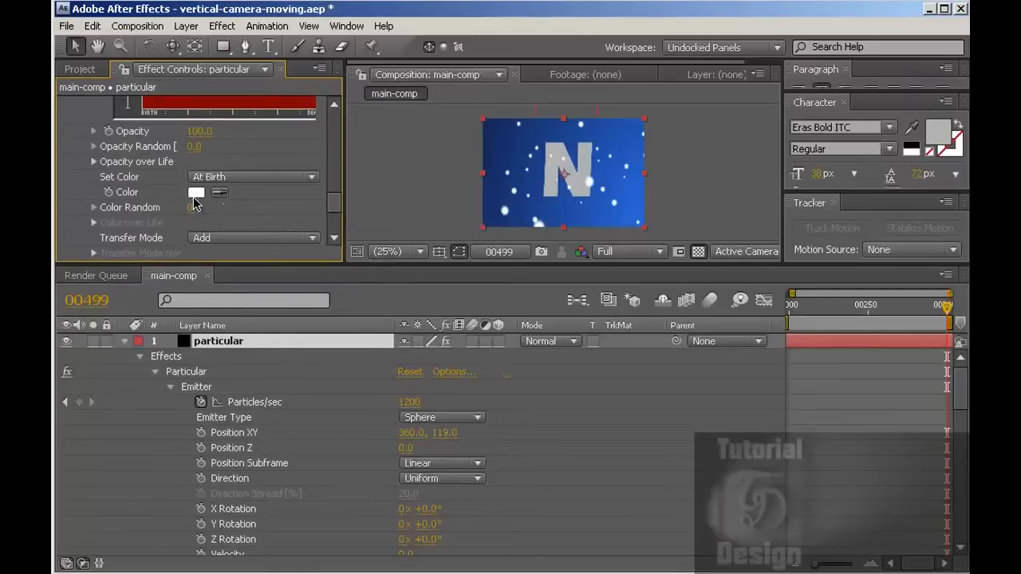
click(217, 193)
click(615, 215)
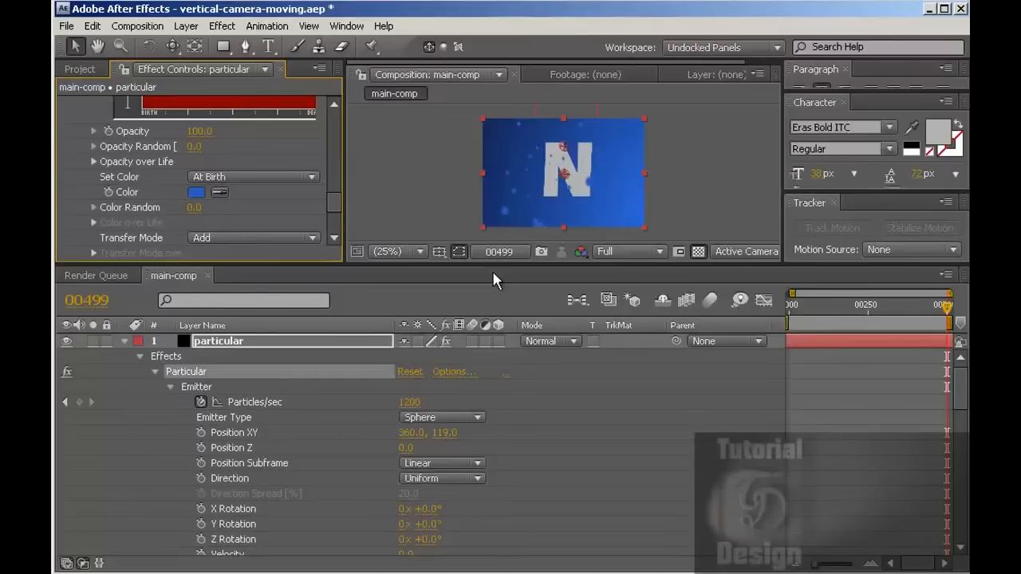
Step: Apply the Glow effect to the particular layer, increasing its Glow Intensity and slightly raising its Glow Threshold
click(254, 345)
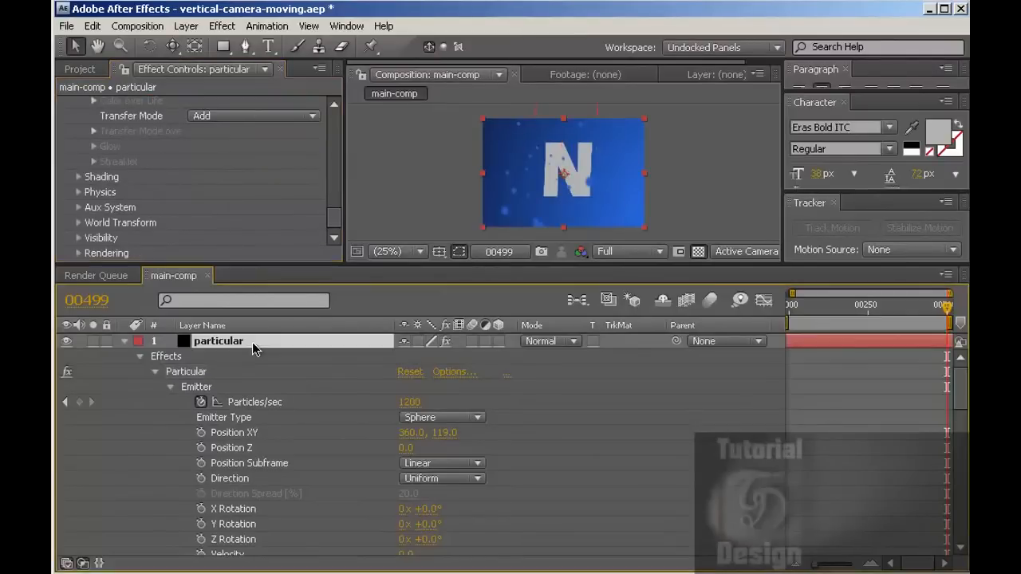
click(224, 28)
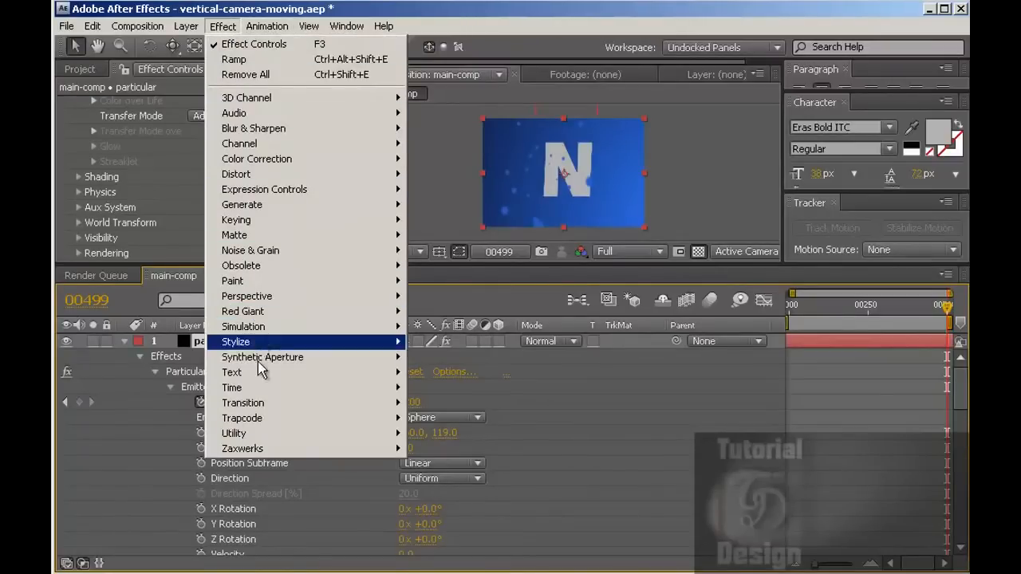
mouse_move(268, 344)
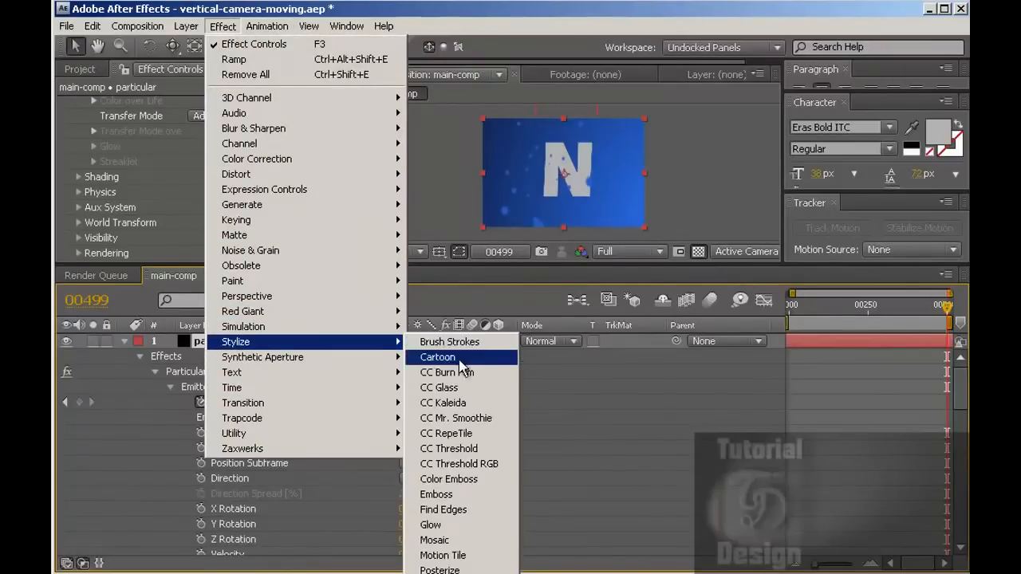
click(470, 527)
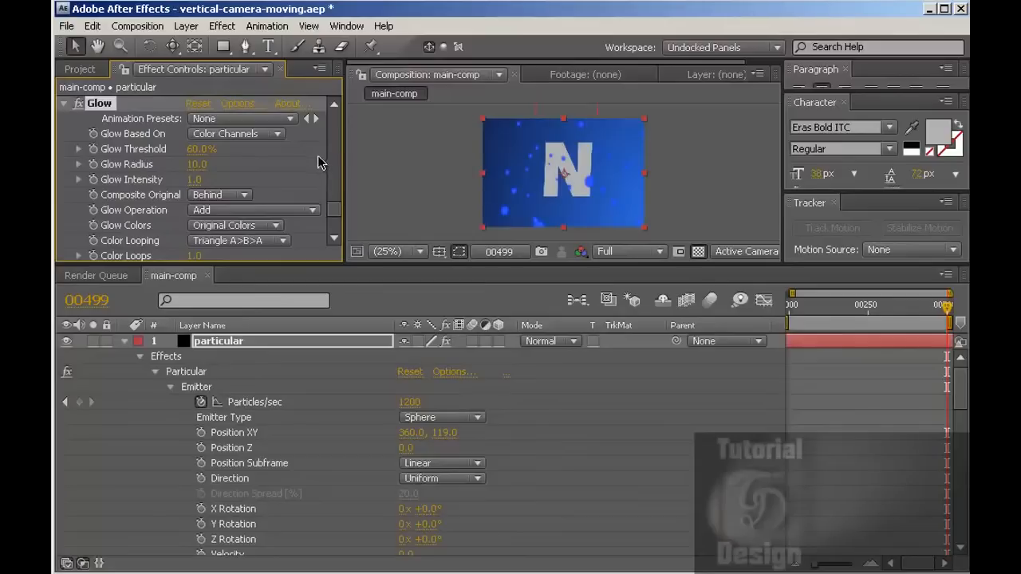
drag(196, 180, 253, 182)
drag(201, 152, 208, 150)
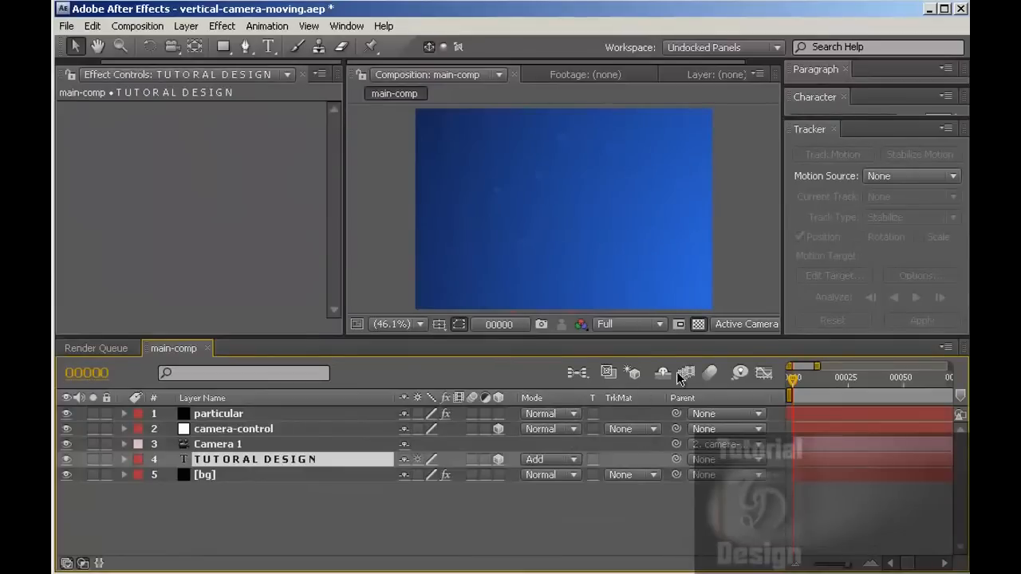
Step: Enable motion blur for the composition and for the particular and TUTORAL DESIGN text layers
click(711, 373)
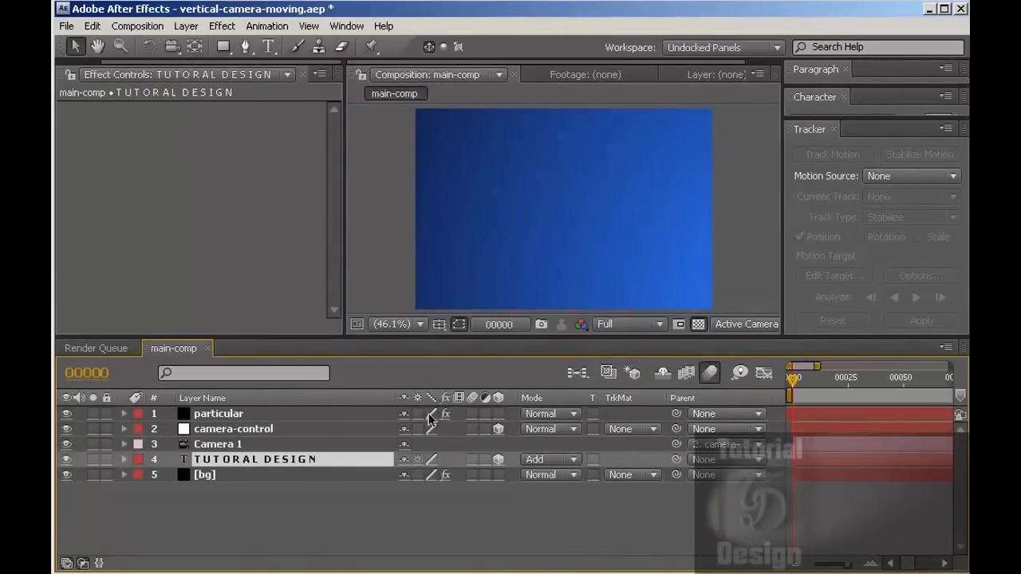
click(472, 460)
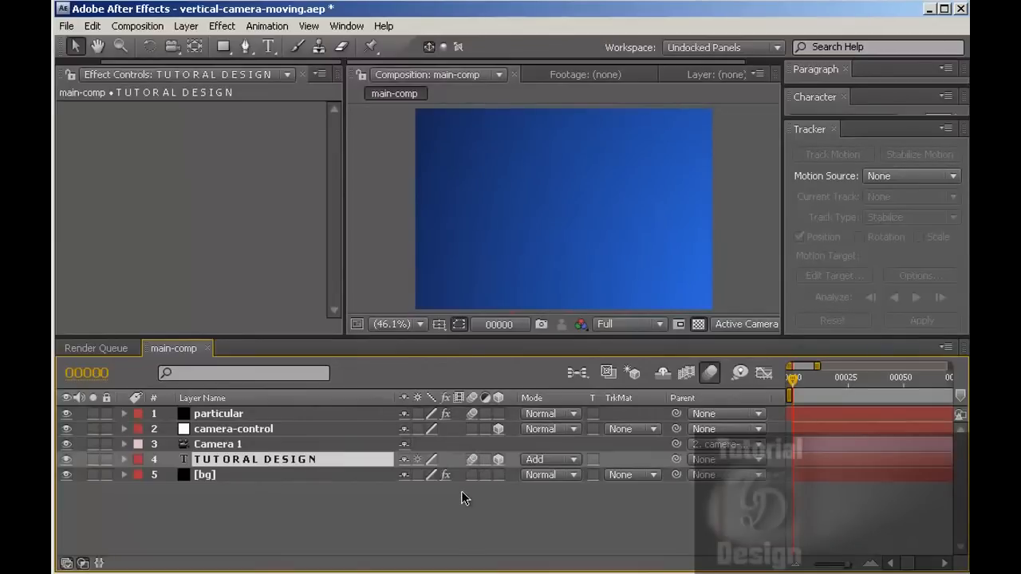